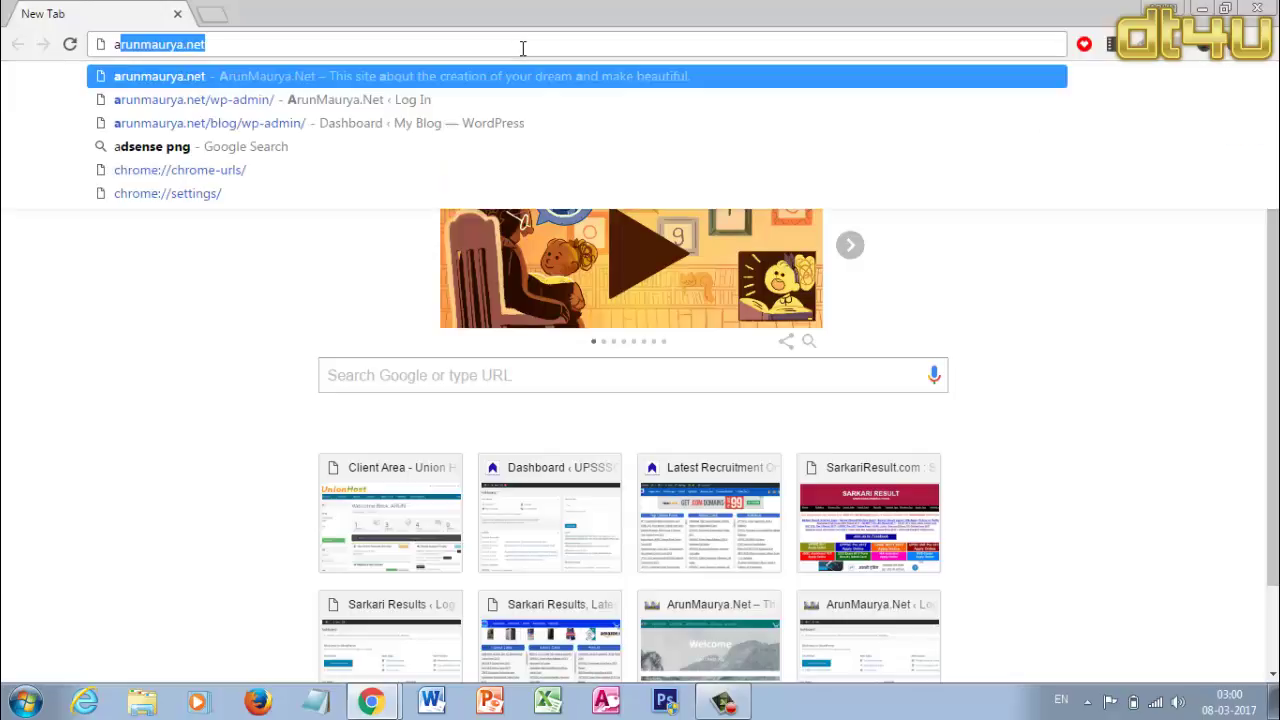
- Open the blog's WordPress admin dashboard and go to its Widgets settings with the Primary Sidebar
{"action": "left_click", "coordinate": [503, 123]}
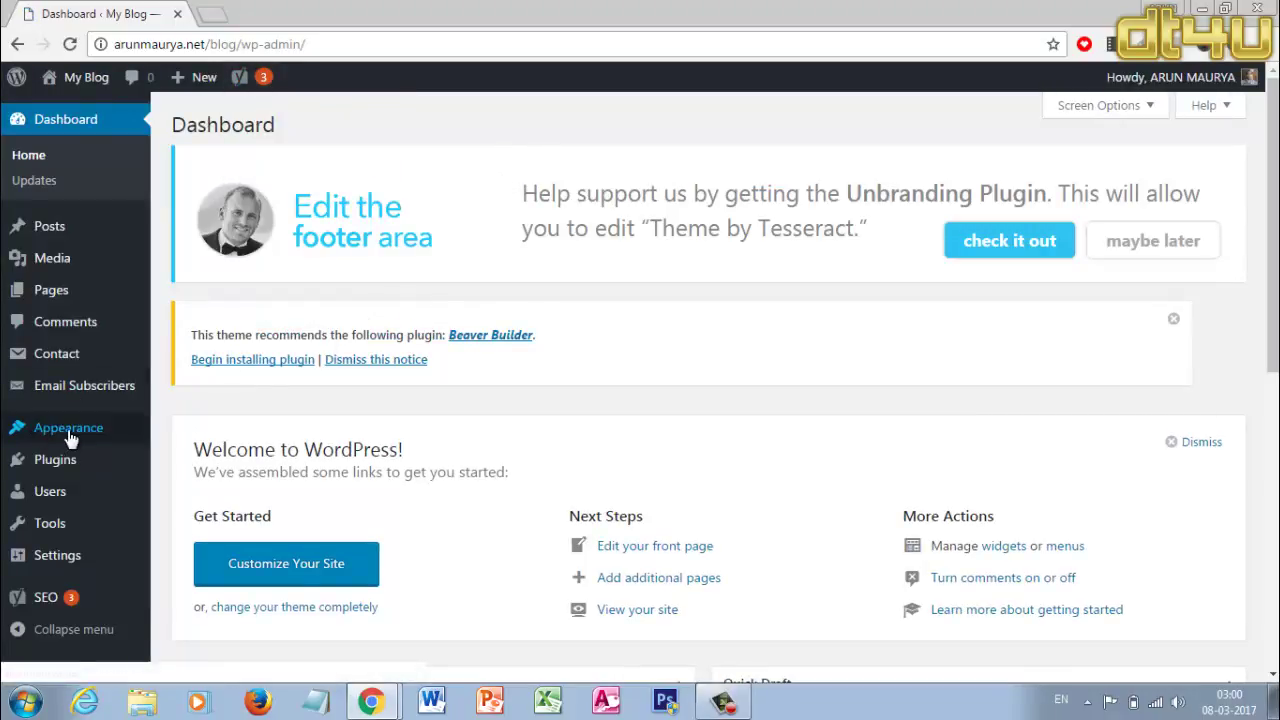
{"action": "mouse_move", "coordinate": [78, 434]}
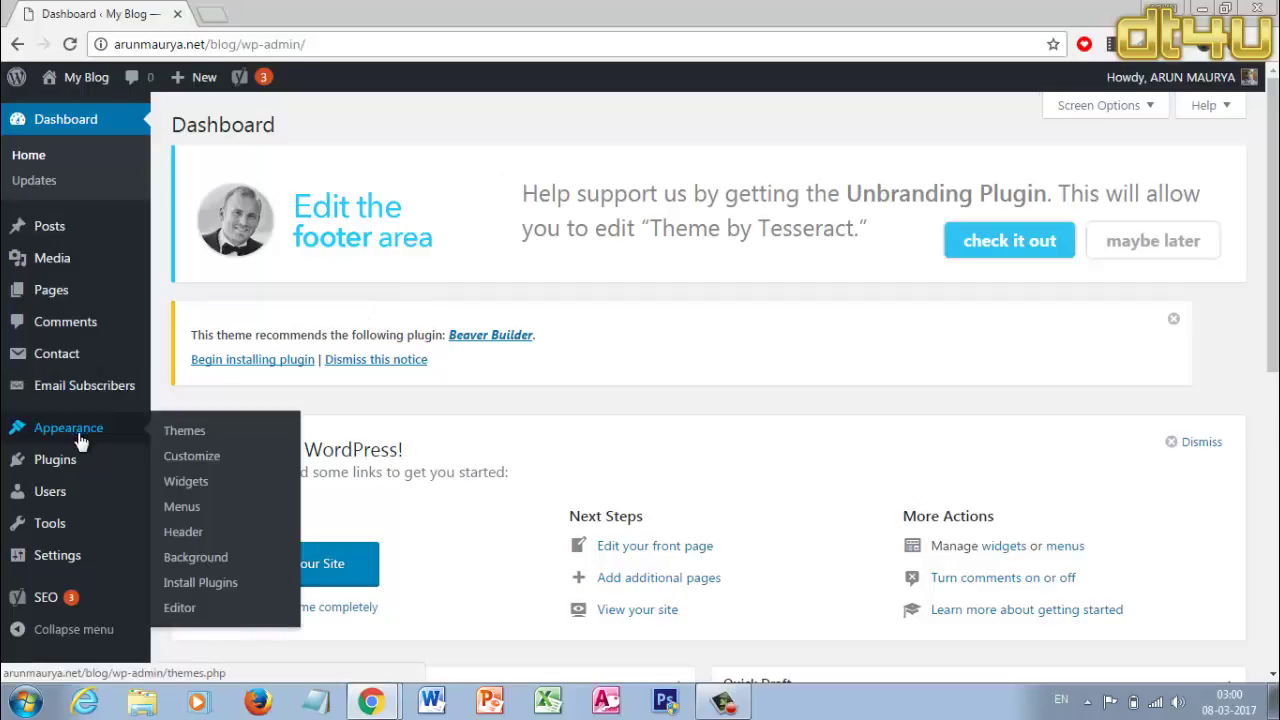
{"action": "left_click", "coordinate": [198, 485]}
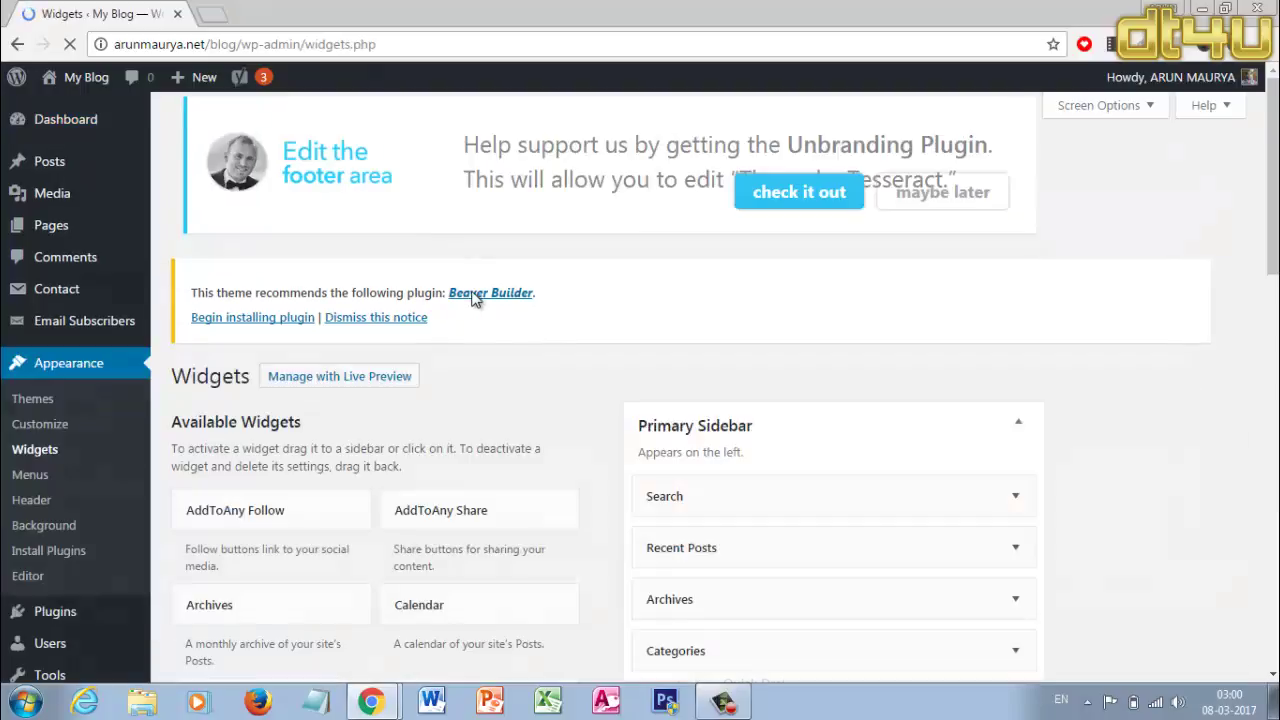
{"action": "scroll", "coordinate": [660, 370], "scroll_direction": "down", "scroll_amount": 3}
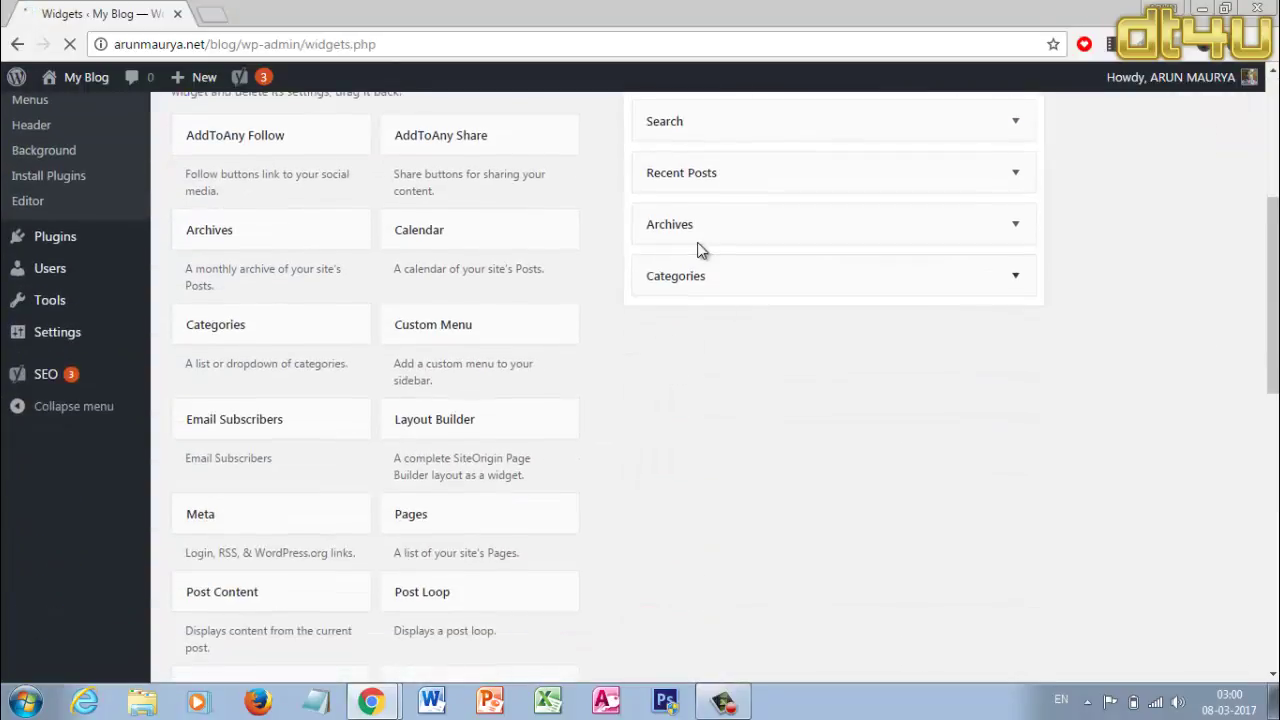
{"action": "scroll", "coordinate": [698, 243], "scroll_direction": "up", "scroll_amount": 1}
- Open the live My Blog site in a separate browser tab and go to its About us page
{"action": "mouse_move", "coordinate": [86, 88]}
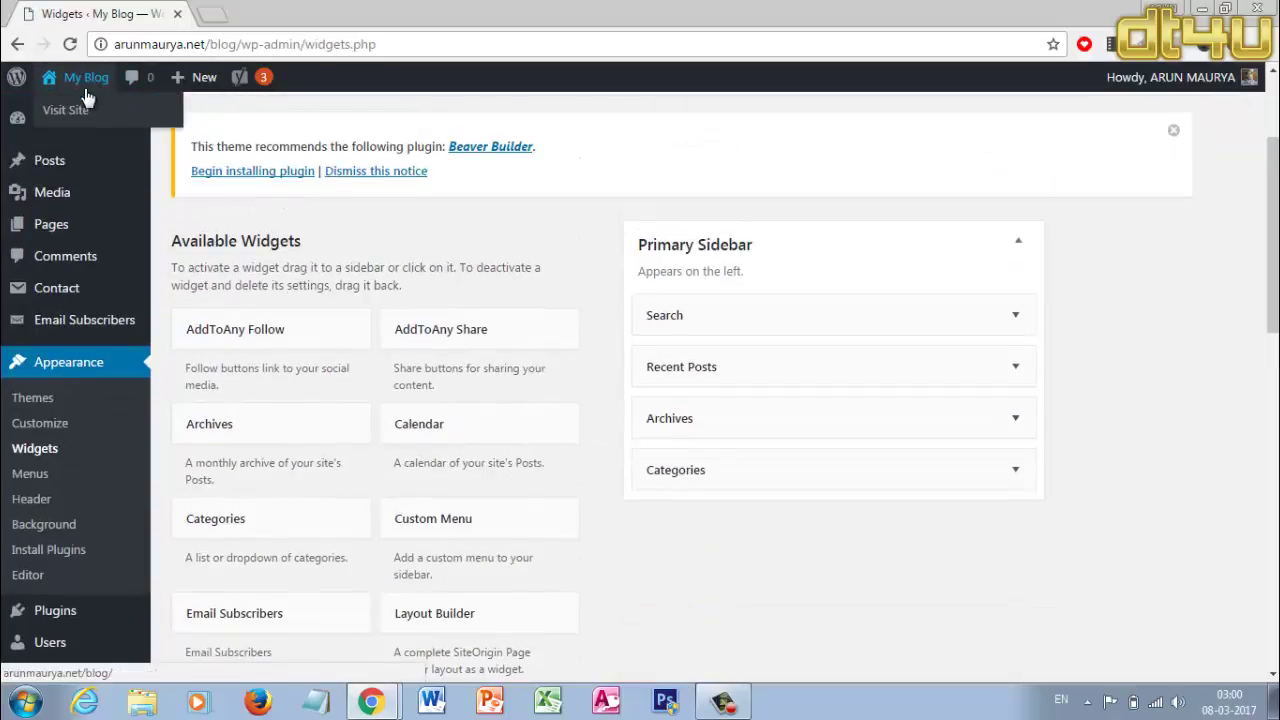
{"action": "right_click", "coordinate": [78, 120]}
{"action": "left_click", "coordinate": [120, 126]}
{"action": "left_click", "coordinate": [265, 13]}
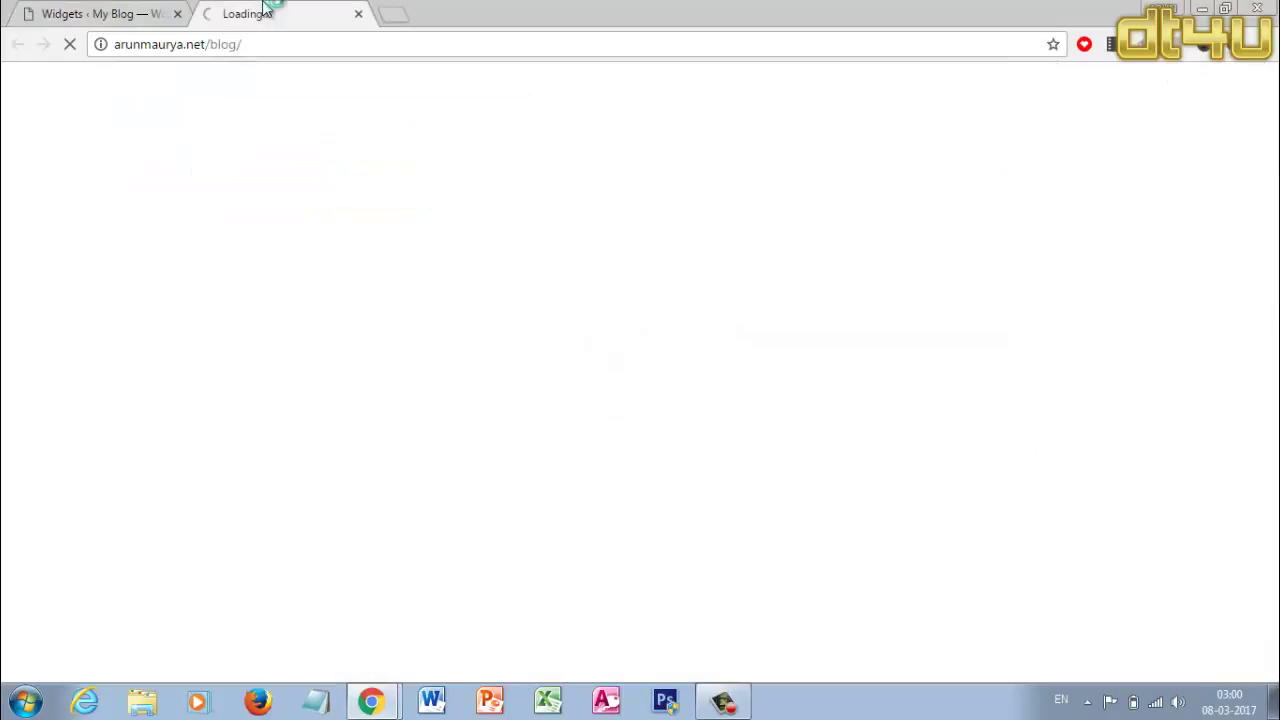
{"action": "left_click", "coordinate": [110, 13]}
{"action": "left_click", "coordinate": [243, 13]}
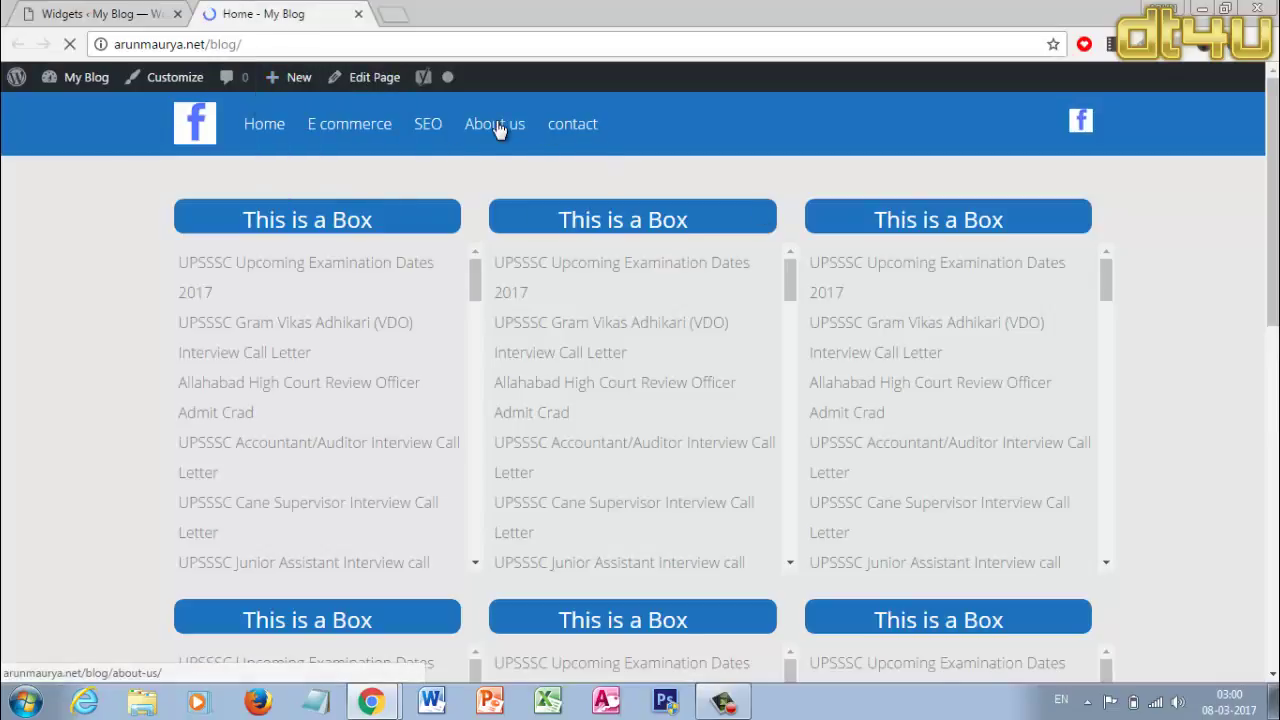
{"action": "left_click", "coordinate": [496, 124]}
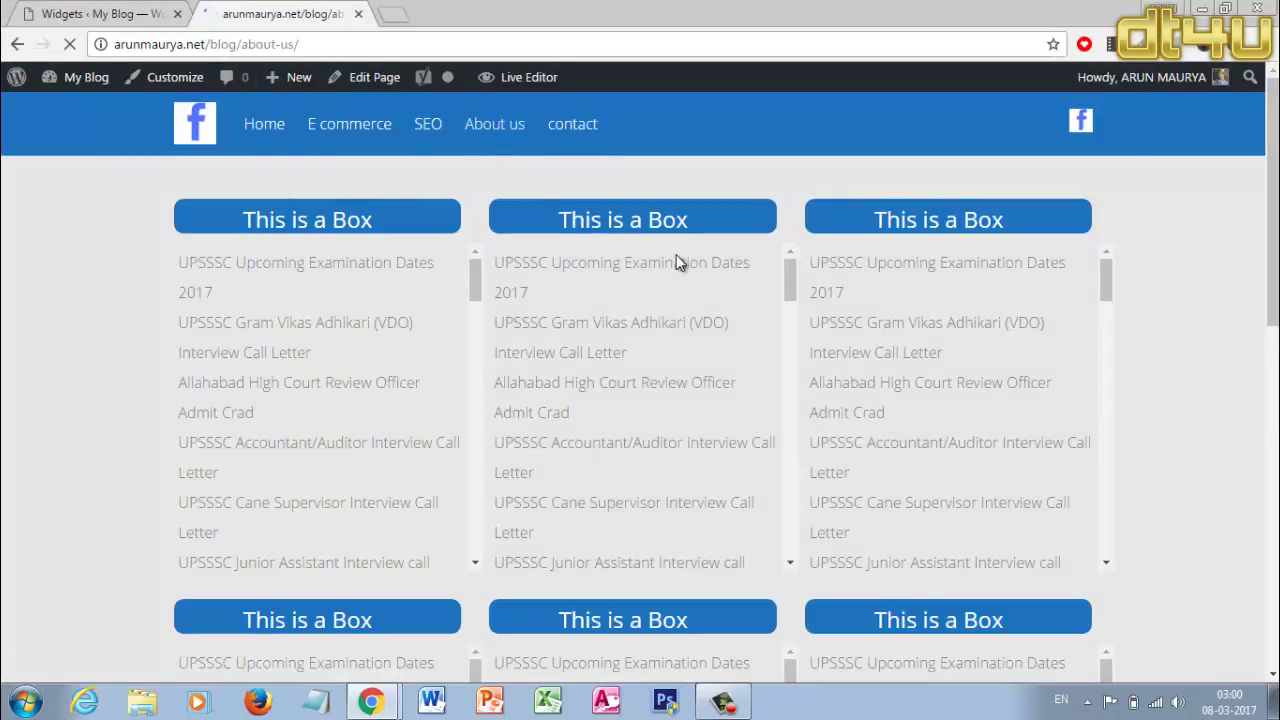
{"action": "scroll", "coordinate": [600, 283], "scroll_direction": "down", "scroll_amount": 3}
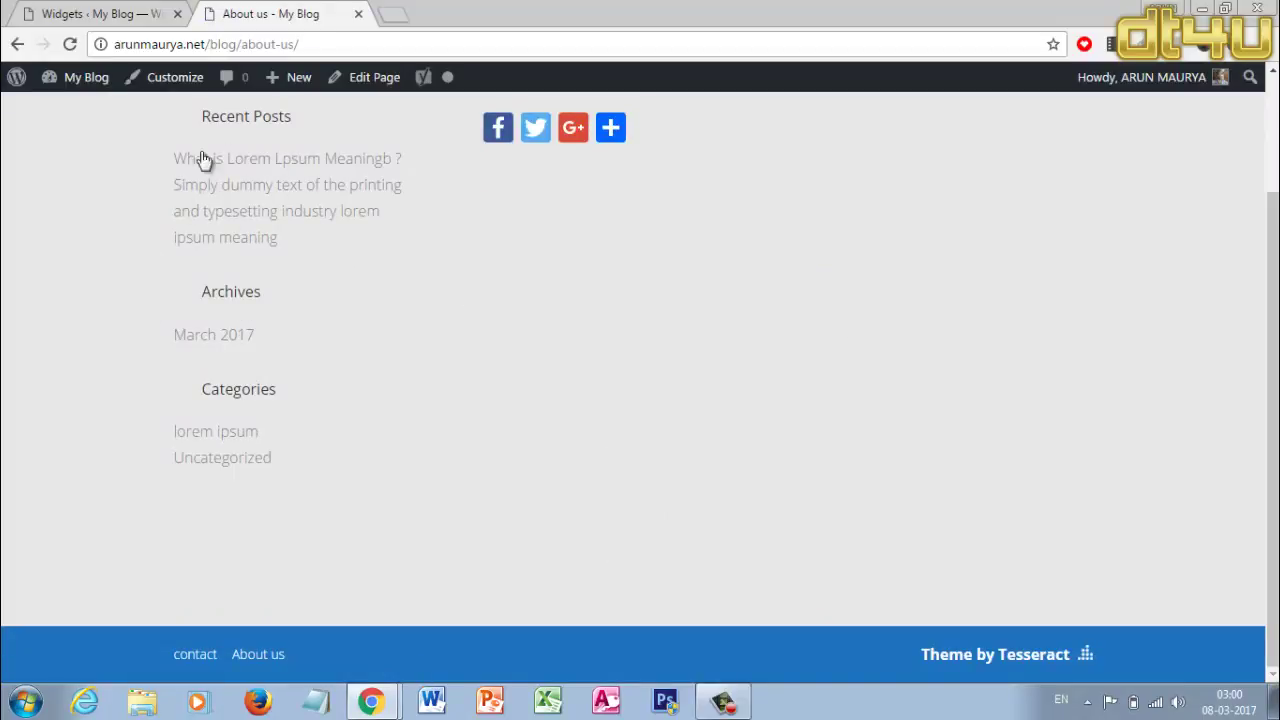
- Compare the About us page's sidebar sections with the widgets listed under Primary Sidebar in the admin
{"action": "scroll", "coordinate": [286, 194], "scroll_direction": "up", "scroll_amount": 2}
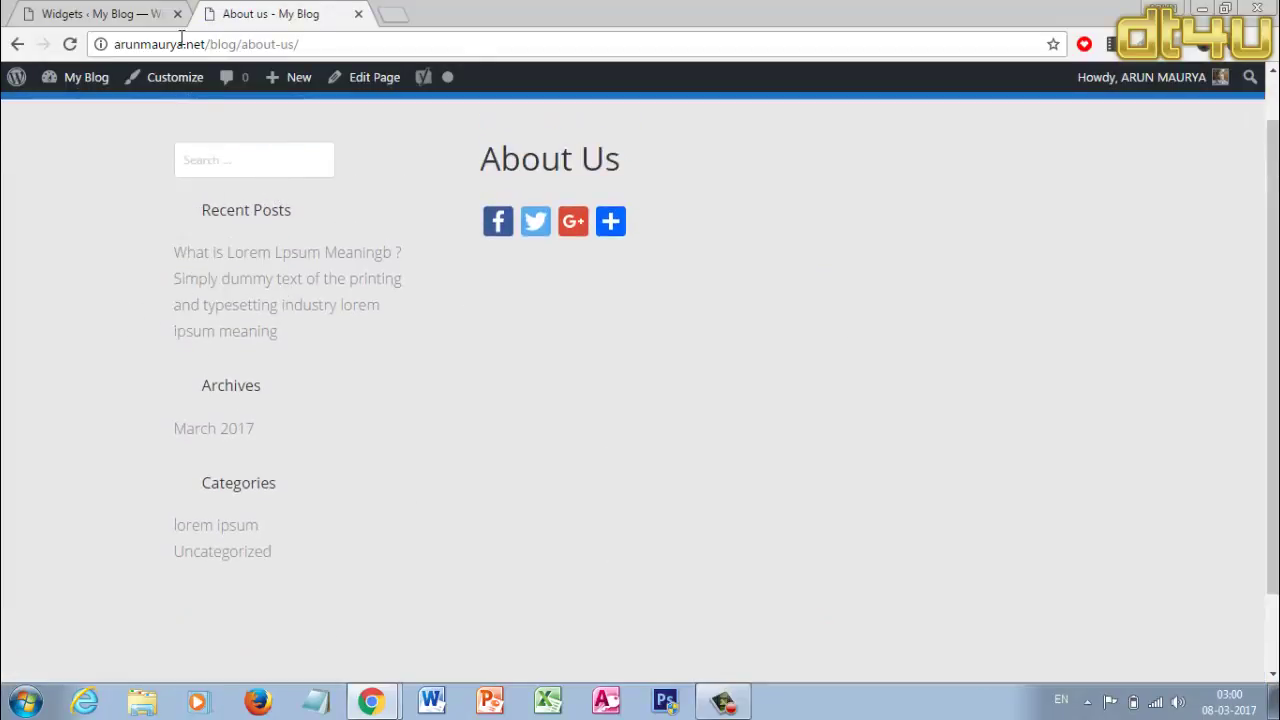
{"action": "left_click", "coordinate": [115, 12]}
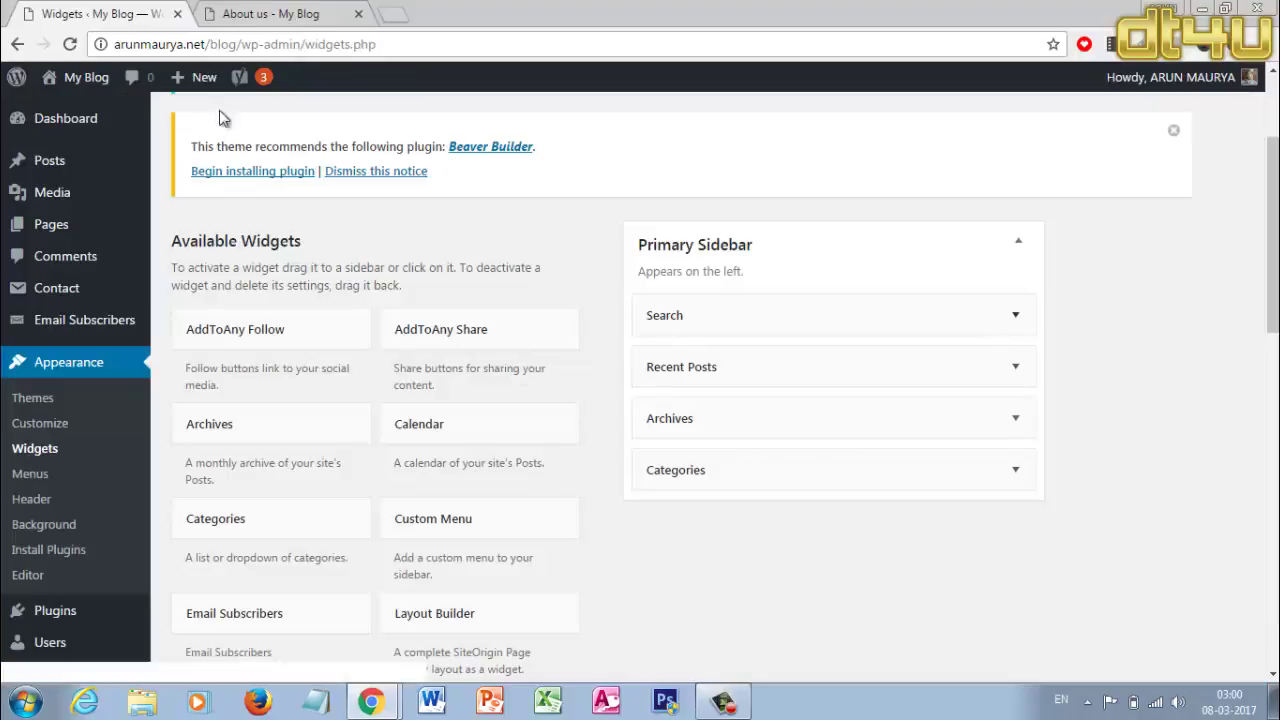
{"action": "left_click", "coordinate": [288, 12]}
{"action": "left_click", "coordinate": [132, 12]}
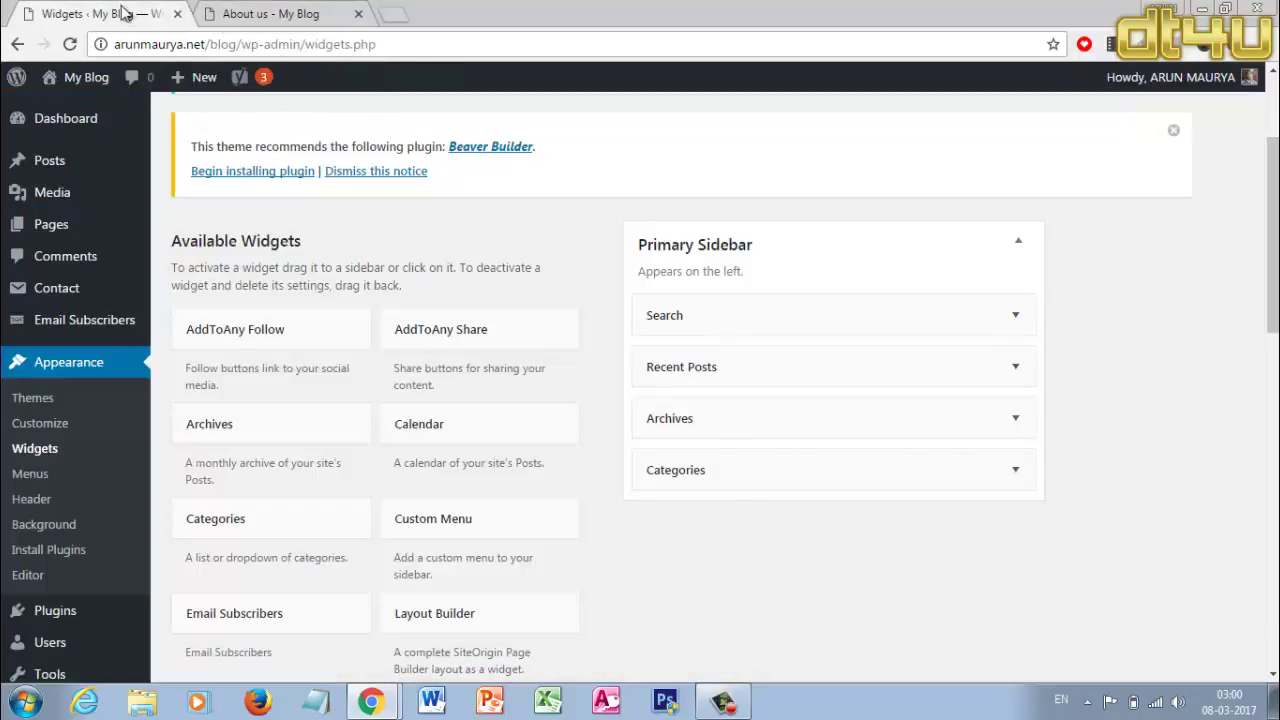
{"action": "left_click", "coordinate": [290, 13]}
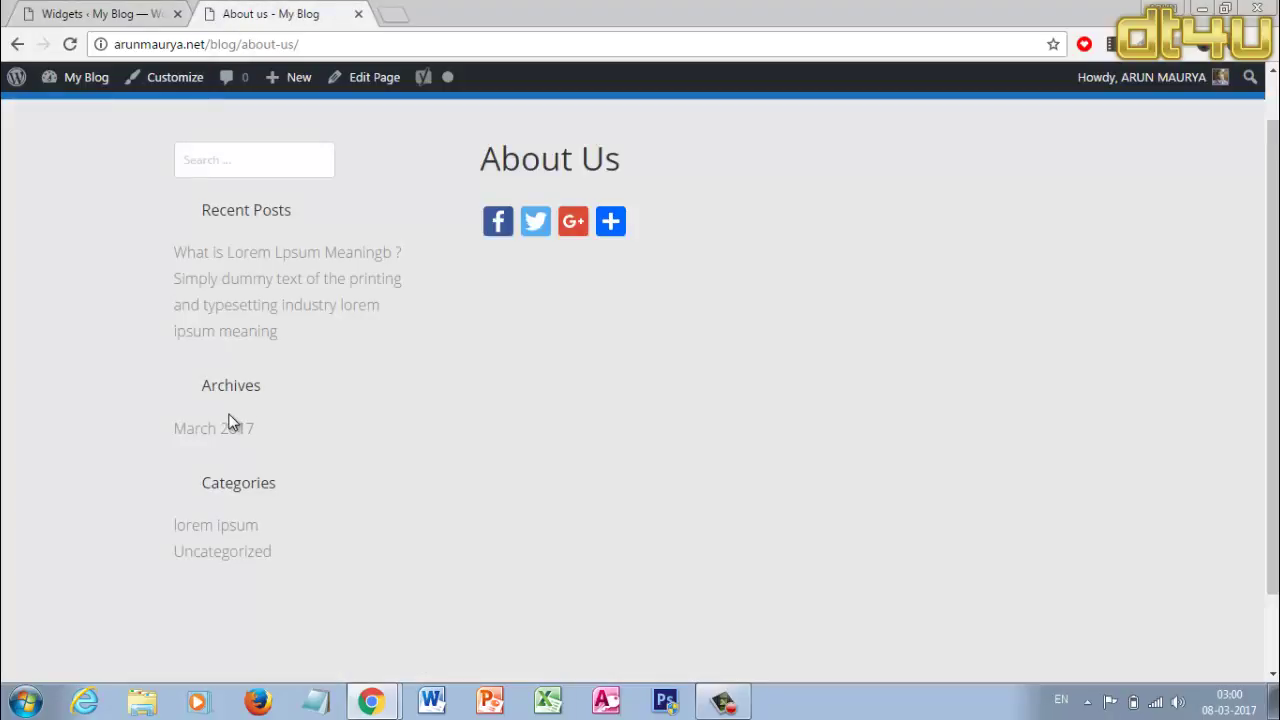
{"action": "left_click", "coordinate": [35, 10]}
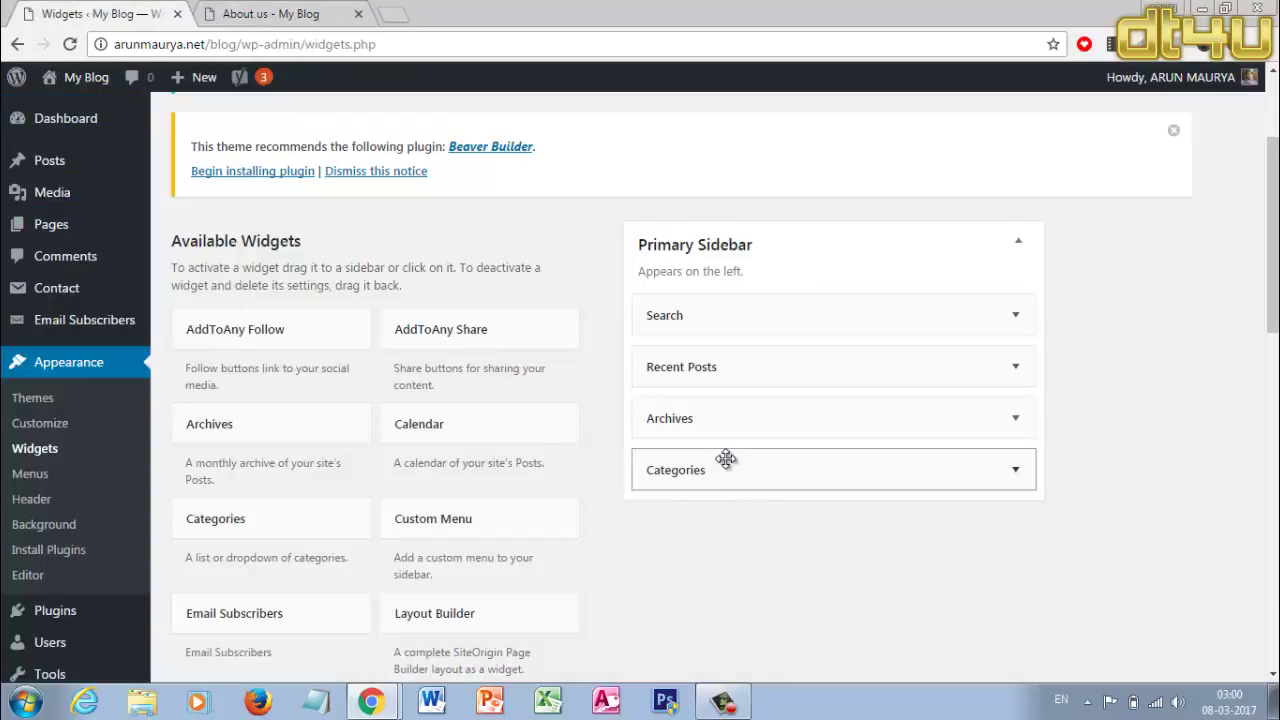
- Delete the Categories and Archives widgets from the Primary Sidebar
{"action": "scroll", "coordinate": [977, 452], "scroll_direction": "down", "scroll_amount": 1}
{"action": "scroll", "coordinate": [977, 452], "scroll_direction": "down", "scroll_amount": 2}
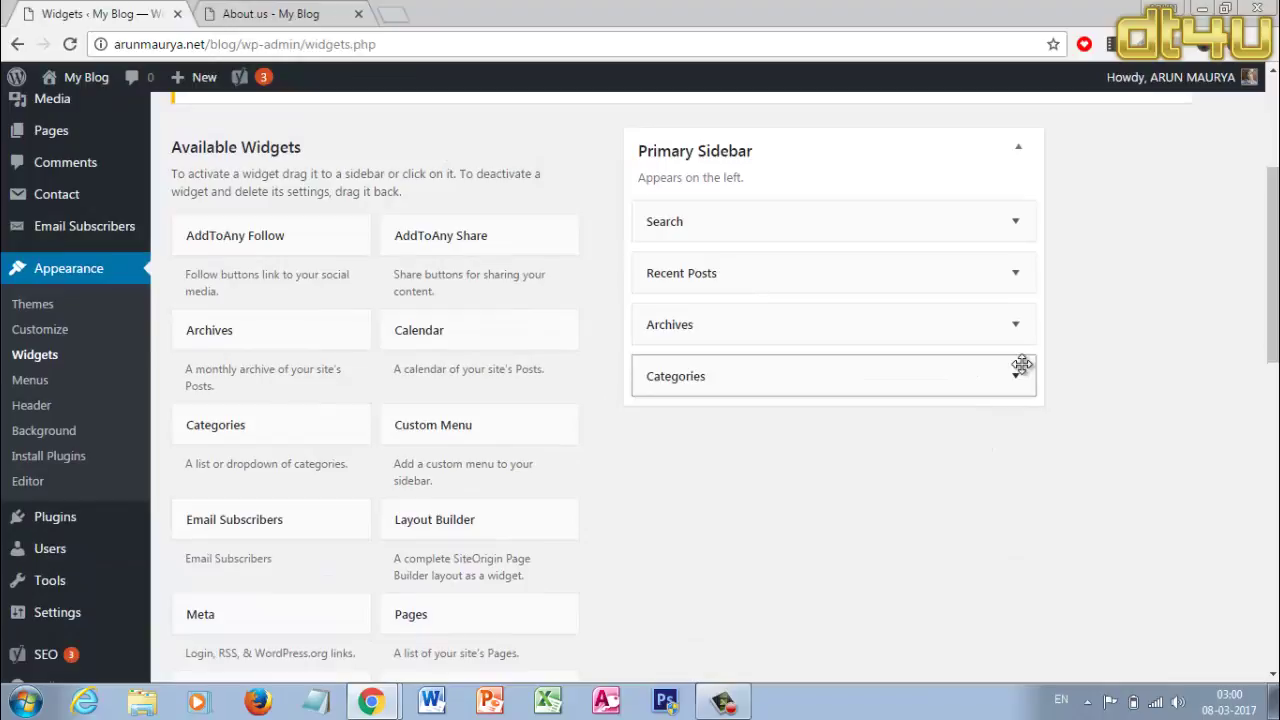
{"action": "left_click", "coordinate": [1016, 377]}
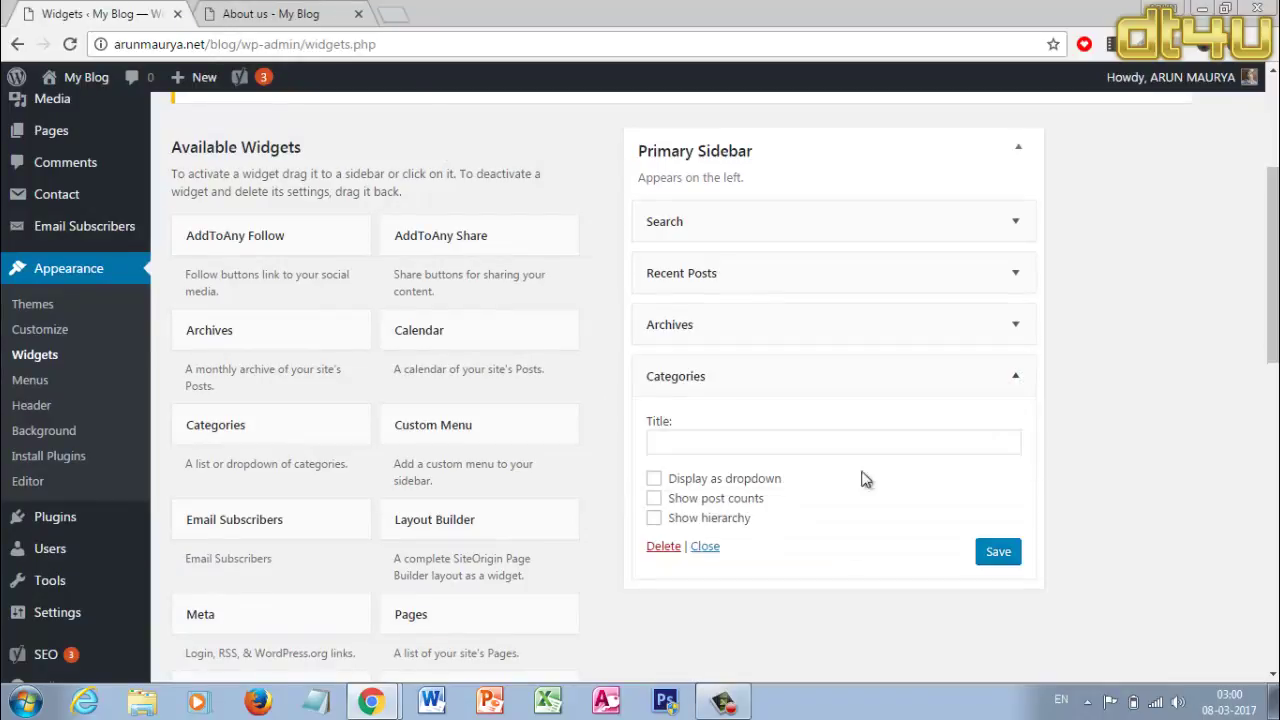
{"action": "left_click", "coordinate": [661, 550]}
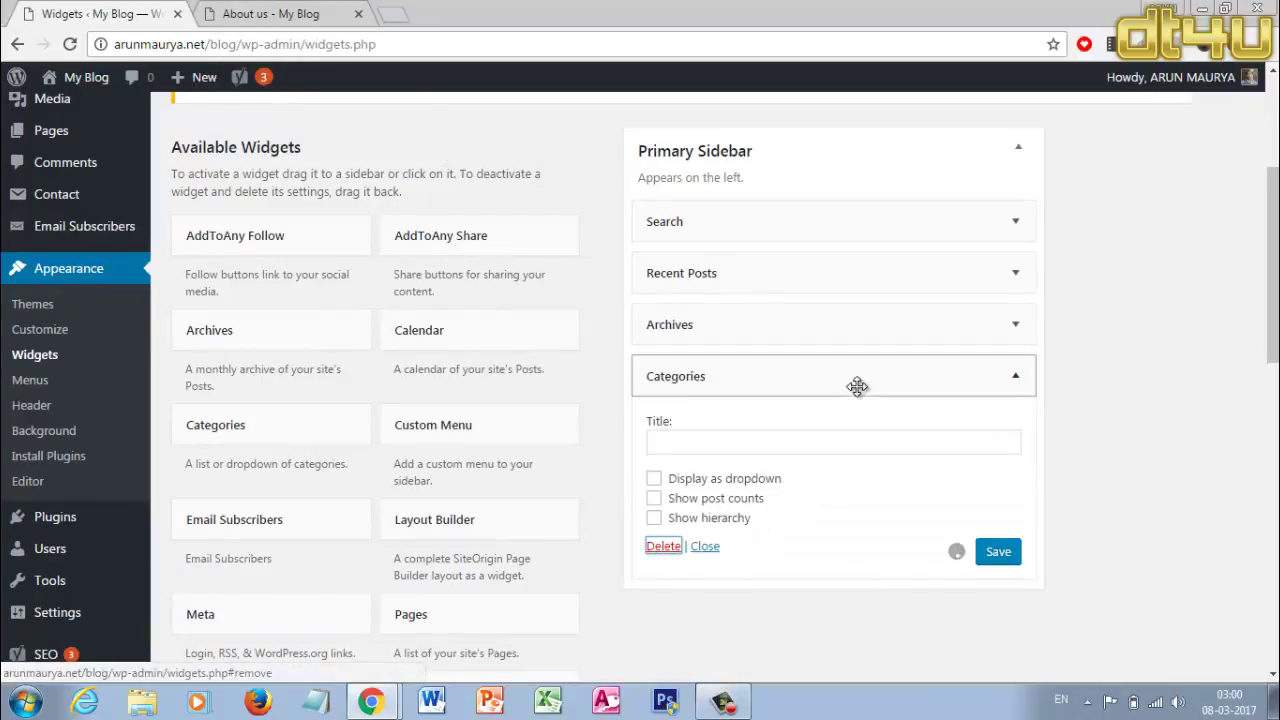
{"action": "left_click", "coordinate": [1012, 329]}
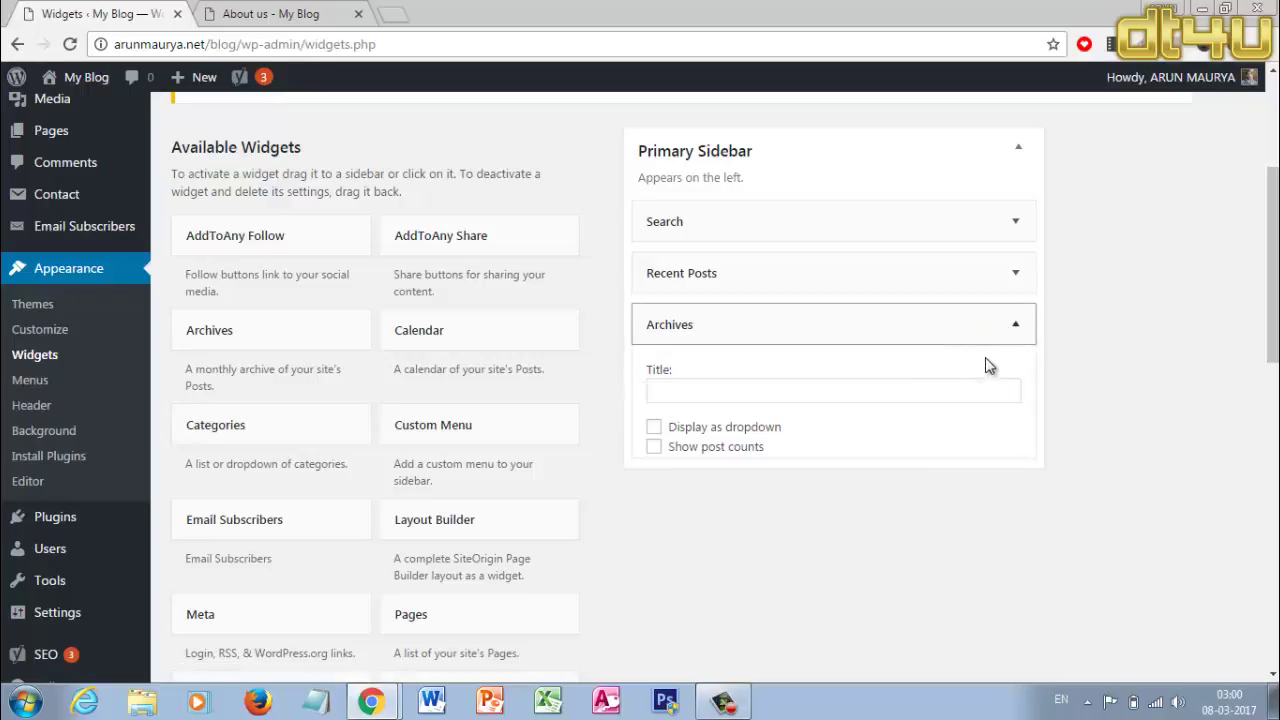
{"action": "left_click", "coordinate": [664, 476]}
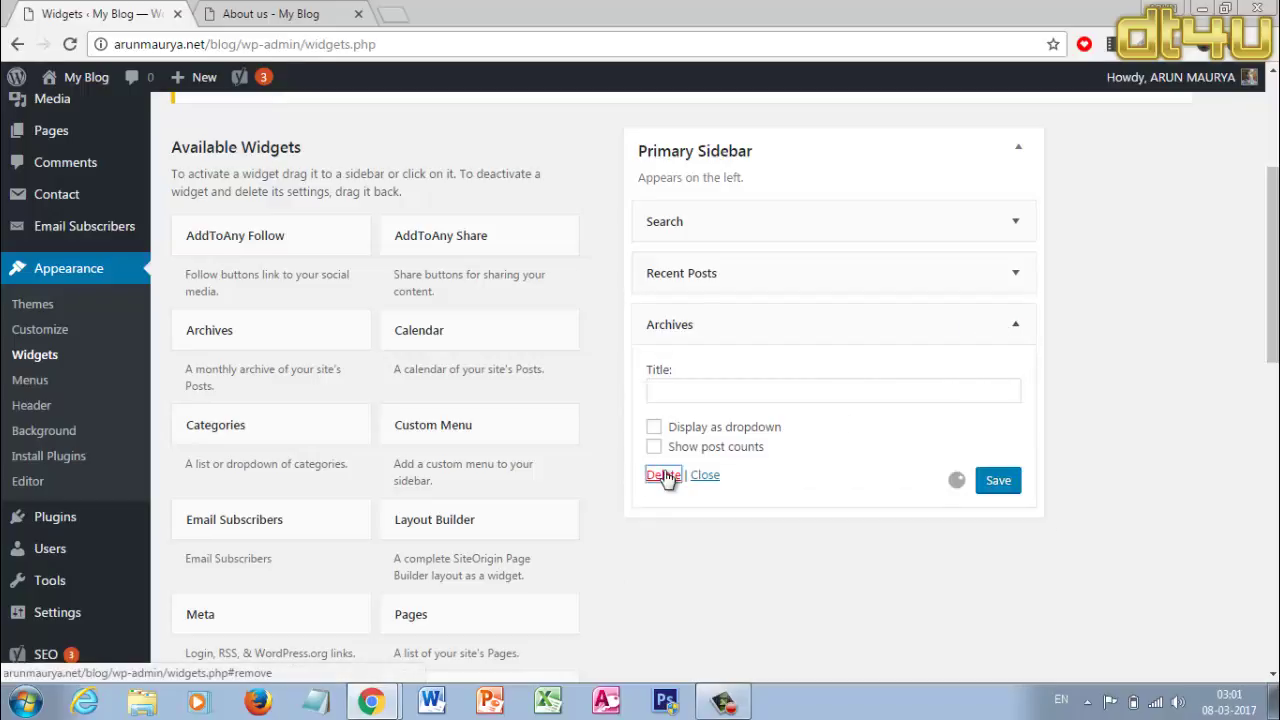
- Add the Archives widget between Search and Recent Posts in the Primary Sidebar, and the Calendar widget directly above Archives
{"action": "scroll", "coordinate": [634, 506], "scroll_direction": "down", "scroll_amount": 2}
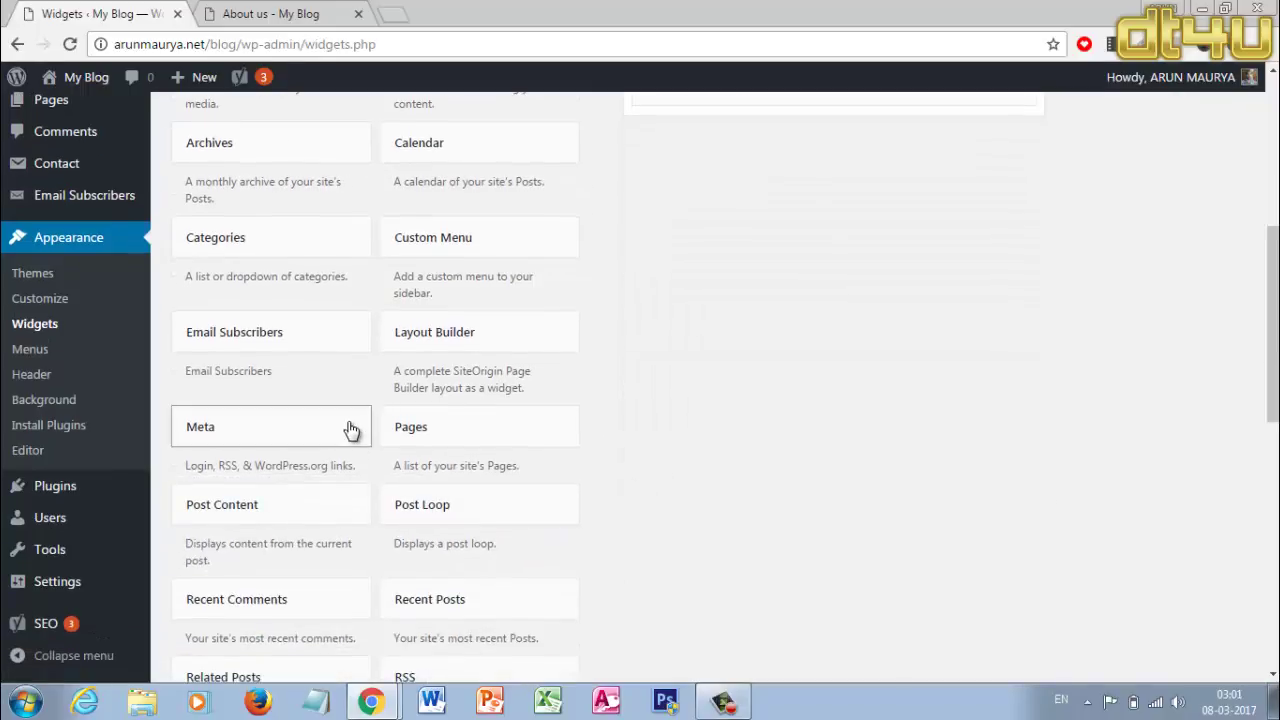
{"action": "scroll", "coordinate": [458, 442], "scroll_direction": "up", "scroll_amount": 2}
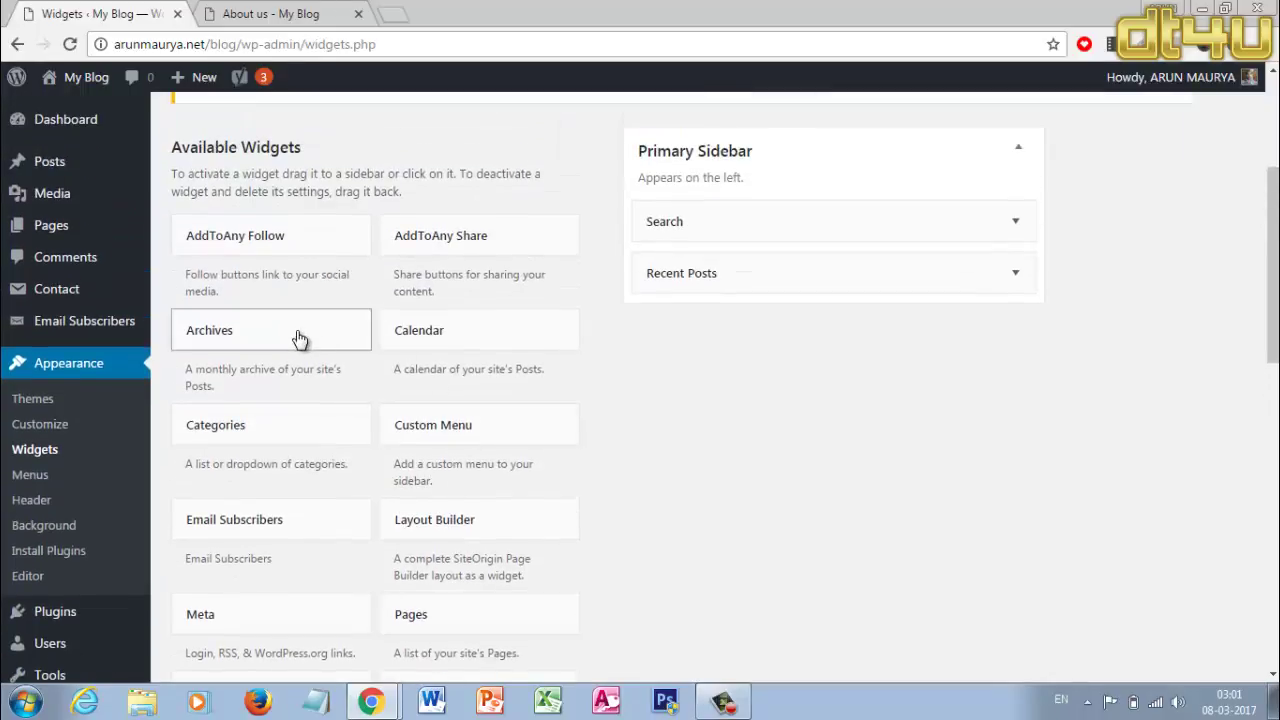
{"action": "left_click_drag", "start_coordinate": [299, 339], "coordinate": [773, 327]}
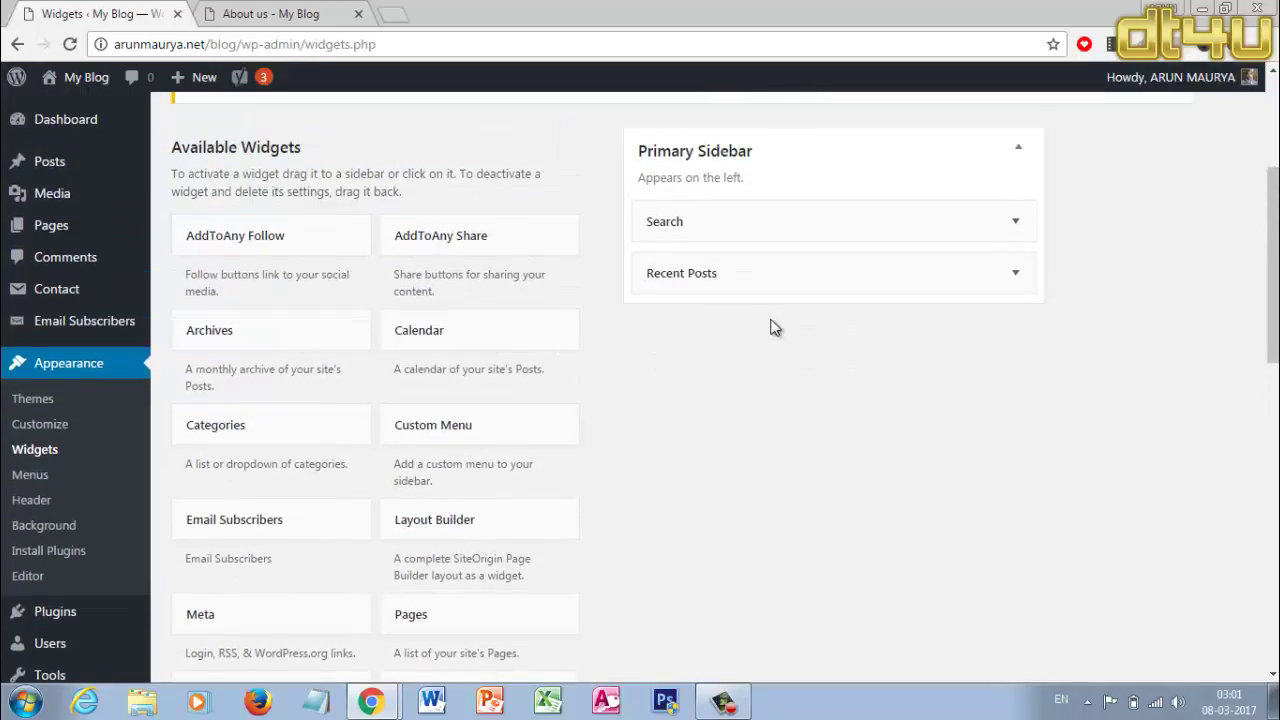
{"action": "left_click_drag", "start_coordinate": [320, 340], "coordinate": [660, 290]}
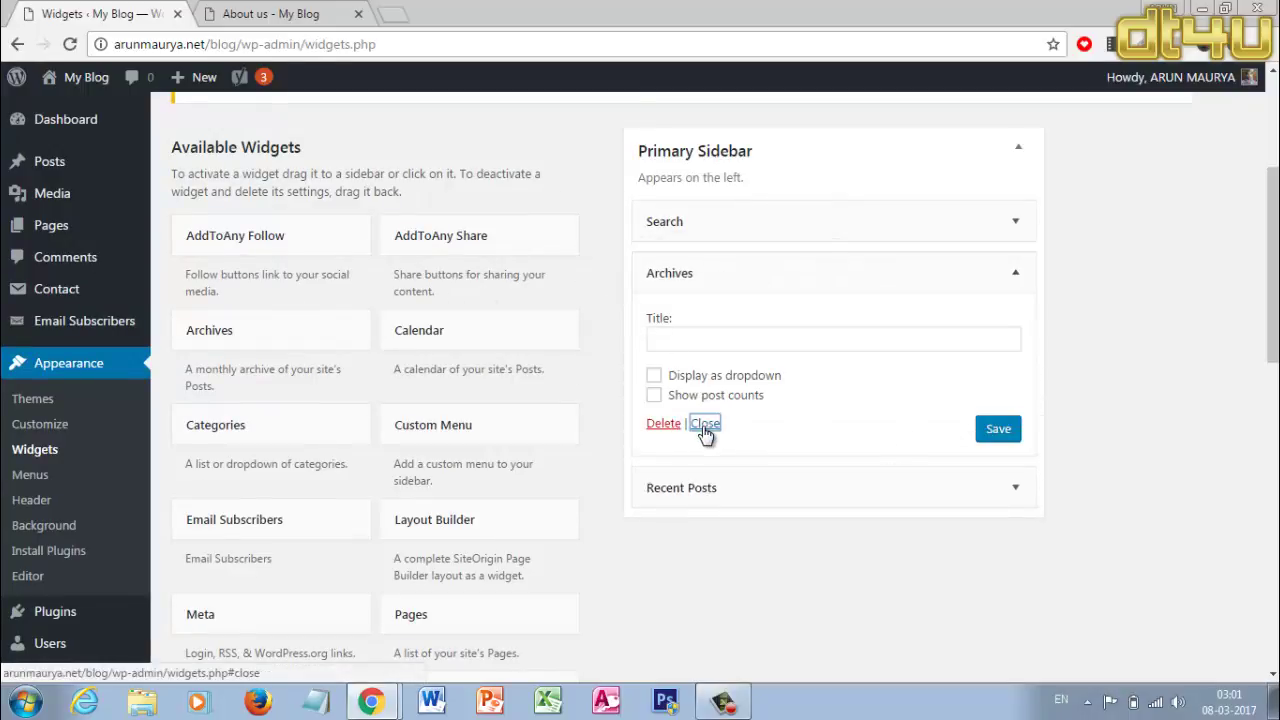
{"action": "left_click", "coordinate": [705, 424]}
{"action": "left_click_drag", "start_coordinate": [443, 343], "coordinate": [692, 272]}
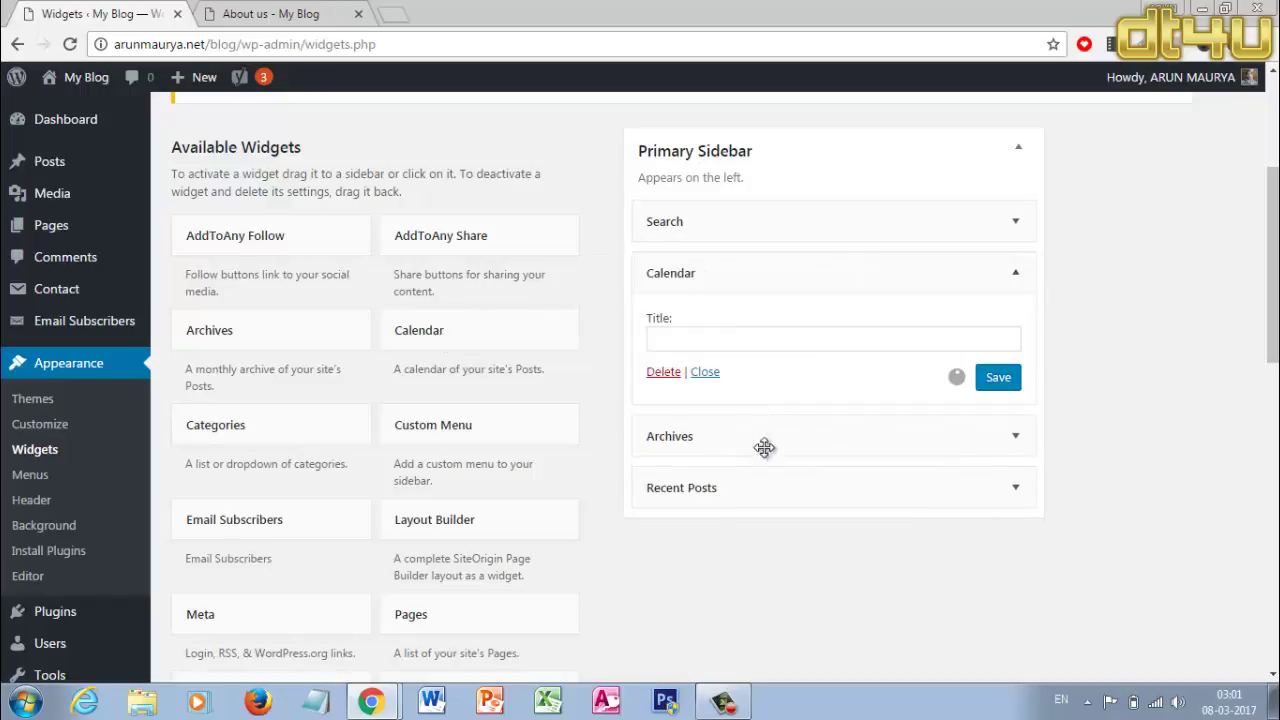
{"action": "left_click", "coordinate": [706, 372]}
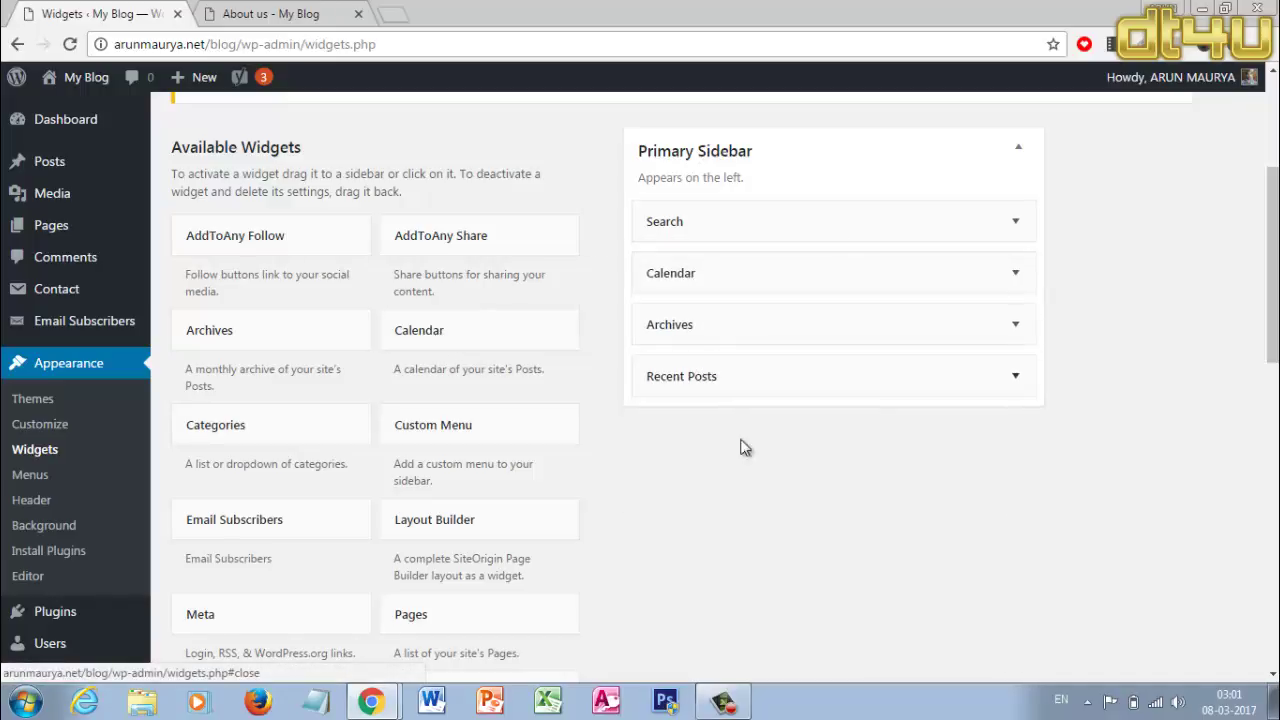
- Look through the full list of available widgets and the Primary Sidebar's widget order
{"action": "scroll", "coordinate": [741, 484], "scroll_direction": "down", "scroll_amount": 9}
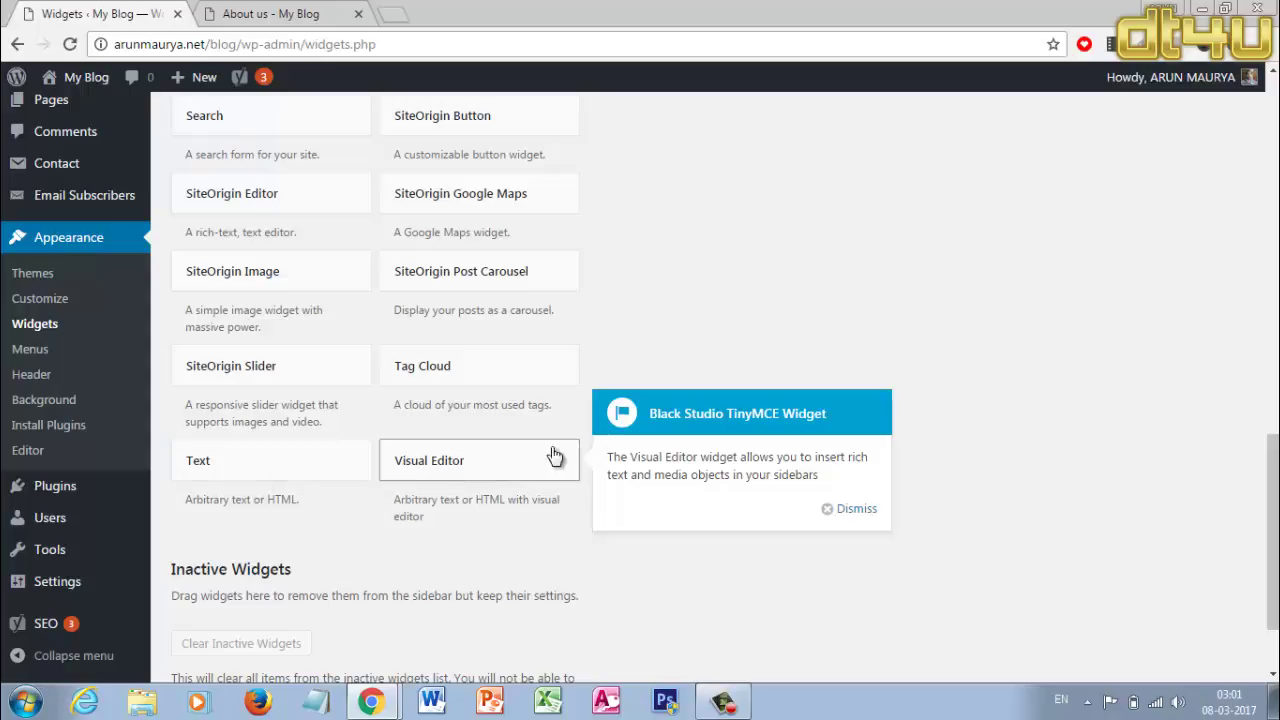
{"action": "scroll", "coordinate": [598, 436], "scroll_direction": "up", "scroll_amount": 10}
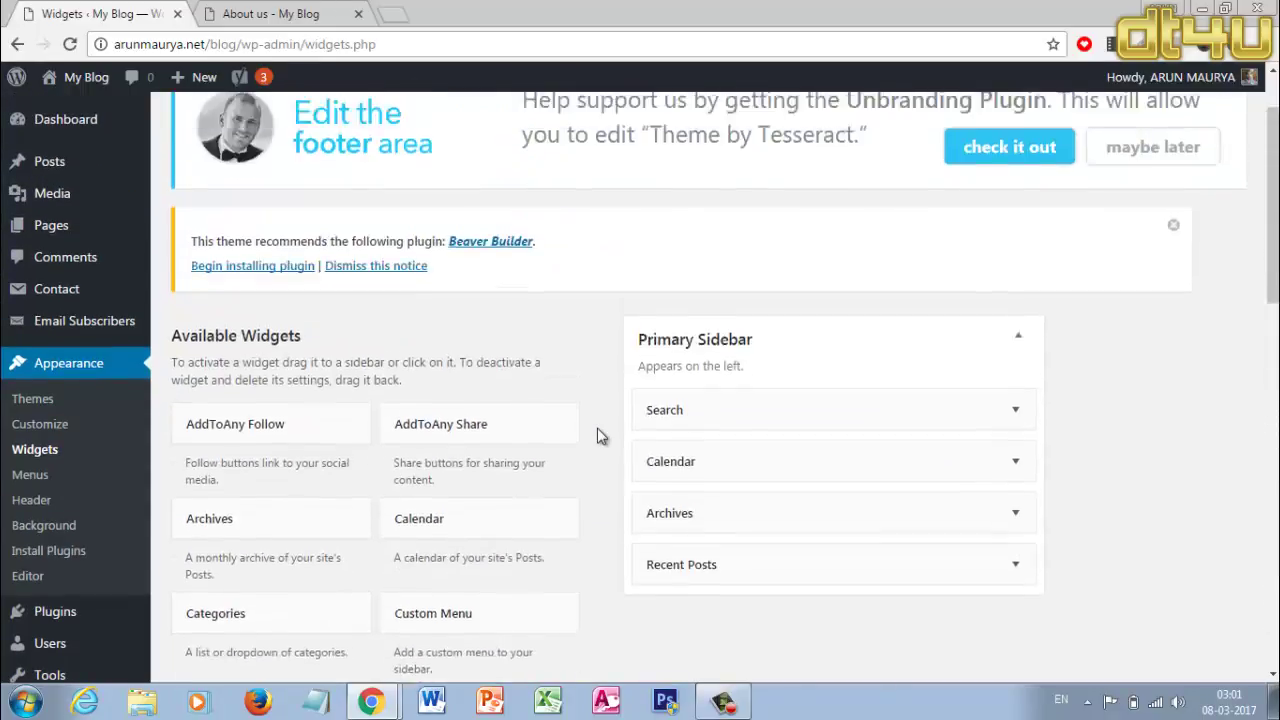
{"action": "scroll", "coordinate": [598, 436], "scroll_direction": "up", "scroll_amount": 1}
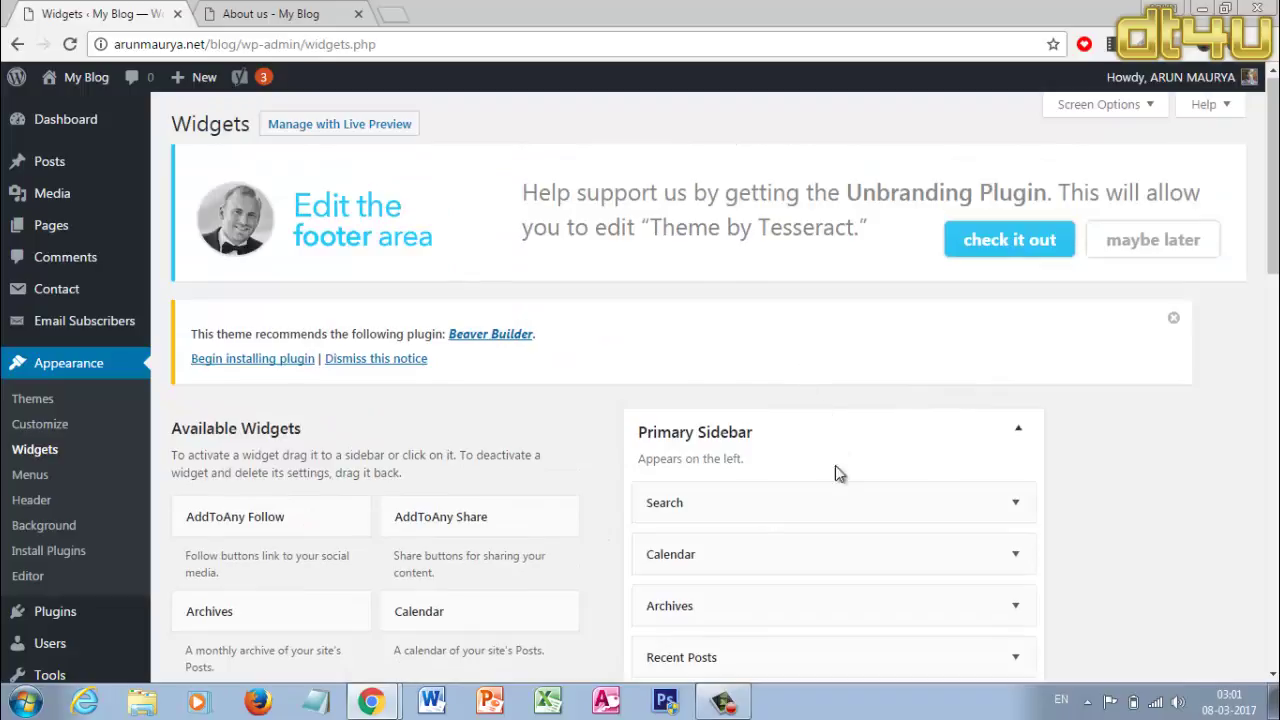
{"action": "scroll", "coordinate": [649, 520], "scroll_direction": "down", "scroll_amount": 8}
{"action": "scroll", "coordinate": [643, 520], "scroll_direction": "down", "scroll_amount": 1}
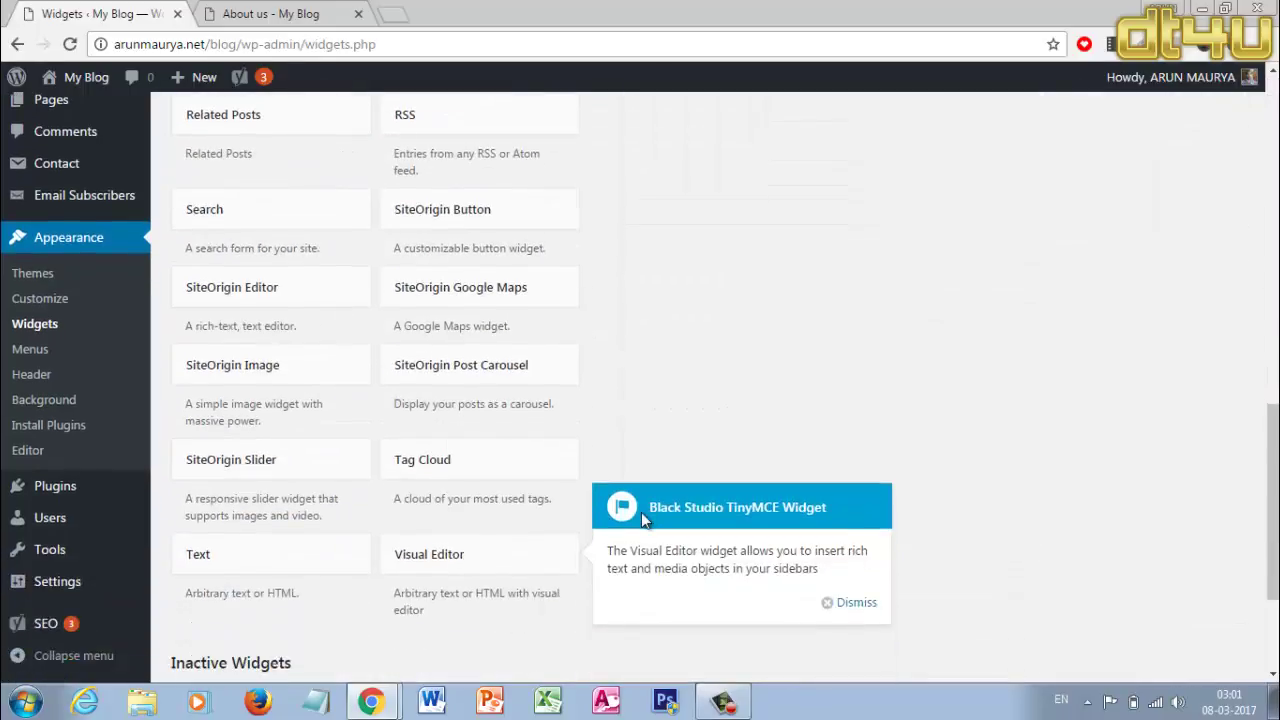
{"action": "scroll", "coordinate": [643, 520], "scroll_direction": "up", "scroll_amount": 10}
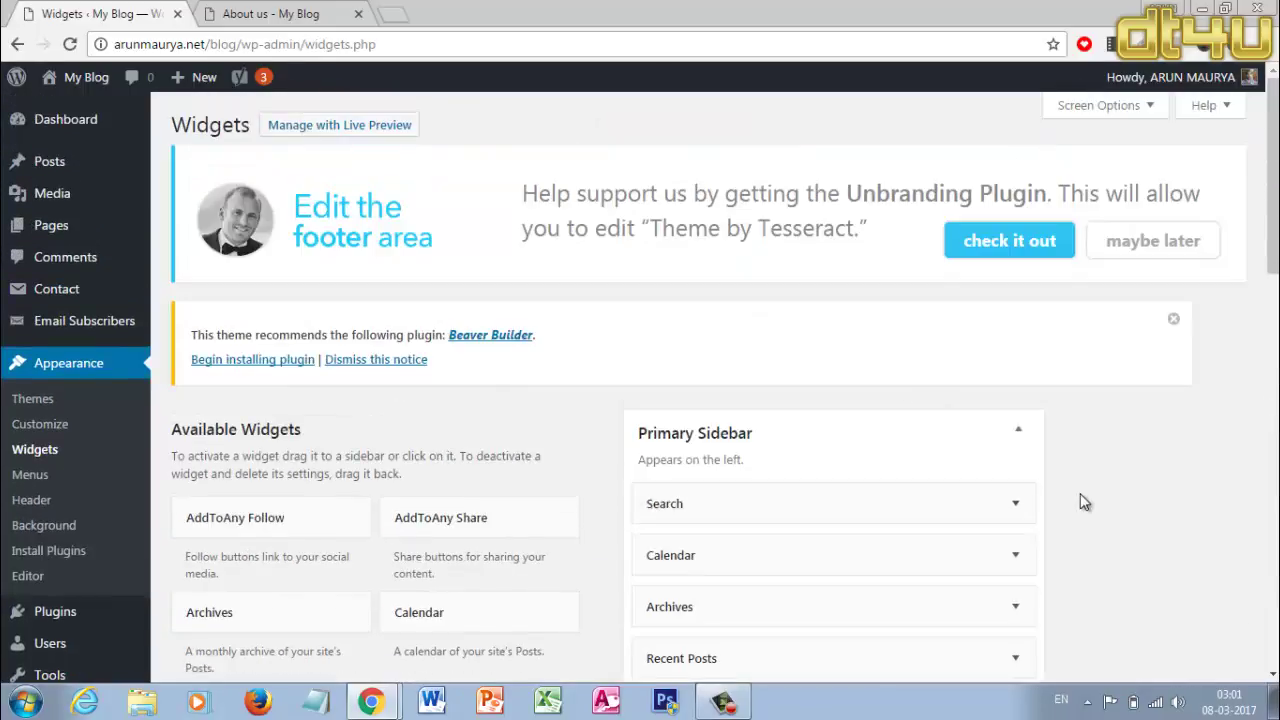
- Reload the live About us page and check the updated sidebar from the search box down to Recent Posts
{"action": "left_click", "coordinate": [226, 24]}
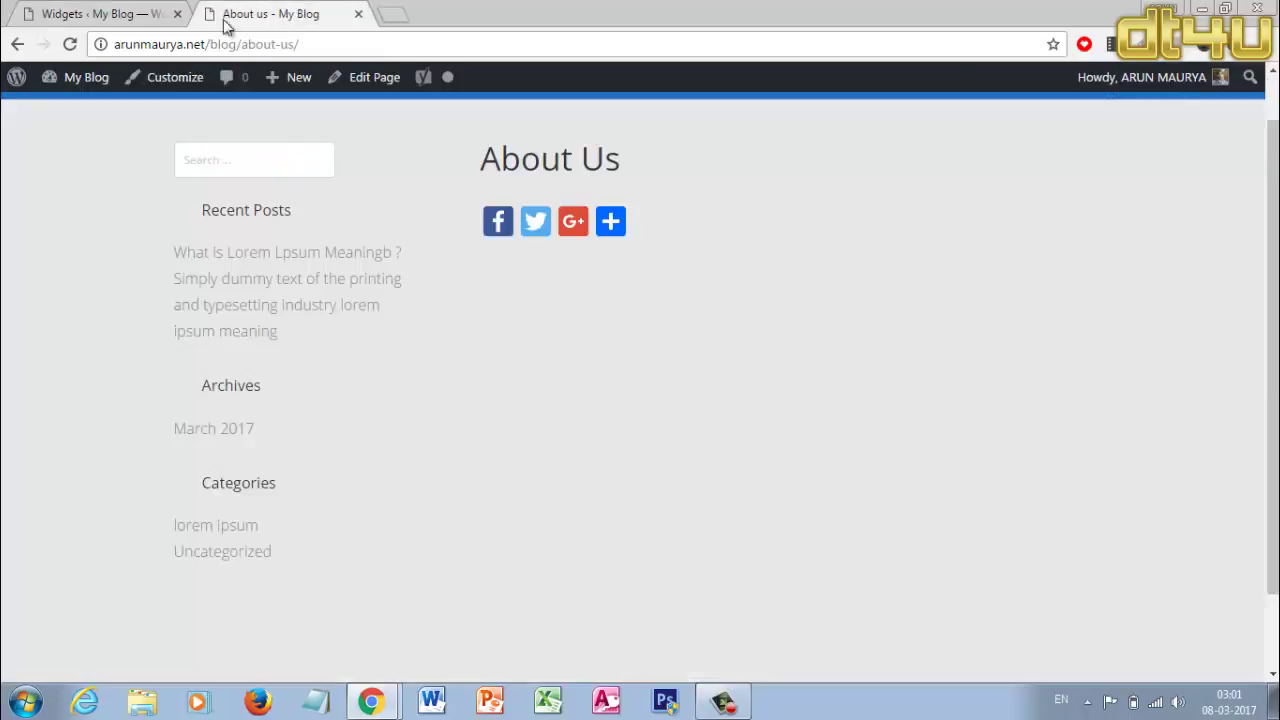
{"action": "left_click", "coordinate": [66, 46]}
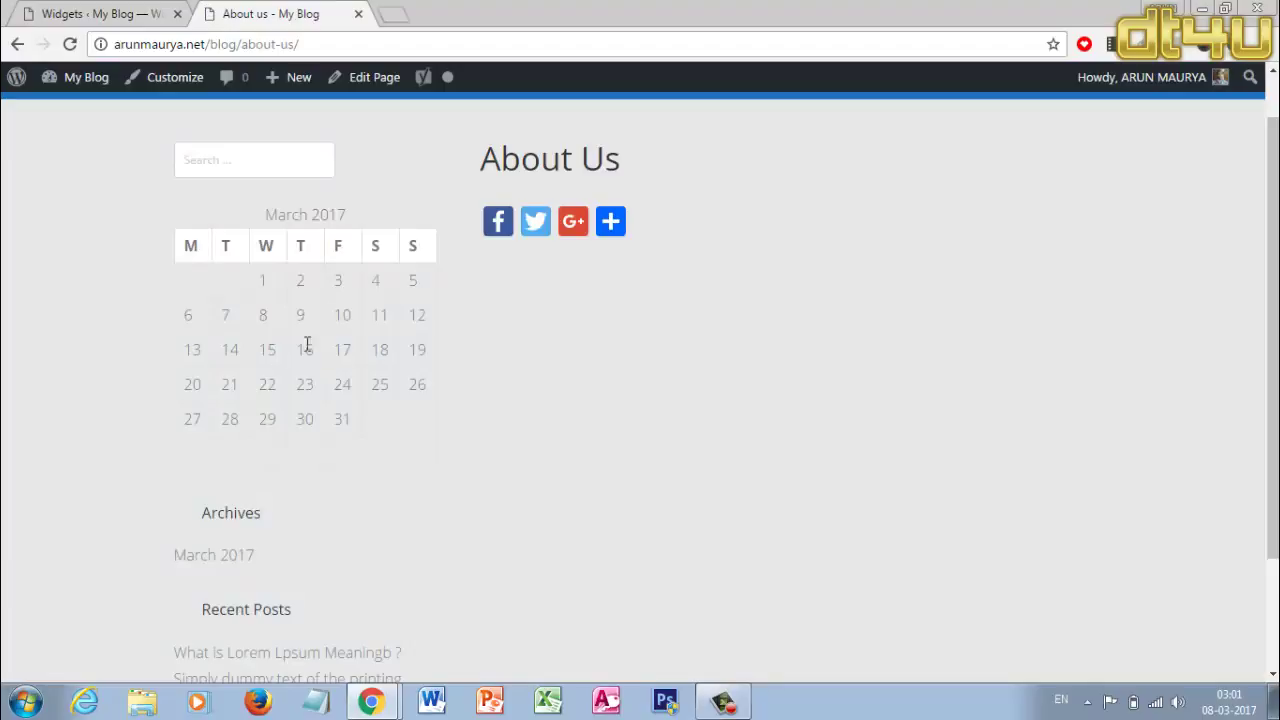
{"action": "scroll", "coordinate": [307, 388], "scroll_direction": "down", "scroll_amount": 2}
{"action": "scroll", "coordinate": [333, 450], "scroll_direction": "up", "scroll_amount": 2}
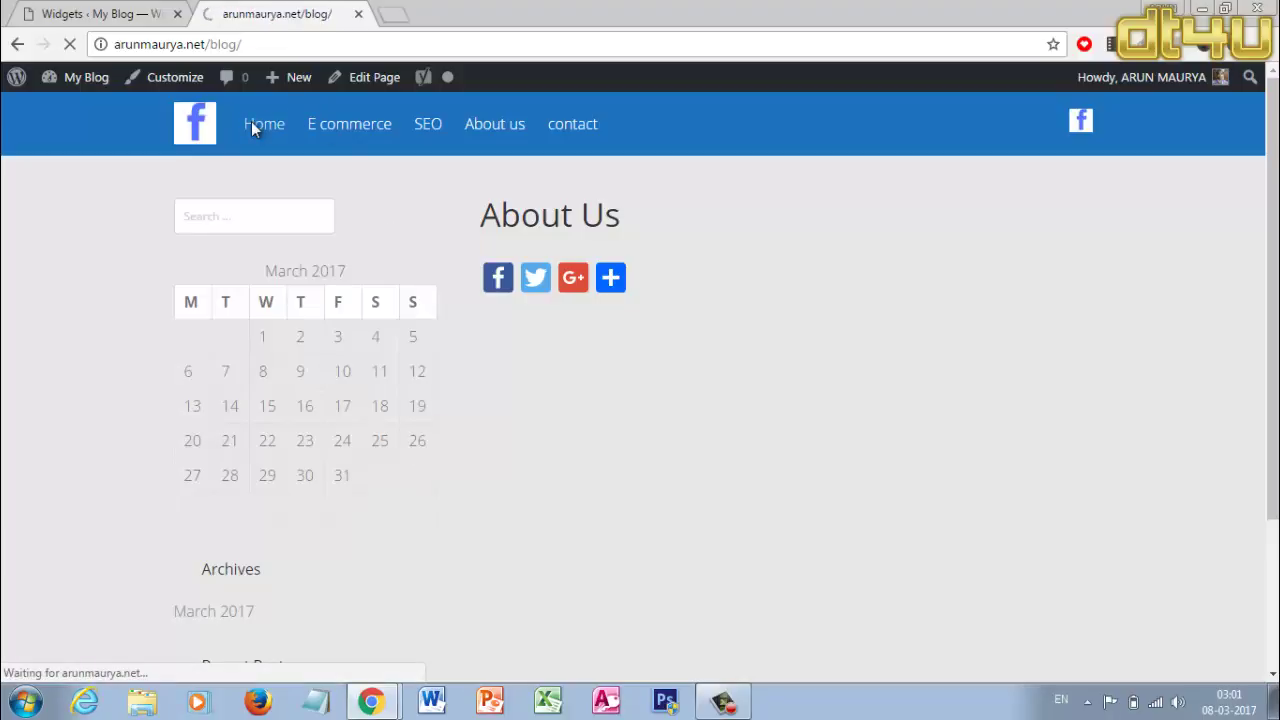
- Open the Customizer for the blog's home page and switch back to the Widgets admin page
{"action": "left_click", "coordinate": [158, 70]}
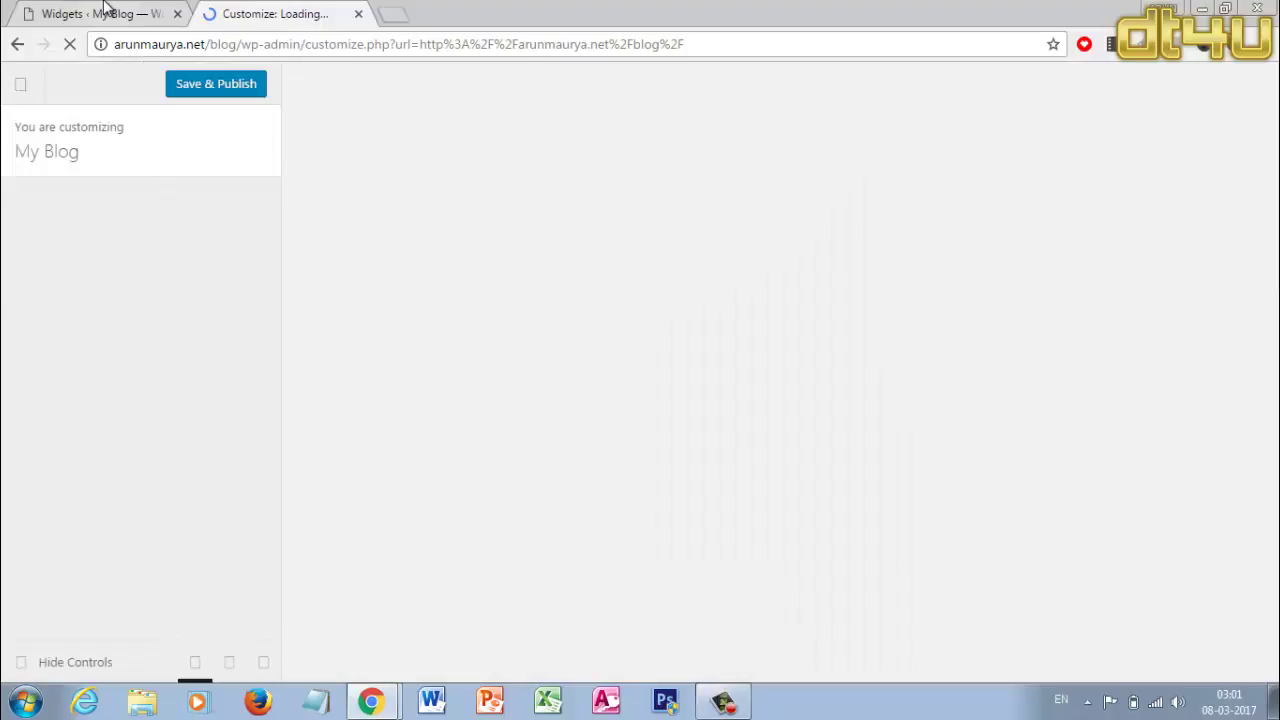
{"action": "left_click", "coordinate": [104, 10]}
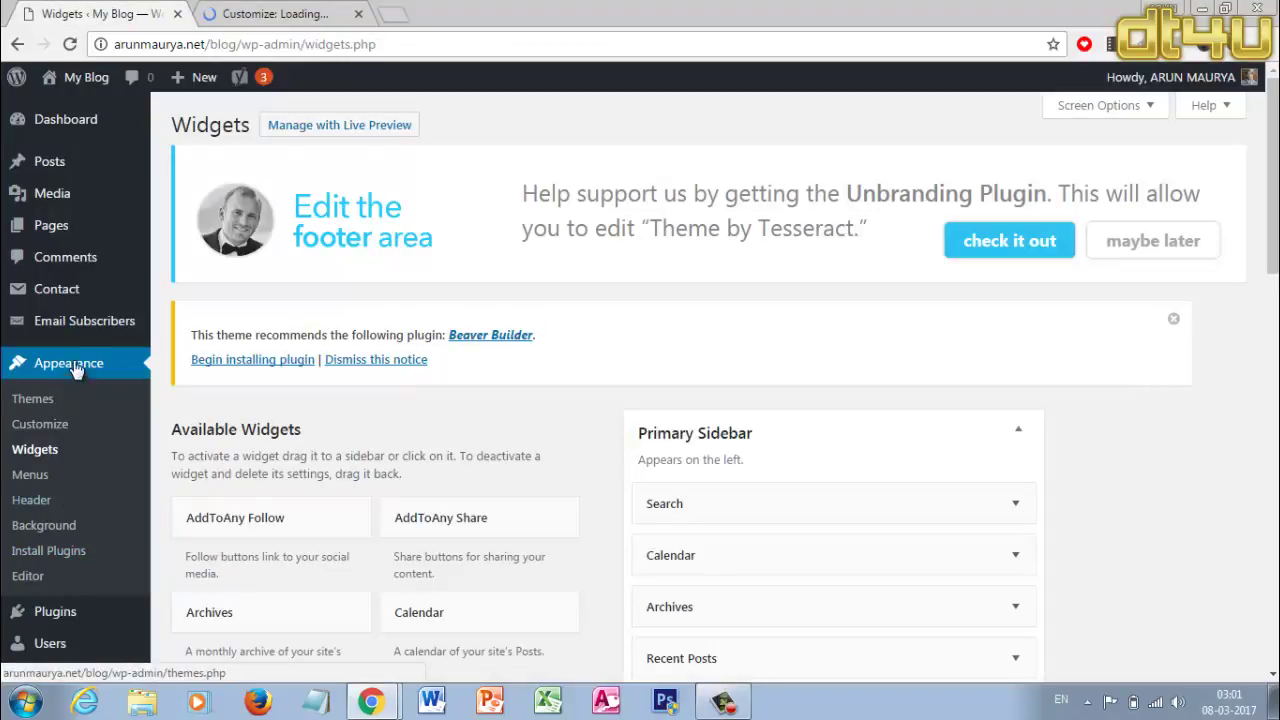
- Open the Reading settings page in the blog's admin area
{"action": "mouse_move", "coordinate": [84, 331]}
{"action": "scroll", "coordinate": [66, 560], "scroll_direction": "down", "scroll_amount": 3}
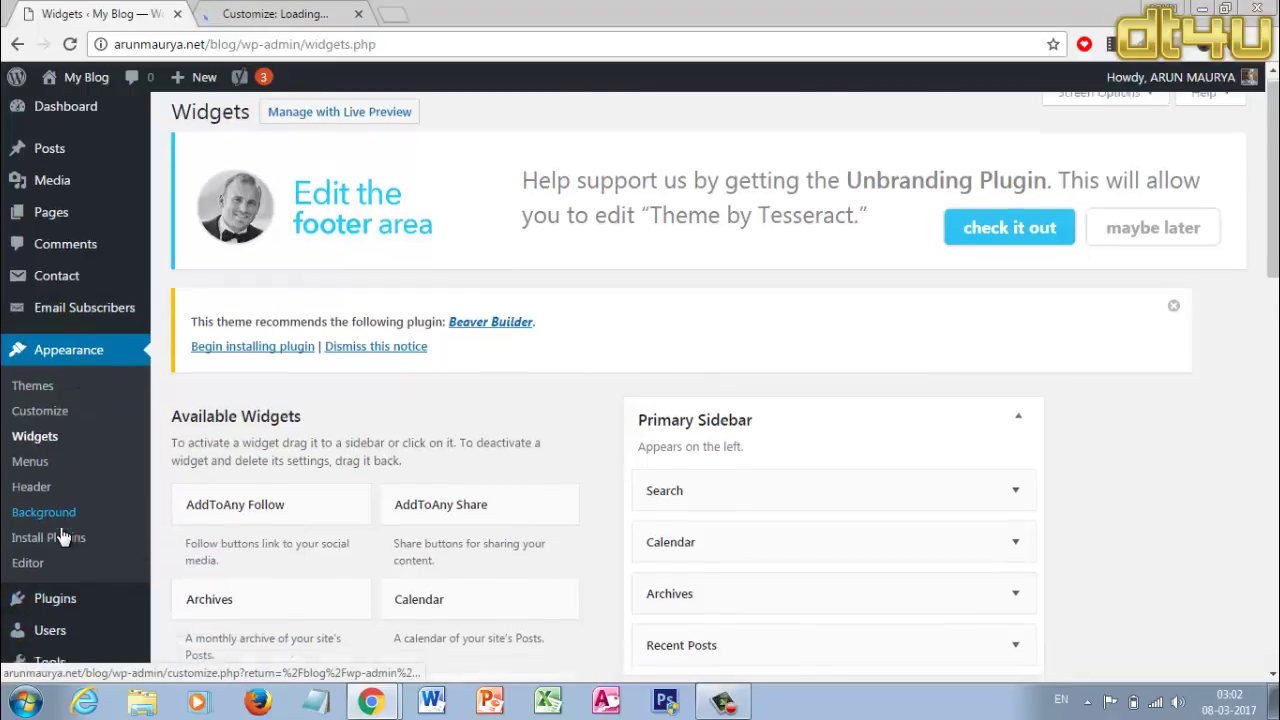
{"action": "mouse_move", "coordinate": [78, 586]}
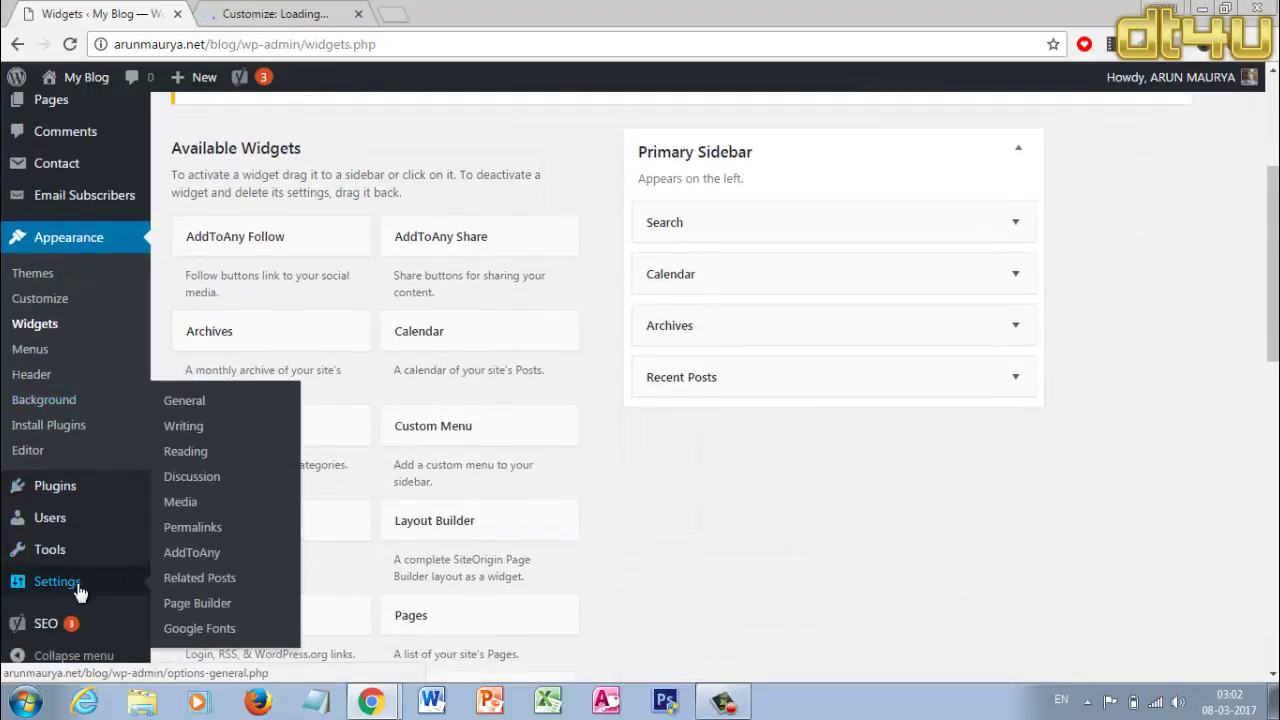
{"action": "left_click", "coordinate": [199, 456]}
- In the Customizer's general static front page settings, make the front page display your latest posts and publish the change
{"action": "left_click", "coordinate": [282, 14]}
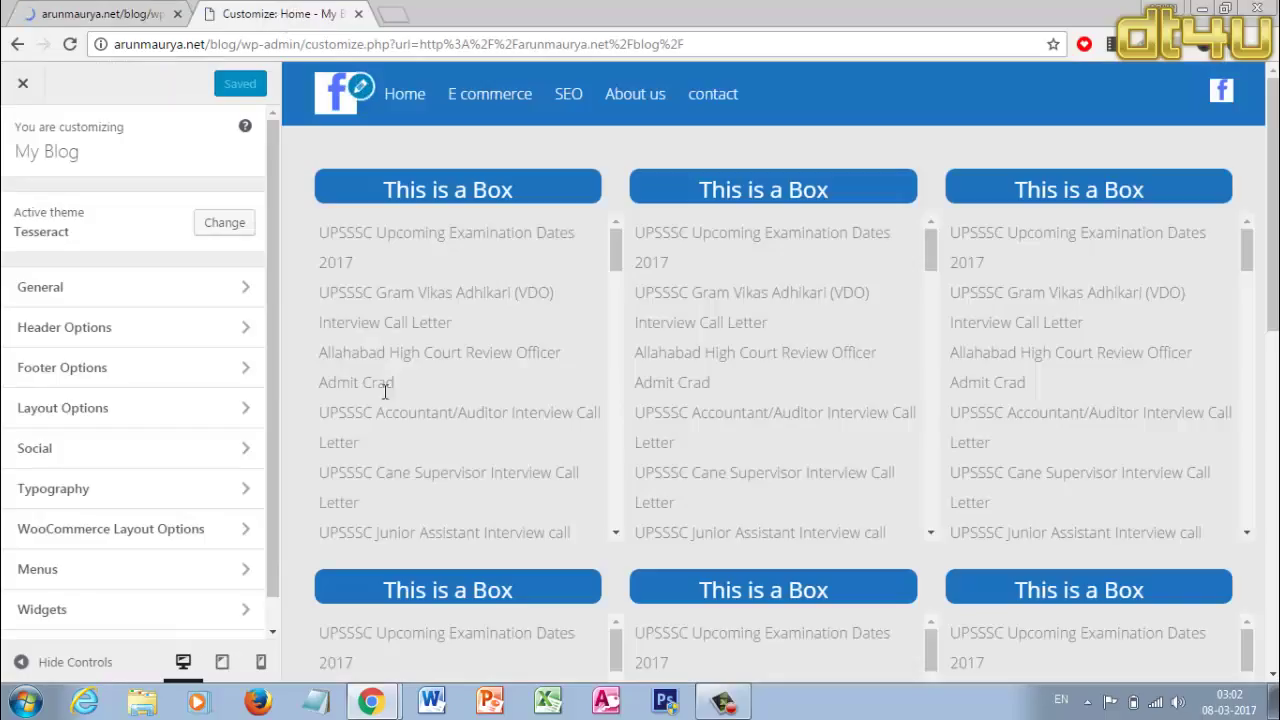
{"action": "left_click", "coordinate": [142, 293]}
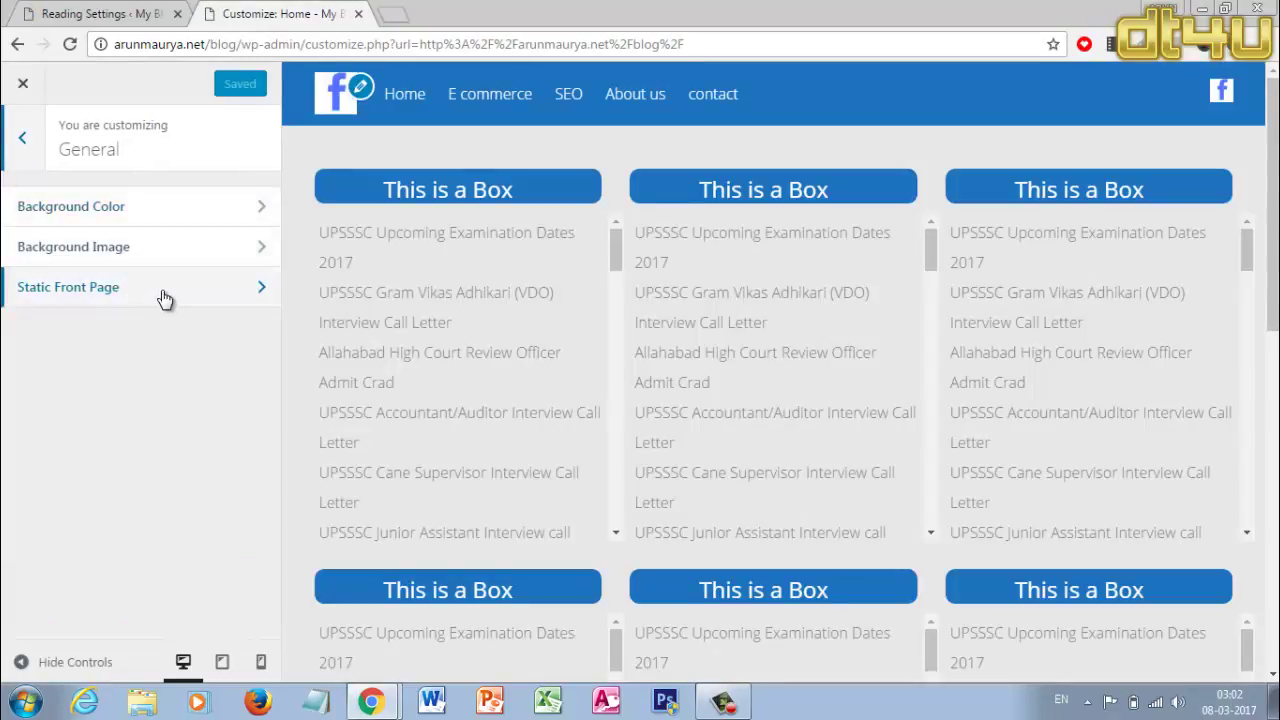
{"action": "left_click", "coordinate": [165, 293]}
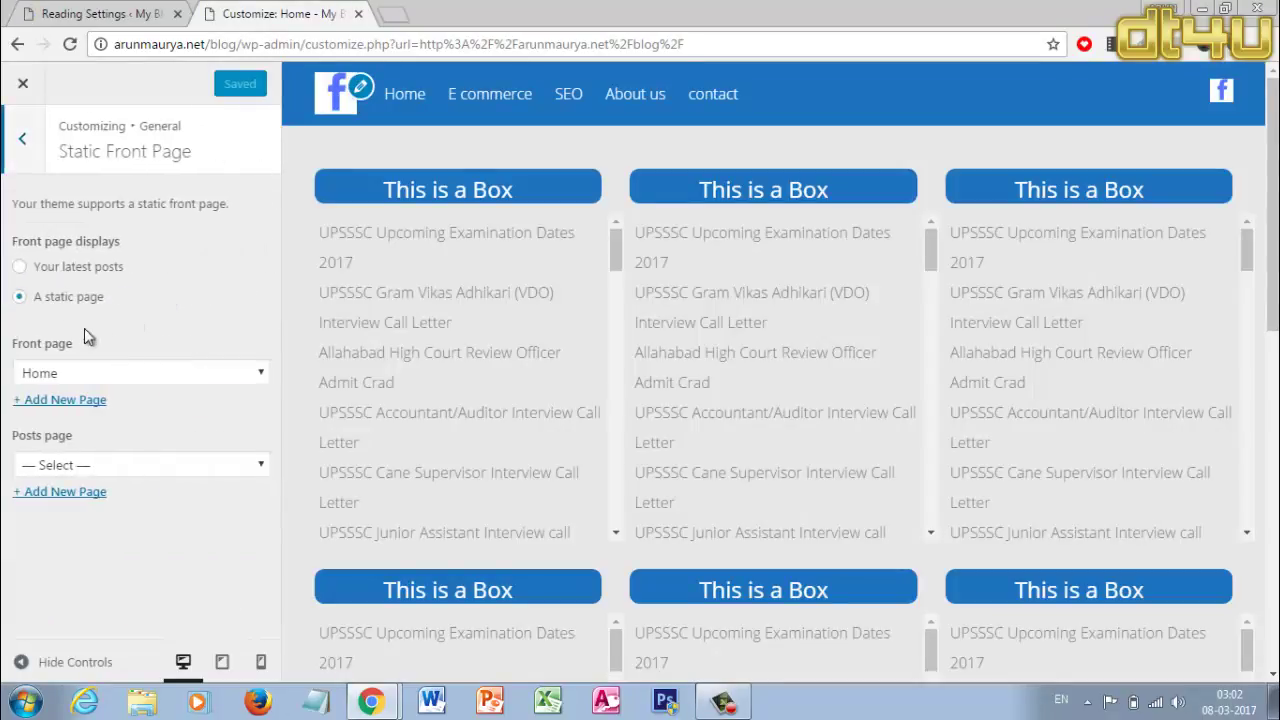
{"action": "left_click", "coordinate": [21, 269]}
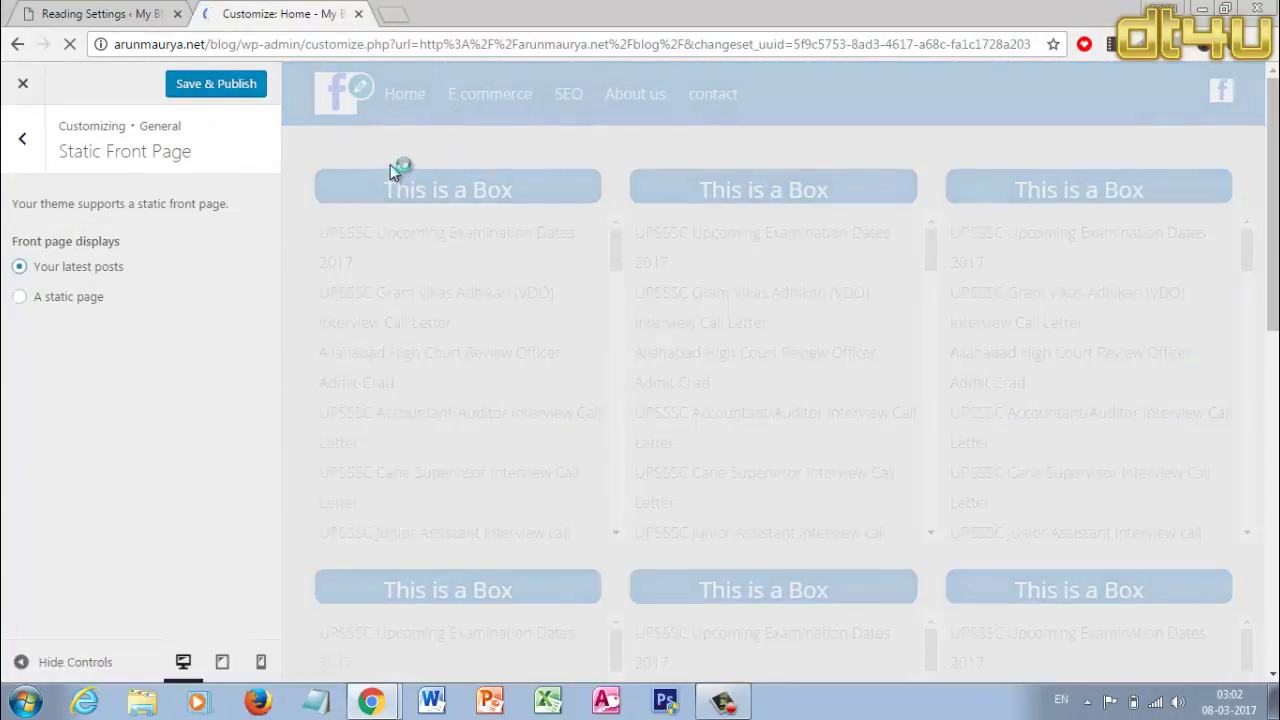
{"action": "left_click", "coordinate": [227, 86]}
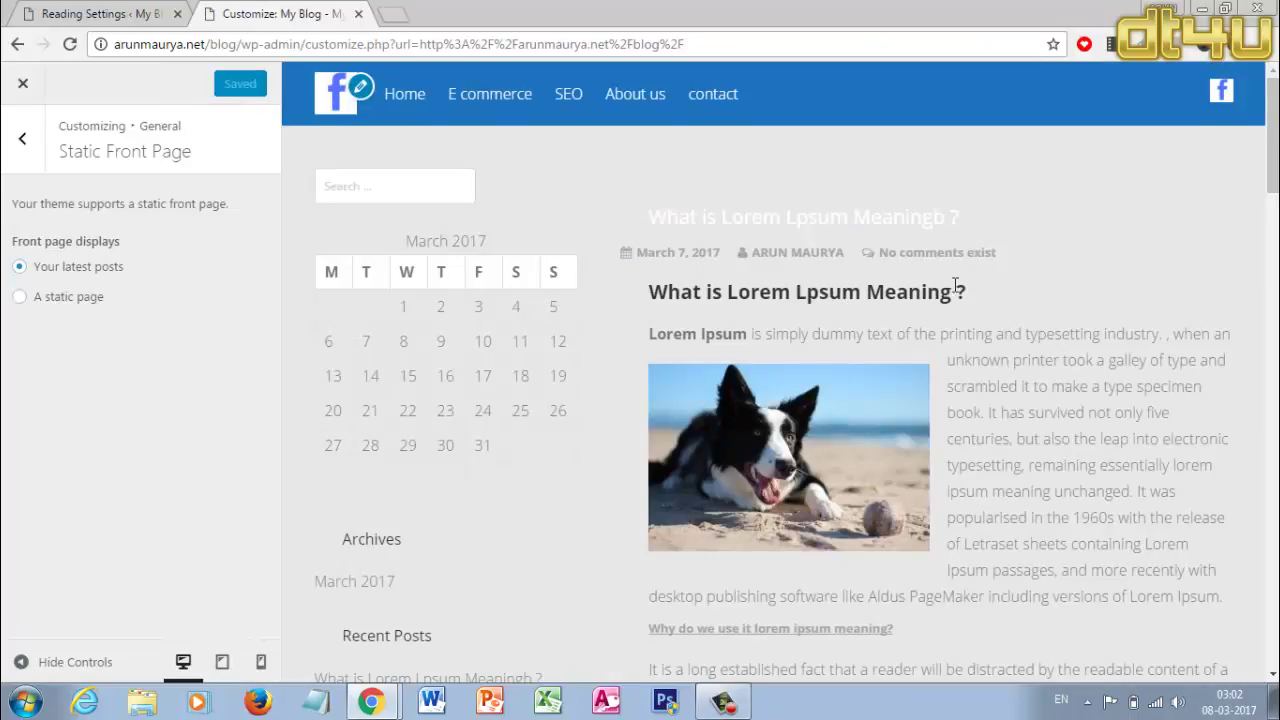
- Look through the posts in the Customizer's home page preview, all the way down and back up to the header
{"action": "scroll", "coordinate": [955, 287], "scroll_direction": "down", "scroll_amount": 20}
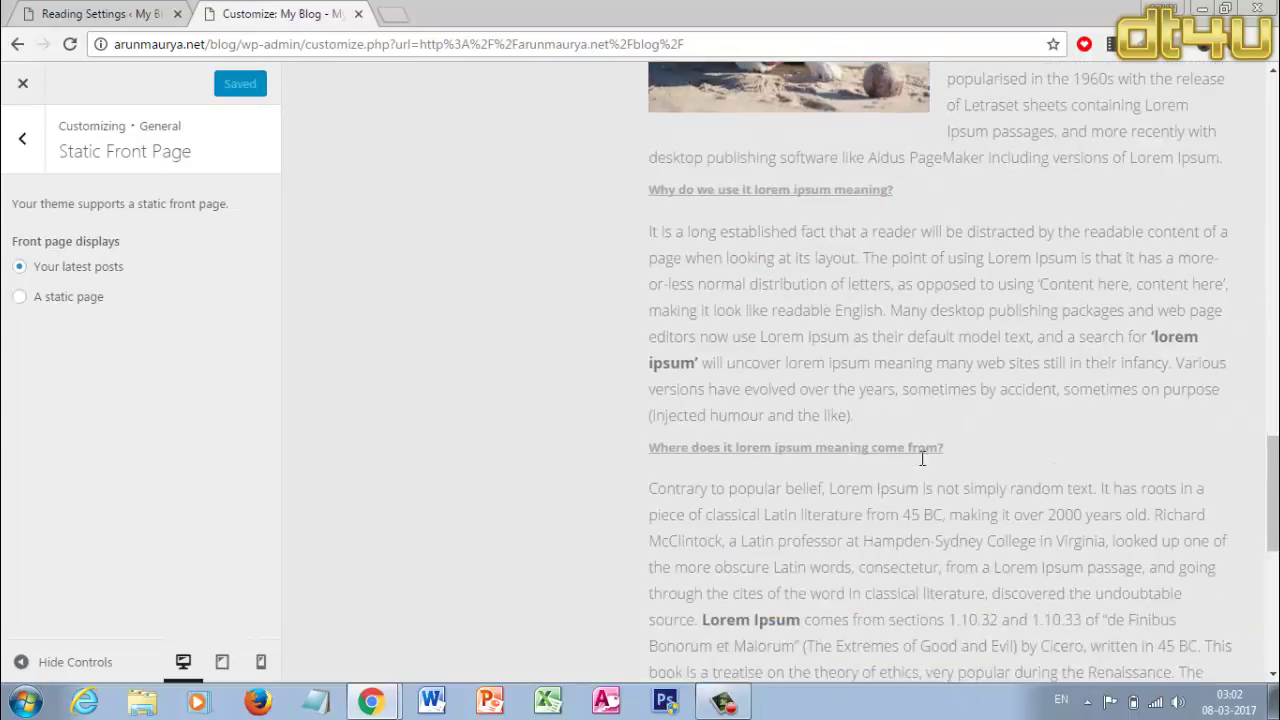
{"action": "scroll", "coordinate": [922, 458], "scroll_direction": "down", "scroll_amount": 6}
{"action": "scroll", "coordinate": [914, 450], "scroll_direction": "up", "scroll_amount": 19}
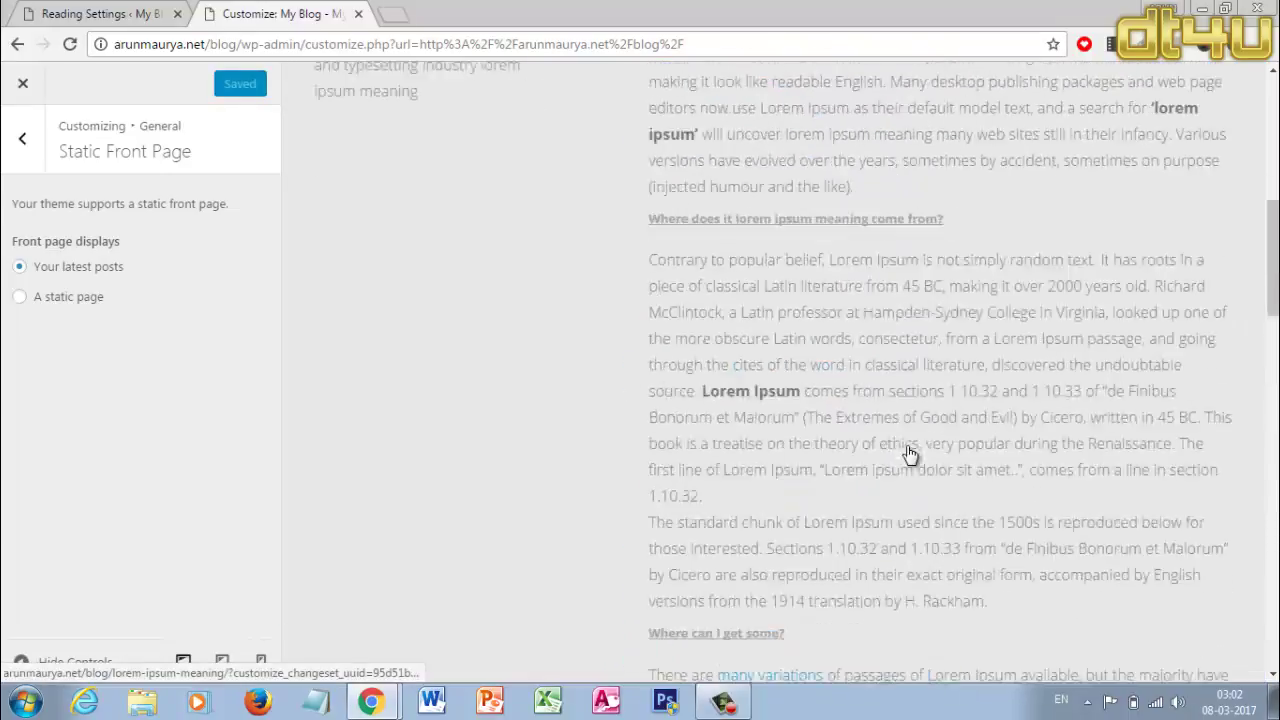
{"action": "scroll", "coordinate": [910, 455], "scroll_direction": "up", "scroll_amount": 10}
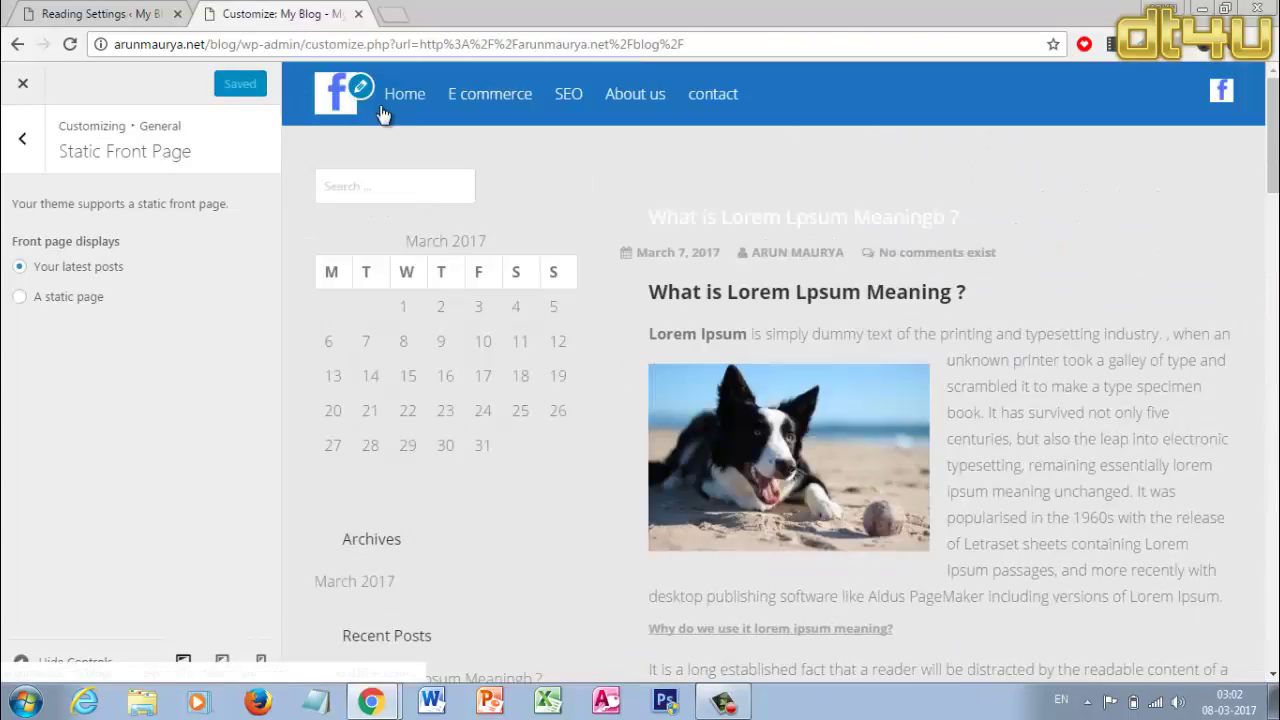
- Leave the front page settings and check which sections the Customizer's Header Options contain, returning to the main section list
{"action": "left_click", "coordinate": [18, 142]}
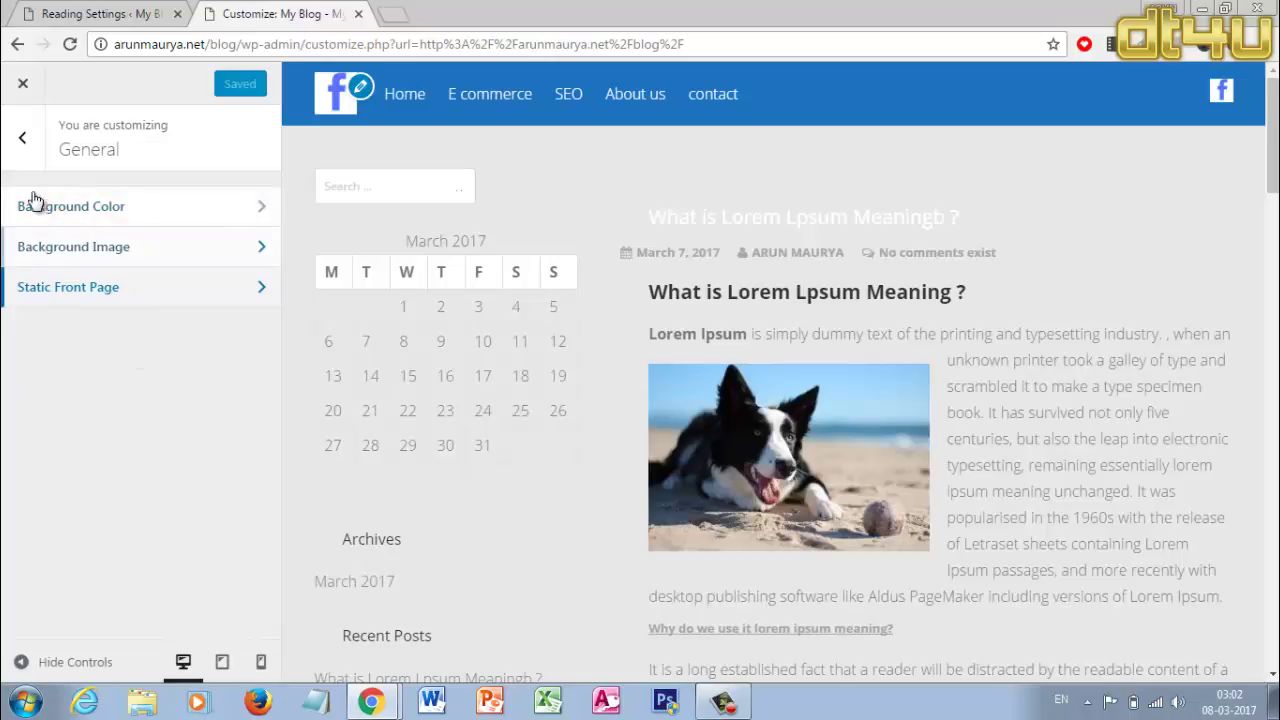
{"action": "left_click", "coordinate": [20, 141]}
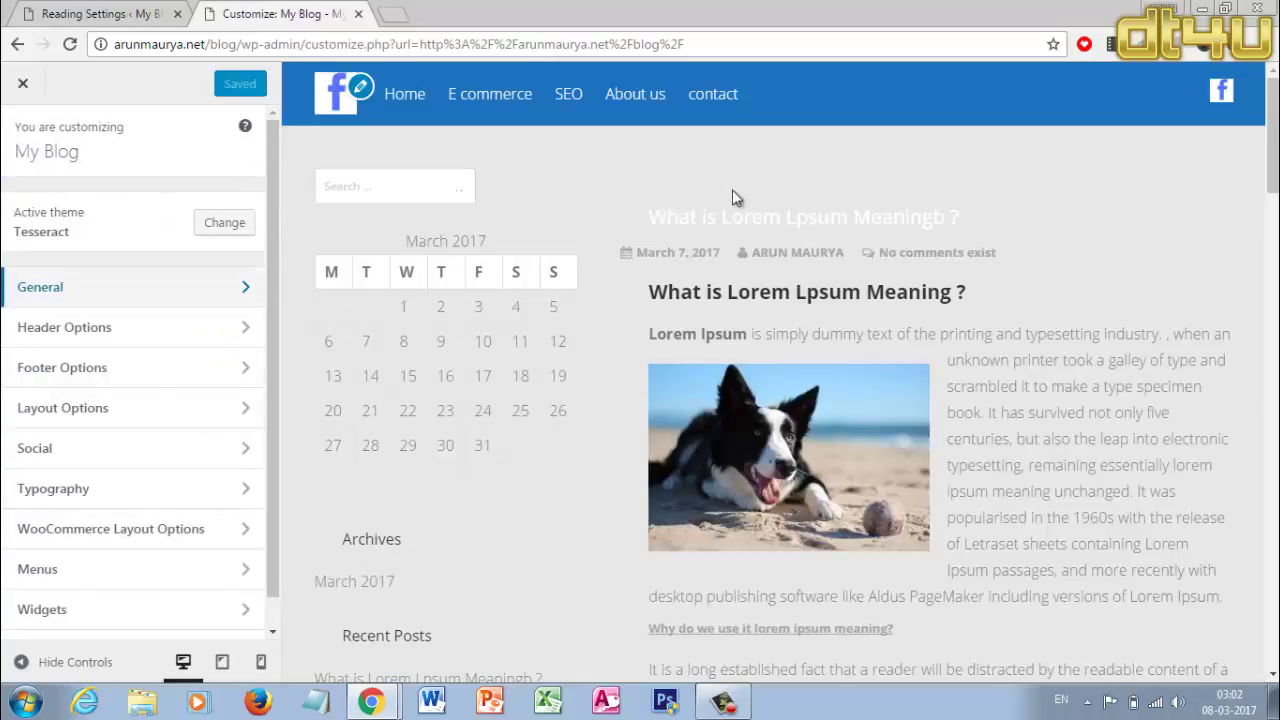
{"action": "left_click", "coordinate": [107, 342]}
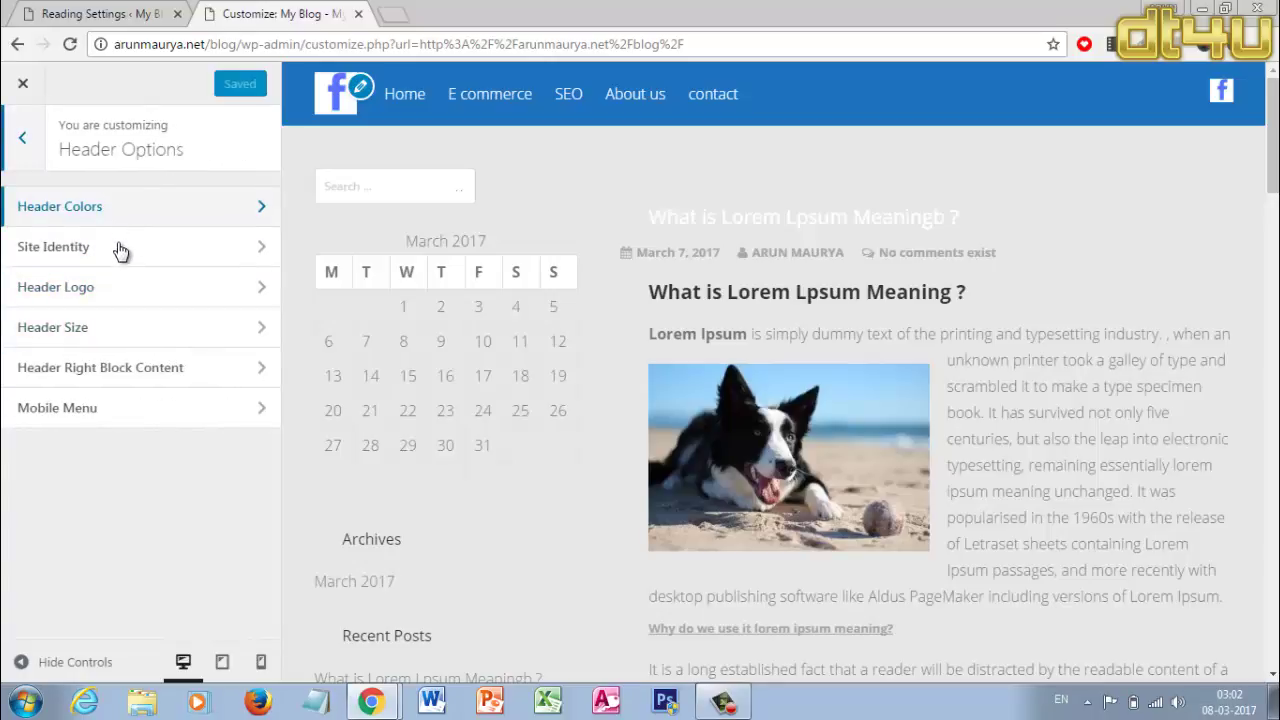
{"action": "left_click", "coordinate": [24, 140]}
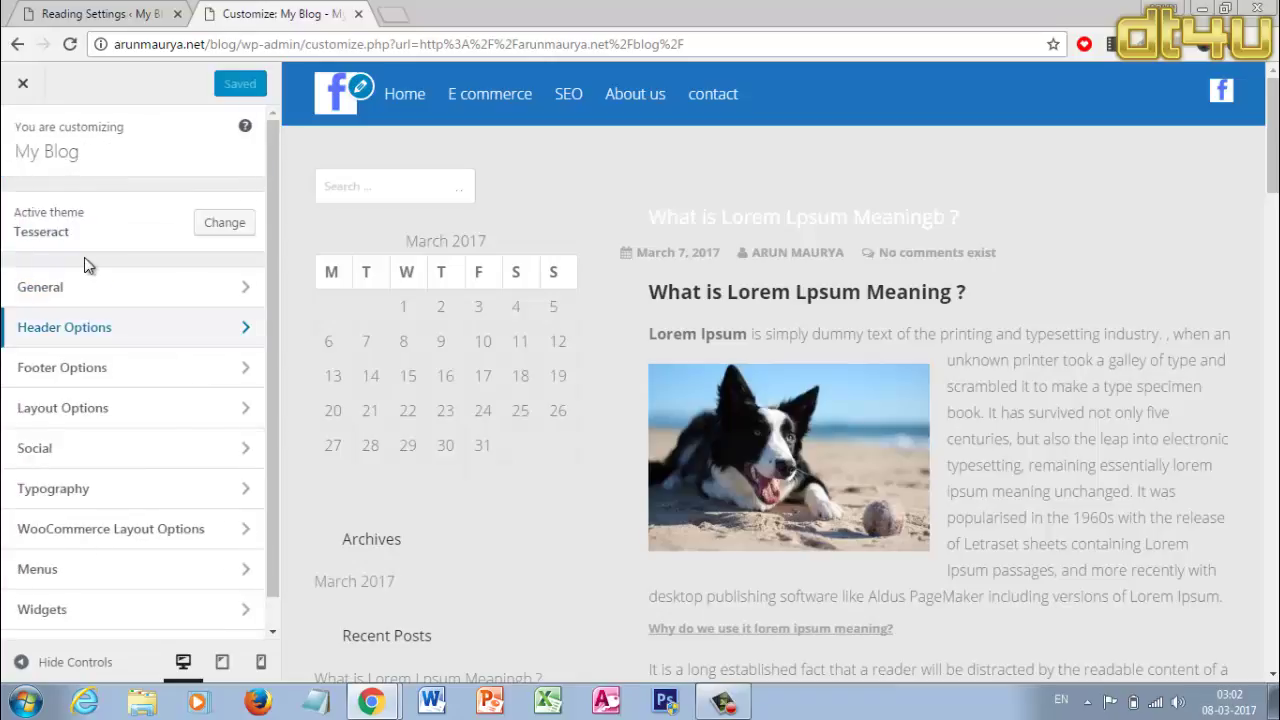
- Reset the site's general background color to the default #f9f9f9 and publish the change
{"action": "left_click", "coordinate": [104, 292]}
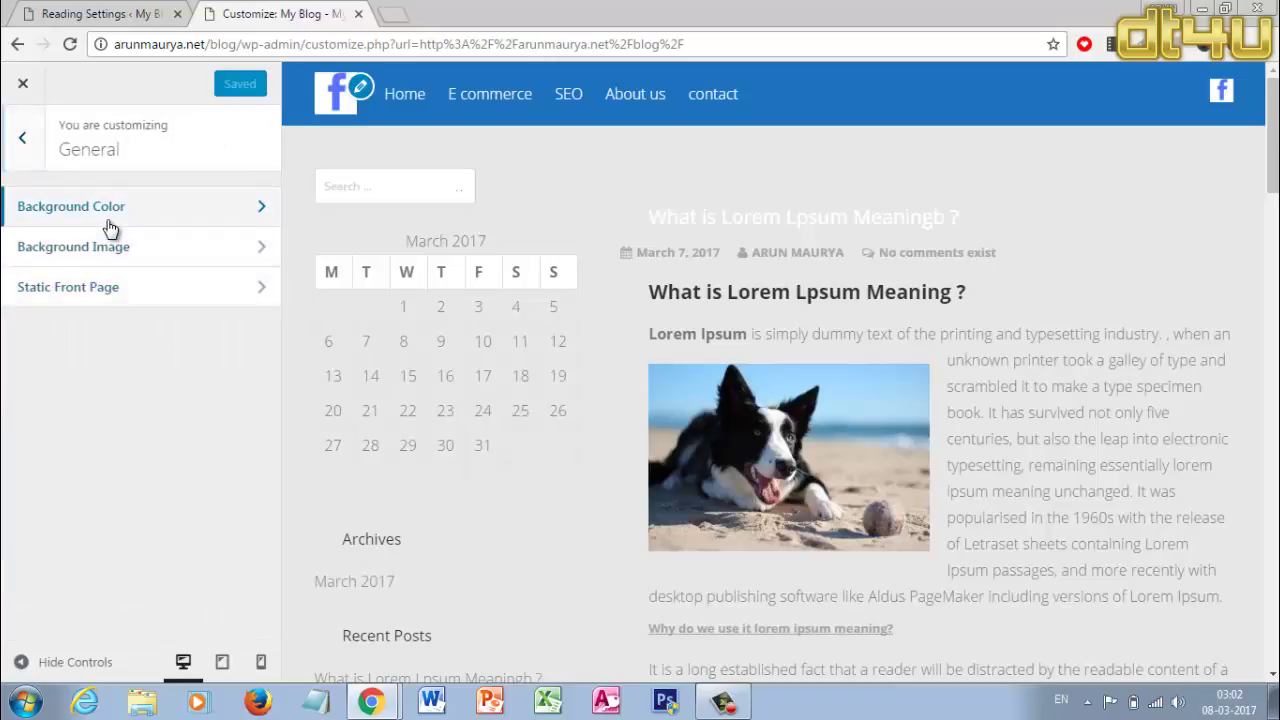
{"action": "left_click", "coordinate": [110, 229]}
{"action": "left_click", "coordinate": [72, 308]}
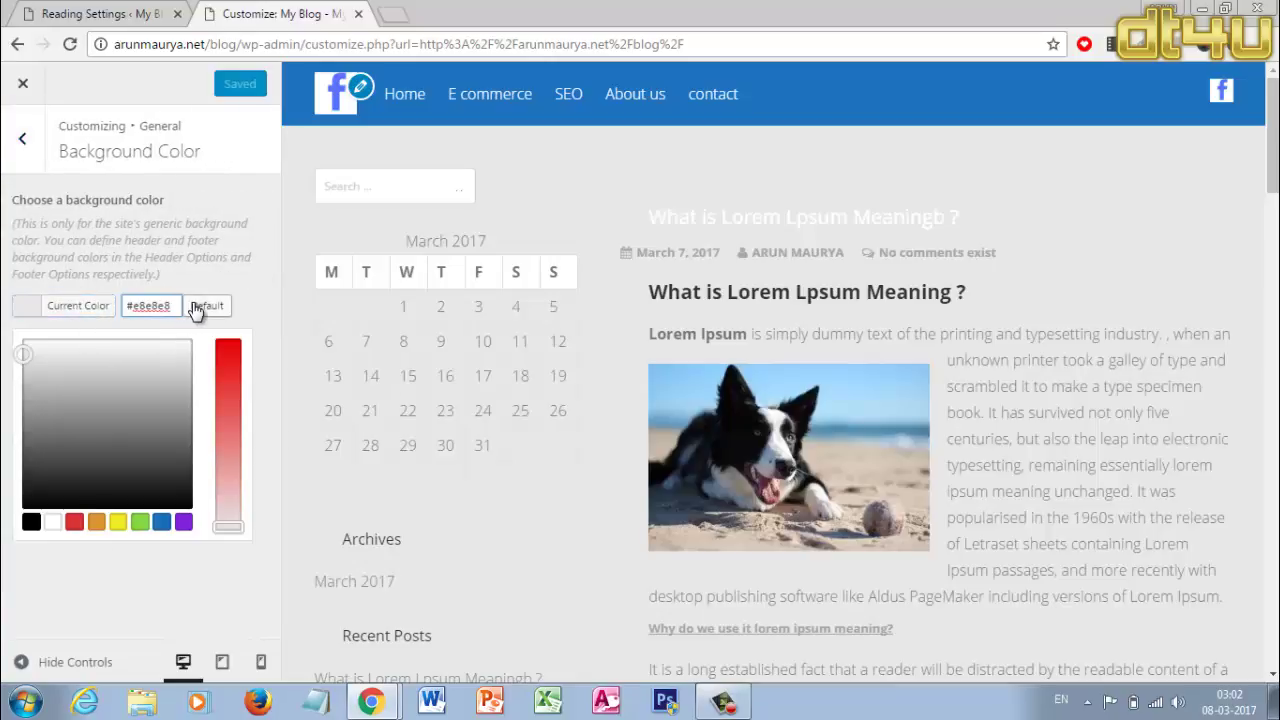
{"action": "left_click", "coordinate": [205, 306]}
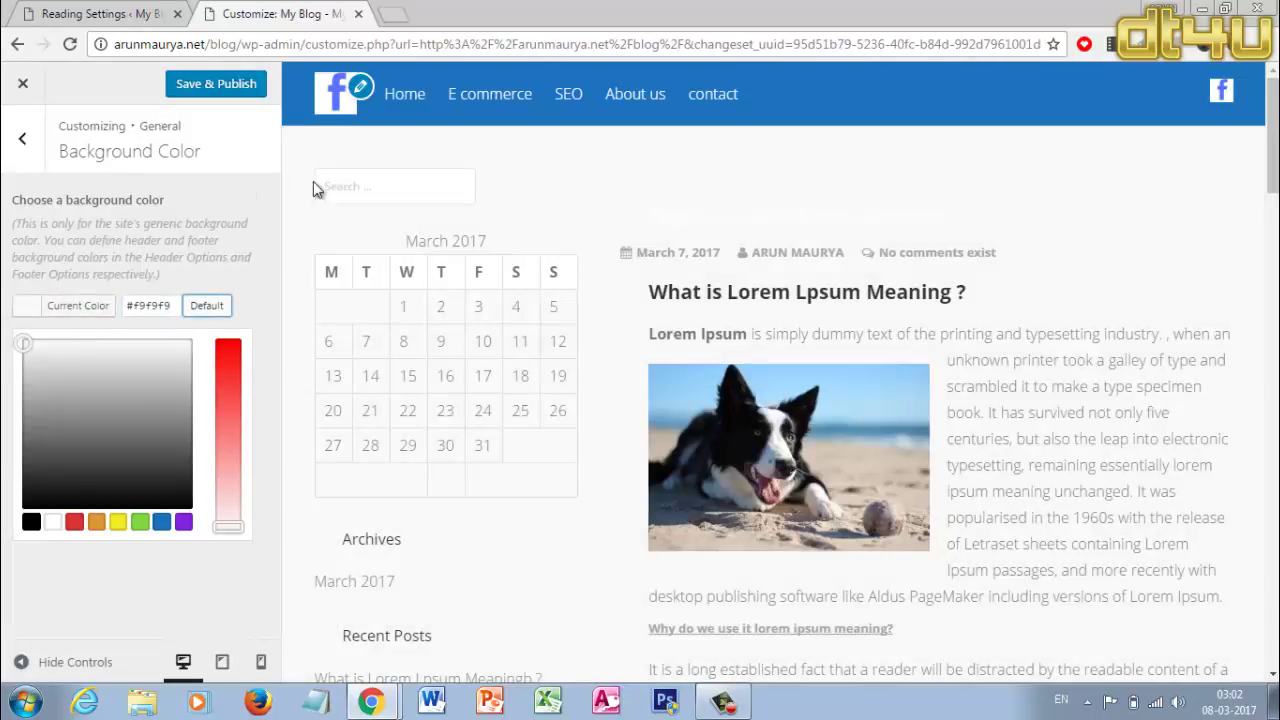
{"action": "scroll", "coordinate": [1249, 452], "scroll_direction": "down", "scroll_amount": 15}
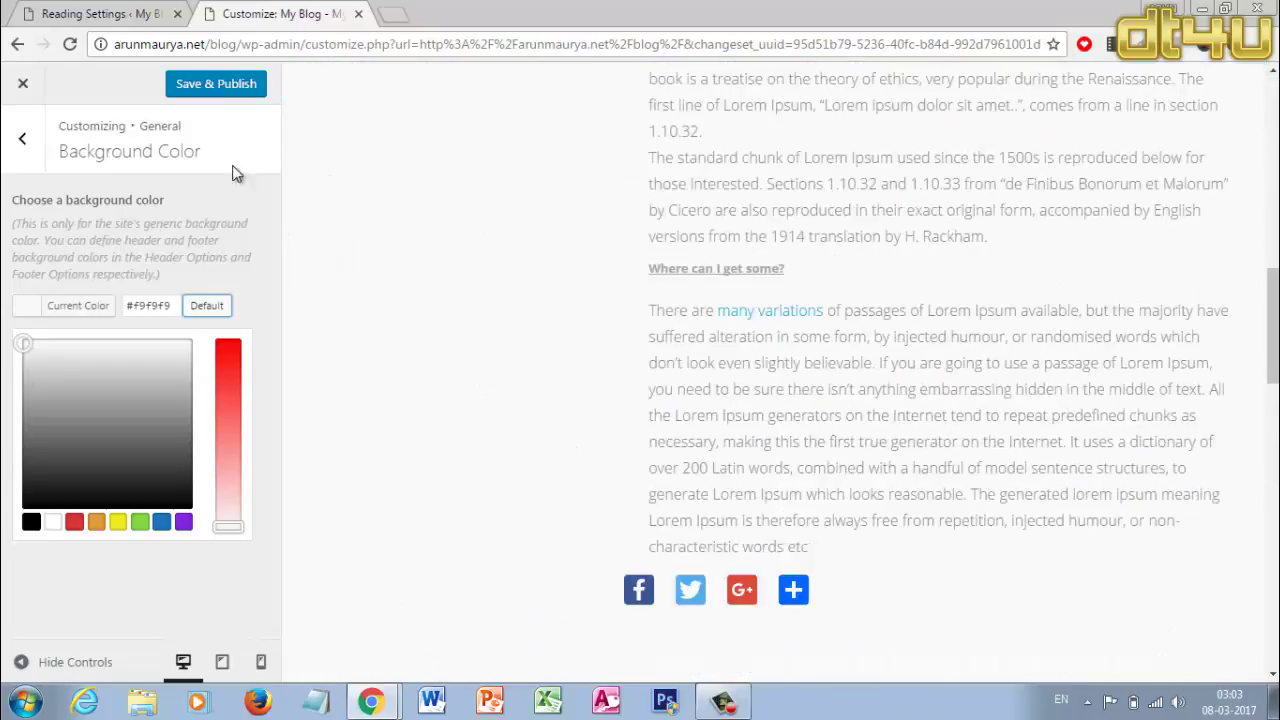
{"action": "left_click", "coordinate": [216, 83]}
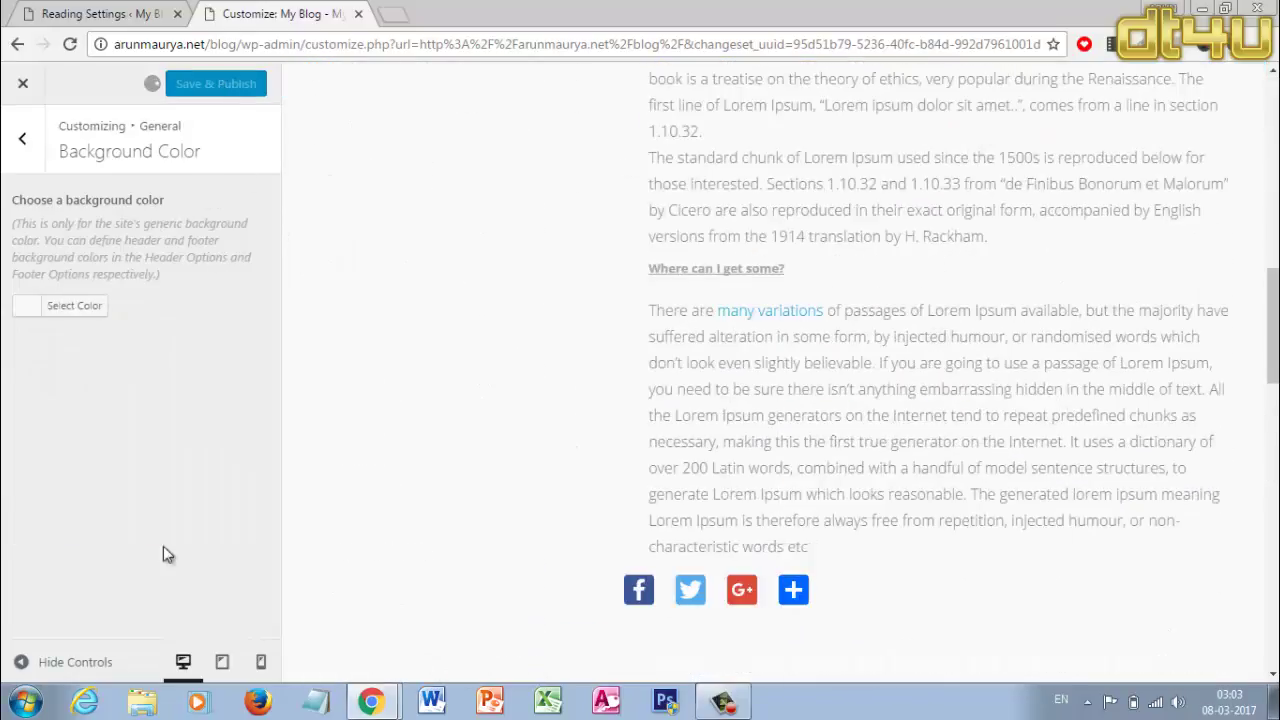
- Close the Customizer and check the background, sidebar and first post on the live blog home page
{"action": "left_click", "coordinate": [26, 83]}
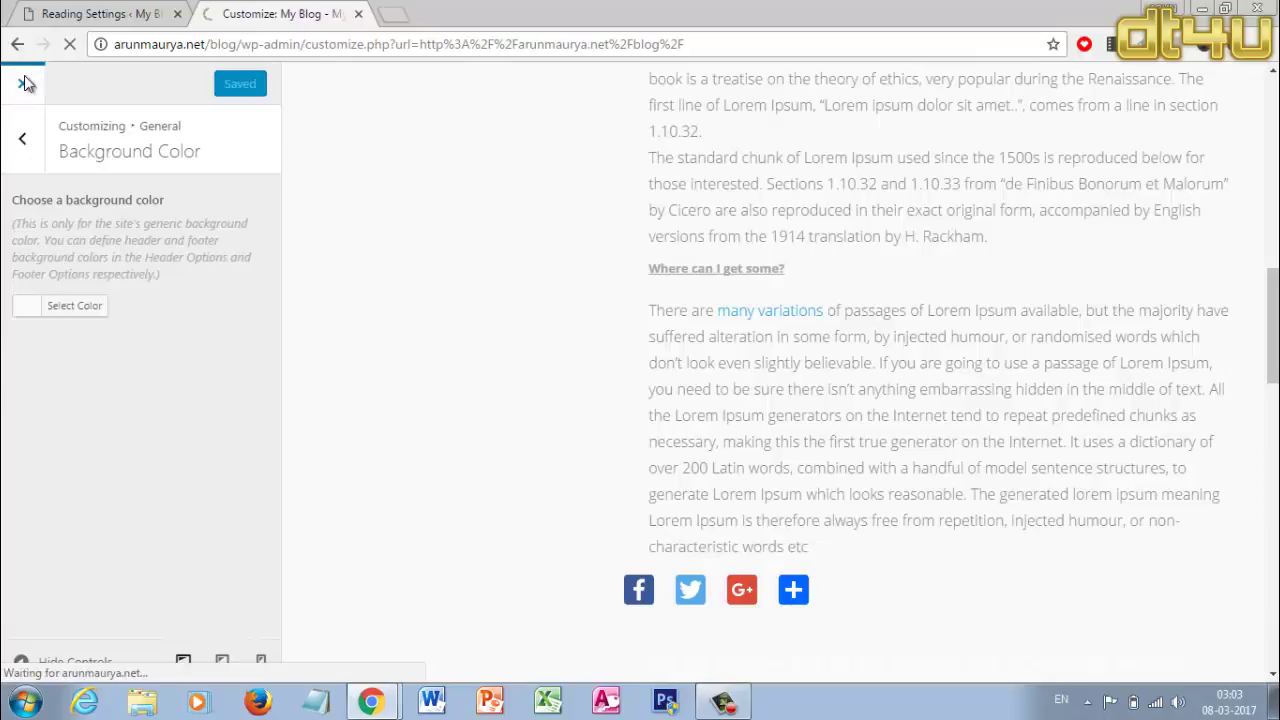
{"action": "scroll", "coordinate": [743, 317], "scroll_direction": "down", "scroll_amount": 6}
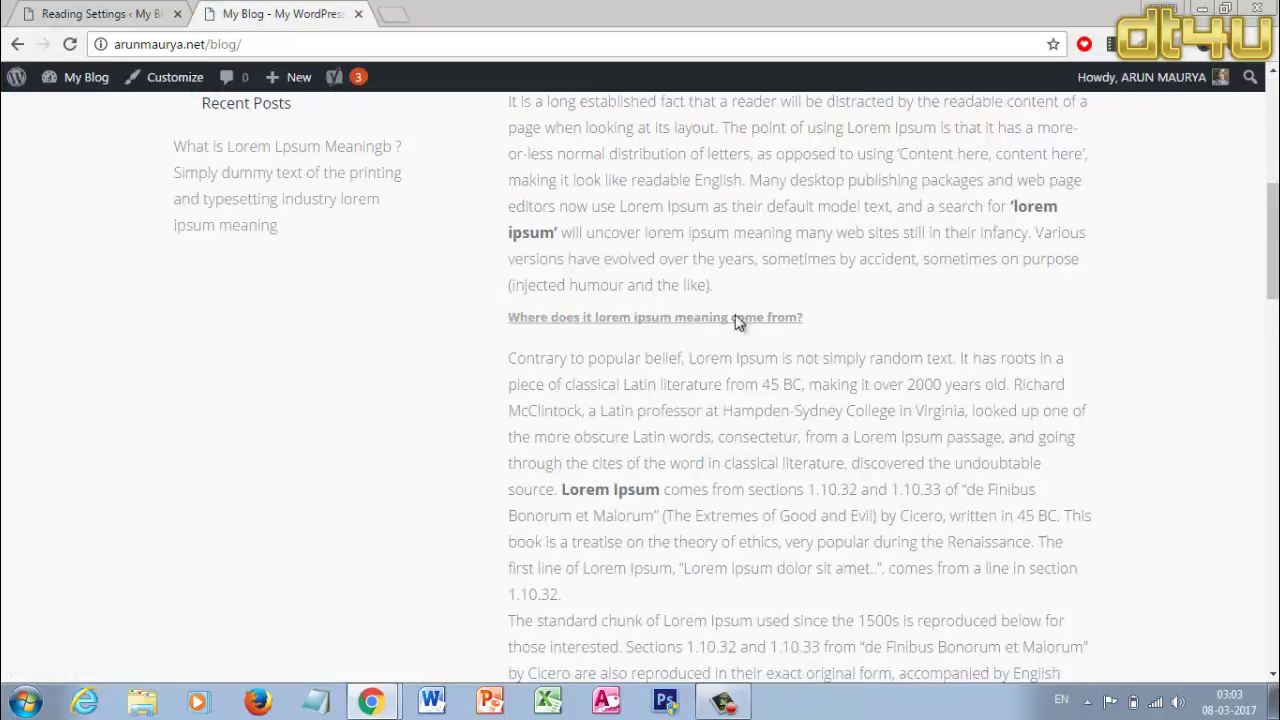
{"action": "scroll", "coordinate": [737, 320], "scroll_direction": "up", "scroll_amount": 6}
{"action": "scroll", "coordinate": [868, 267], "scroll_direction": "down", "scroll_amount": 2}
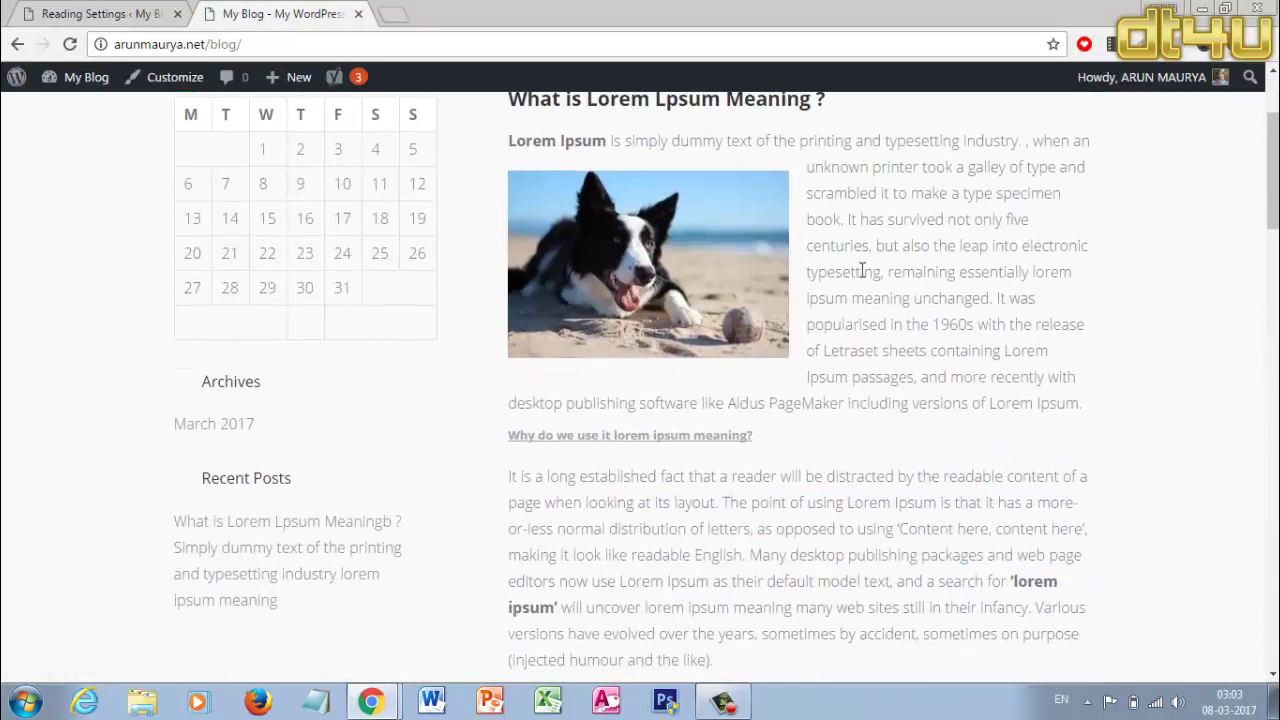
{"action": "scroll", "coordinate": [862, 271], "scroll_direction": "down", "scroll_amount": 1}
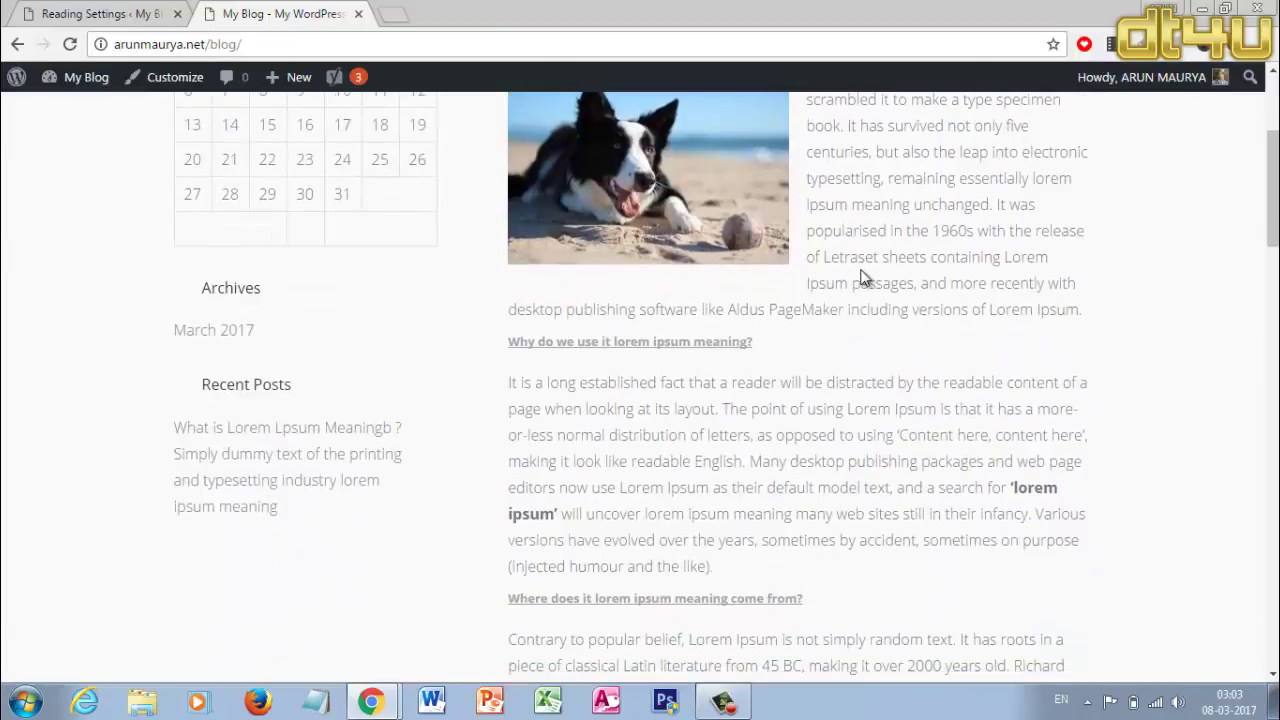
{"action": "scroll", "coordinate": [863, 278], "scroll_direction": "up", "scroll_amount": 3}
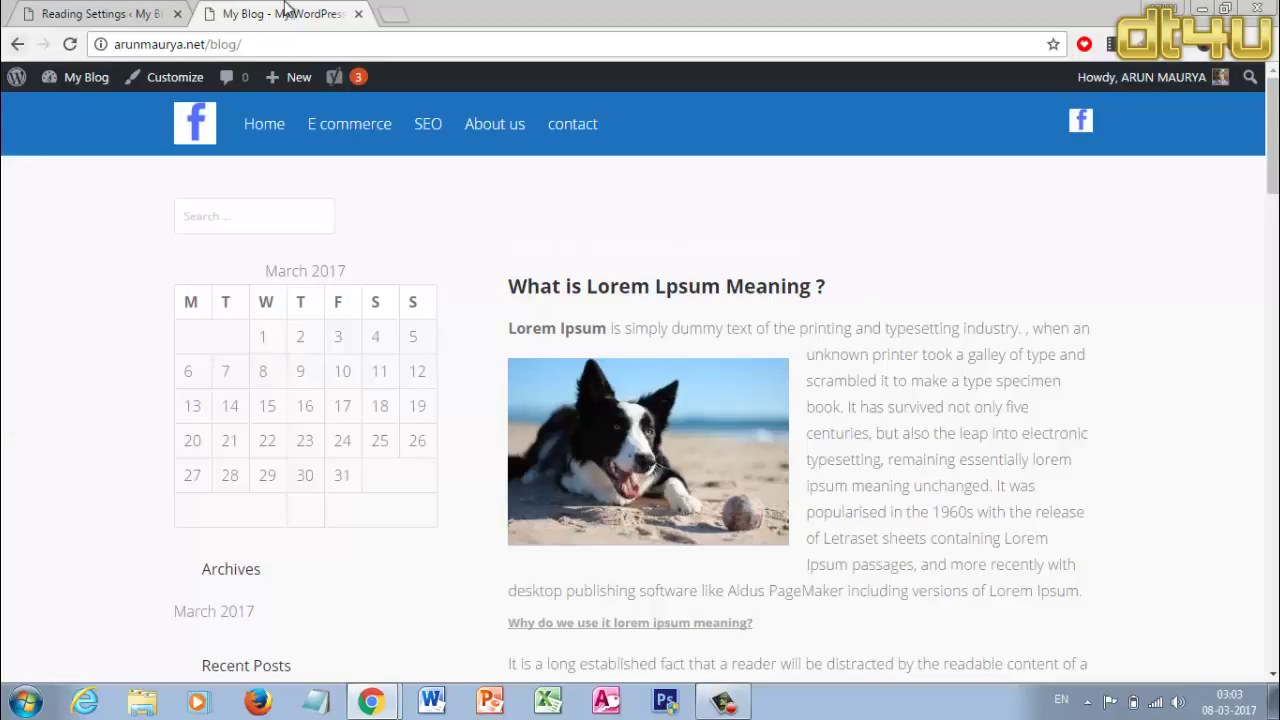
- Open the example sites upsssc.com and sarkariresult.com, each in its own new browser tab
{"action": "left_click", "coordinate": [400, 16]}
{"action": "type", "text": "upsssc.com"}
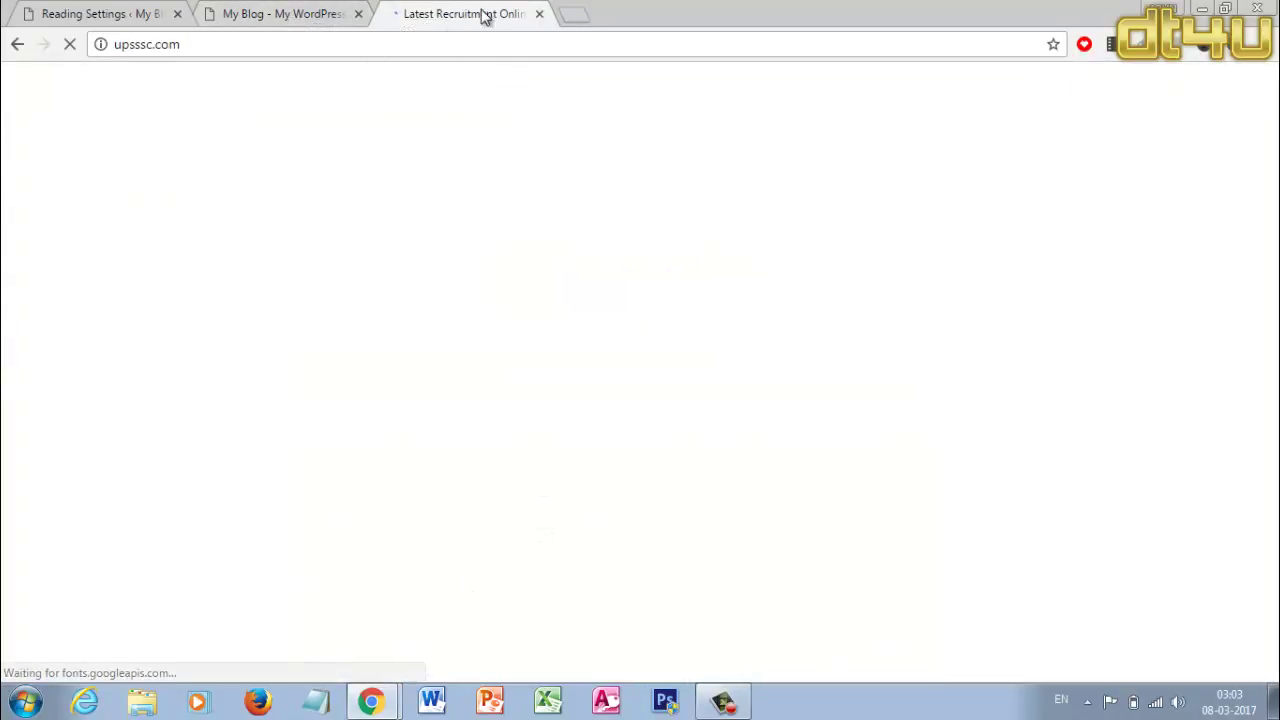
{"action": "left_click", "coordinate": [575, 17]}
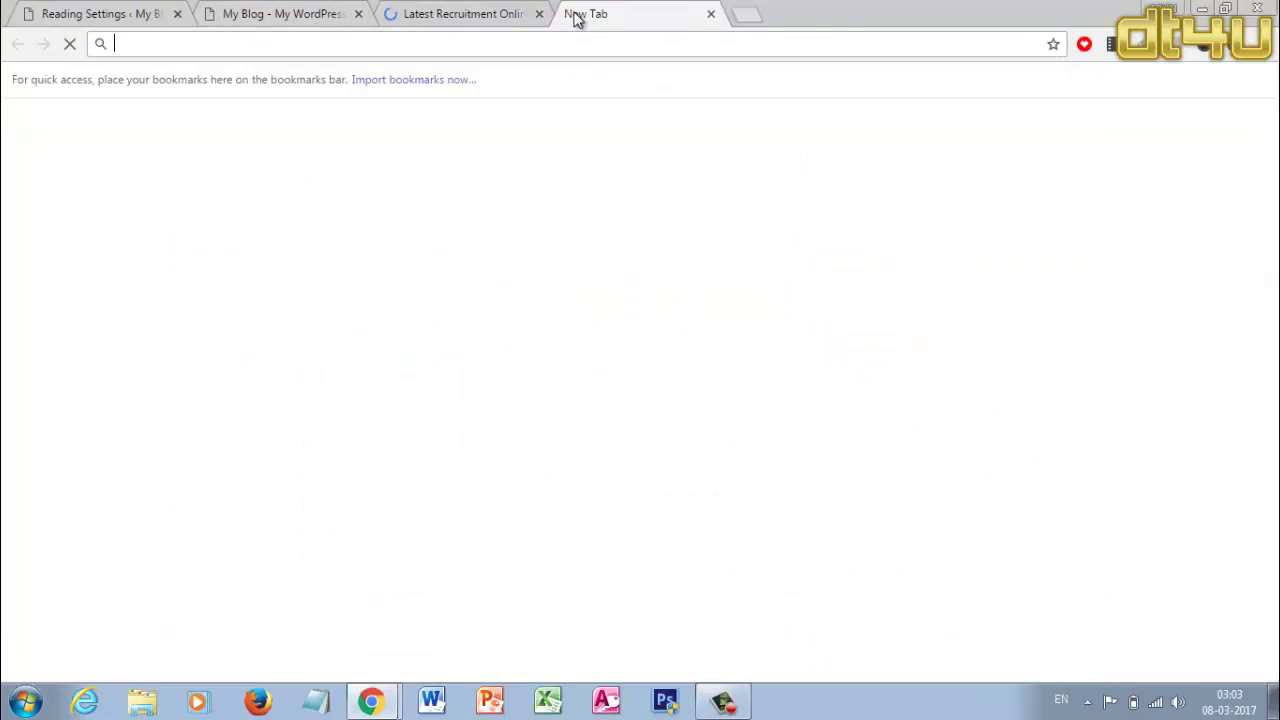
{"action": "type", "text": "sa"}
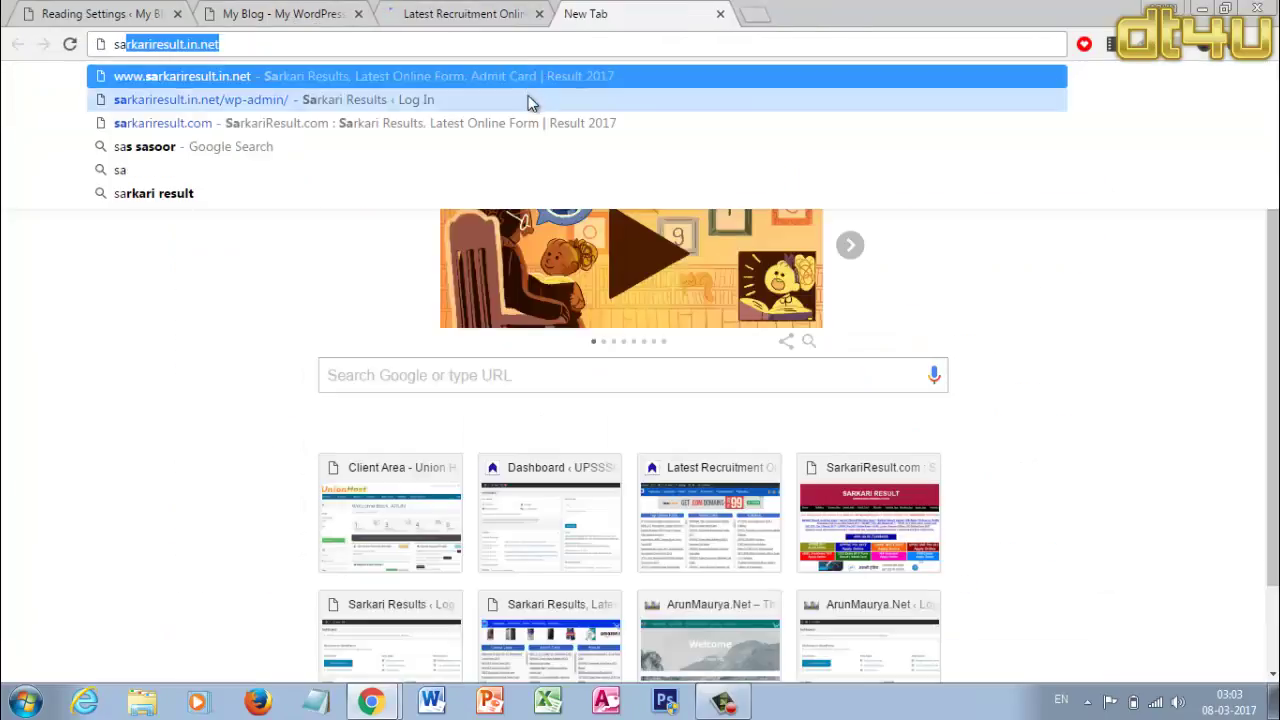
{"action": "left_click", "coordinate": [512, 124]}
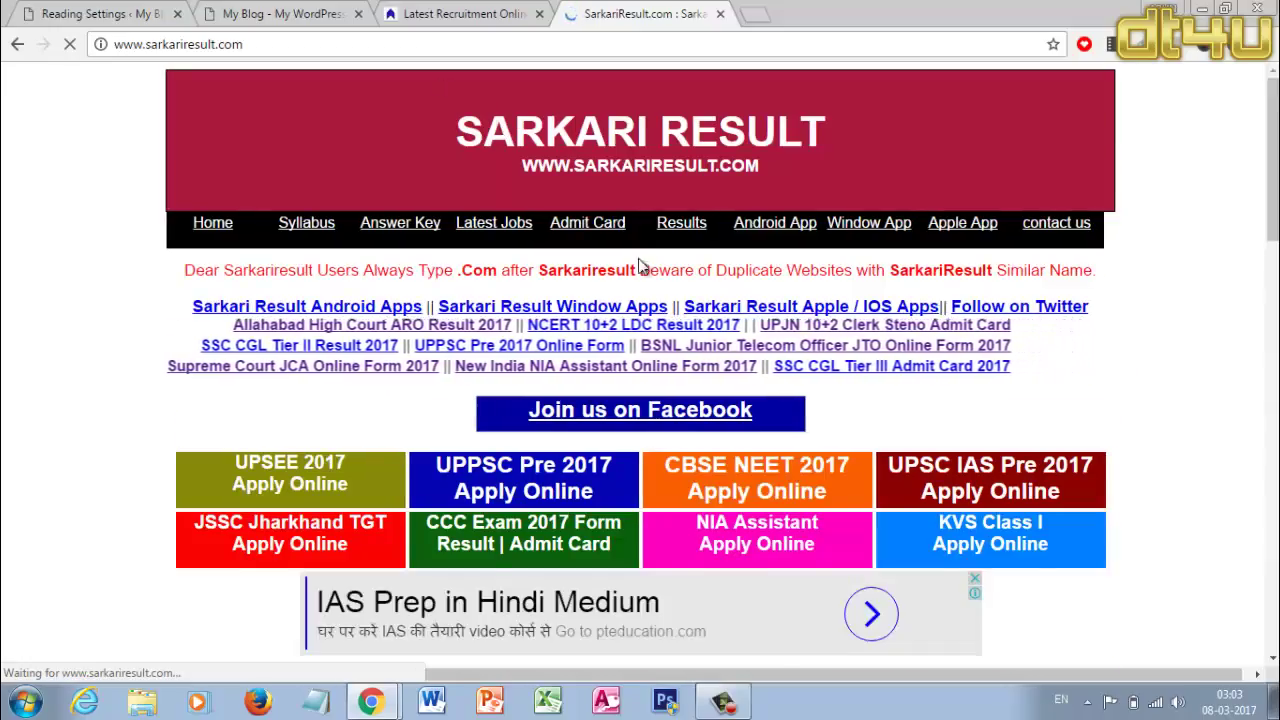
- Compare the home page layouts of sarkariresult.com and upsssc.com
{"action": "scroll", "coordinate": [600, 250], "scroll_direction": "down", "scroll_amount": 7}
{"action": "left_click", "coordinate": [530, 12]}
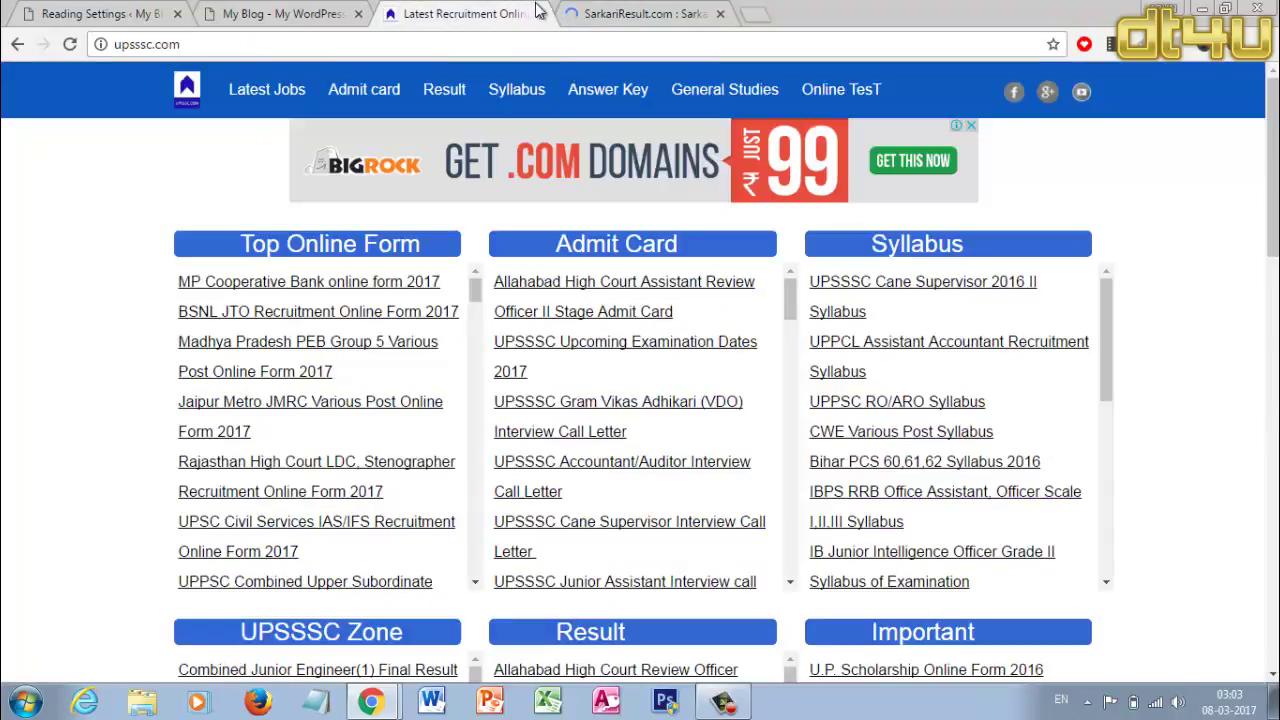
{"action": "left_click", "coordinate": [660, 15]}
{"action": "scroll", "coordinate": [640, 360], "scroll_direction": "up", "scroll_amount": 6}
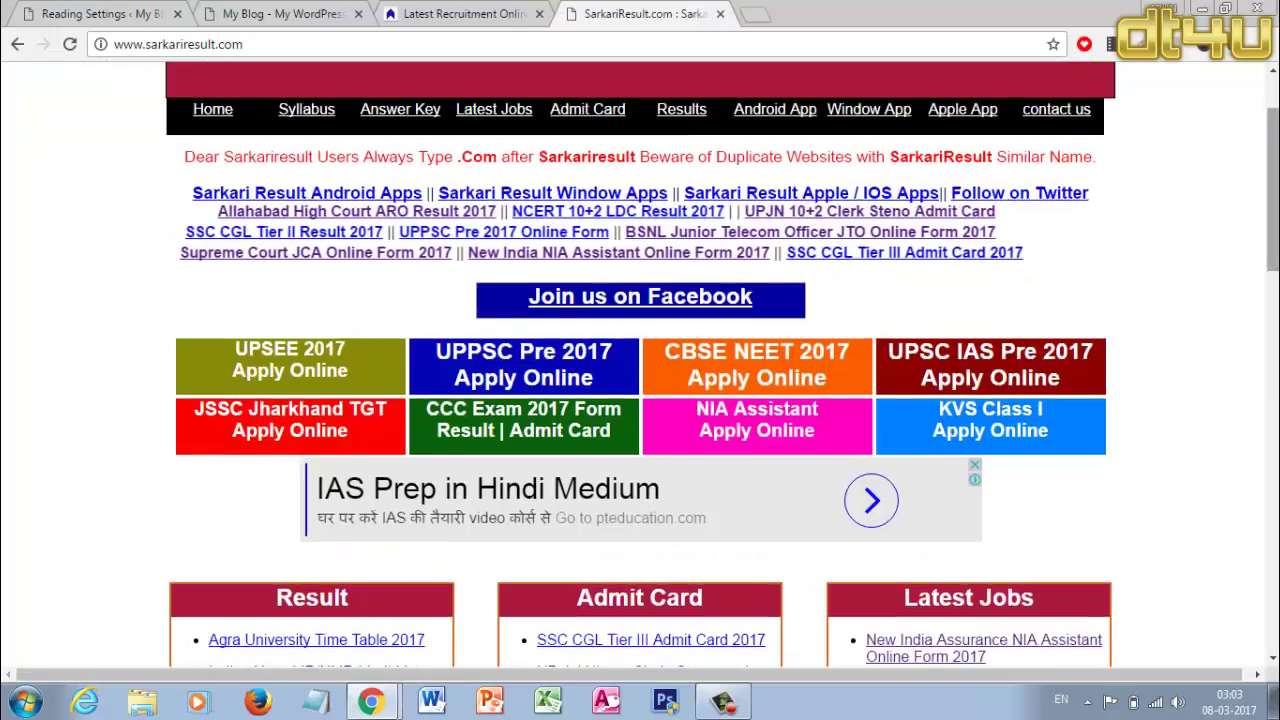
{"action": "left_click", "coordinate": [428, 8]}
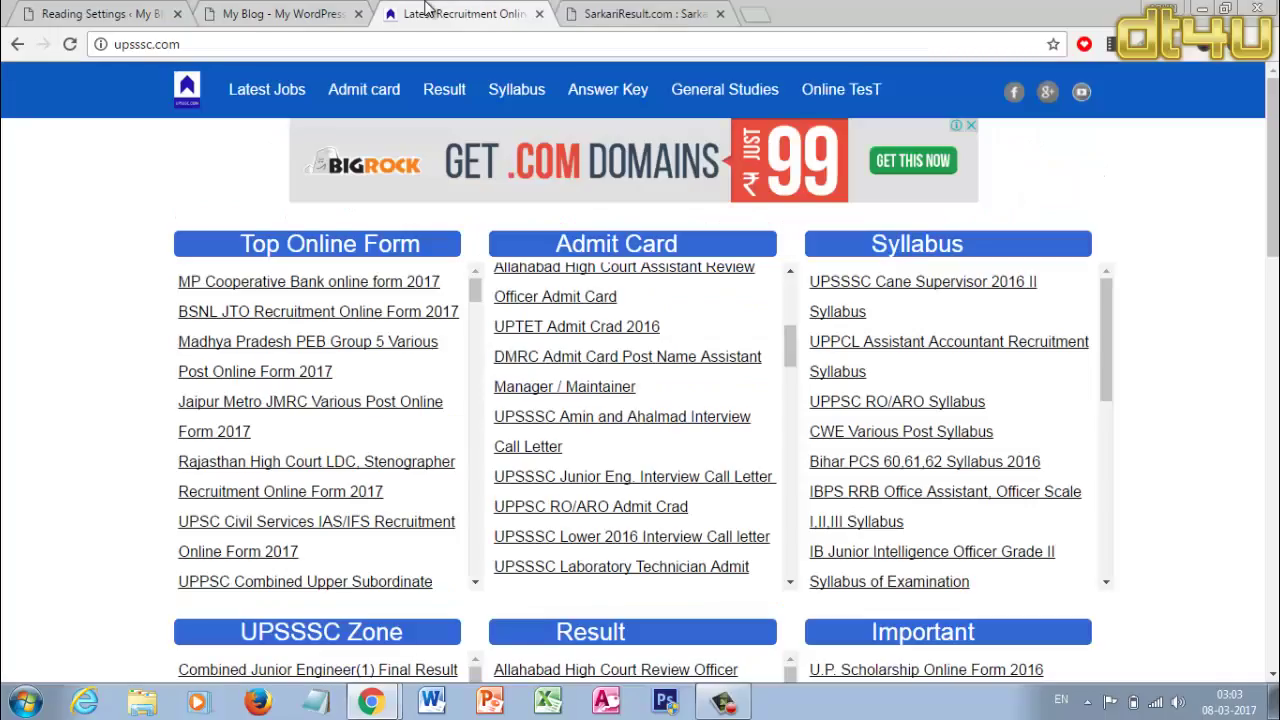
- Return to the live blog home page and look through its posts down to the footer
{"action": "left_click", "coordinate": [280, 14]}
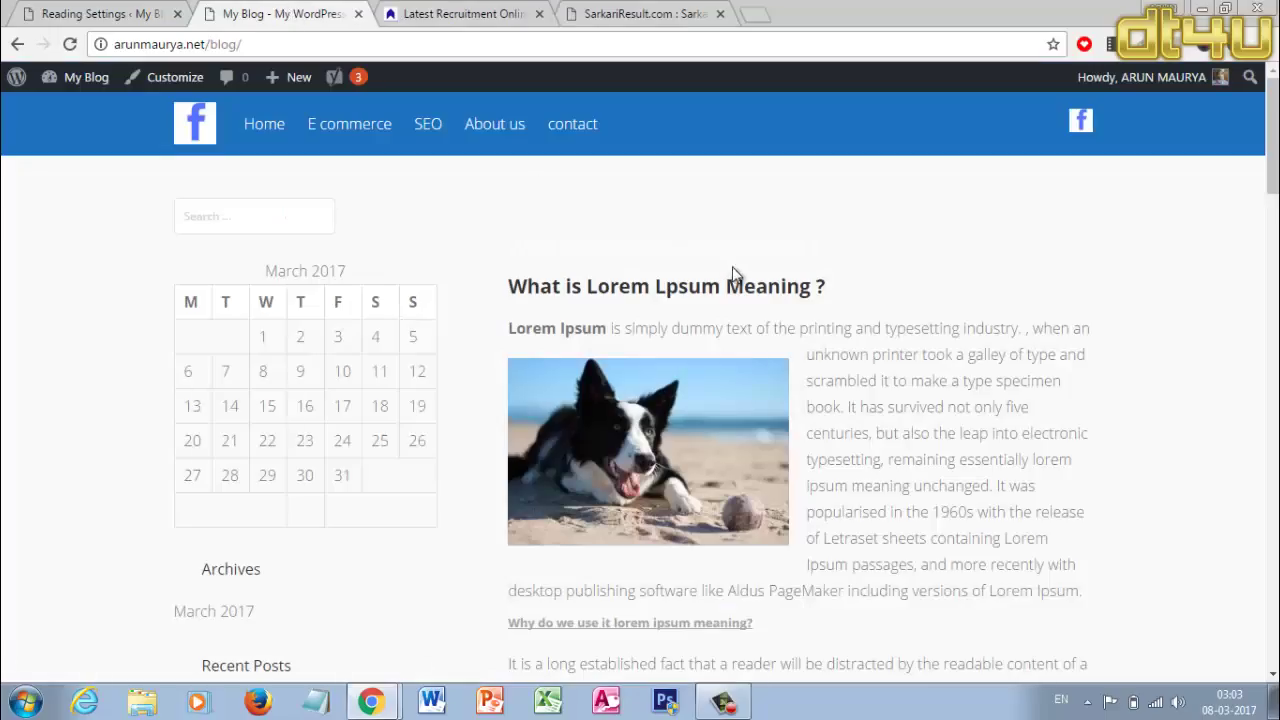
{"action": "scroll", "coordinate": [749, 262], "scroll_direction": "down", "scroll_amount": 2}
{"action": "scroll", "coordinate": [749, 262], "scroll_direction": "down", "scroll_amount": 3}
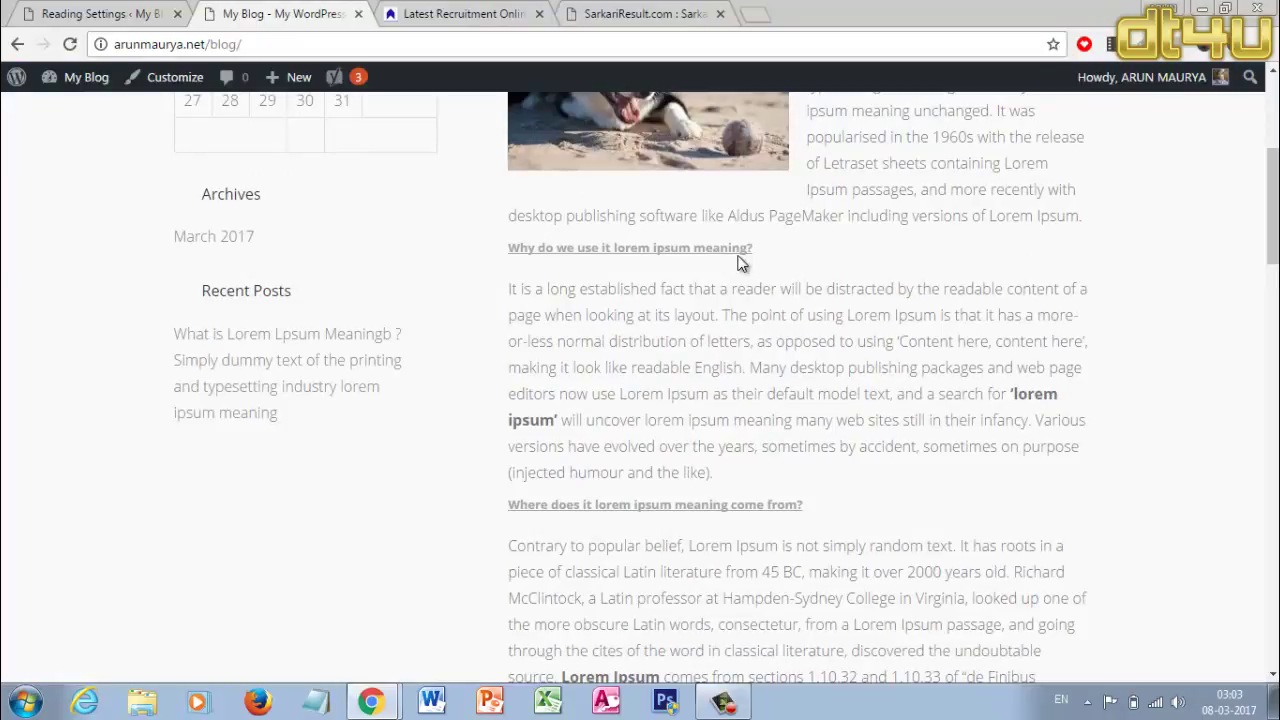
{"action": "scroll", "coordinate": [738, 256], "scroll_direction": "down", "scroll_amount": 13}
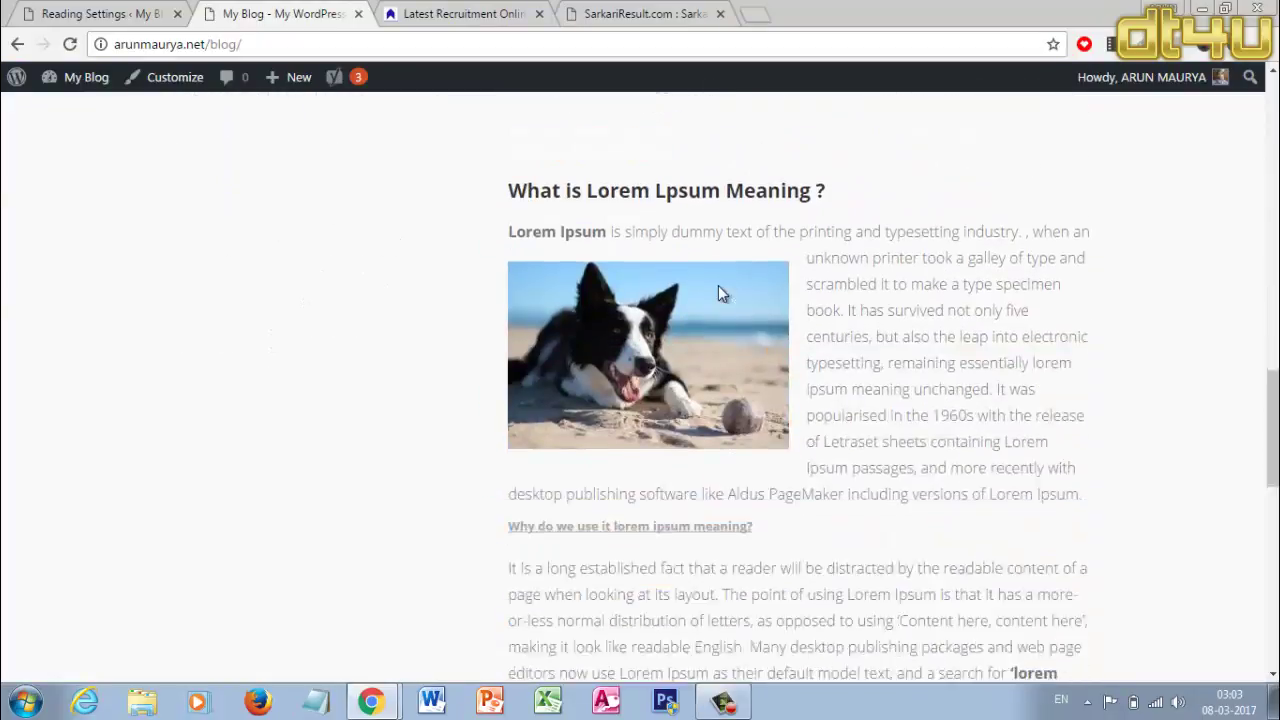
{"action": "scroll", "coordinate": [718, 287], "scroll_direction": "down", "scroll_amount": 10}
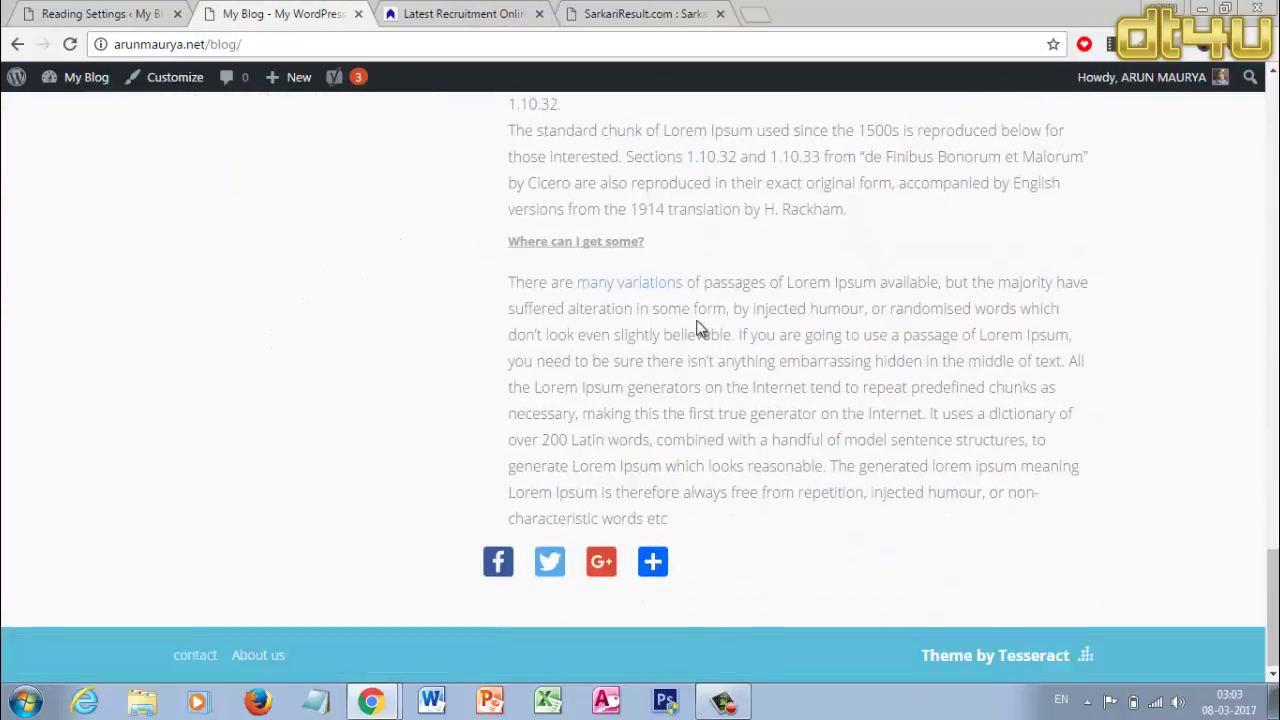
- Look over the live blog home page's first post and its calendar, archives and recent posts widgets
{"action": "scroll", "coordinate": [700, 330], "scroll_direction": "up", "scroll_amount": 12}
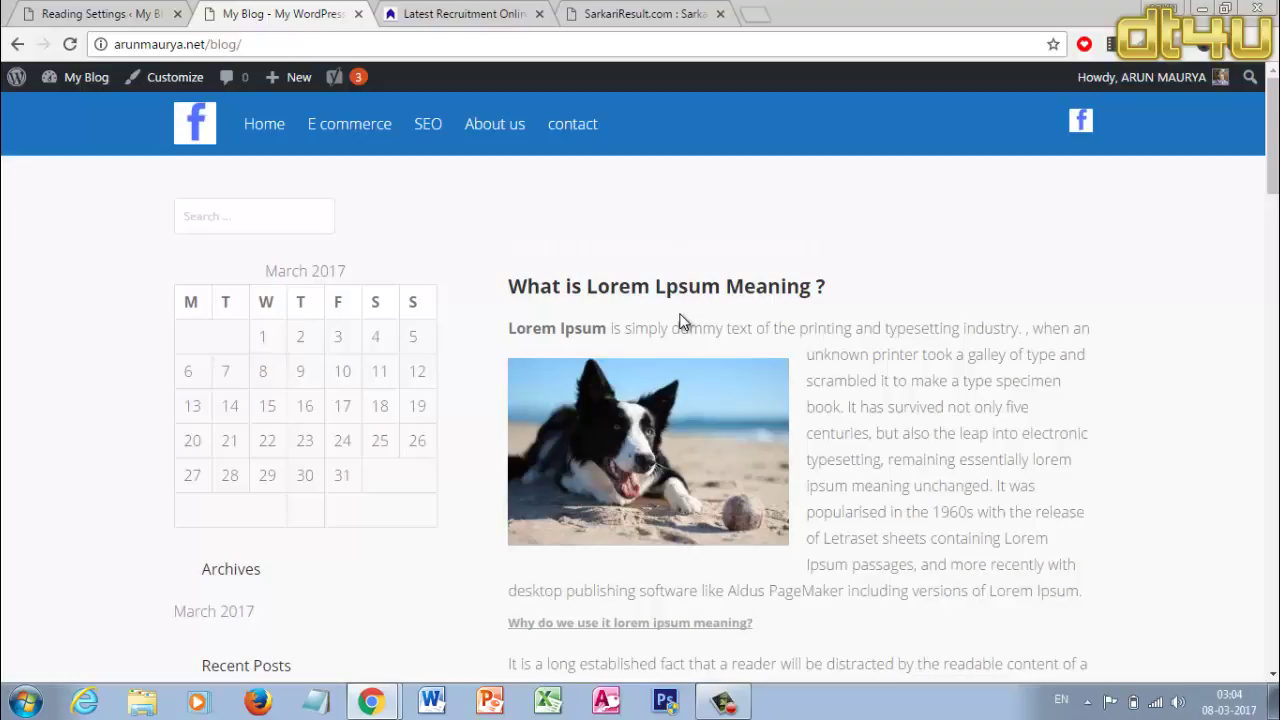
{"action": "scroll", "coordinate": [260, 350], "scroll_direction": "down", "scroll_amount": 6}
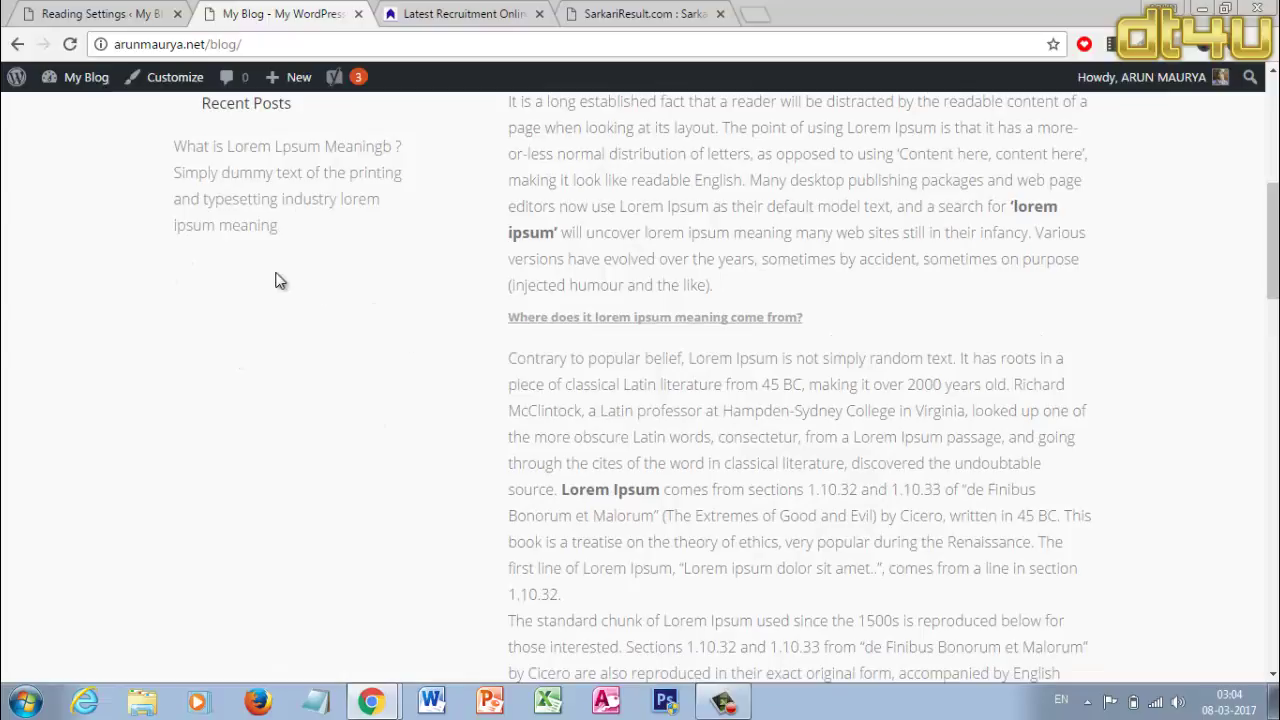
{"action": "scroll", "coordinate": [300, 258], "scroll_direction": "down", "scroll_amount": 3}
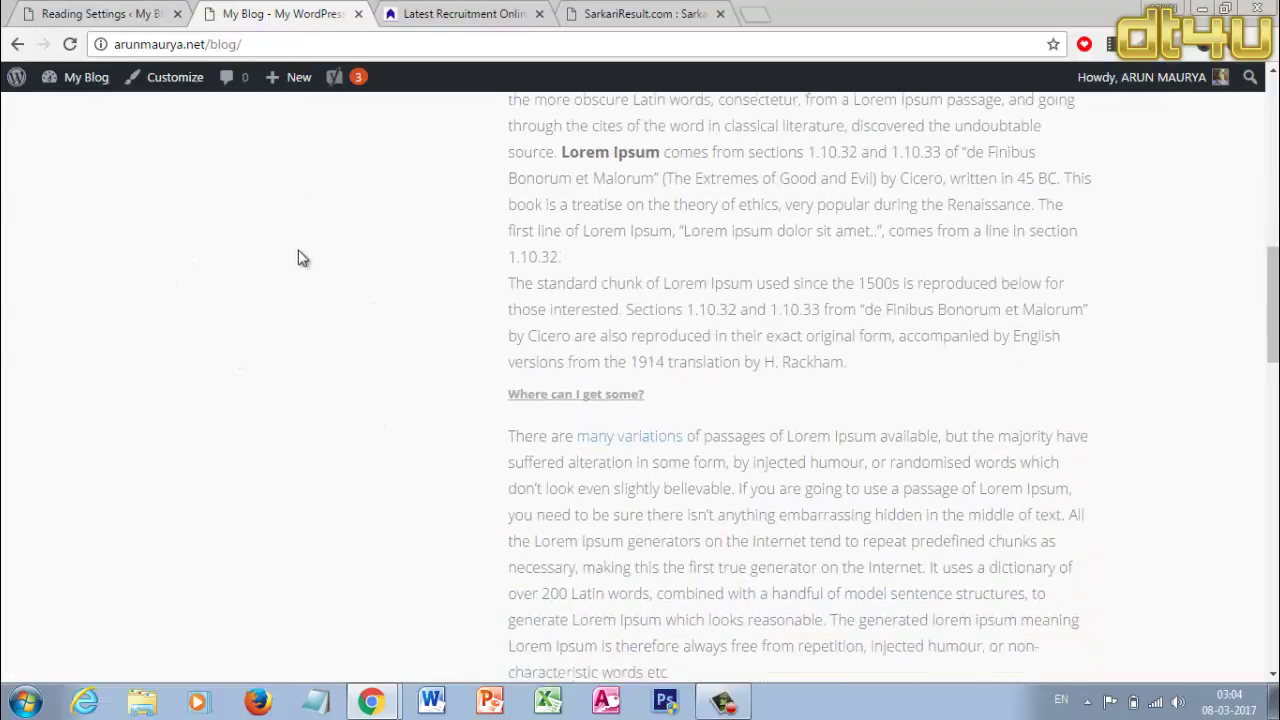
{"action": "scroll", "coordinate": [303, 258], "scroll_direction": "up", "scroll_amount": 5}
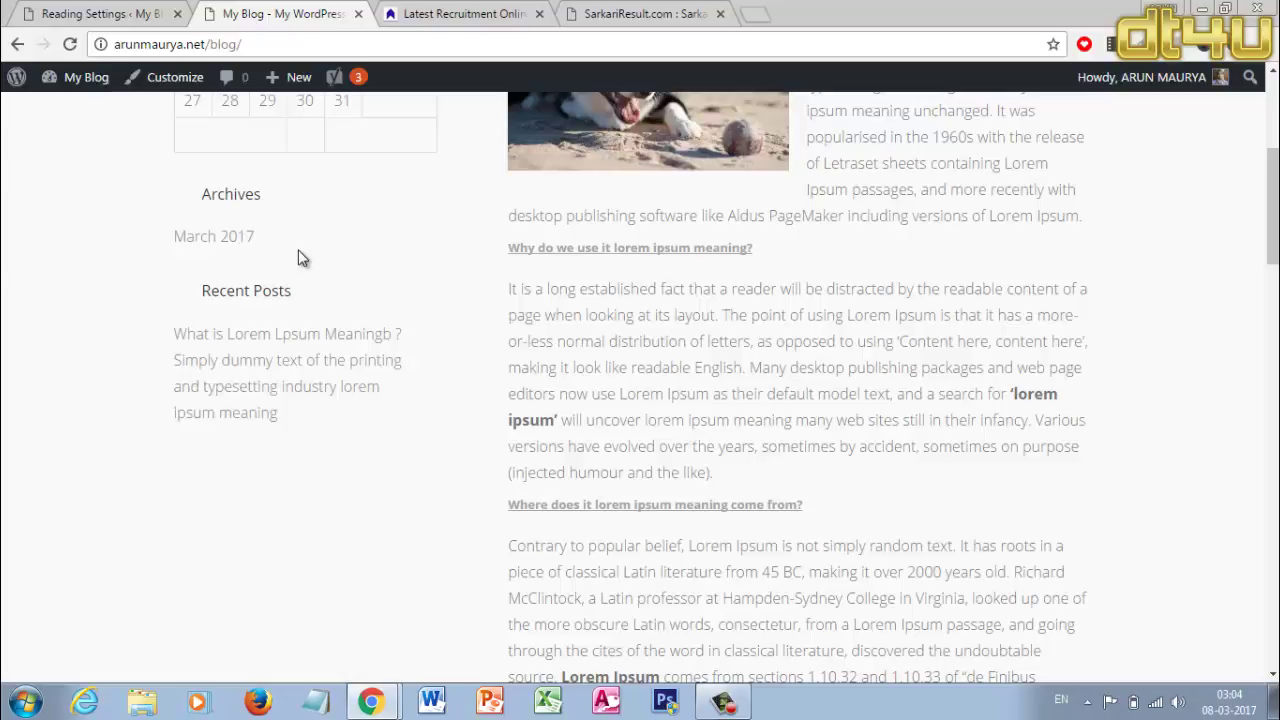
{"action": "scroll", "coordinate": [303, 258], "scroll_direction": "up", "scroll_amount": 1}
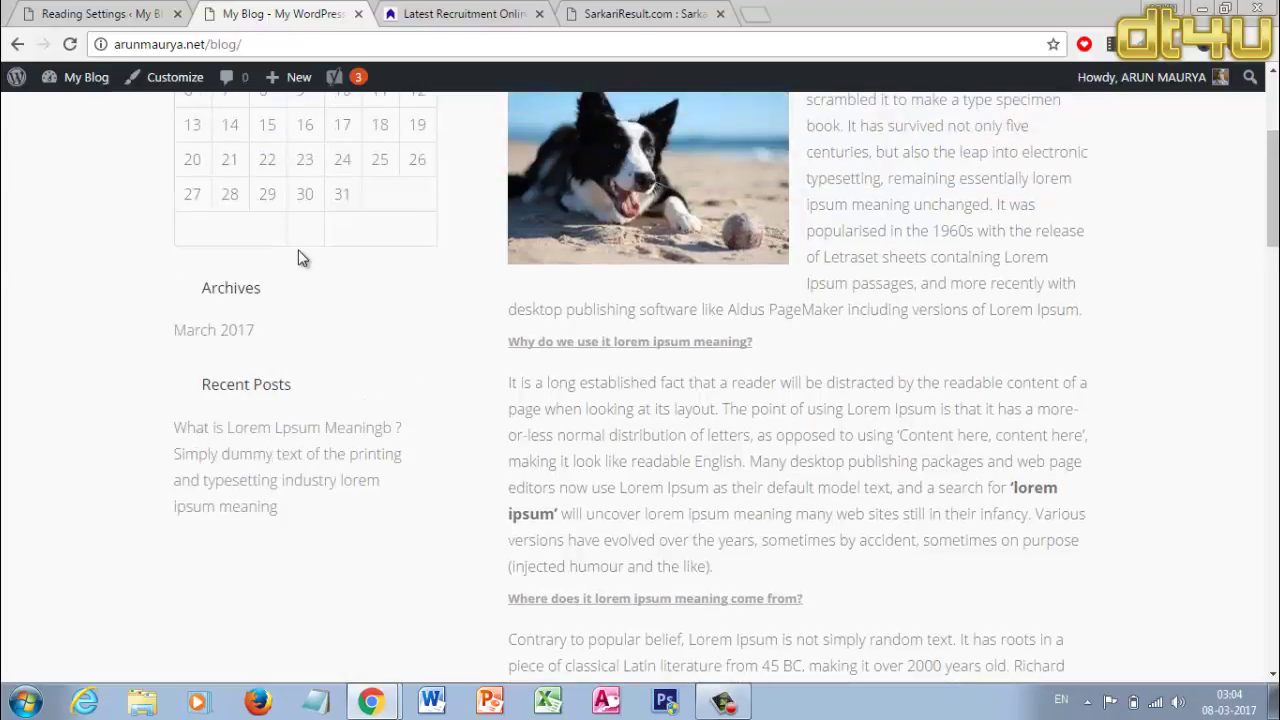
- Return to the WordPress dashboard and open the list of installed plugins
{"action": "left_click", "coordinate": [107, 10]}
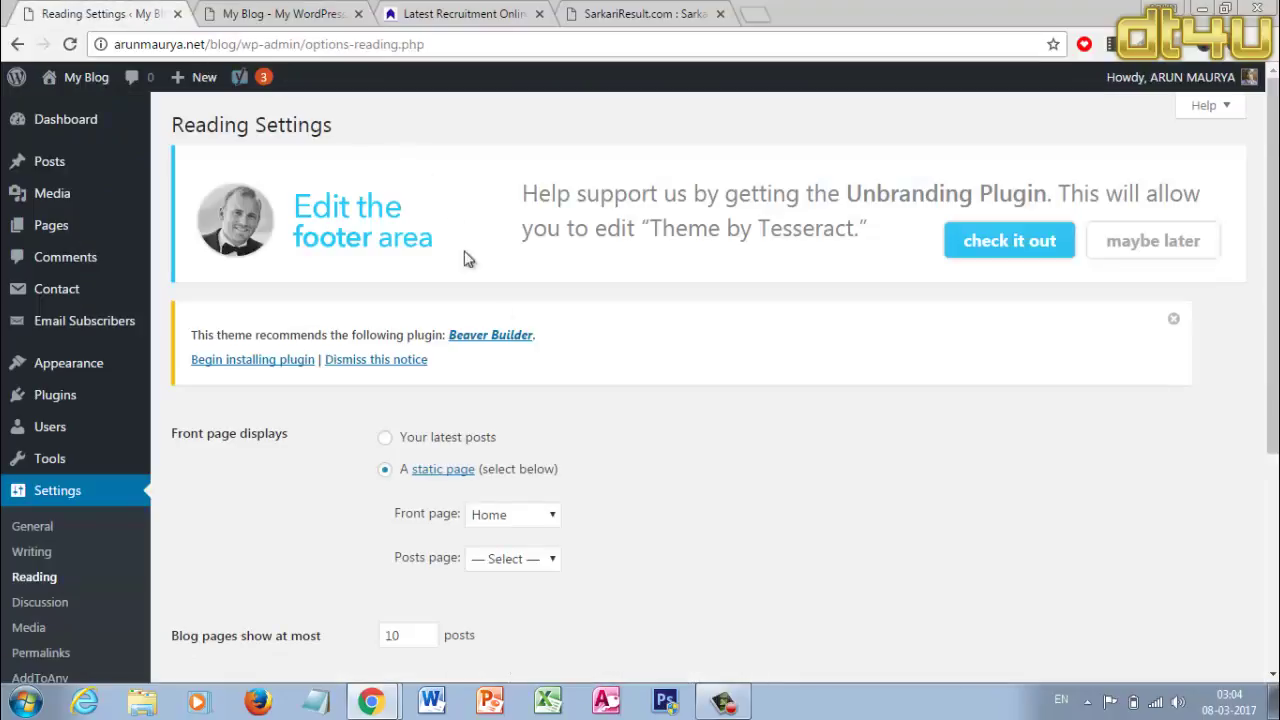
{"action": "left_click", "coordinate": [329, 20]}
{"action": "left_click", "coordinate": [110, 10]}
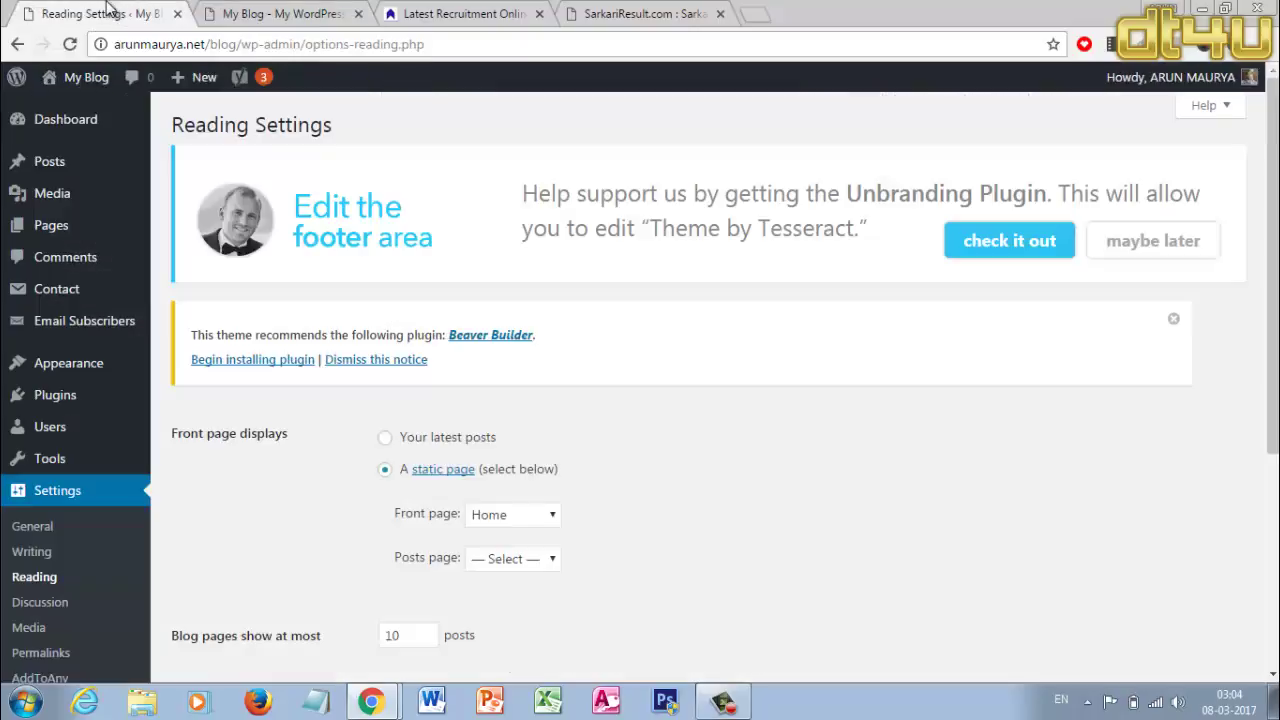
{"action": "scroll", "coordinate": [566, 391], "scroll_direction": "down", "scroll_amount": 4}
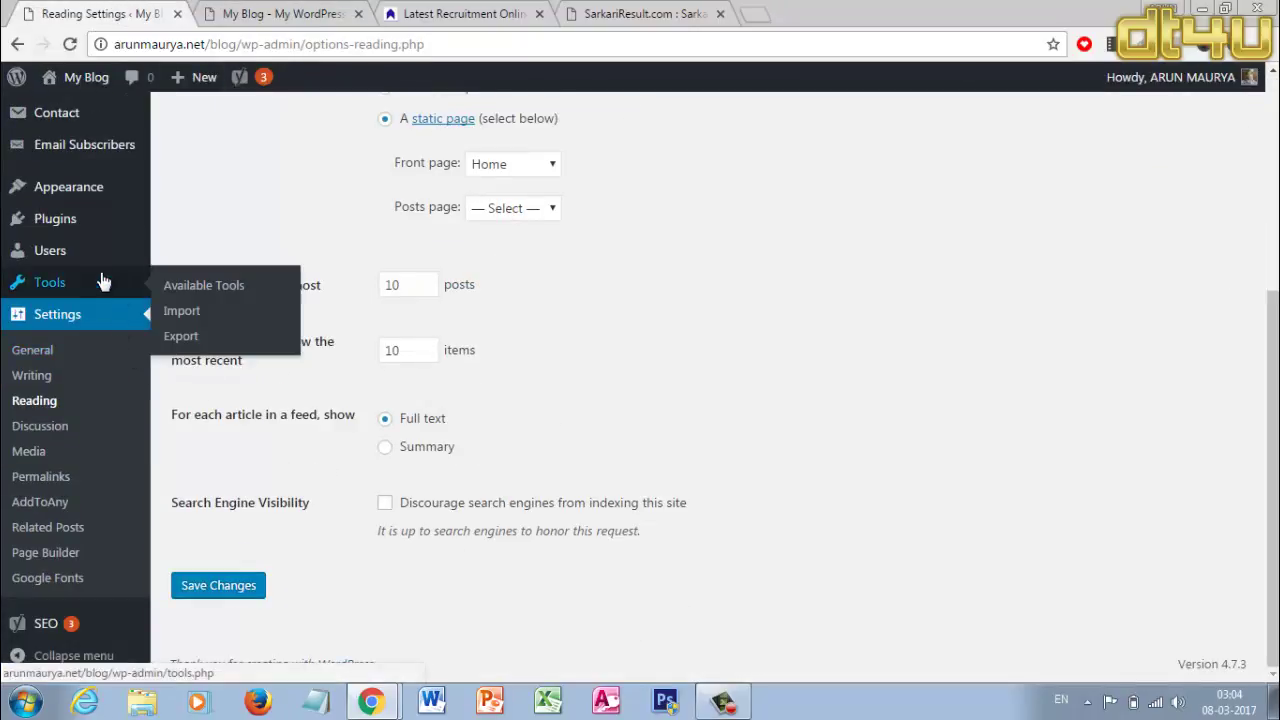
{"action": "mouse_move", "coordinate": [112, 226]}
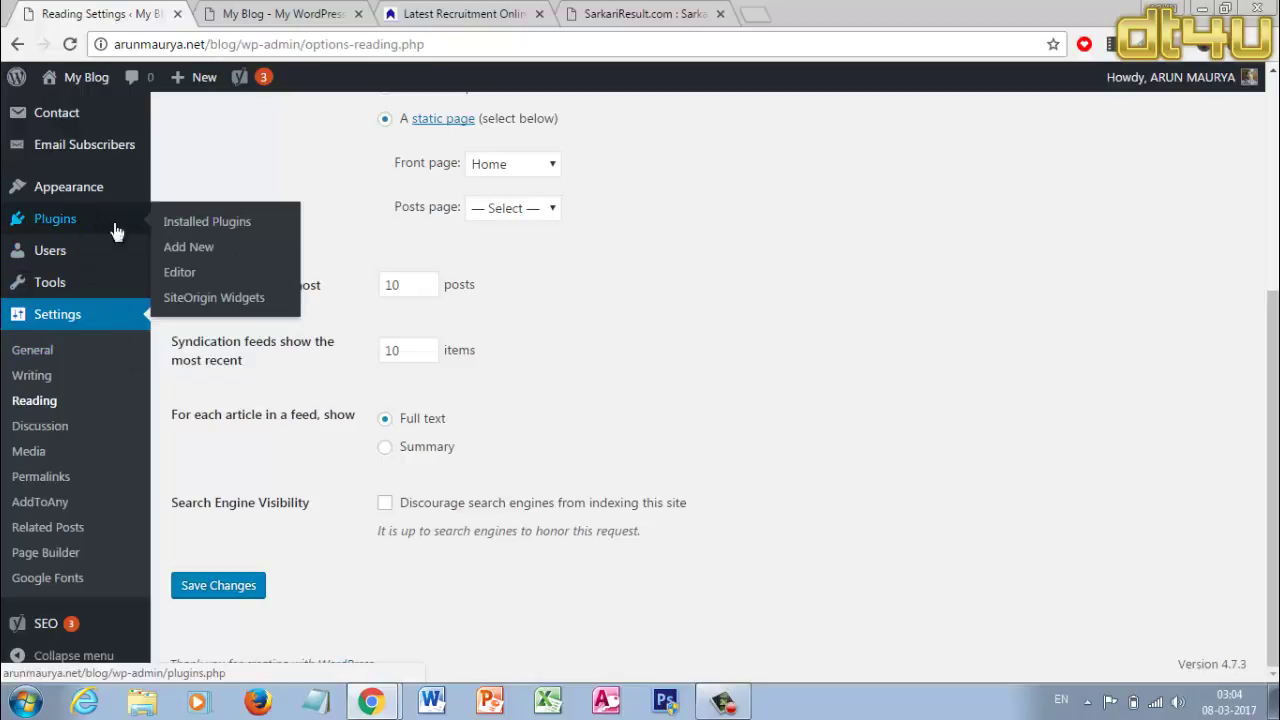
{"action": "left_click", "coordinate": [199, 232]}
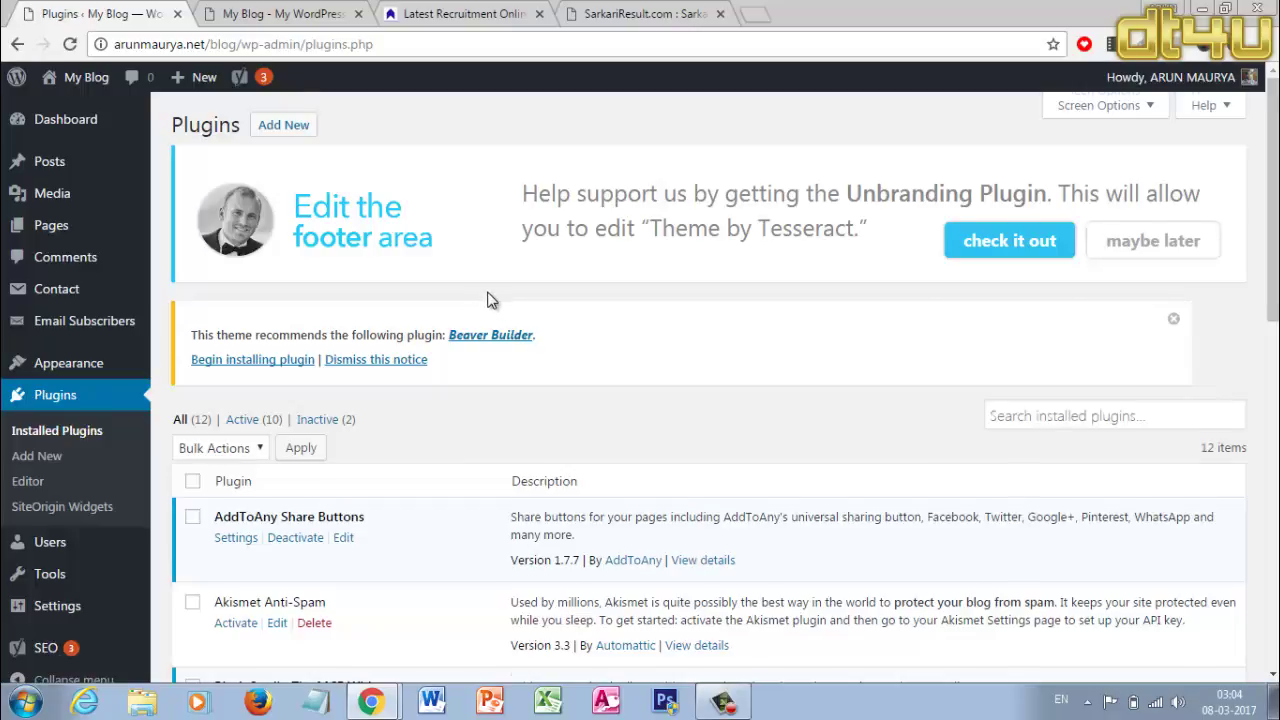
- Delete the inactive Akismet Anti-Spam plugin and its data
{"action": "scroll", "coordinate": [490, 300], "scroll_direction": "down", "scroll_amount": 4}
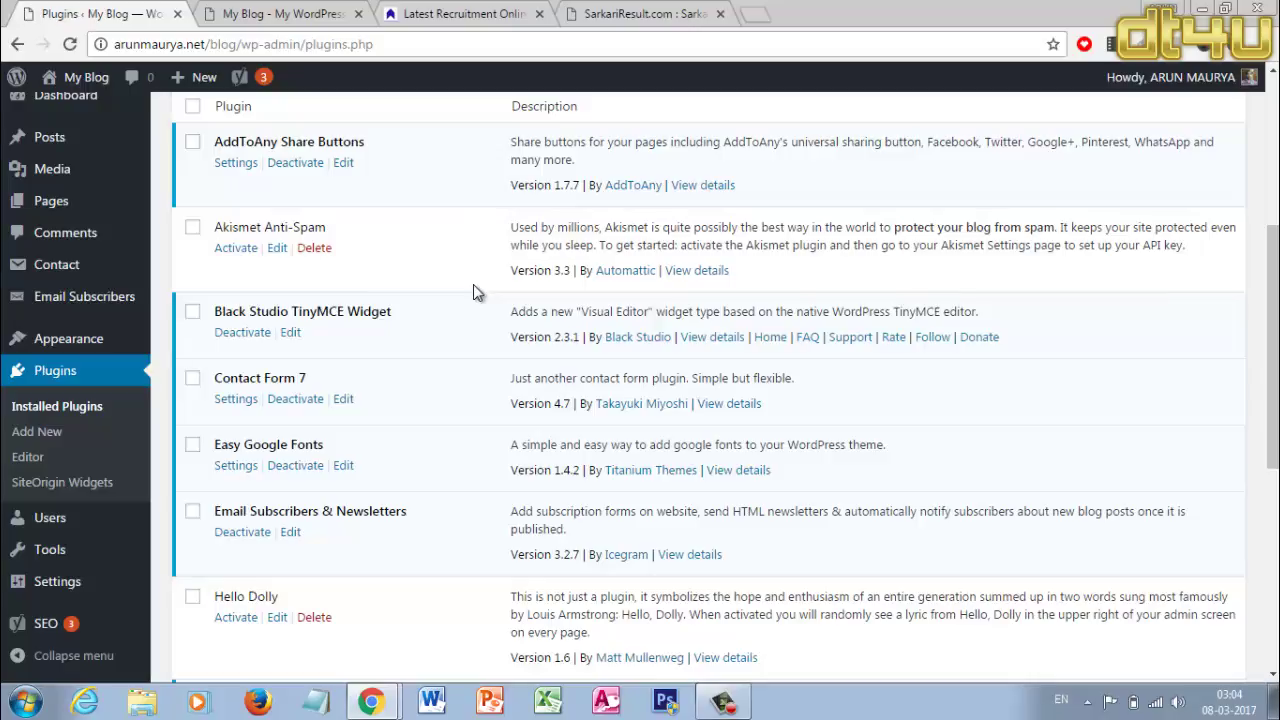
{"action": "left_click", "coordinate": [332, 254]}
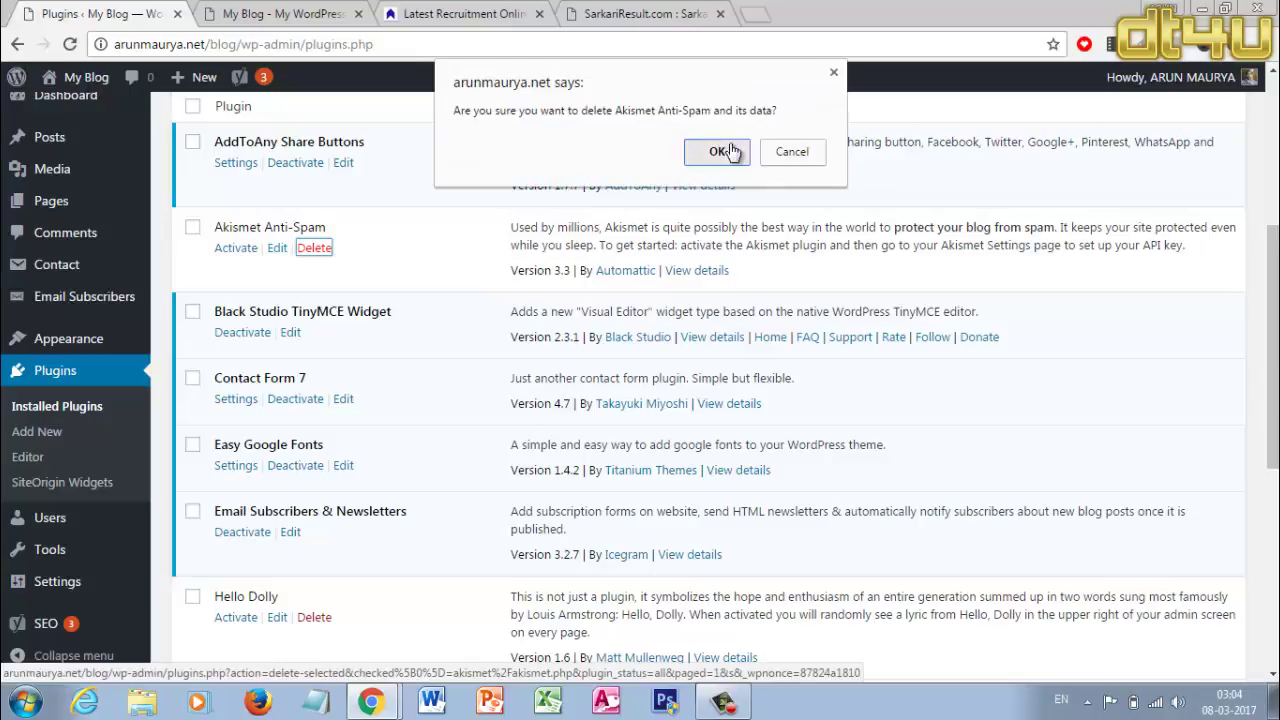
{"action": "left_click", "coordinate": [724, 151]}
- Delete the inactive Hello Dolly plugin and its data
{"action": "scroll", "coordinate": [401, 290], "scroll_direction": "down", "scroll_amount": 1}
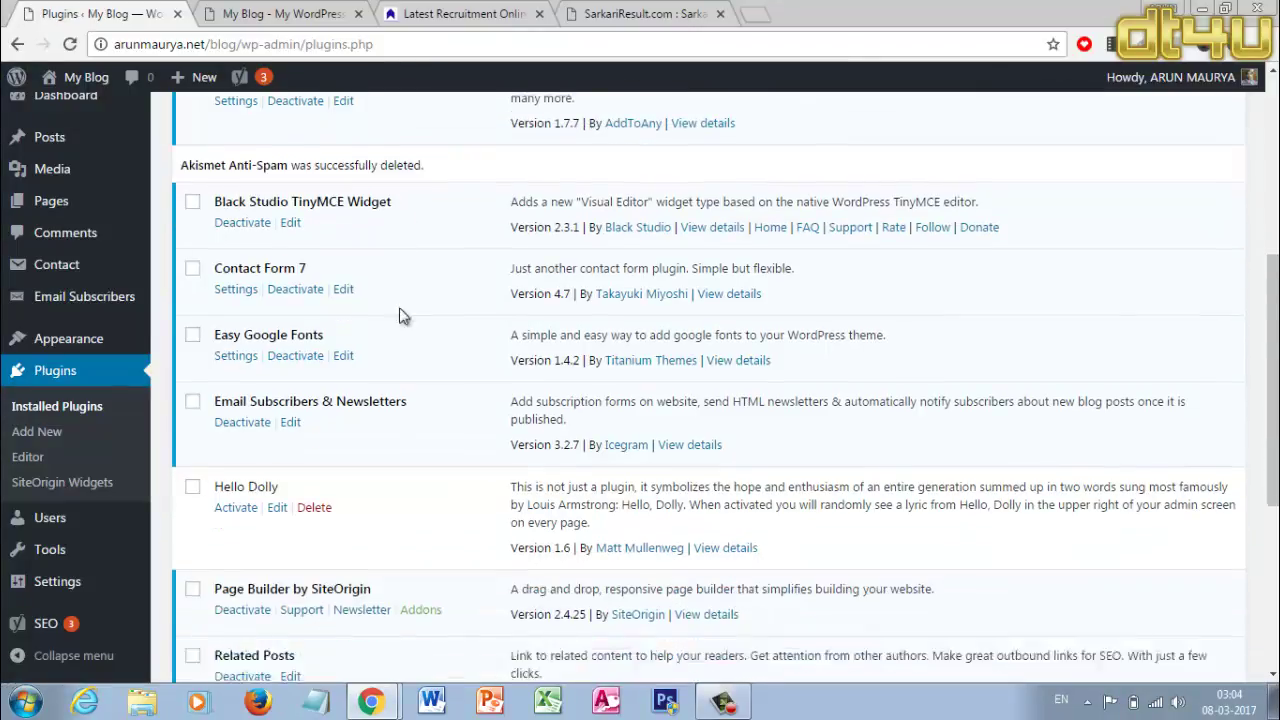
{"action": "scroll", "coordinate": [401, 315], "scroll_direction": "down", "scroll_amount": 2}
{"action": "left_click", "coordinate": [316, 382]}
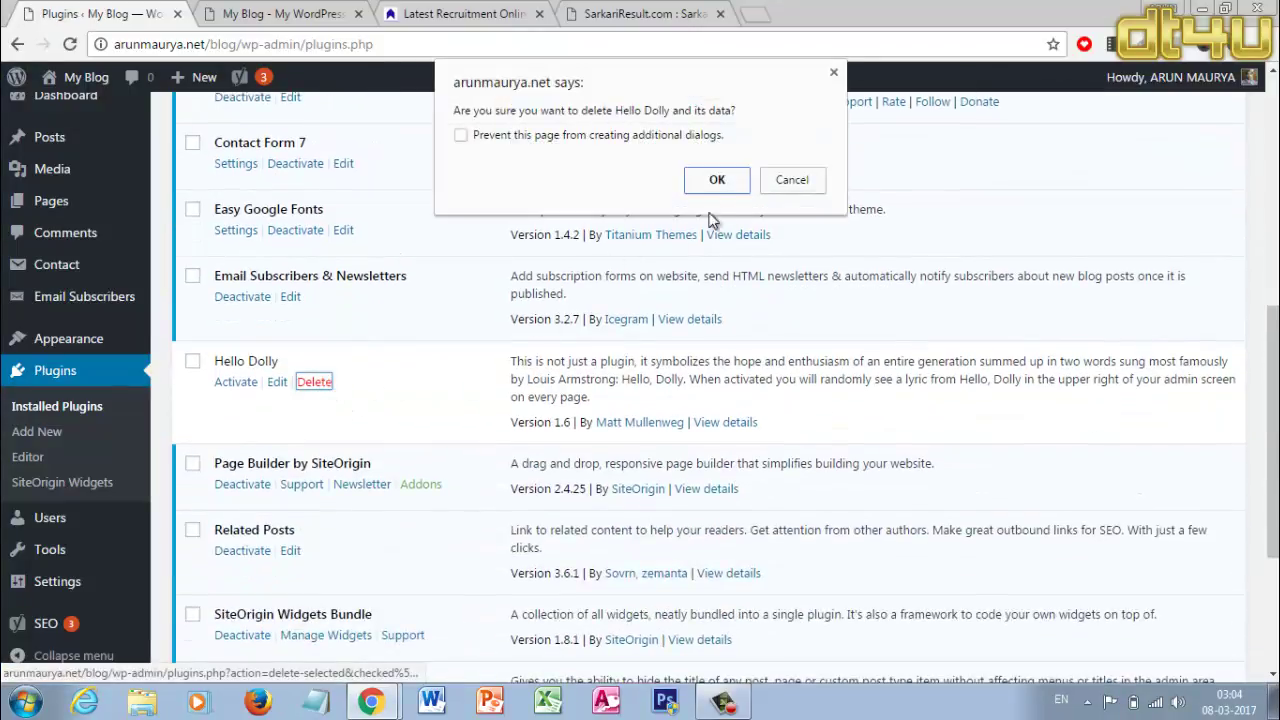
{"action": "left_click", "coordinate": [717, 181]}
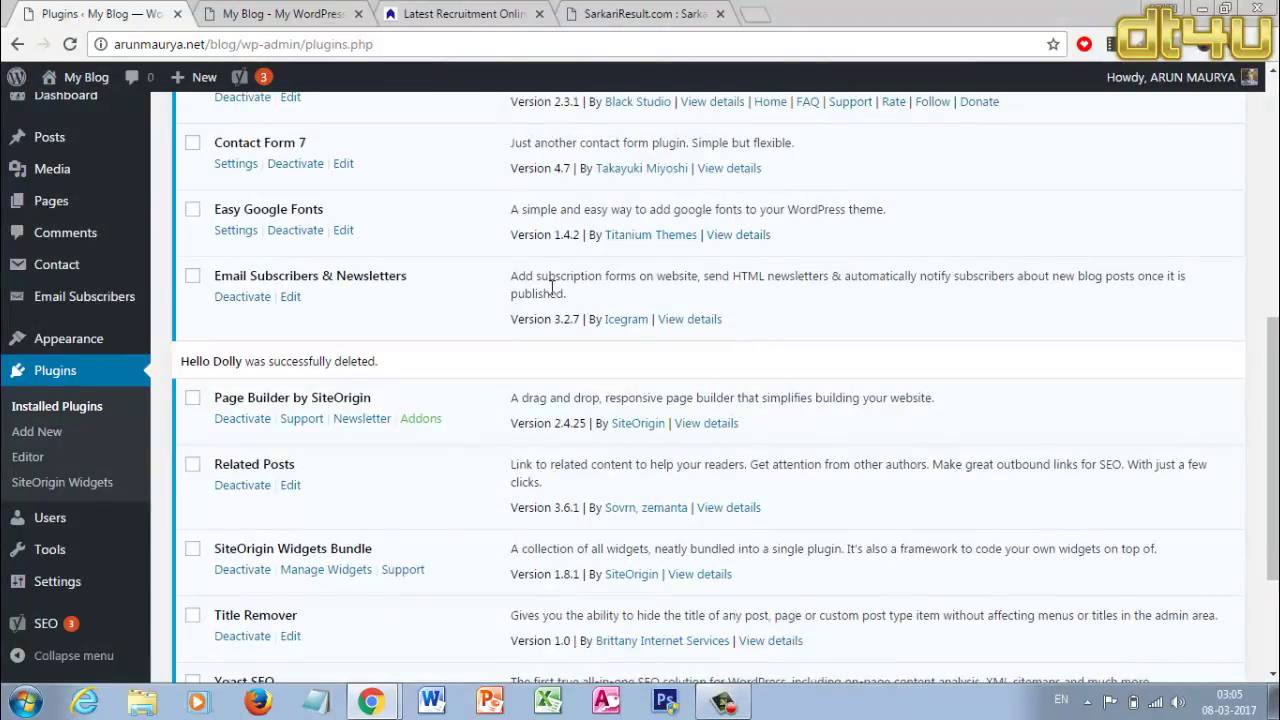
- Open the Home page from the live blog's navigation and check its box layout
{"action": "left_click", "coordinate": [260, 12]}
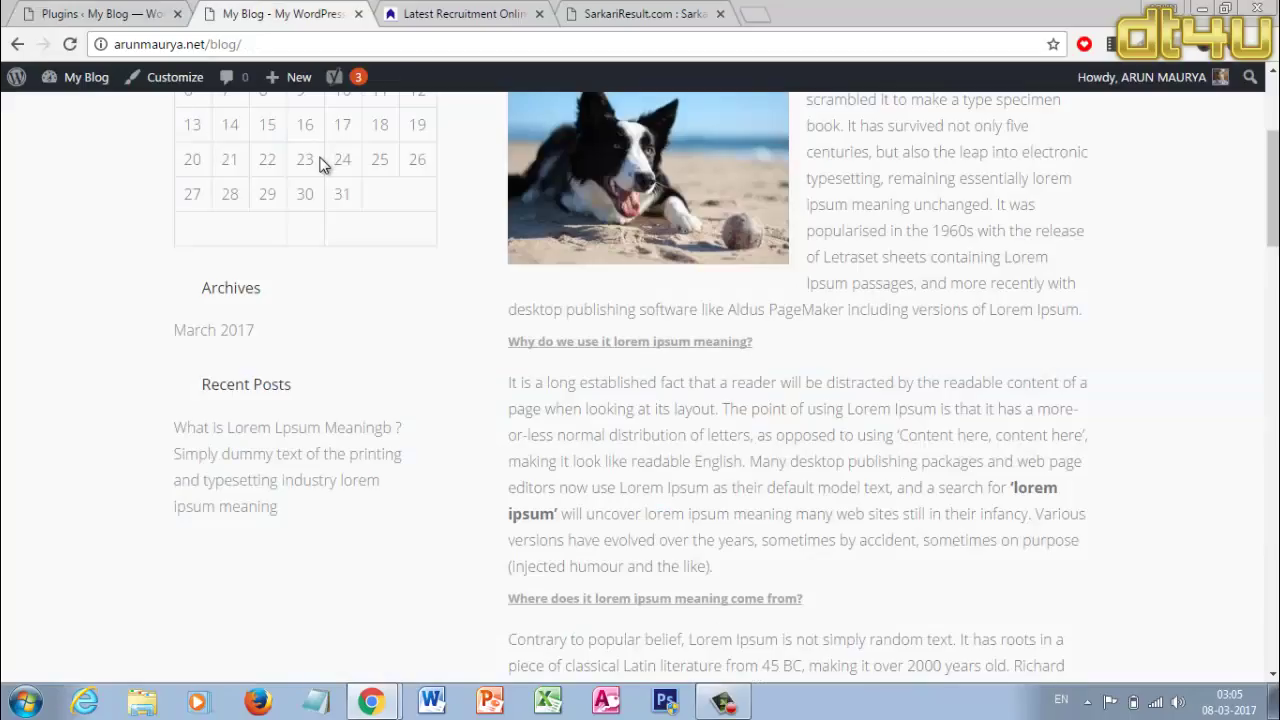
{"action": "scroll", "coordinate": [305, 153], "scroll_direction": "up", "scroll_amount": 3}
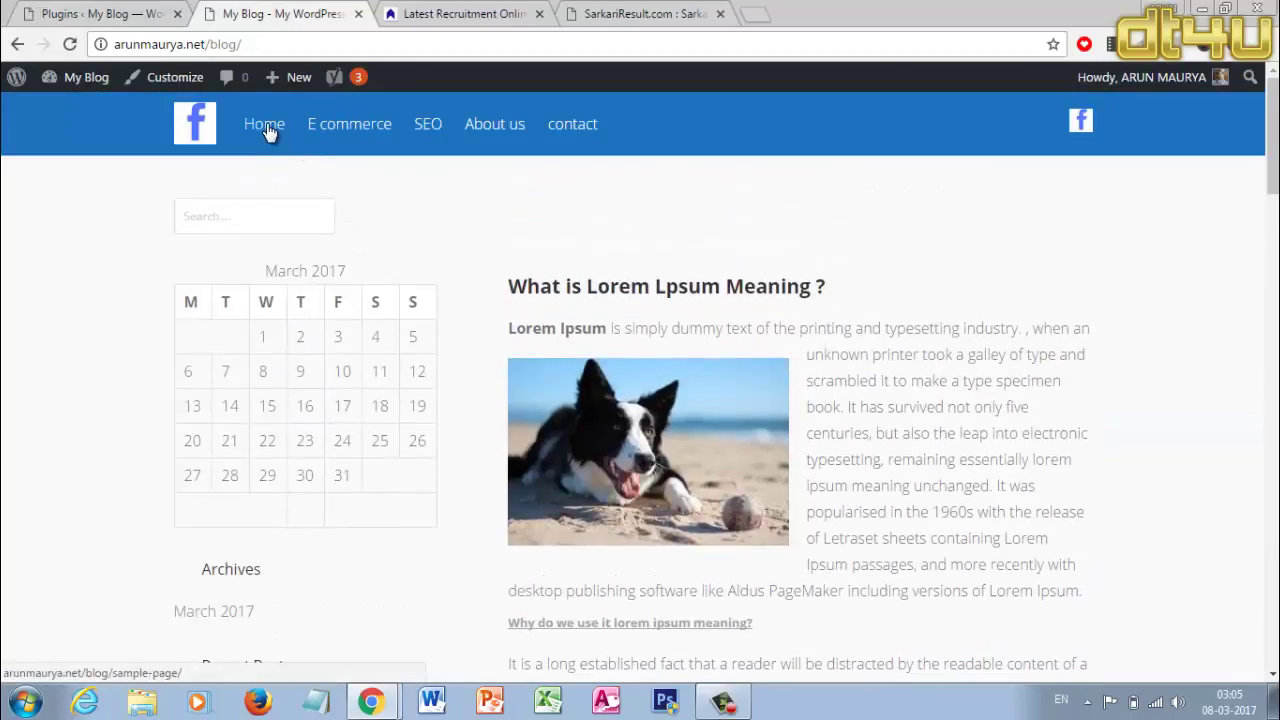
{"action": "left_click", "coordinate": [266, 125]}
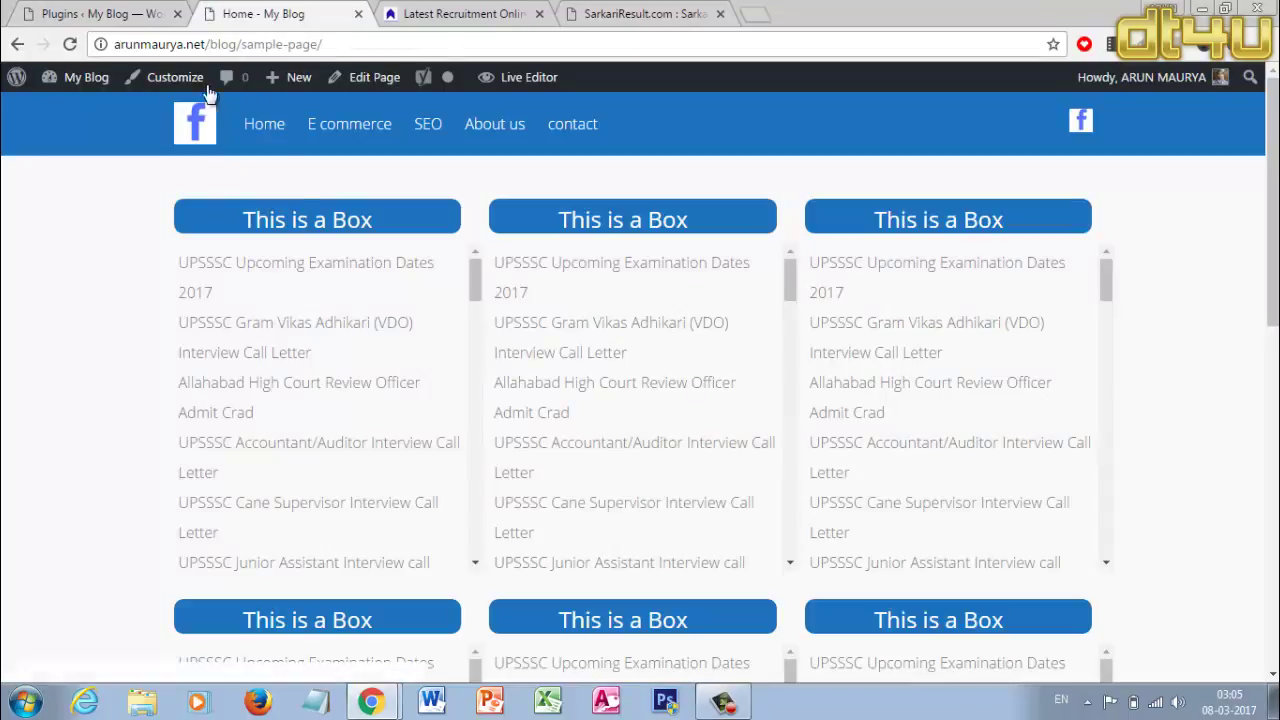
{"action": "left_click", "coordinate": [128, 15]}
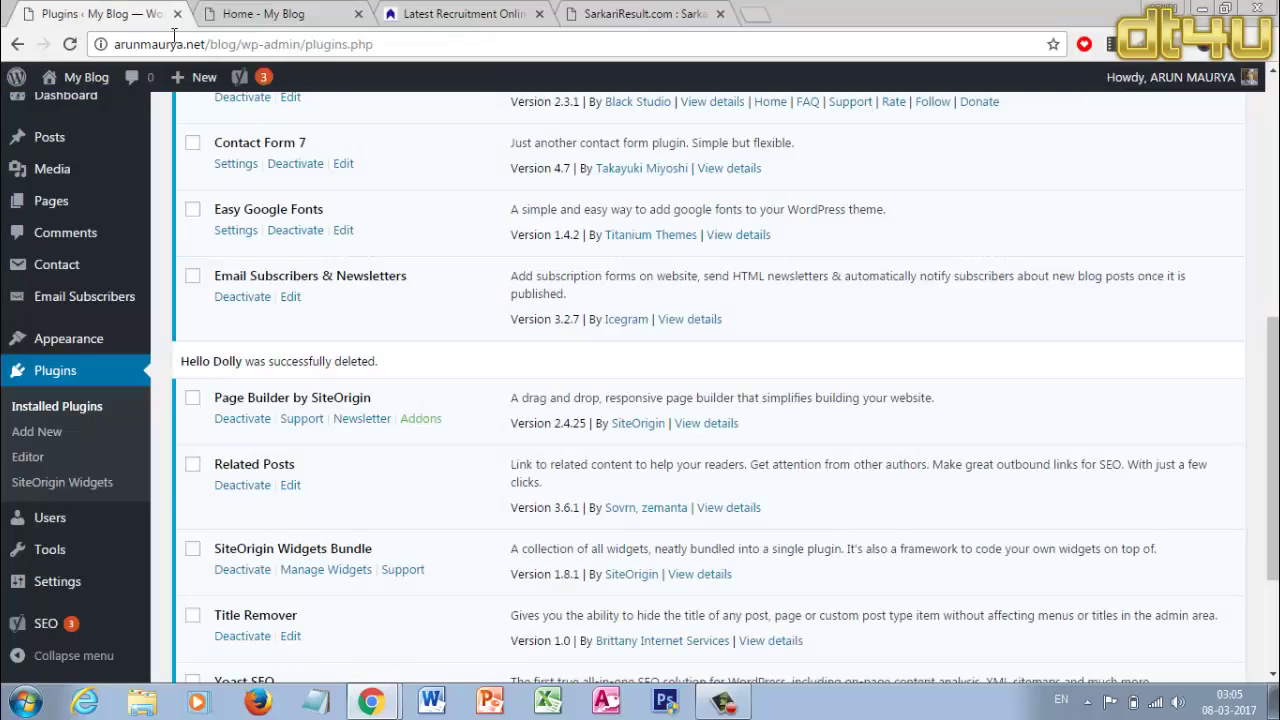
{"action": "left_click", "coordinate": [315, 12]}
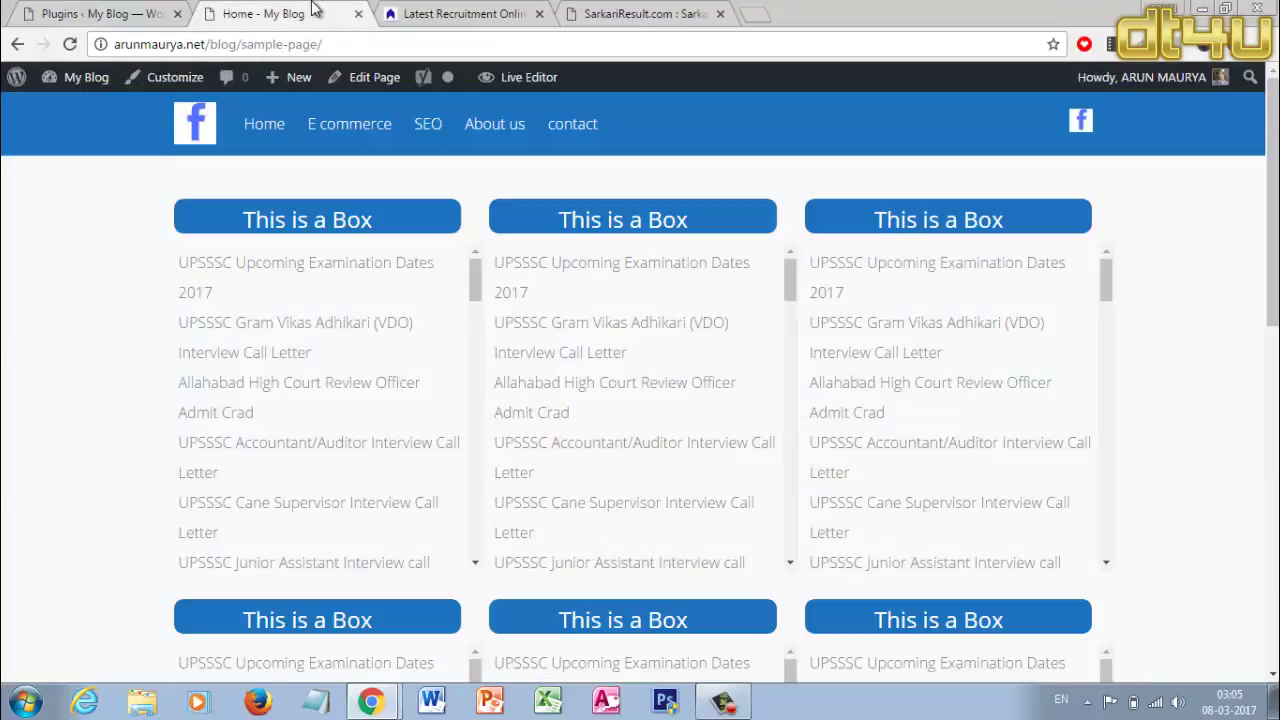
- Deactivate the Page Builder by SiteOrigin plugin in the installed plugins list
{"action": "left_click", "coordinate": [110, 12]}
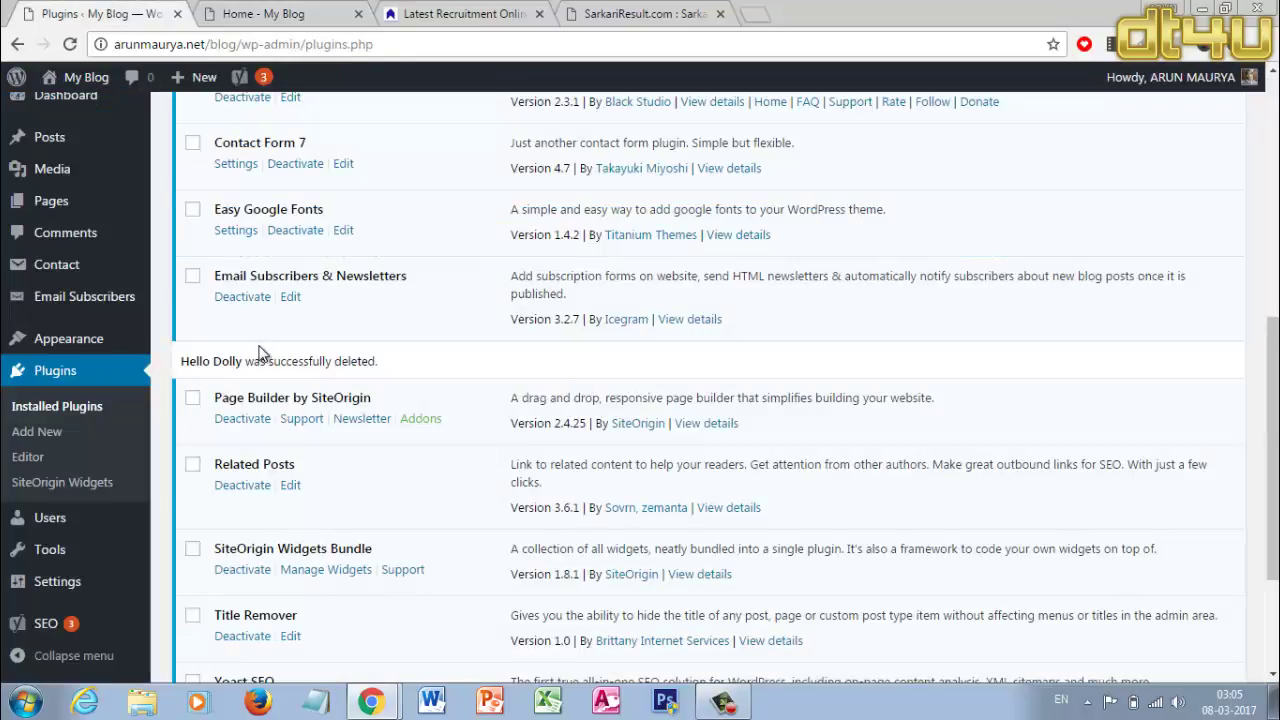
{"action": "scroll", "coordinate": [260, 352], "scroll_direction": "down", "scroll_amount": 3}
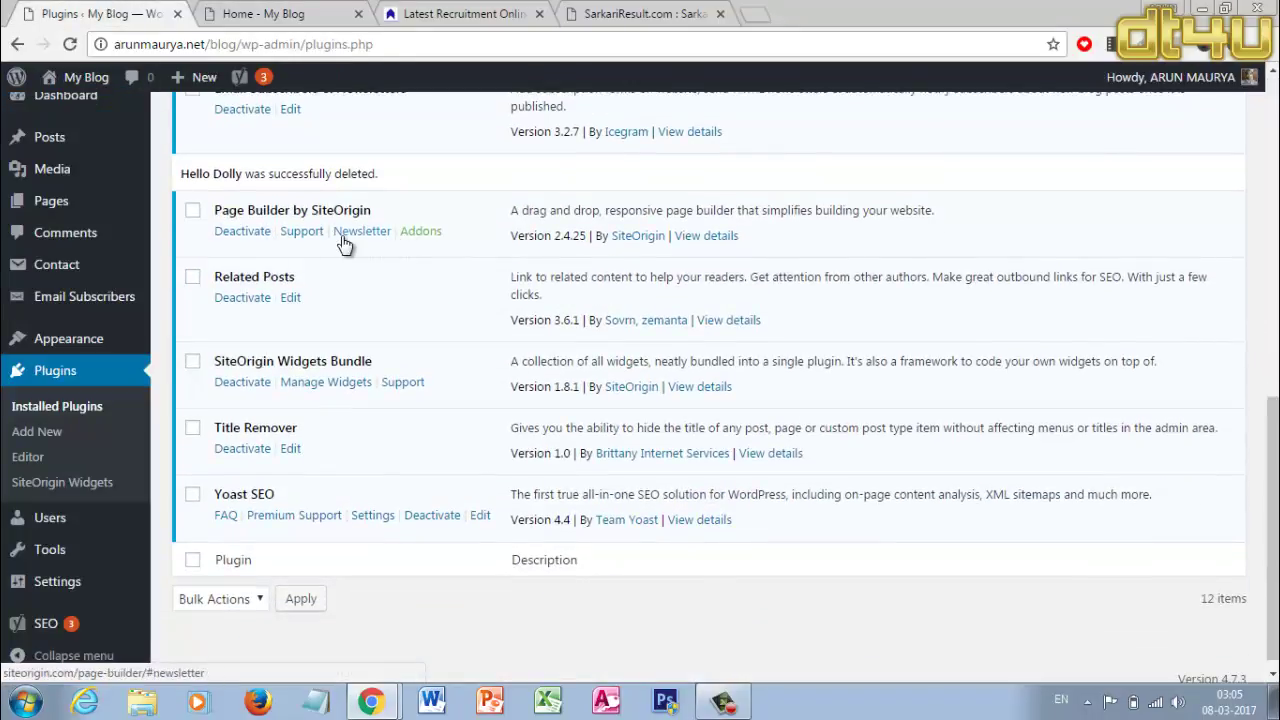
{"action": "left_click", "coordinate": [255, 238]}
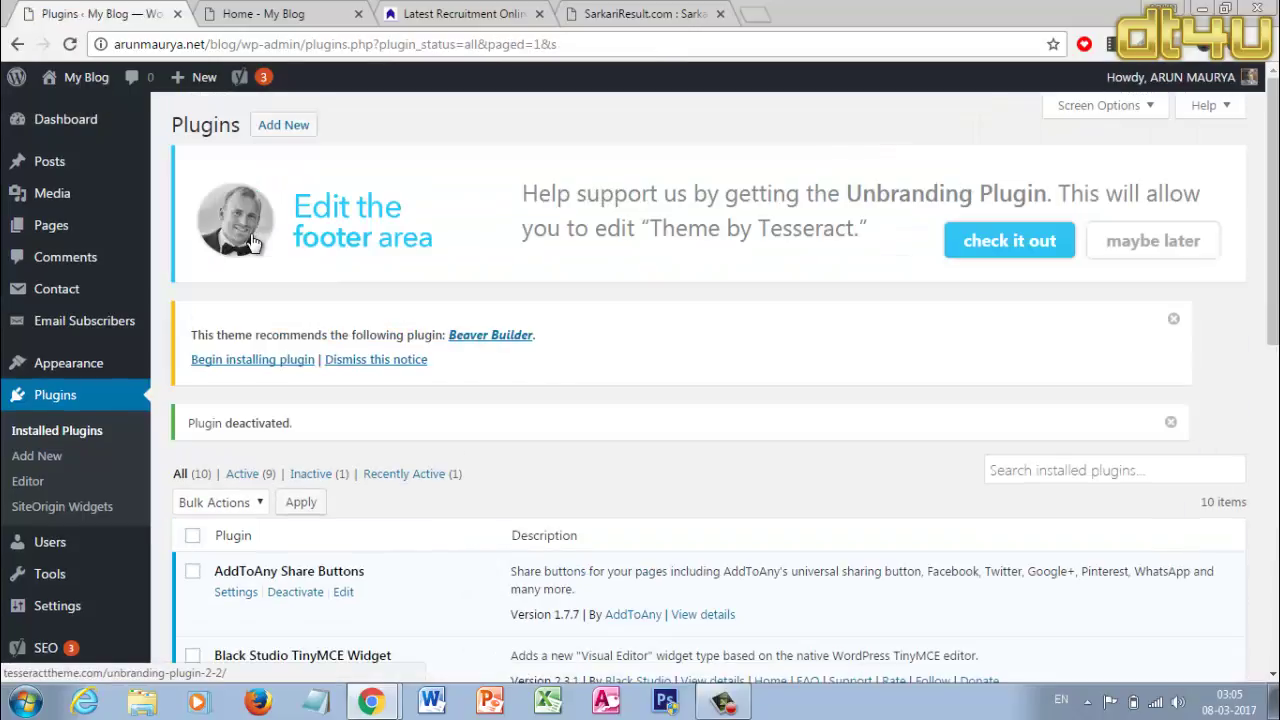
{"action": "scroll", "coordinate": [286, 282], "scroll_direction": "down", "scroll_amount": 8}
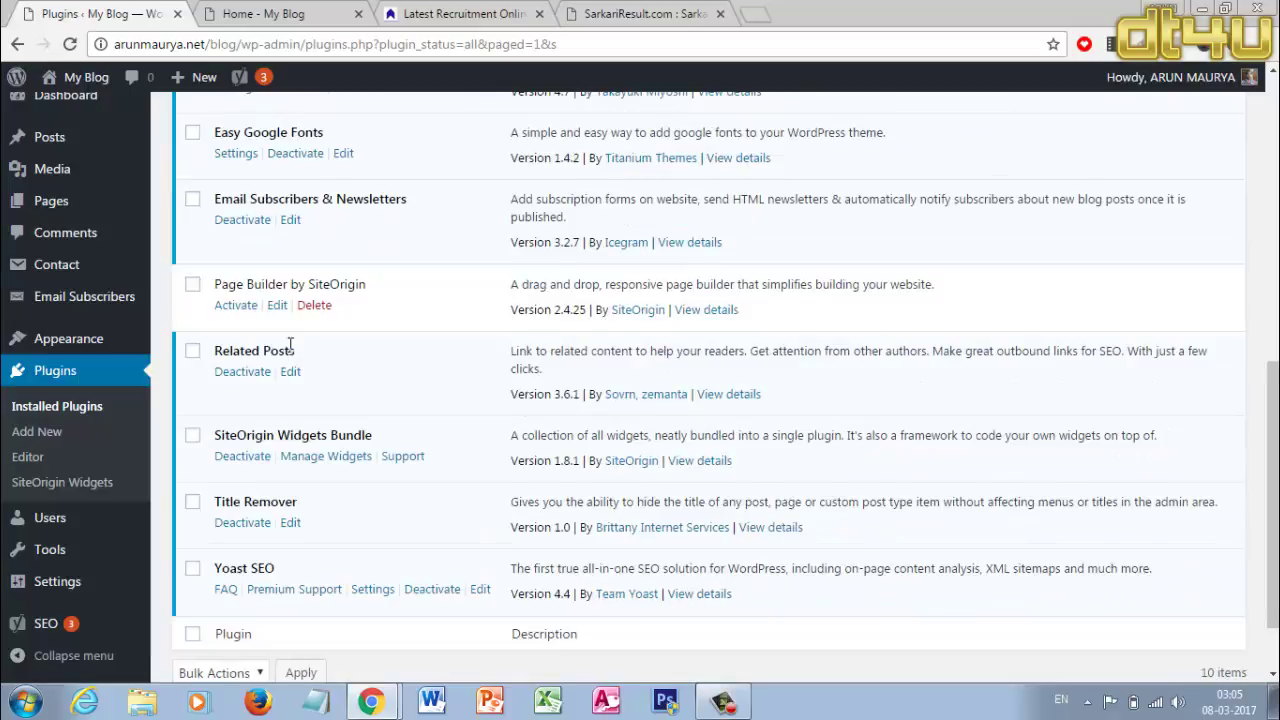
- Reload the live Home page and check how its boxes display without Page Builder
{"action": "left_click", "coordinate": [288, 13]}
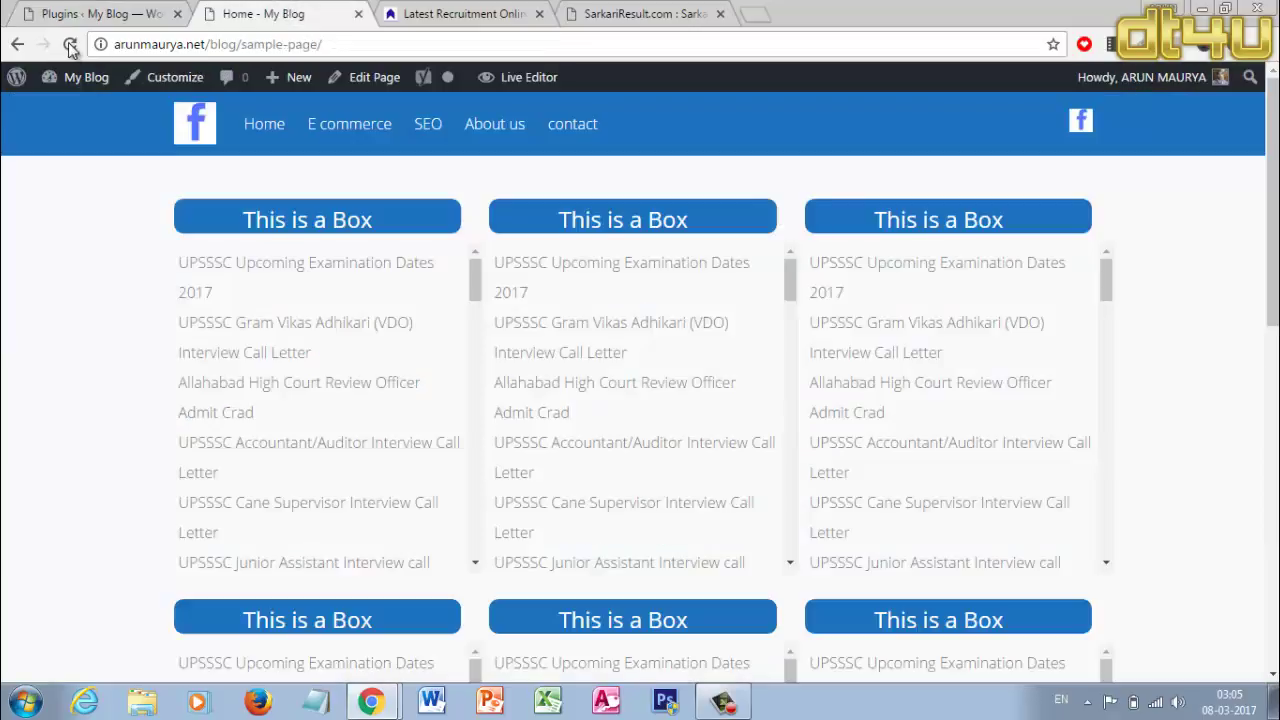
{"action": "left_click", "coordinate": [70, 46]}
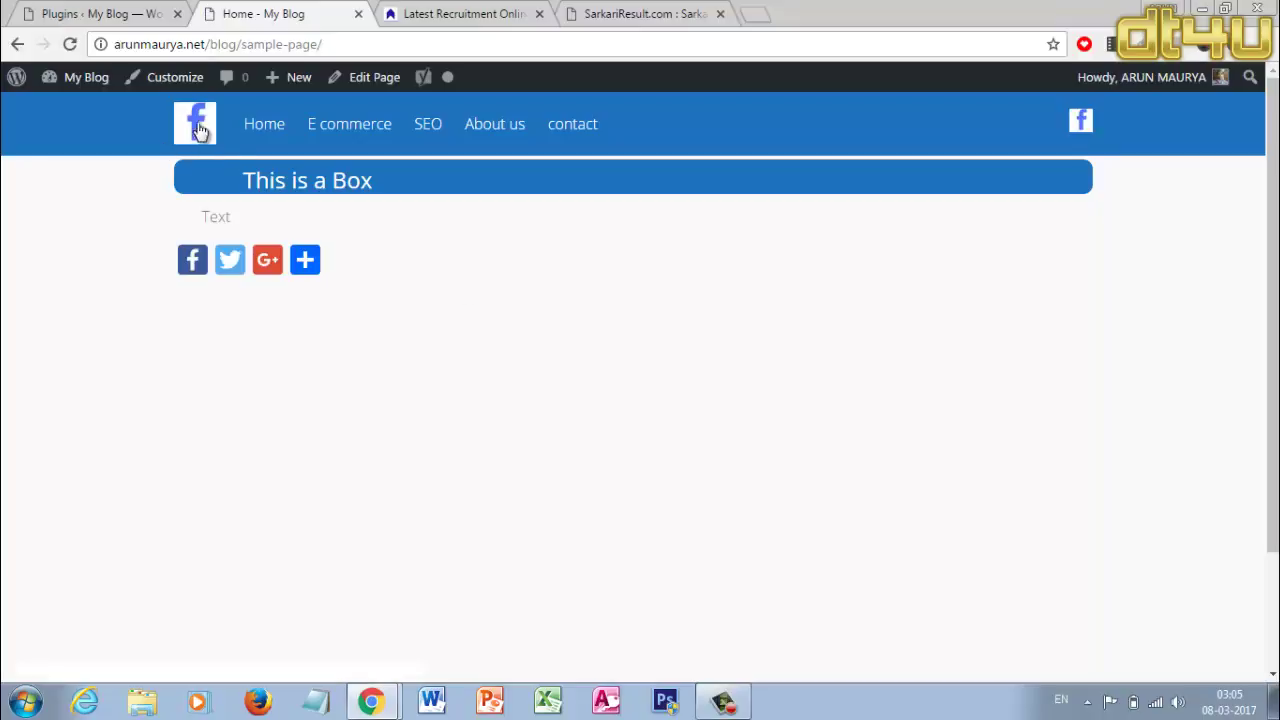
{"action": "left_click", "coordinate": [258, 131]}
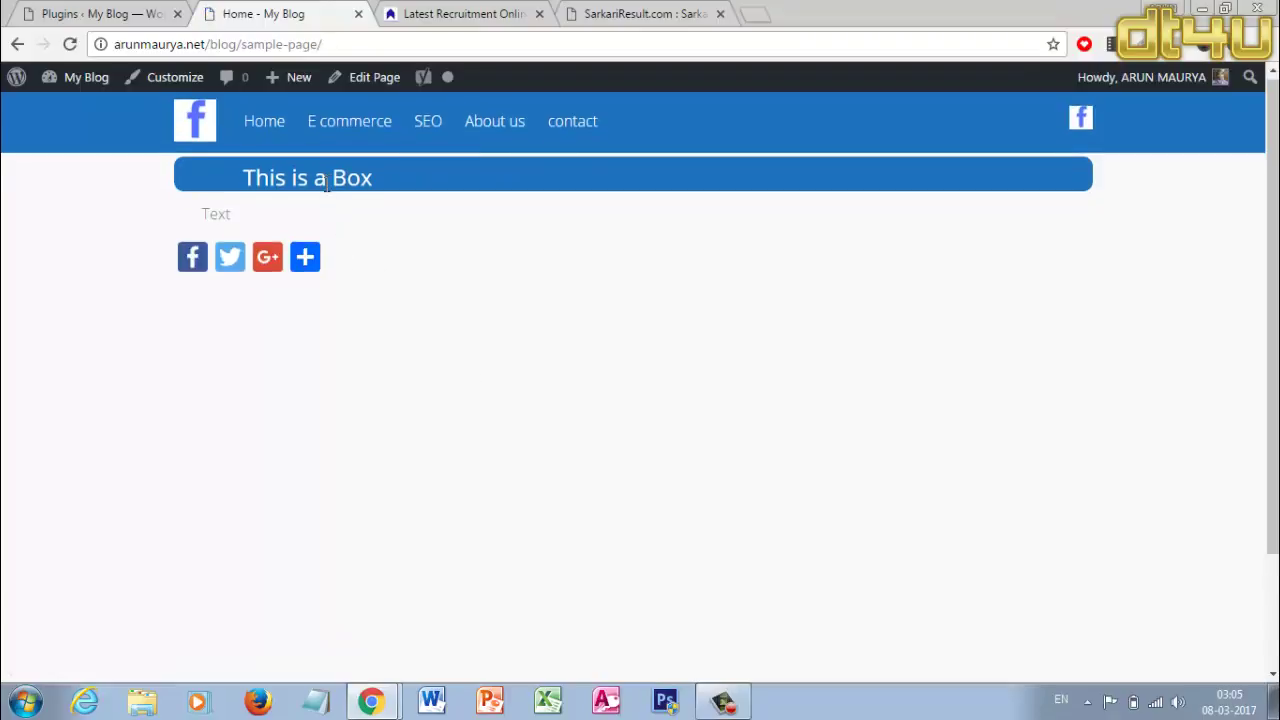
{"action": "scroll", "coordinate": [325, 185], "scroll_direction": "down", "scroll_amount": 3}
{"action": "scroll", "coordinate": [323, 190], "scroll_direction": "up", "scroll_amount": 3}
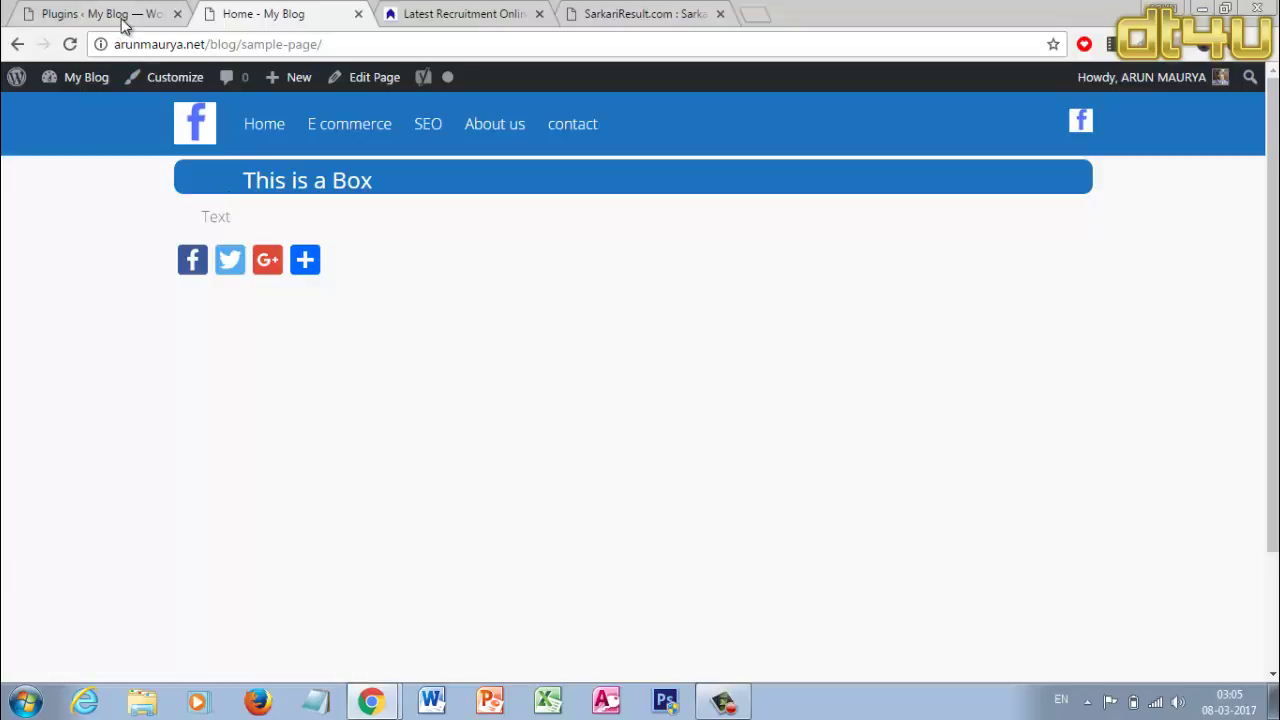
- Deactivate the SiteOrigin Widgets Bundle plugin, and delete it together with its data
{"action": "left_click", "coordinate": [166, 12]}
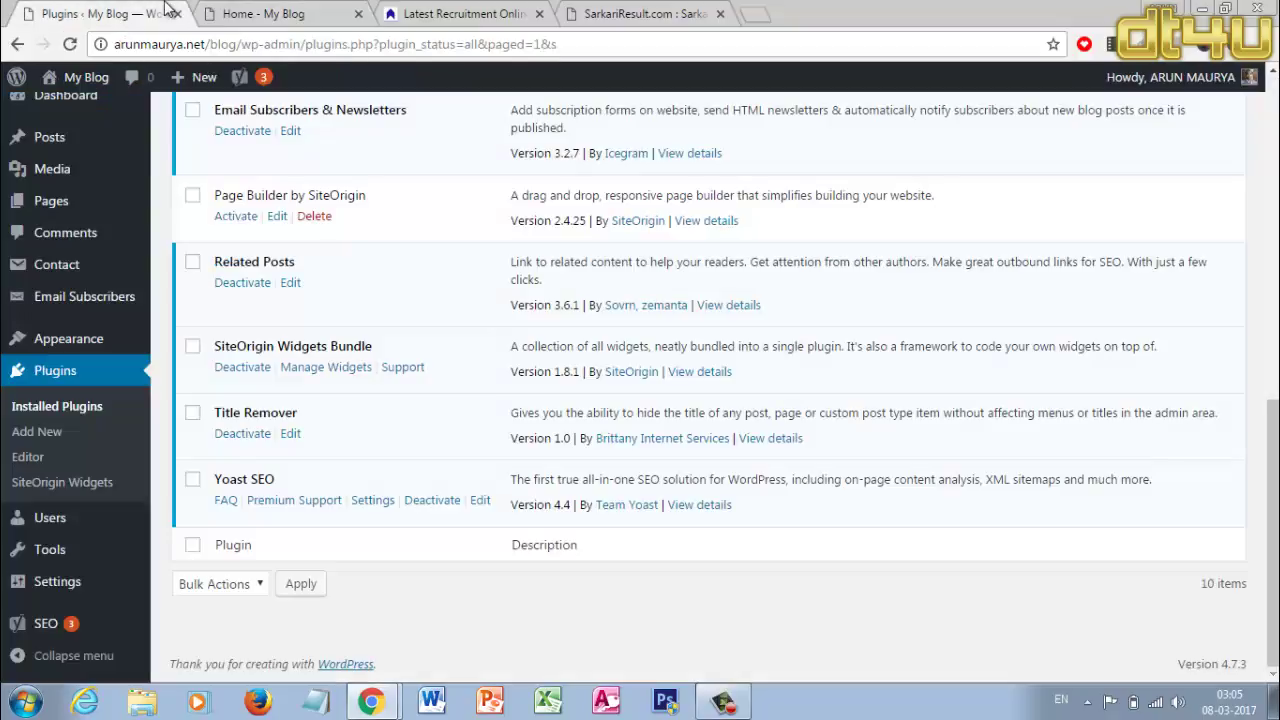
{"action": "left_click", "coordinate": [246, 368]}
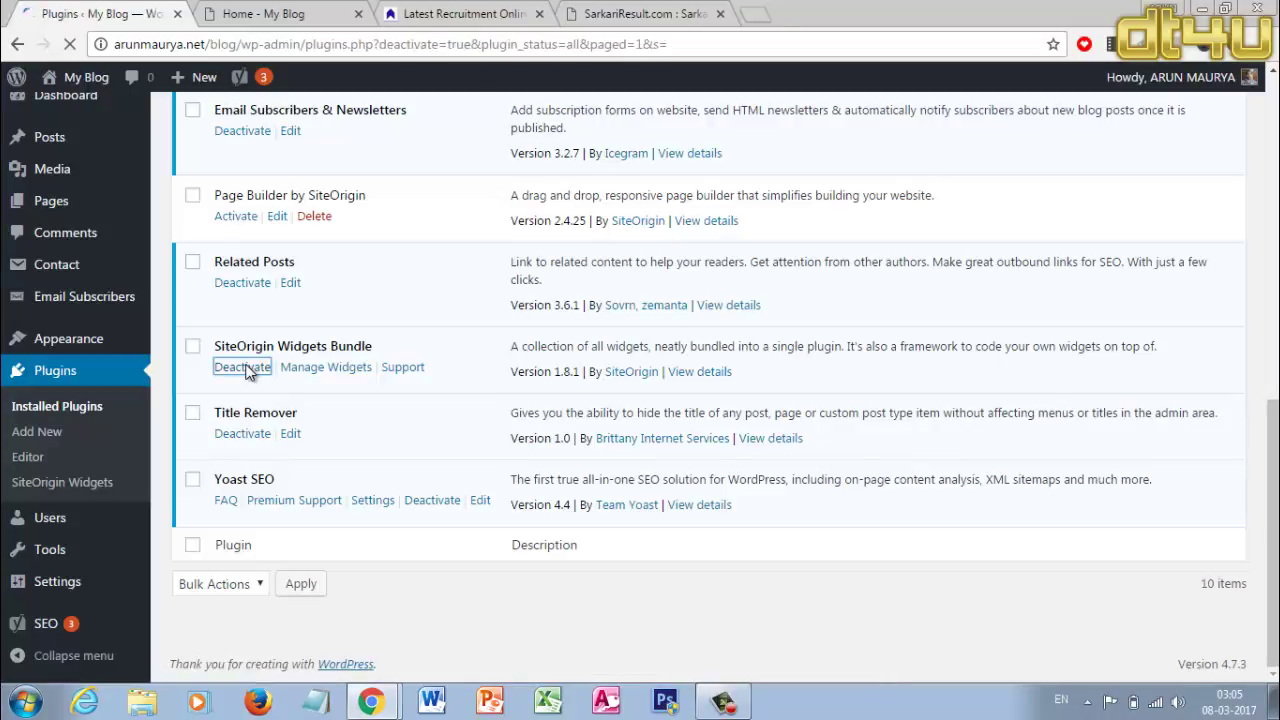
{"action": "scroll", "coordinate": [300, 357], "scroll_direction": "down", "scroll_amount": 4}
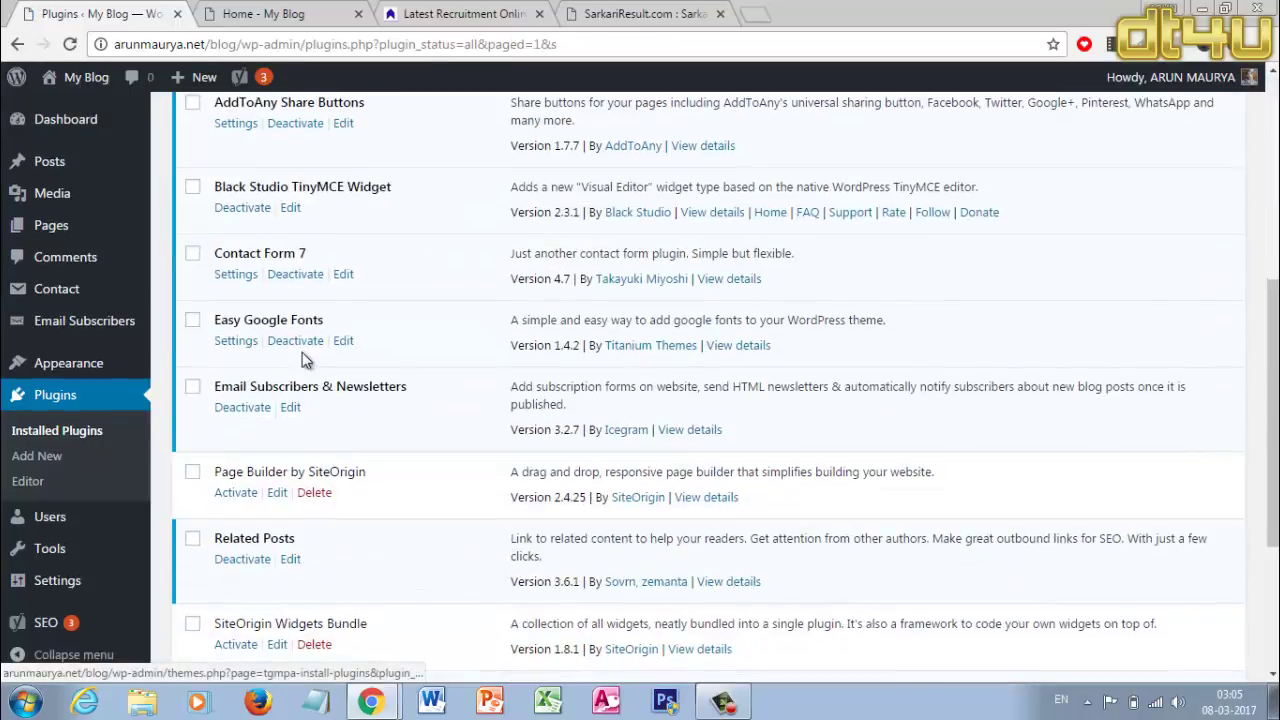
{"action": "scroll", "coordinate": [282, 487], "scroll_direction": "down", "scroll_amount": 1}
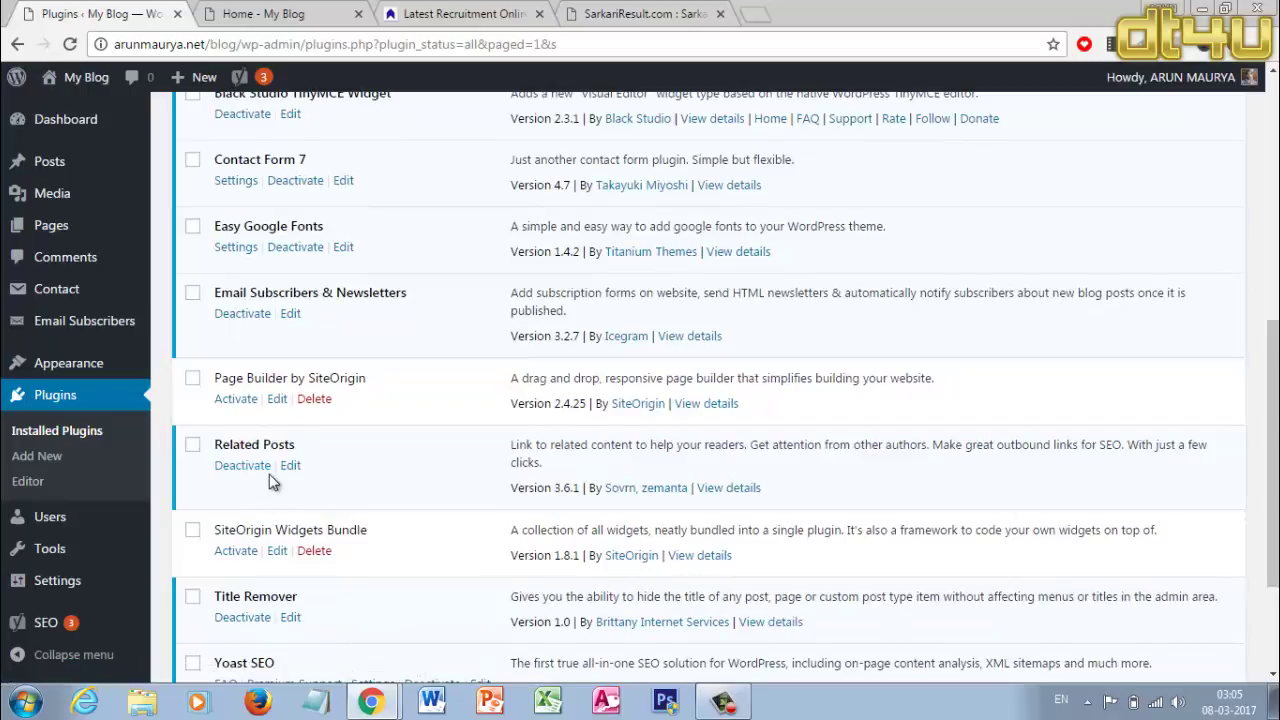
{"action": "scroll", "coordinate": [275, 470], "scroll_direction": "down", "scroll_amount": 2}
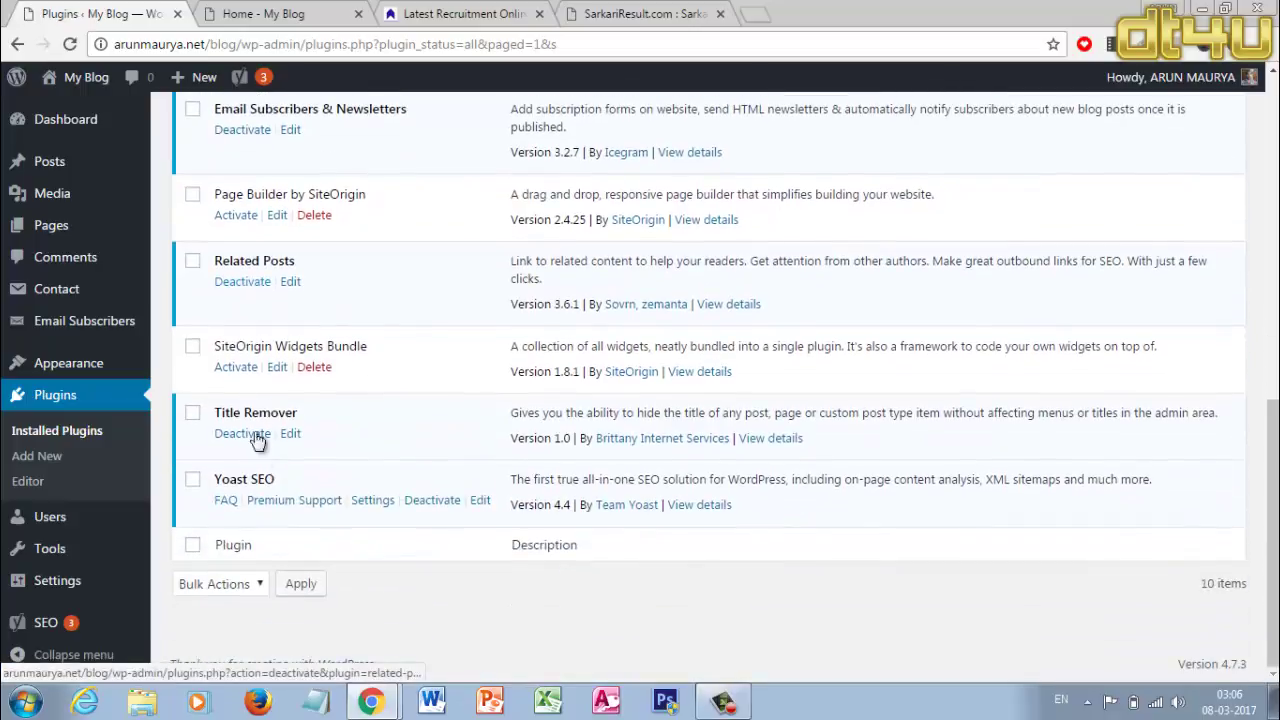
{"action": "left_click", "coordinate": [312, 372]}
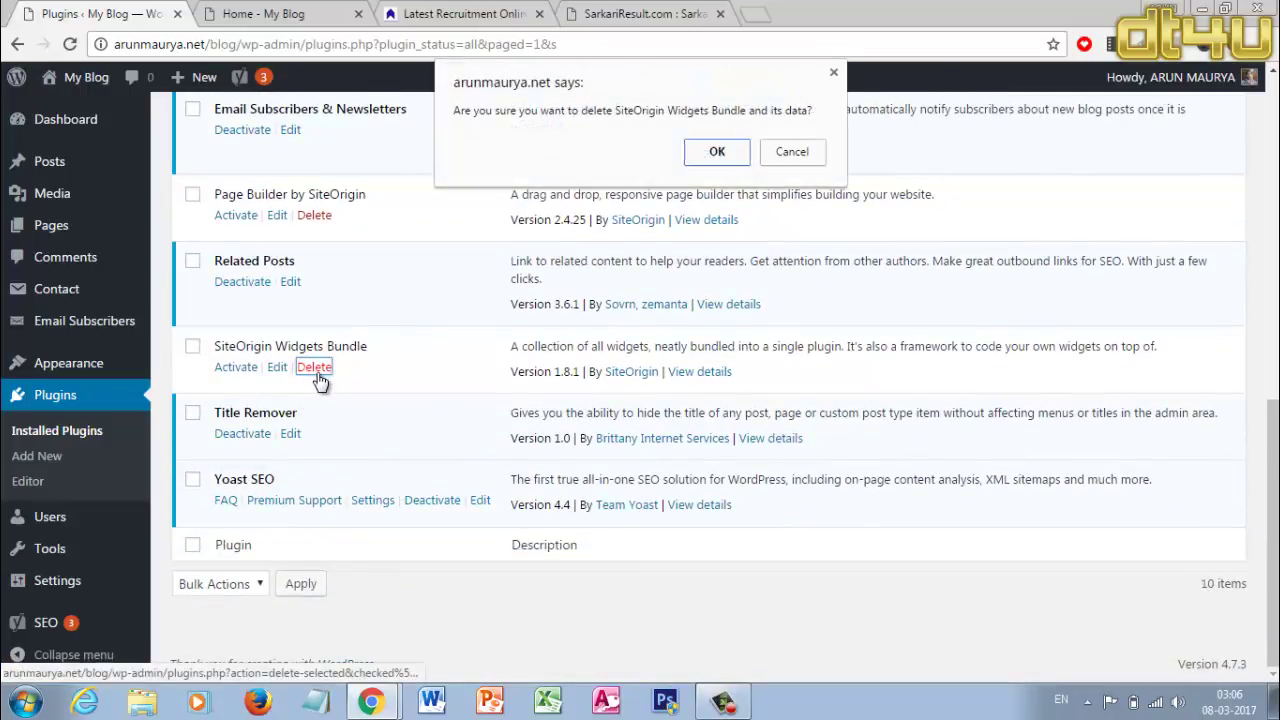
{"action": "left_click", "coordinate": [698, 158]}
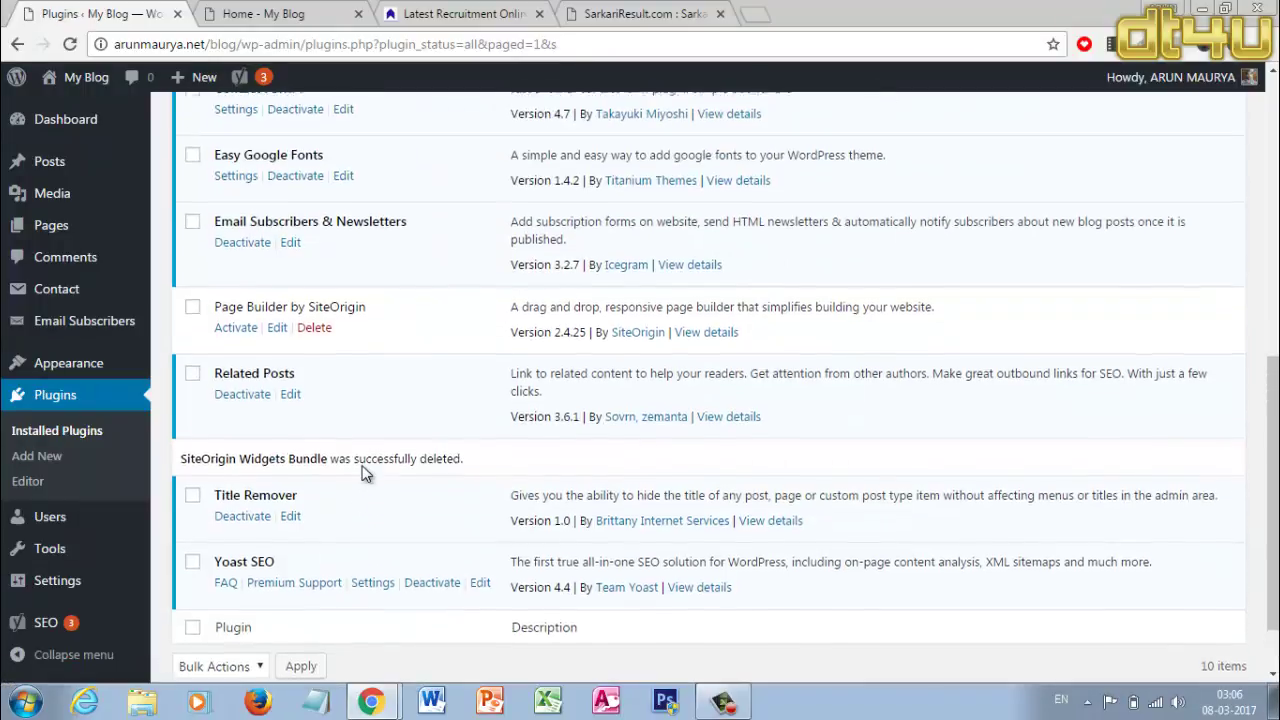
- Delete the deactivated Page Builder by SiteOrigin plugin together with its data
{"action": "left_click", "coordinate": [313, 340]}
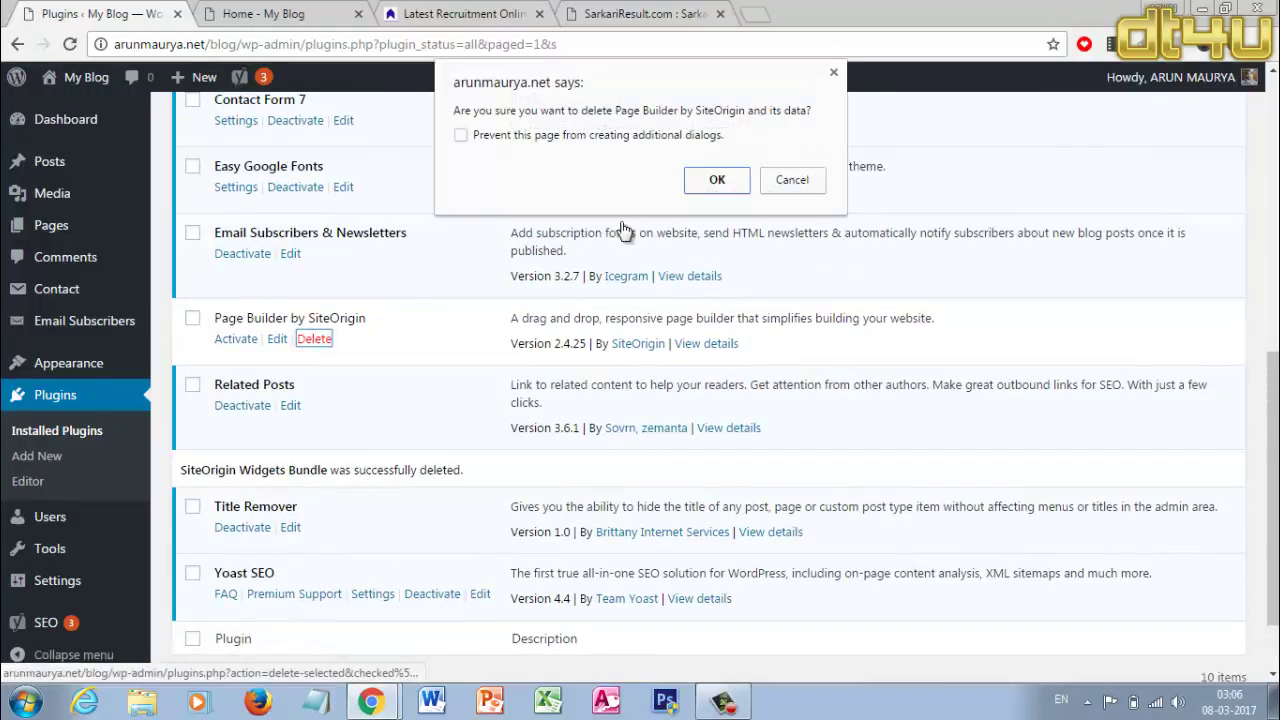
{"action": "left_click", "coordinate": [717, 180]}
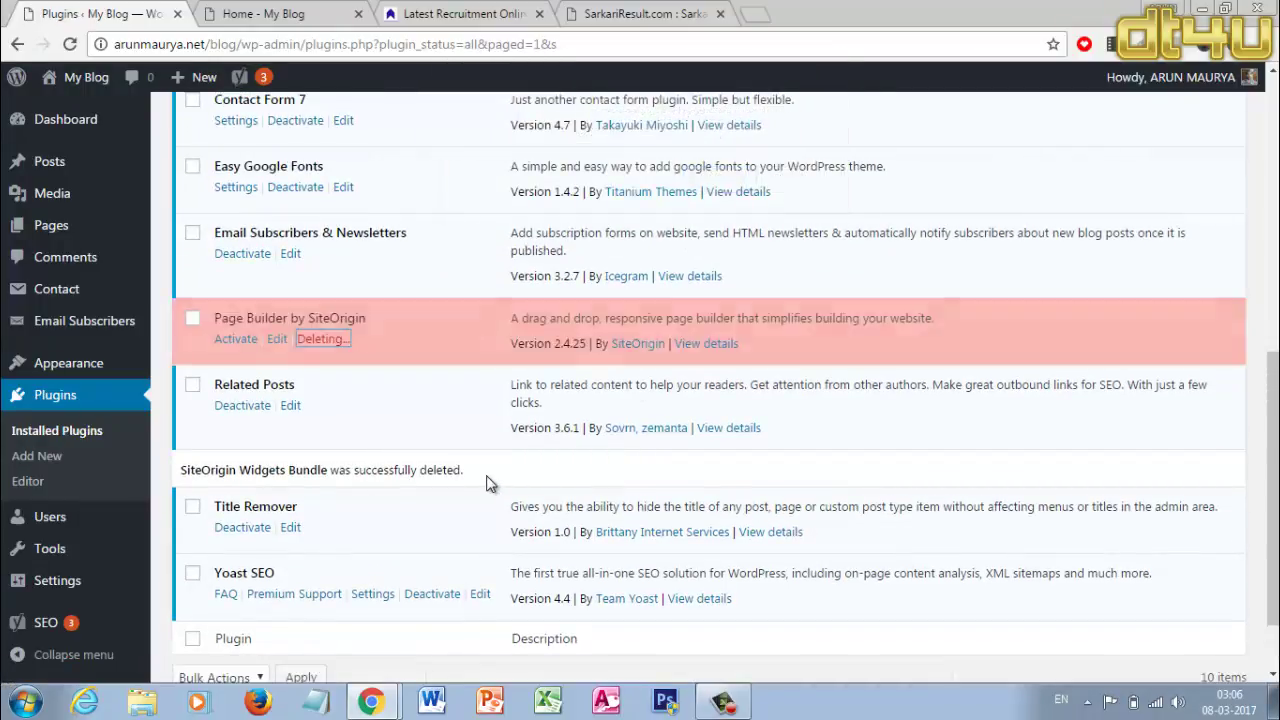
{"action": "scroll", "coordinate": [345, 378], "scroll_direction": "down", "scroll_amount": 1}
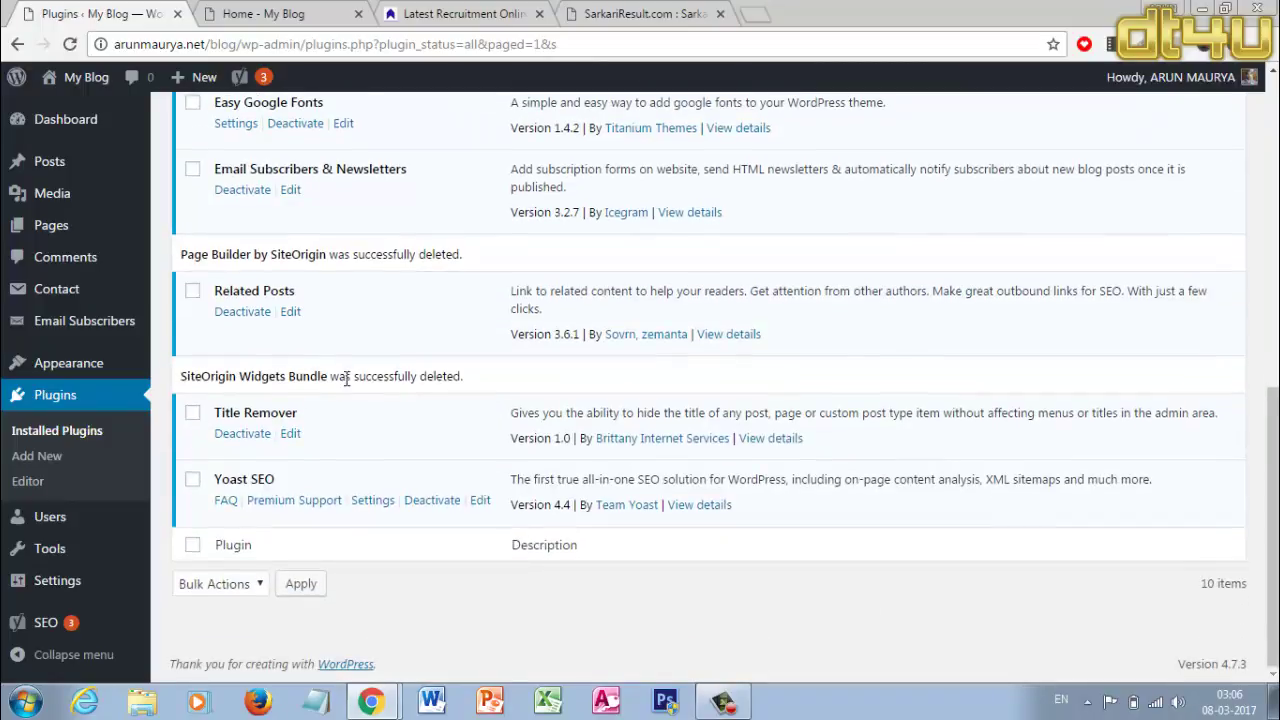
- Deactivate the Black Studio TinyMCE Widget plugin, and delete it together with its data
{"action": "scroll", "coordinate": [268, 426], "scroll_direction": "up", "scroll_amount": 2}
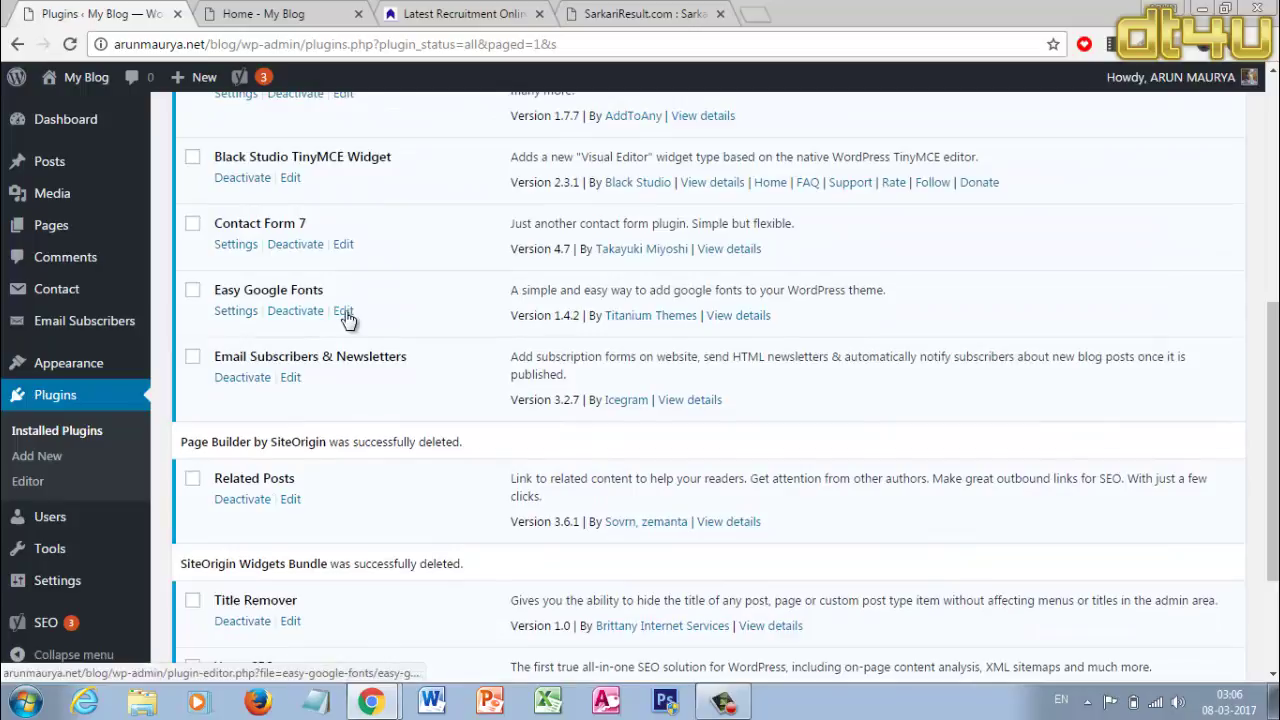
{"action": "scroll", "coordinate": [347, 318], "scroll_direction": "up", "scroll_amount": 2}
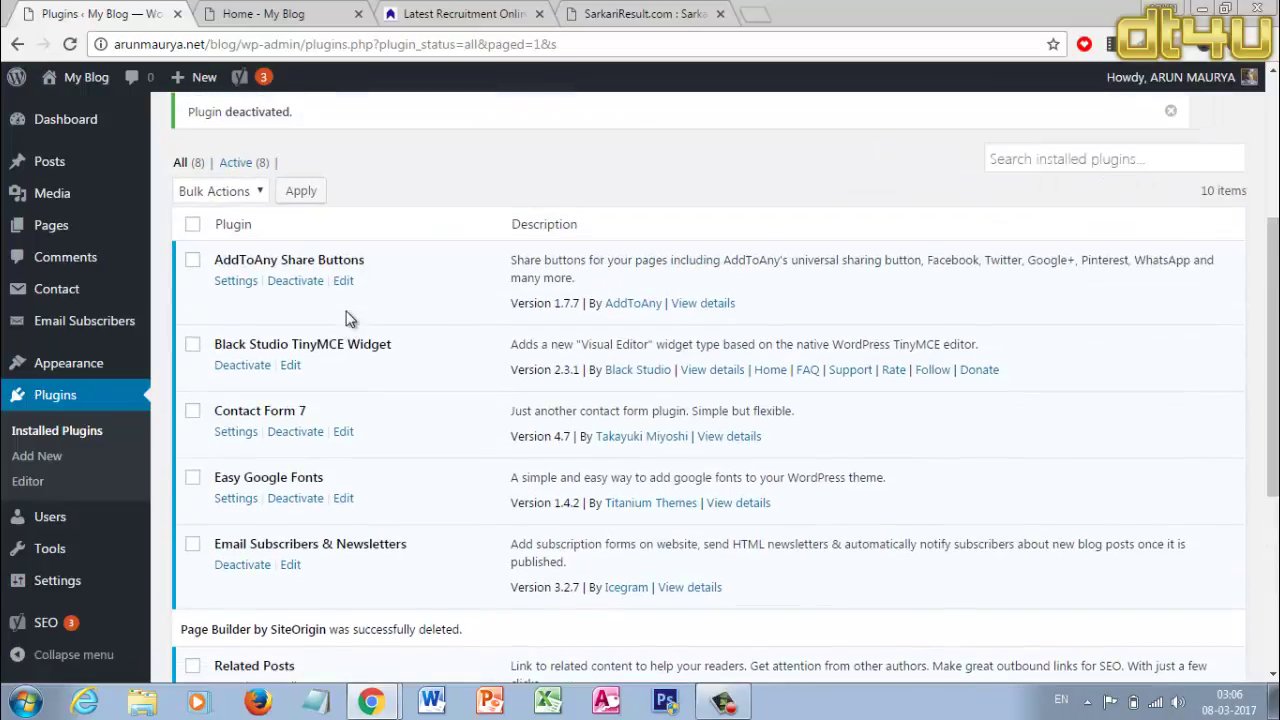
{"action": "scroll", "coordinate": [286, 300], "scroll_direction": "down", "scroll_amount": 1}
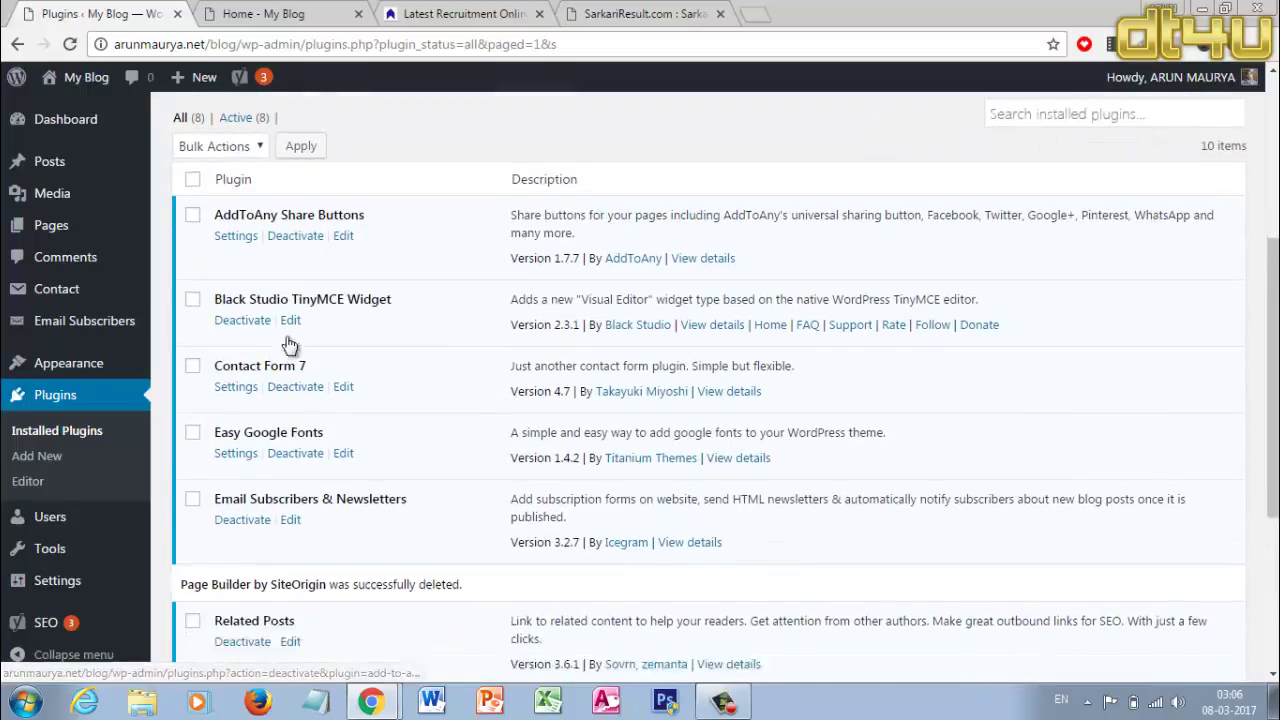
{"action": "left_click", "coordinate": [253, 271]}
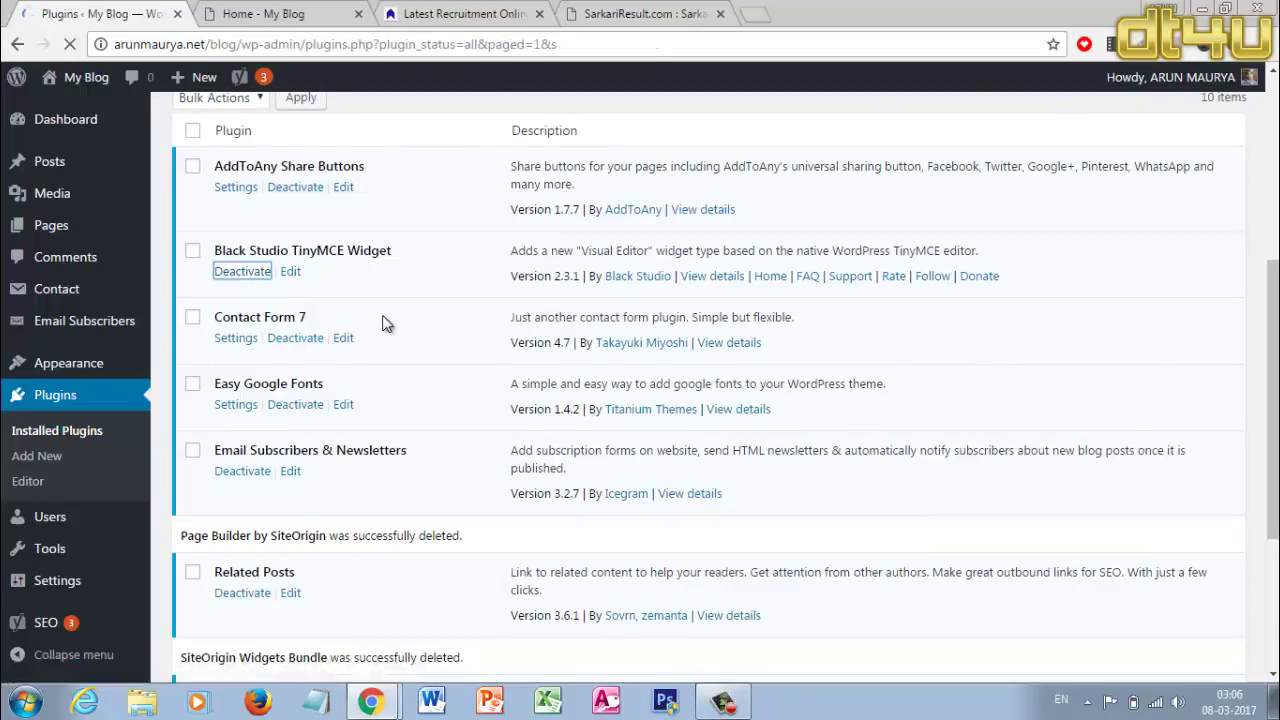
{"action": "scroll", "coordinate": [323, 371], "scroll_direction": "down", "scroll_amount": 4}
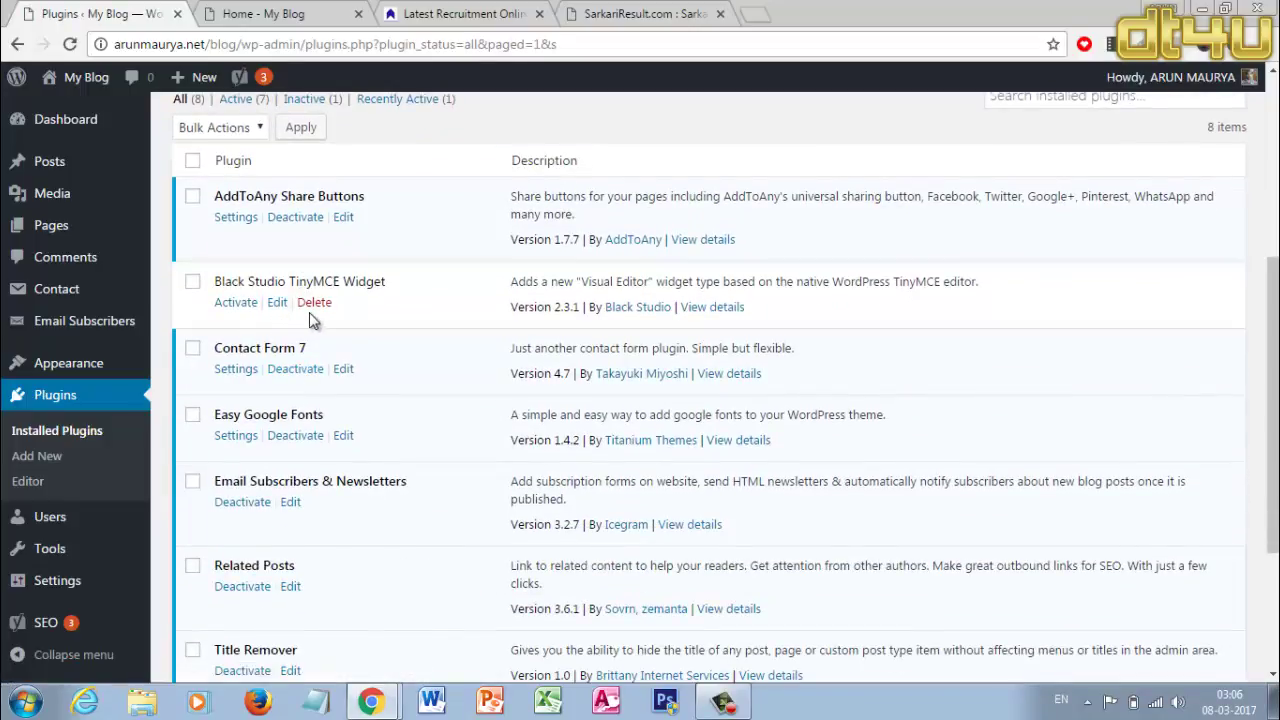
{"action": "left_click", "coordinate": [314, 302]}
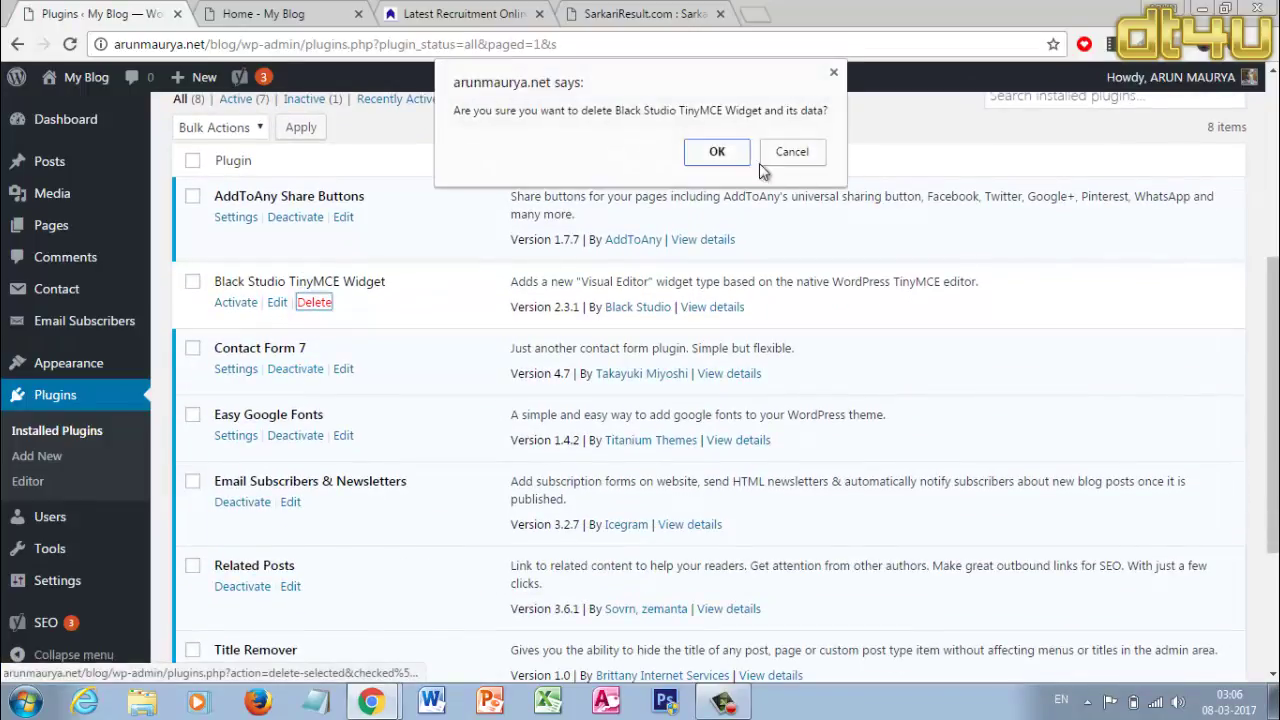
{"action": "left_click", "coordinate": [712, 157]}
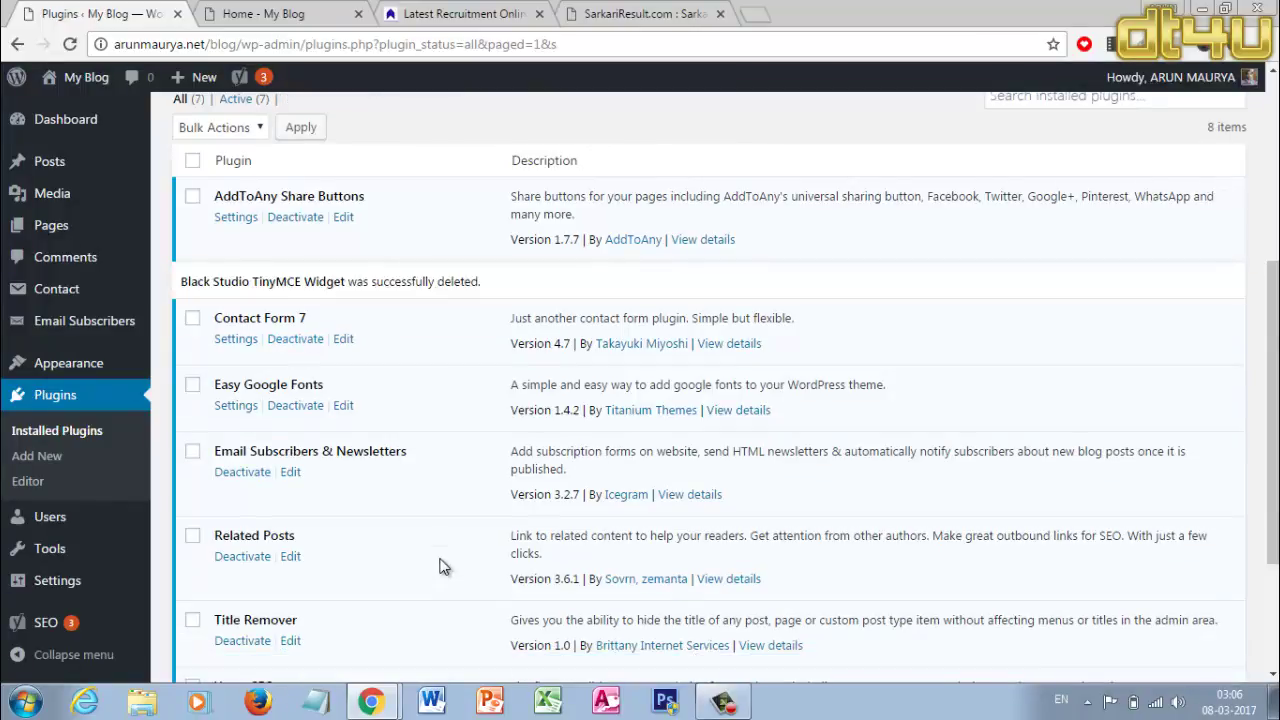
- Copy the plugin name from the theme's recommendation notice and search the plugins available to add for "Beaver Builder"
{"action": "scroll", "coordinate": [443, 566], "scroll_direction": "down", "scroll_amount": 3}
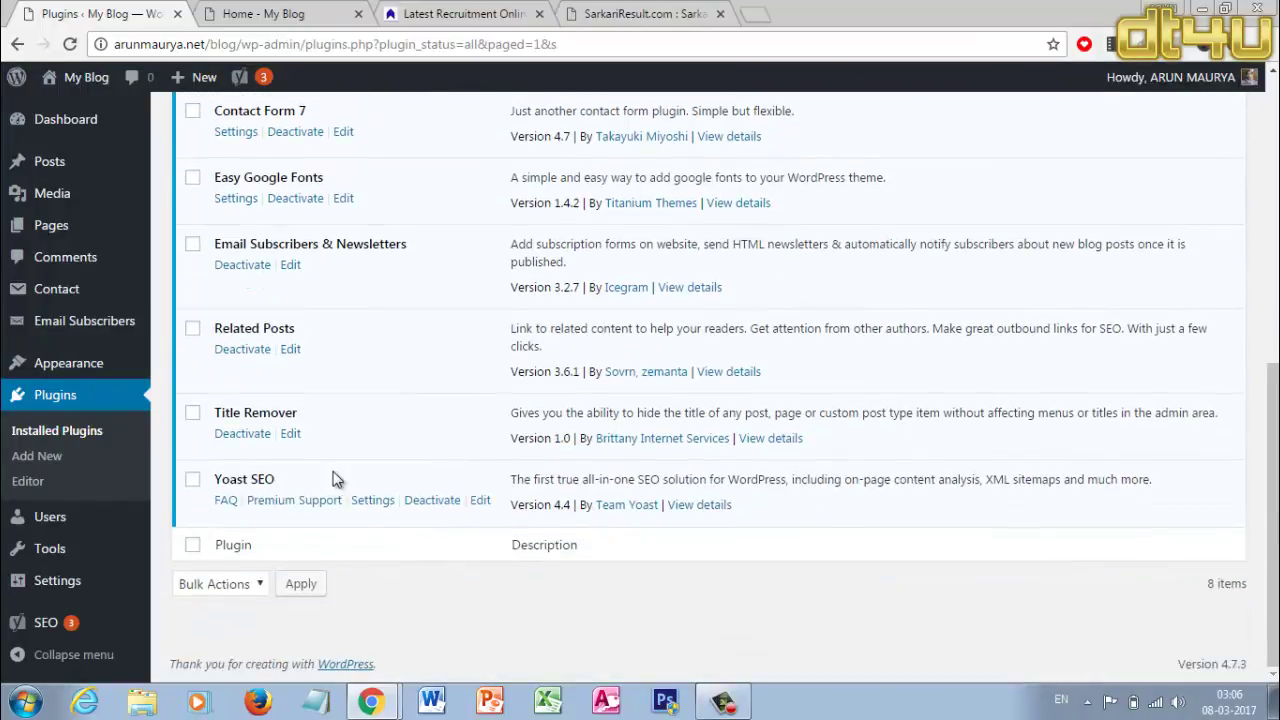
{"action": "scroll", "coordinate": [335, 479], "scroll_direction": "up", "scroll_amount": 5}
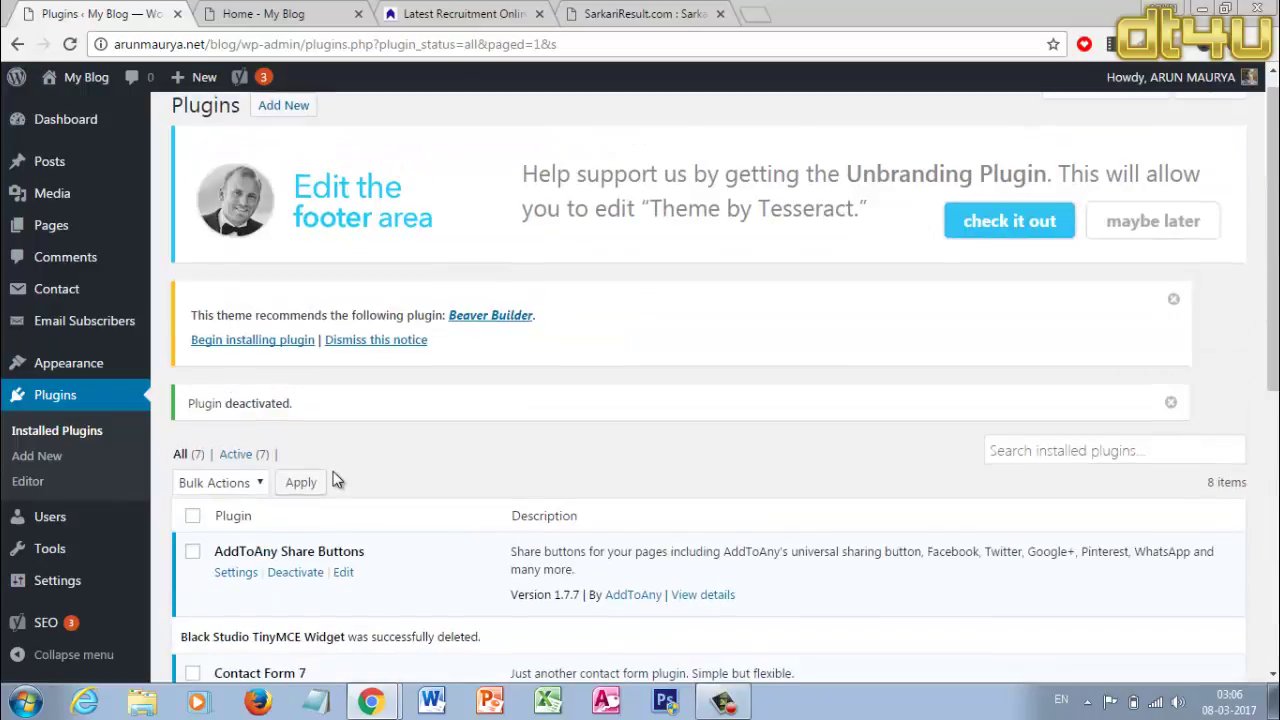
{"action": "left_click_drag", "start_coordinate": [525, 318], "coordinate": [449, 316]}
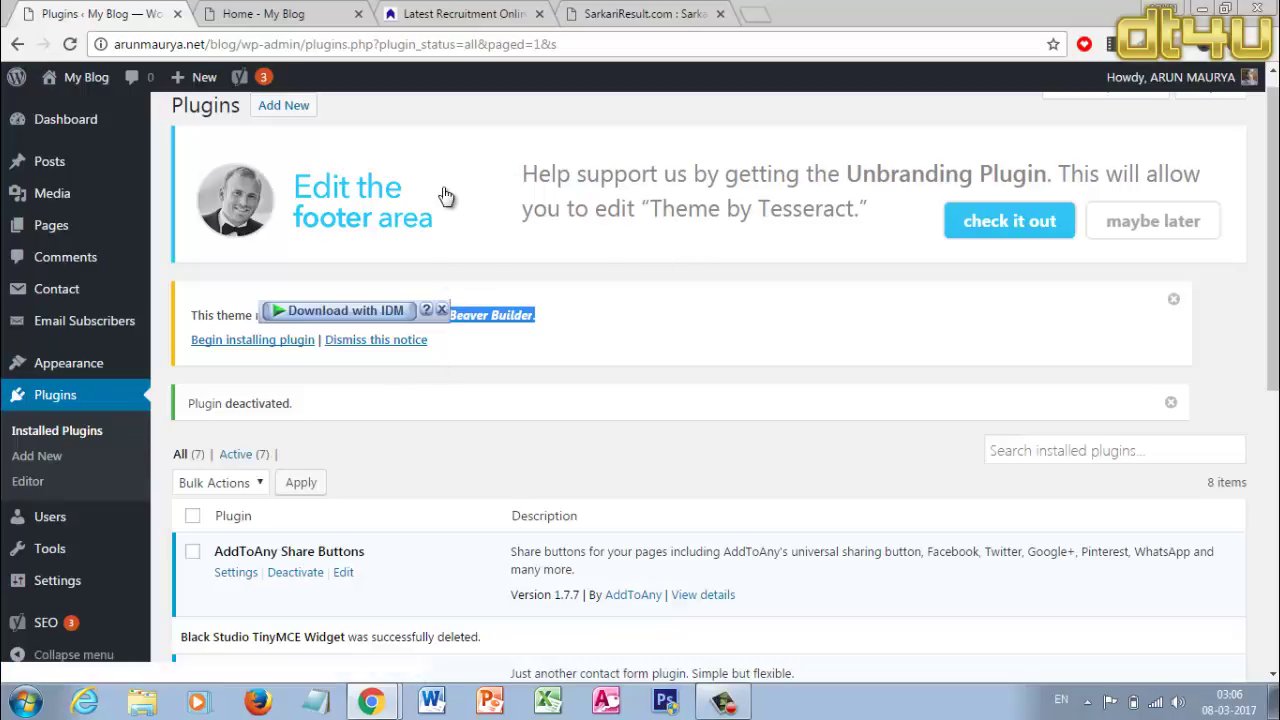
{"action": "scroll", "coordinate": [300, 140], "scroll_direction": "up", "scroll_amount": 1}
{"action": "left_click", "coordinate": [281, 128]}
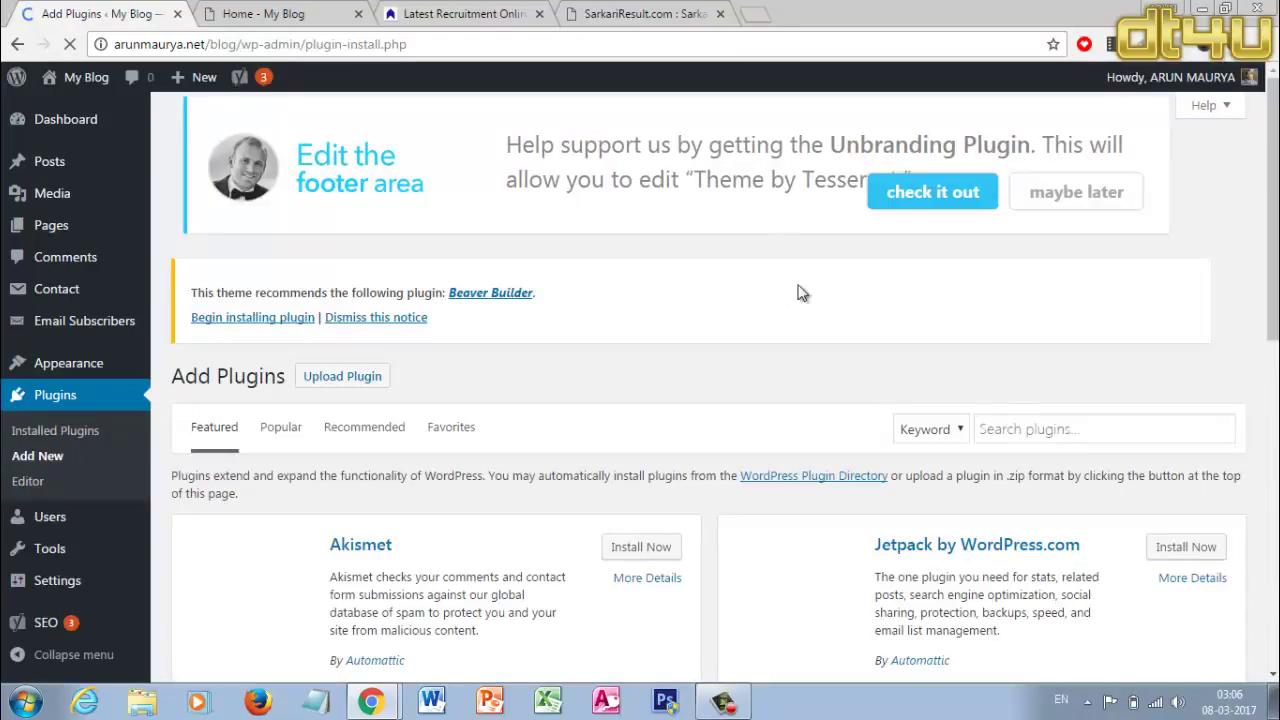
{"action": "scroll", "coordinate": [789, 375], "scroll_direction": "down", "scroll_amount": 2}
{"action": "left_click", "coordinate": [1044, 248]}
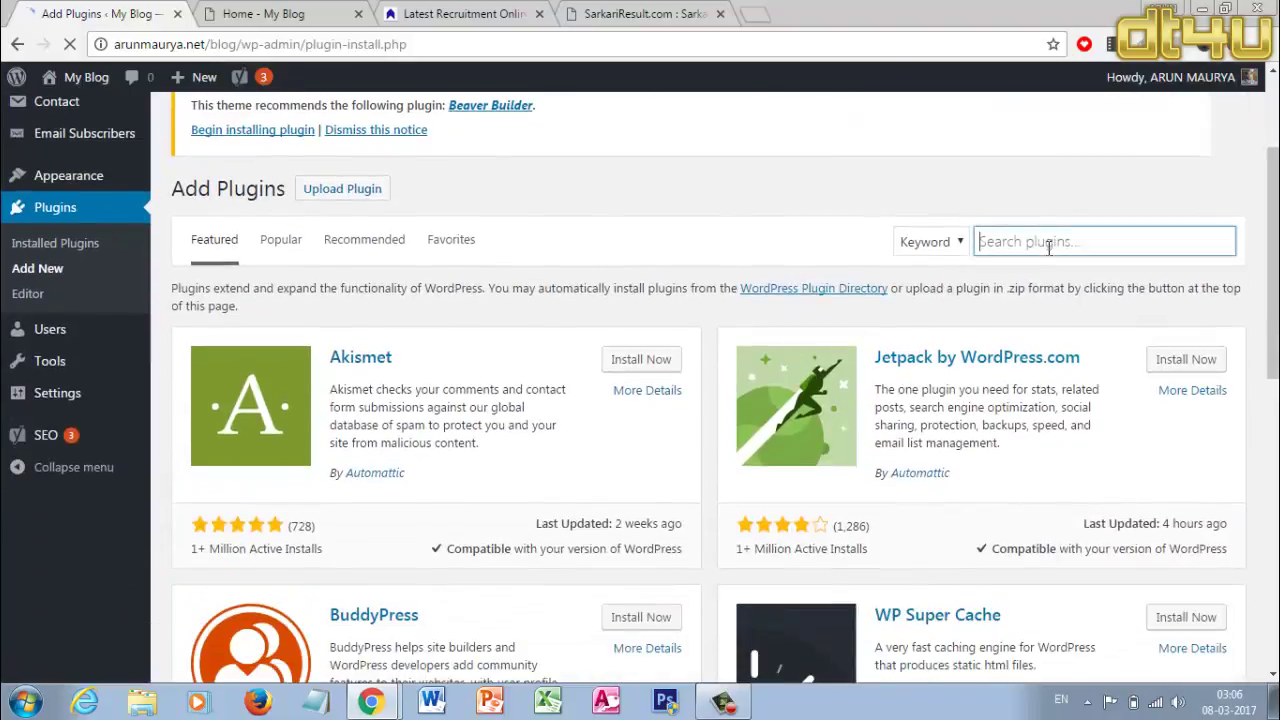
{"action": "type", "text": "Beaver Builder."}
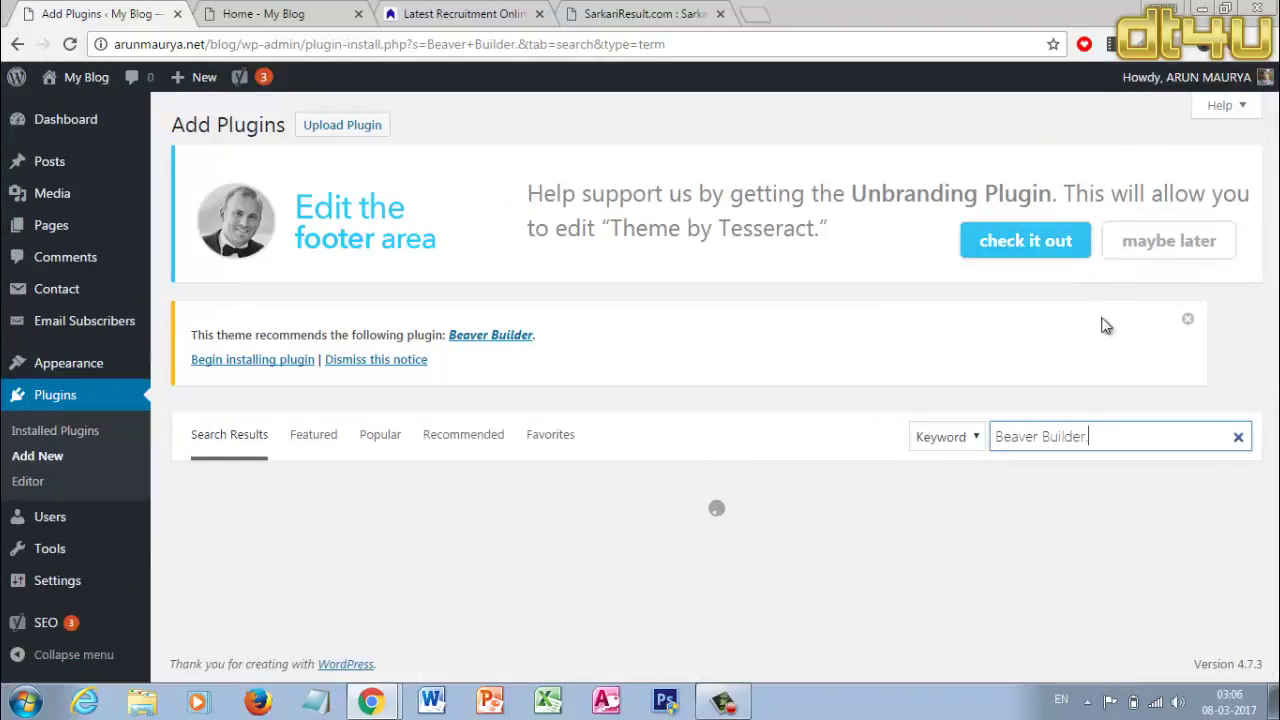
{"action": "key", "text": "BackSpace"}
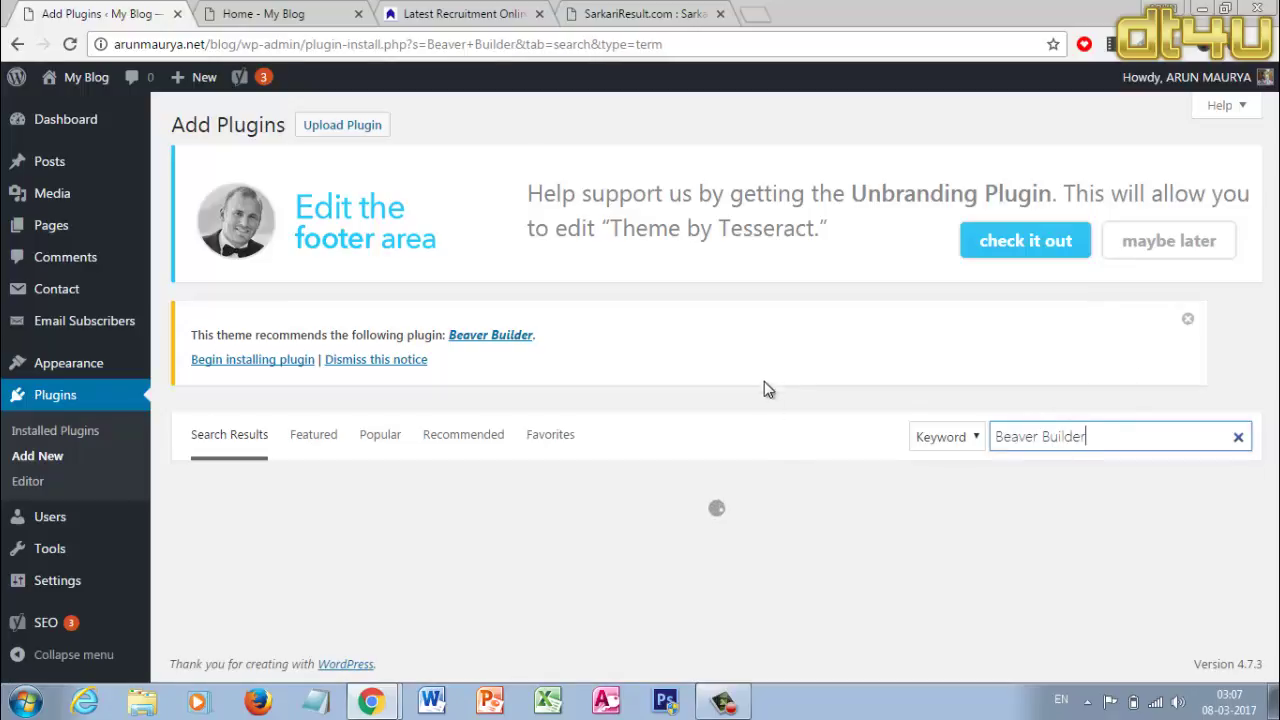
{"action": "left_click", "coordinate": [787, 437]}
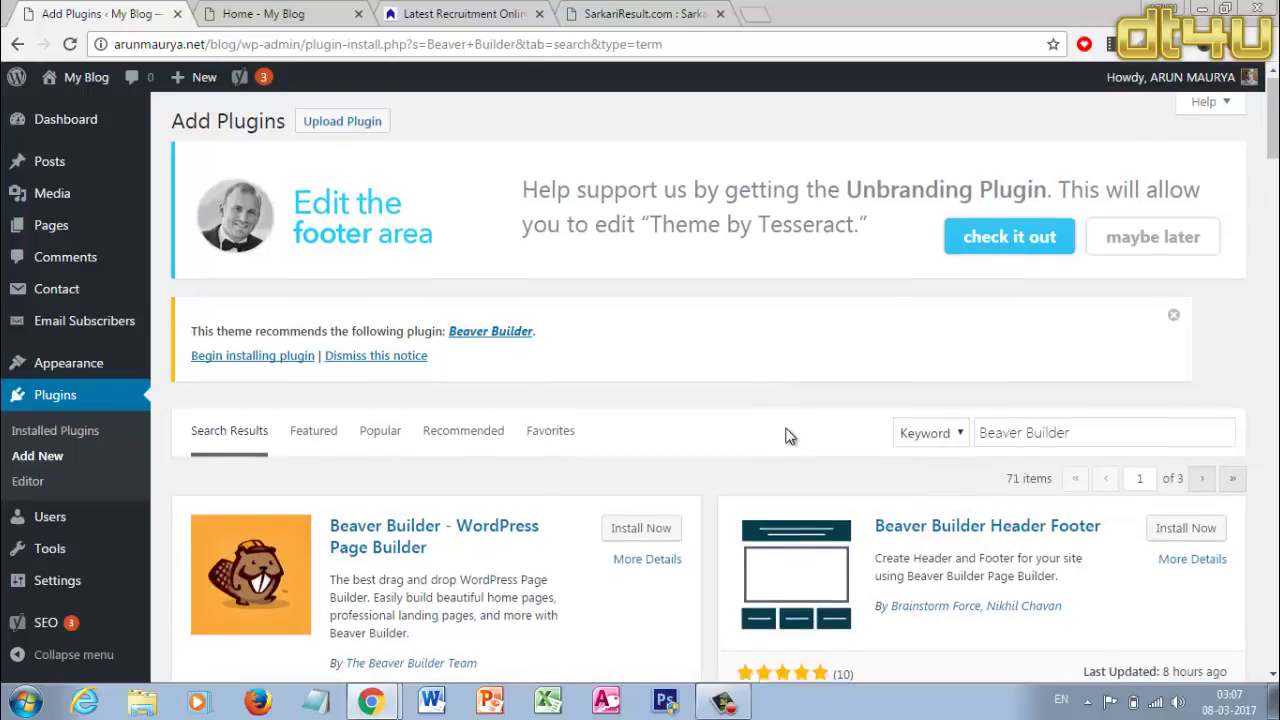
- Install and activate the Beaver Builder - WordPress Page Builder plugin from the search results
{"action": "scroll", "coordinate": [720, 428], "scroll_direction": "down", "scroll_amount": 4}
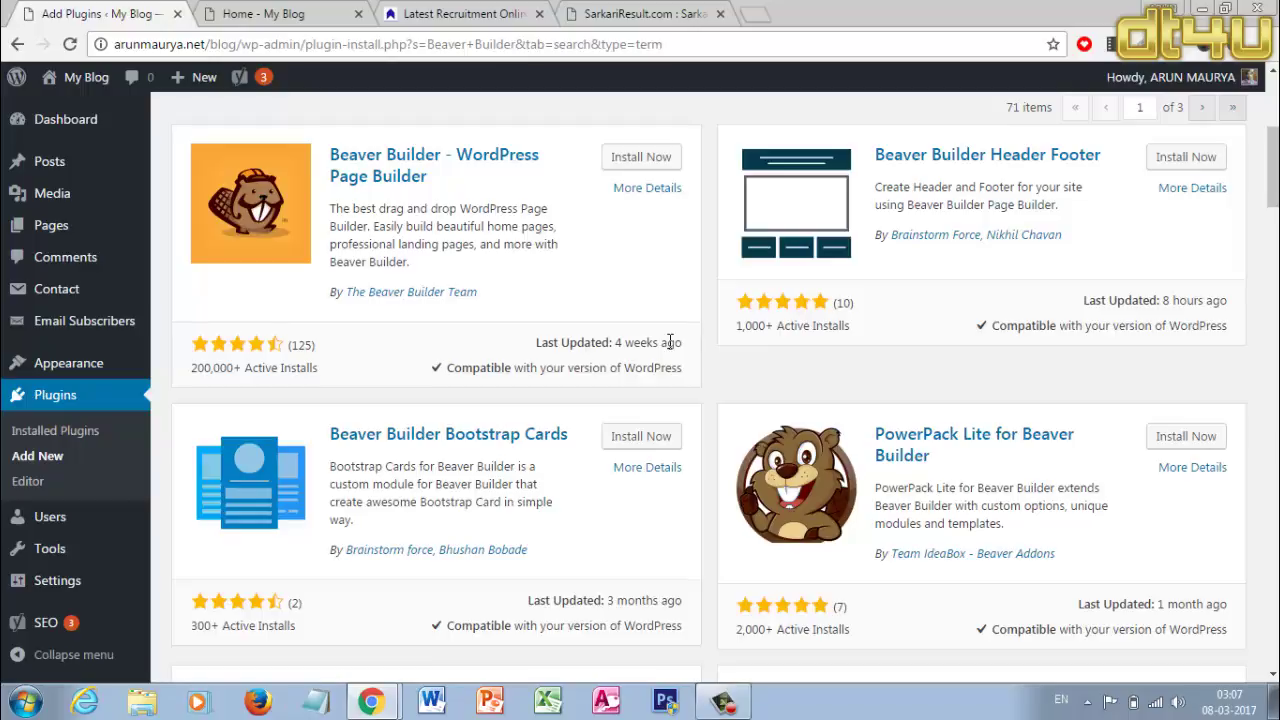
{"action": "left_click", "coordinate": [641, 157]}
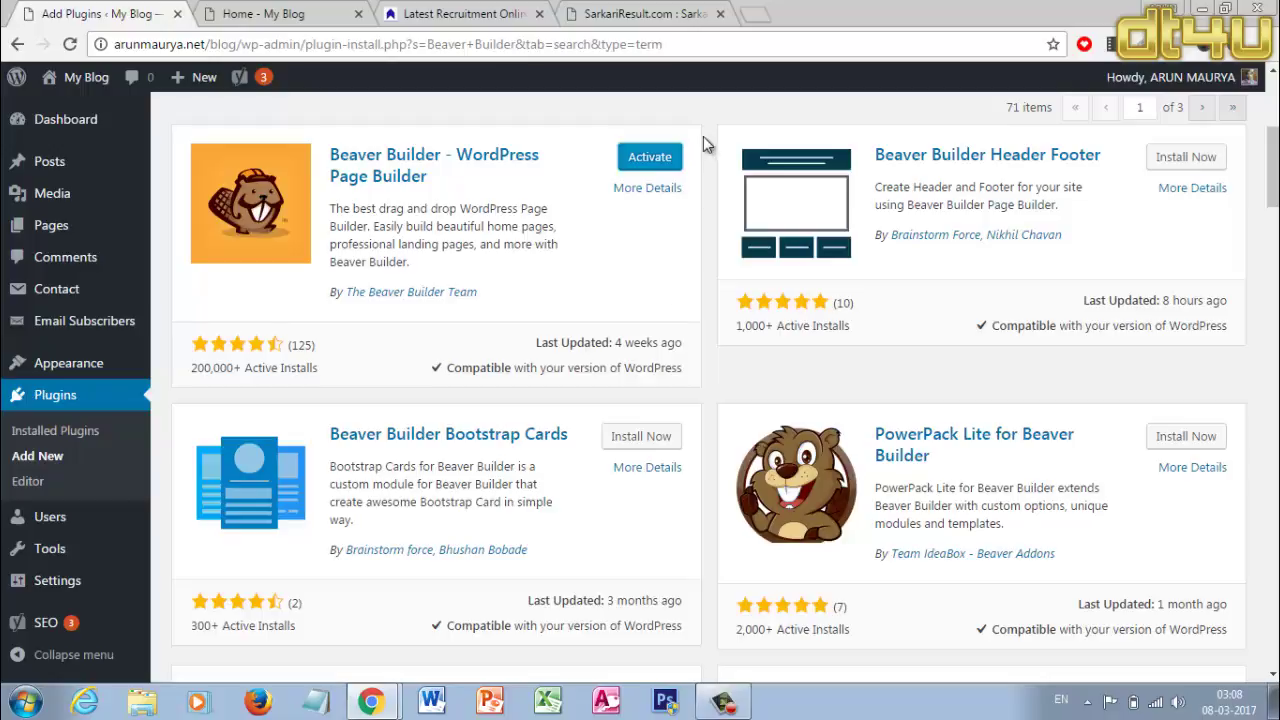
{"action": "left_click", "coordinate": [654, 157]}
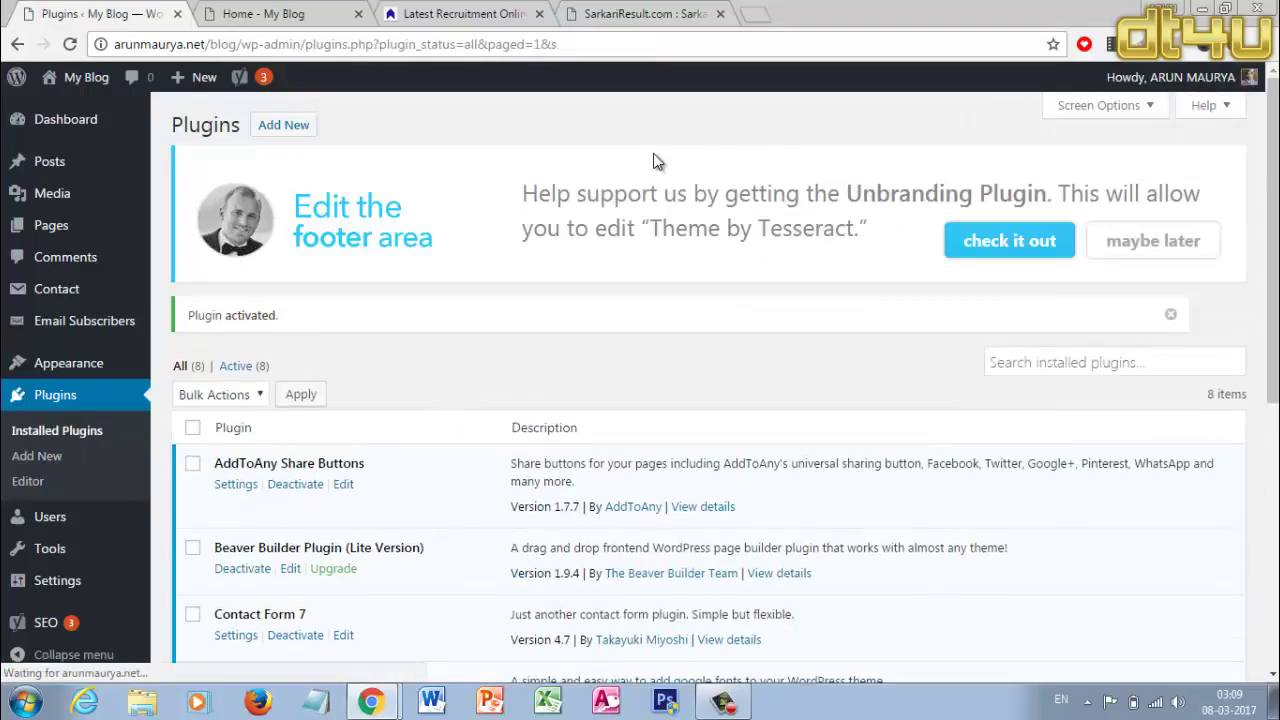
{"action": "scroll", "coordinate": [766, 403], "scroll_direction": "down", "scroll_amount": 3}
{"action": "scroll", "coordinate": [762, 392], "scroll_direction": "down", "scroll_amount": 2}
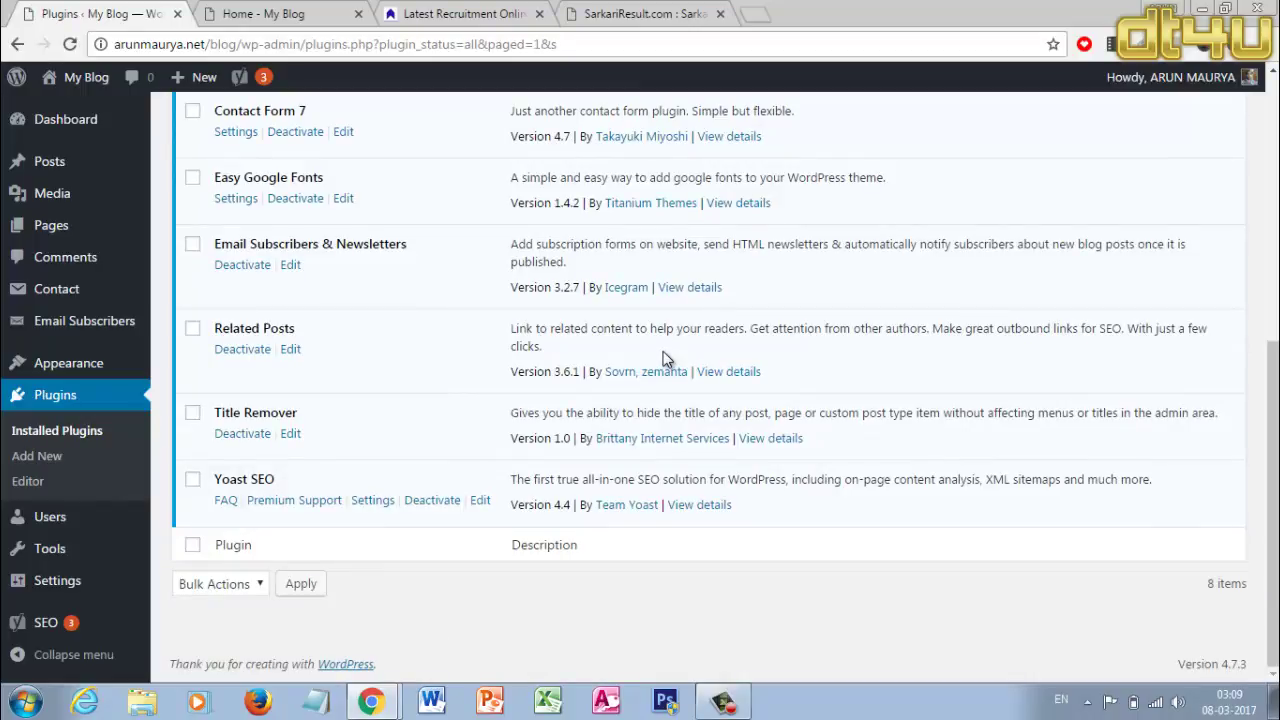
{"action": "scroll", "coordinate": [667, 358], "scroll_direction": "up", "scroll_amount": 1}
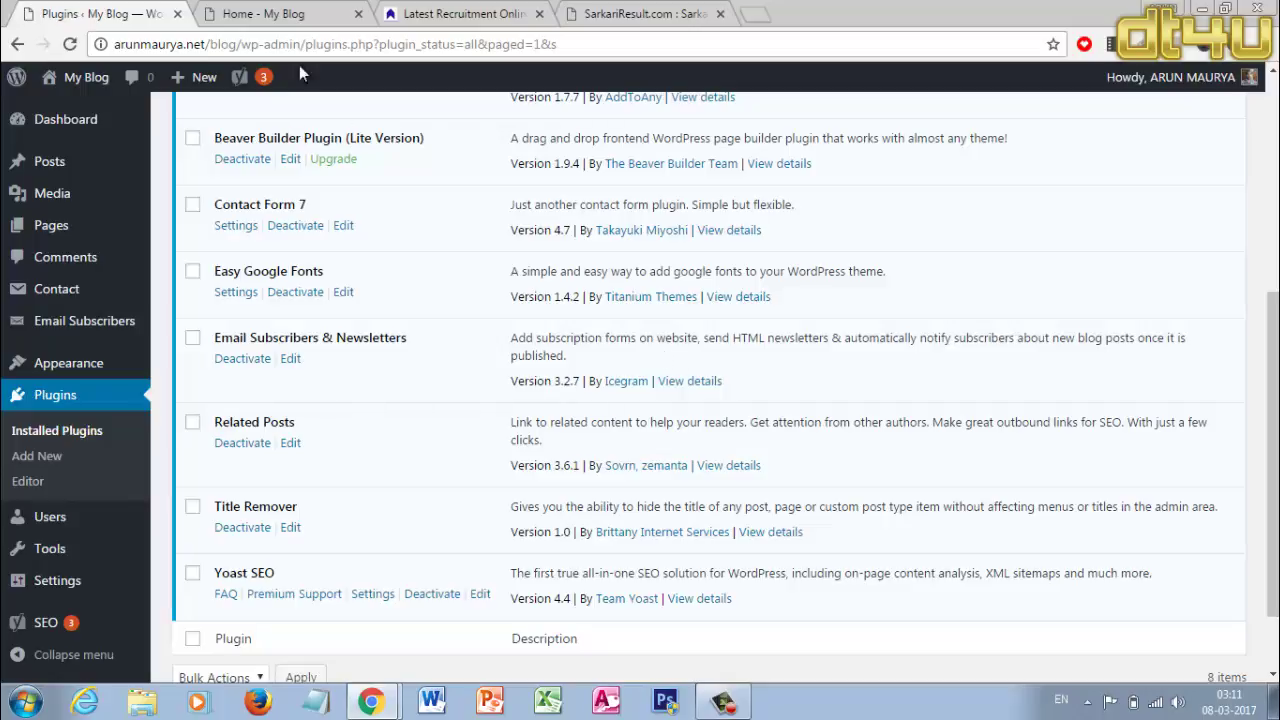
- Reload the live Home page of the blog and check its layout and the Page Builder option
{"action": "left_click", "coordinate": [297, 14]}
{"action": "left_click", "coordinate": [148, 13]}
{"action": "left_click", "coordinate": [255, 13]}
{"action": "left_click", "coordinate": [70, 45]}
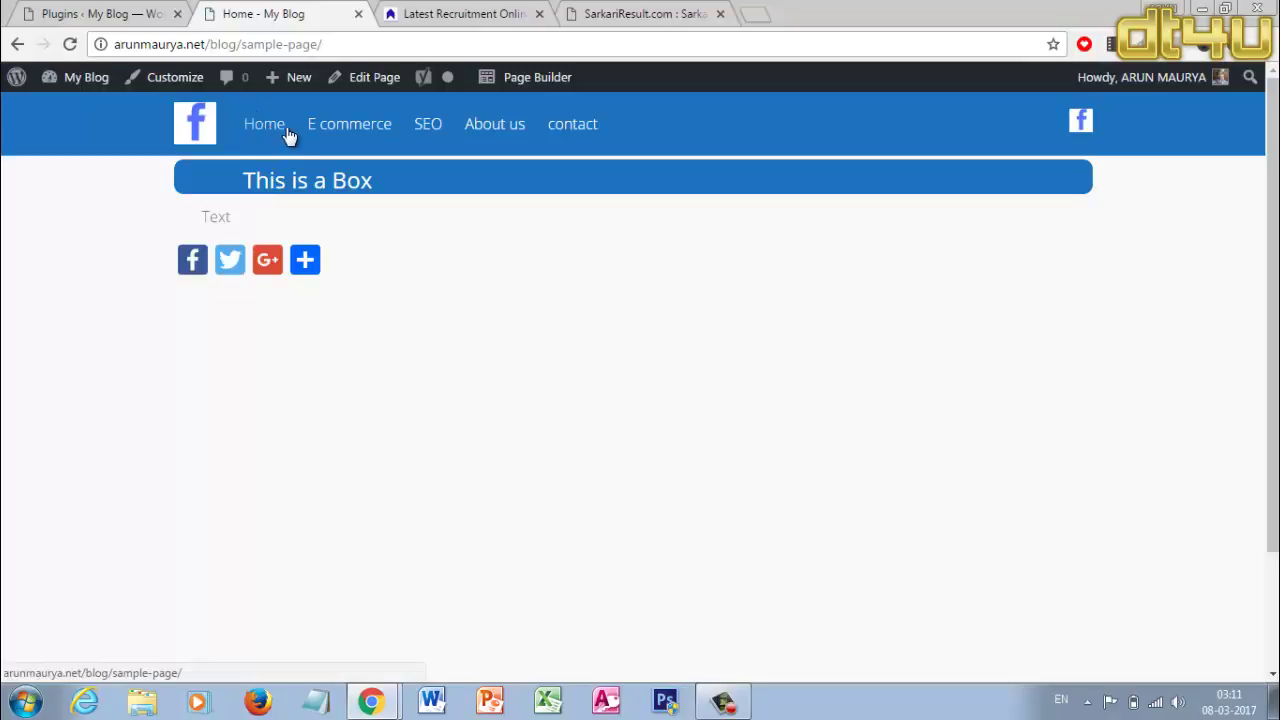
- In the reading settings, make the front page a static page showing Home, and save the changes
{"action": "left_click", "coordinate": [123, 14]}
{"action": "mouse_move", "coordinate": [75, 550]}
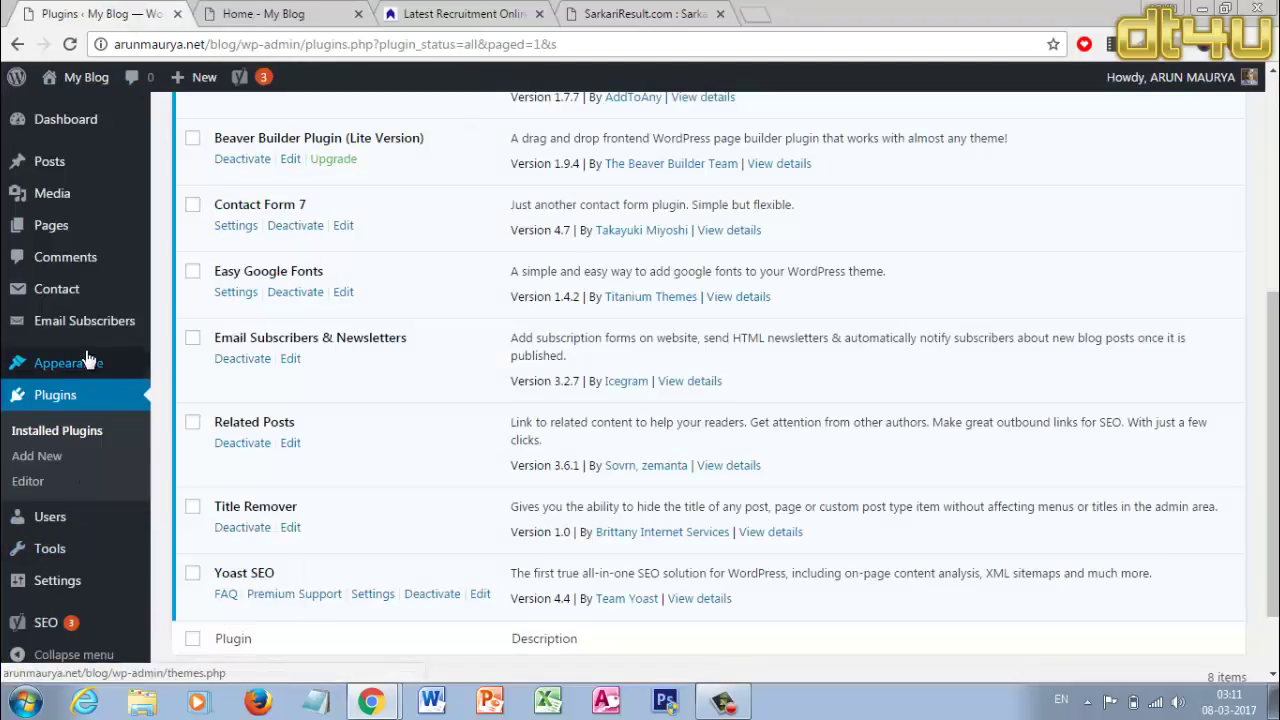
{"action": "mouse_move", "coordinate": [84, 578]}
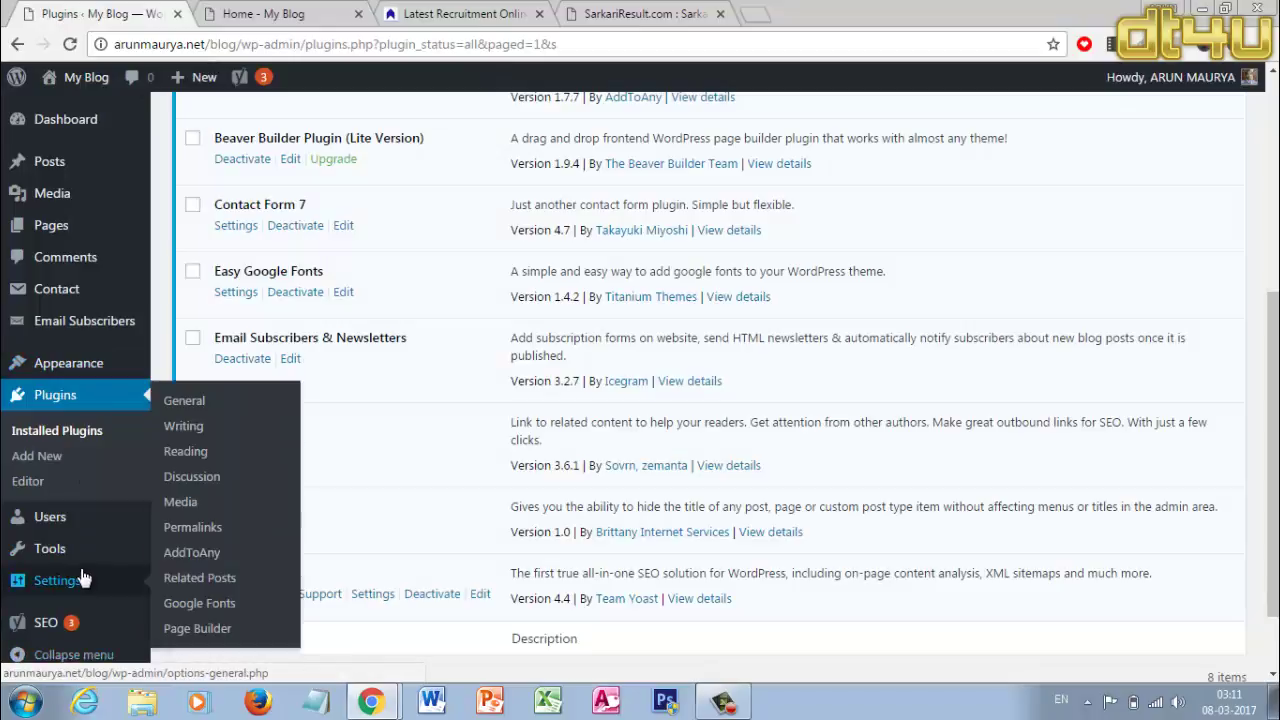
{"action": "left_click", "coordinate": [191, 449]}
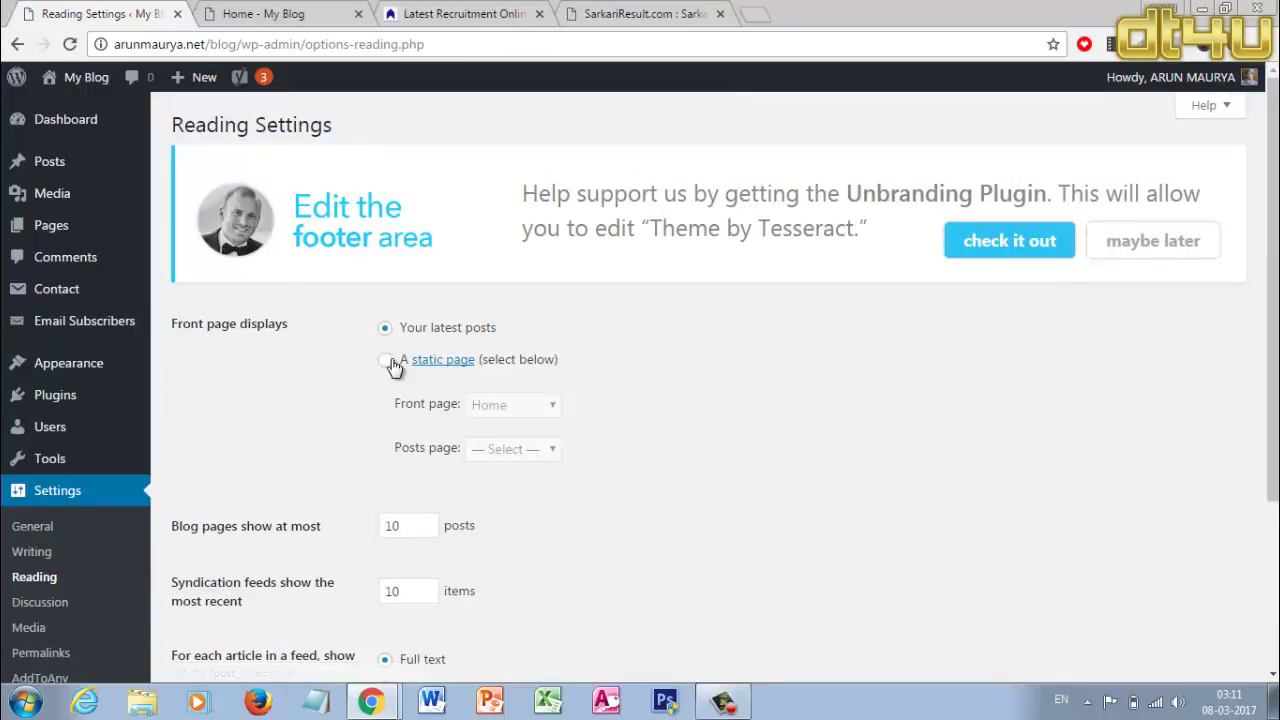
{"action": "left_click", "coordinate": [390, 362]}
{"action": "left_click", "coordinate": [496, 410]}
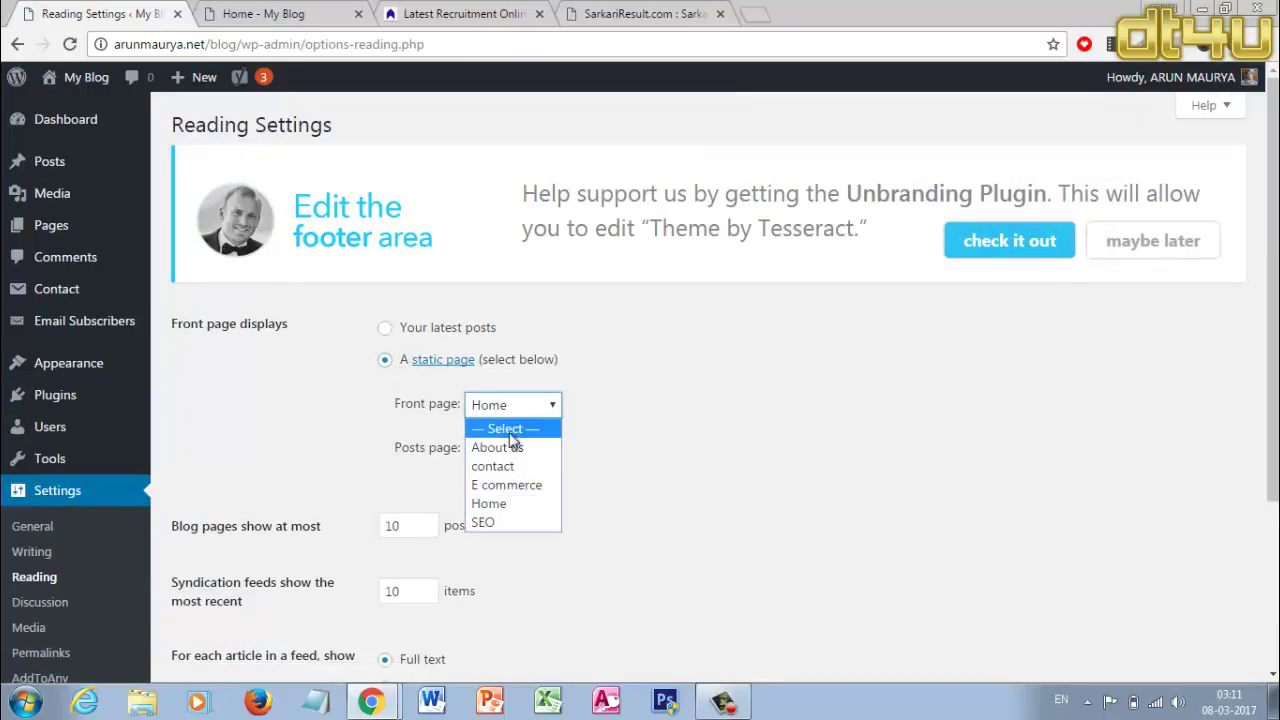
{"action": "left_click", "coordinate": [510, 504]}
{"action": "scroll", "coordinate": [640, 446], "scroll_direction": "down", "scroll_amount": 3}
{"action": "left_click", "coordinate": [246, 586]}
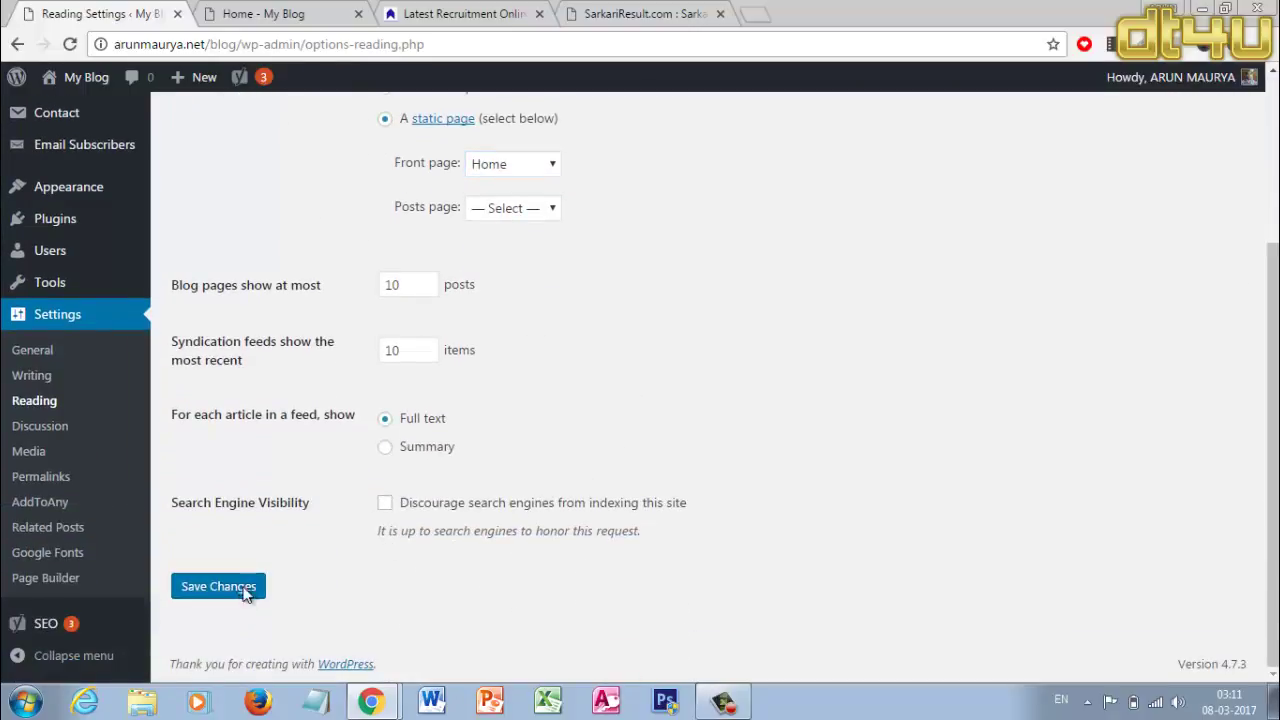
- Reload the live blog and open its Home page to check the new front page
{"action": "left_click", "coordinate": [285, 12]}
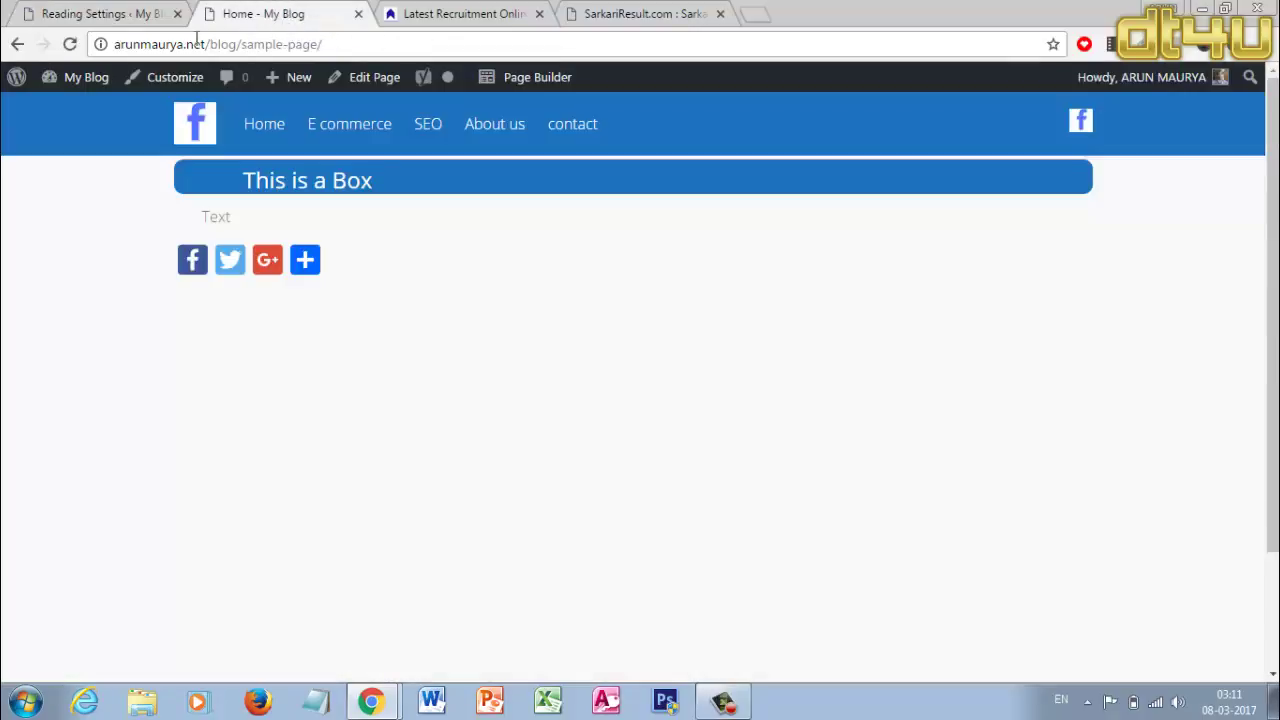
{"action": "left_click", "coordinate": [70, 46]}
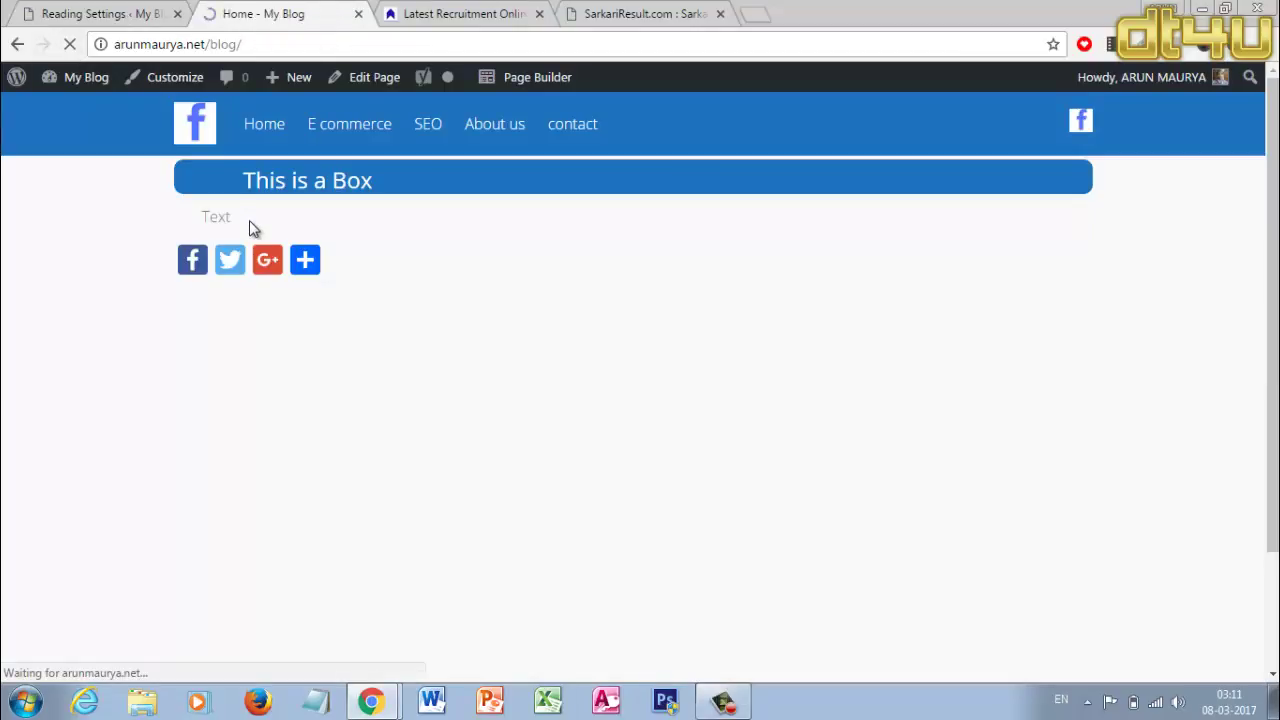
{"action": "left_click", "coordinate": [275, 122]}
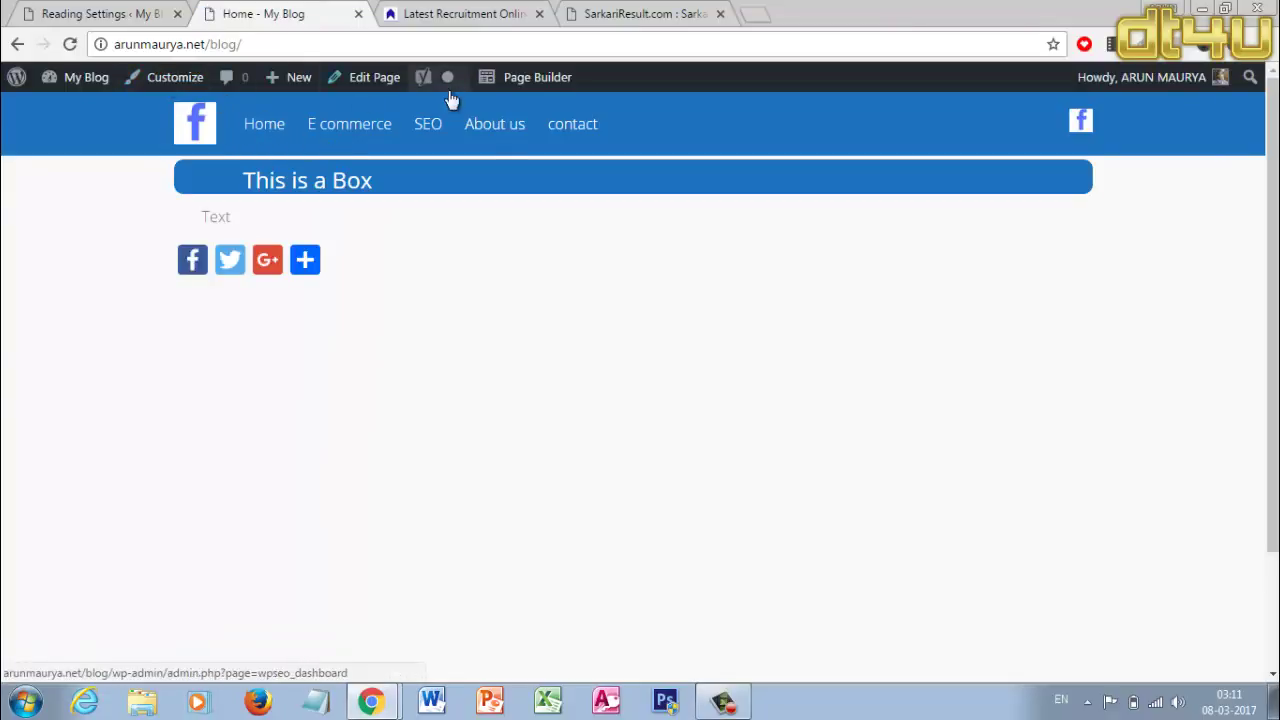
{"action": "key", "text": "ctrl+shift+Tab"}
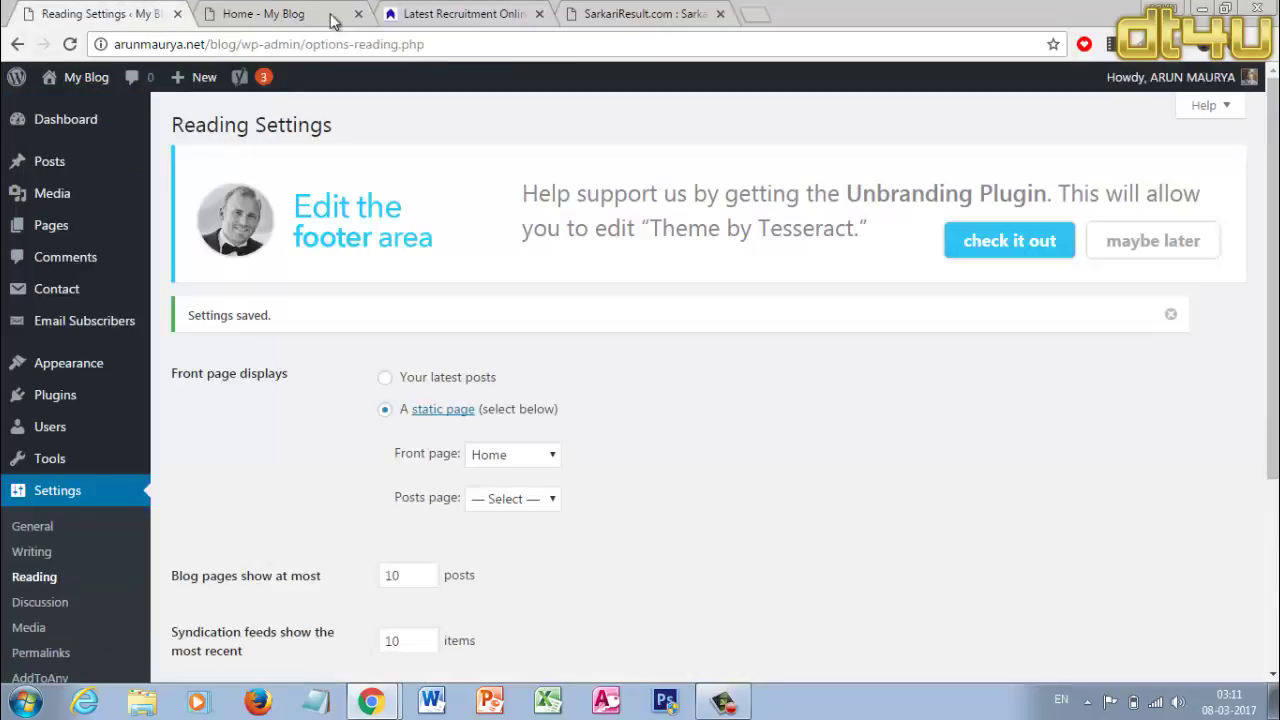
{"action": "left_click", "coordinate": [290, 13]}
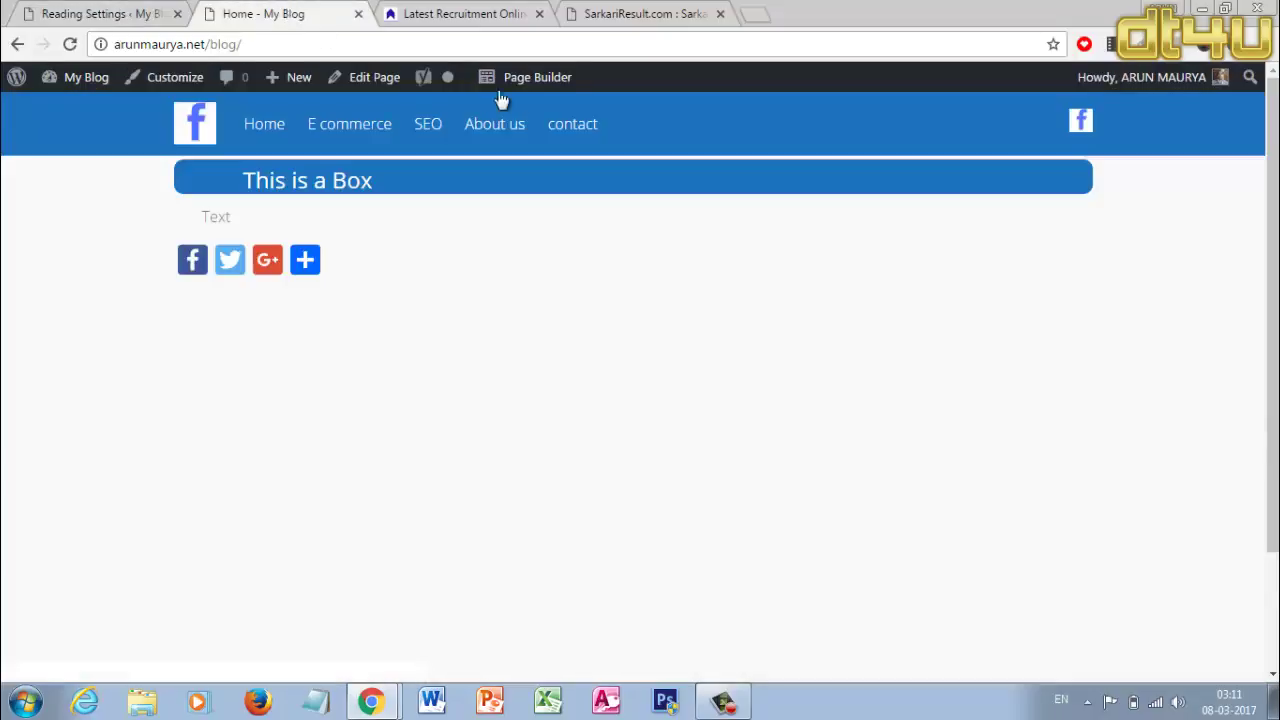
{"action": "left_click", "coordinate": [150, 12]}
{"action": "left_click", "coordinate": [280, 12]}
{"action": "left_click", "coordinate": [170, 10]}
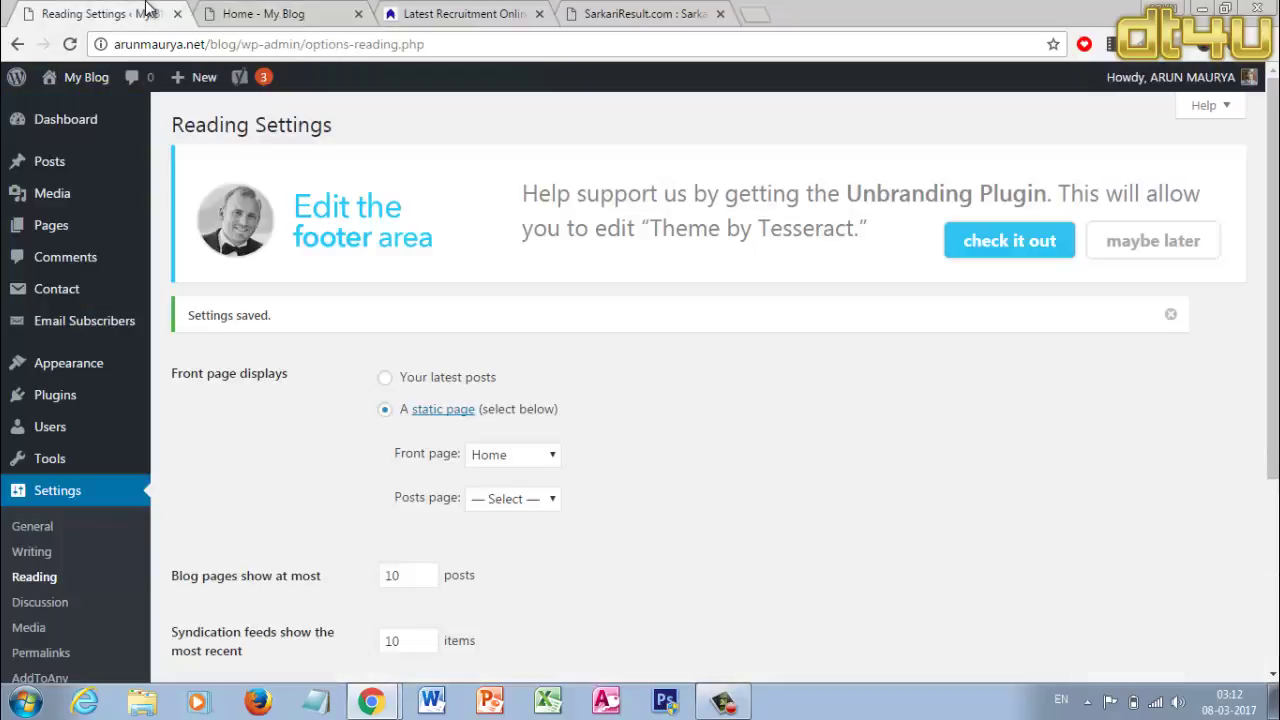
- Enable Posts as a post type in the Page Builder settings, alongside Pages, and save the post types
{"action": "scroll", "coordinate": [84, 430], "scroll_direction": "down", "scroll_amount": 3}
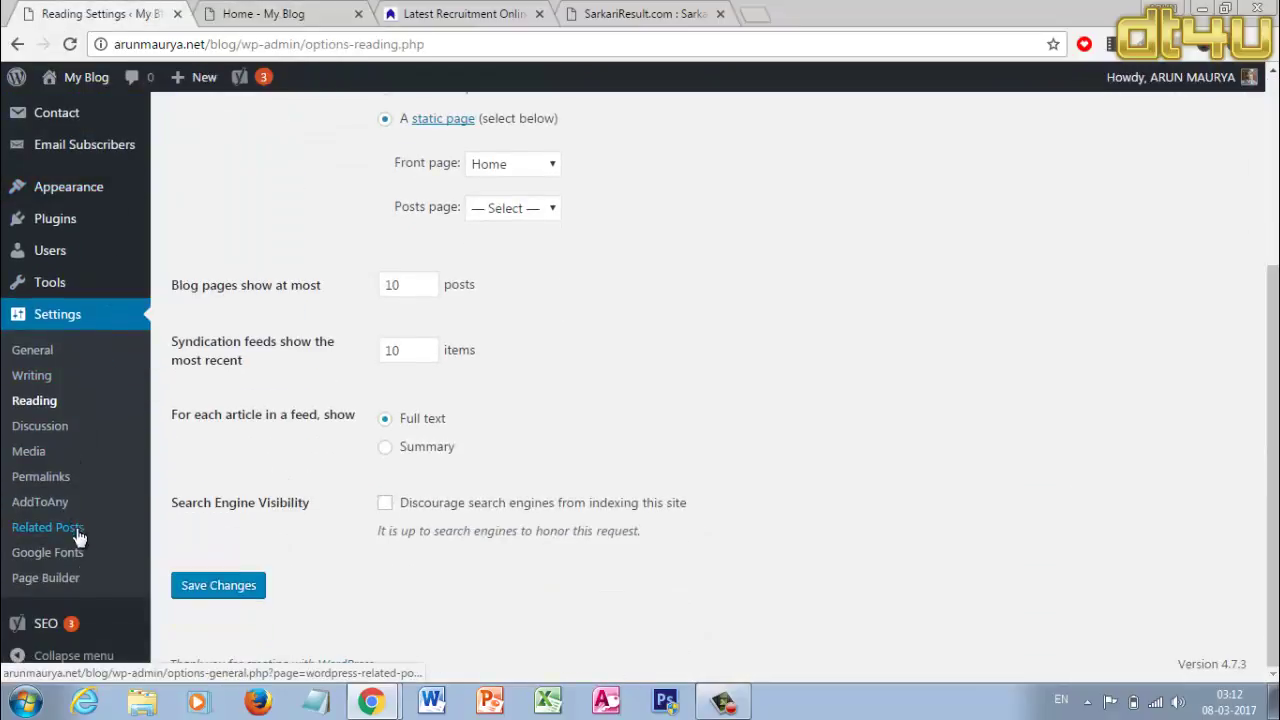
{"action": "left_click", "coordinate": [68, 582]}
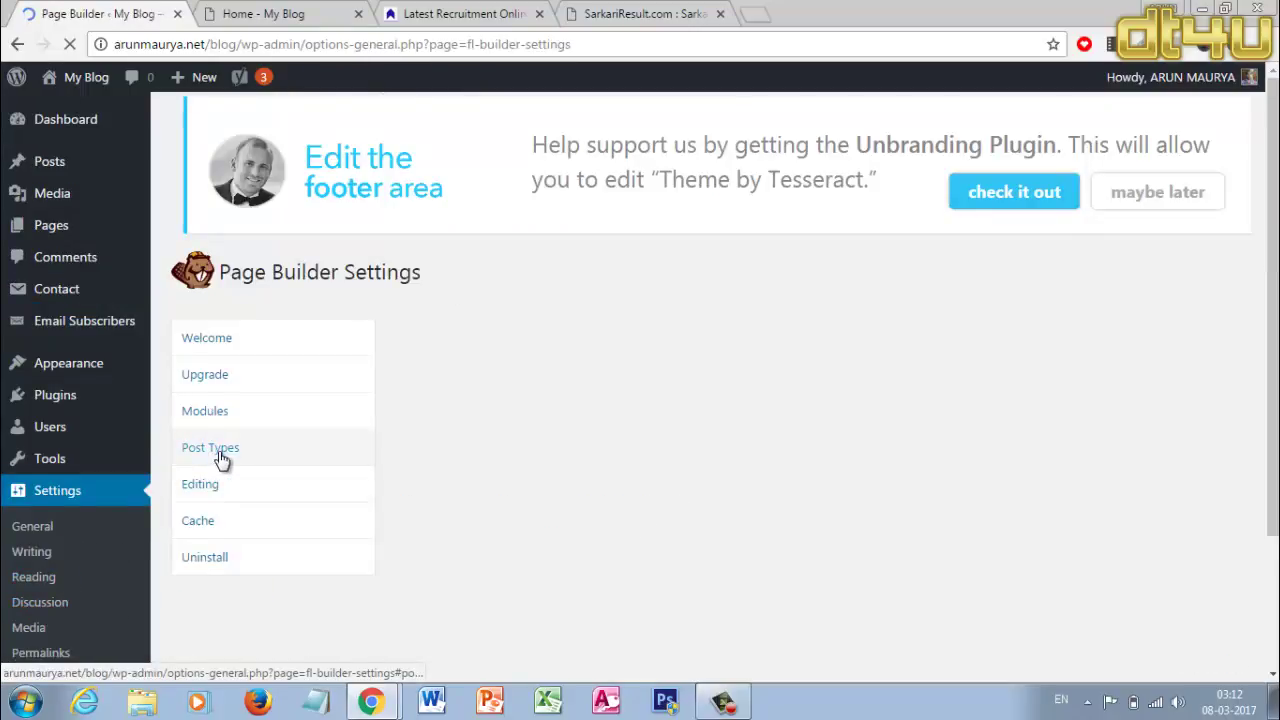
{"action": "scroll", "coordinate": [220, 450], "scroll_direction": "down", "scroll_amount": 2}
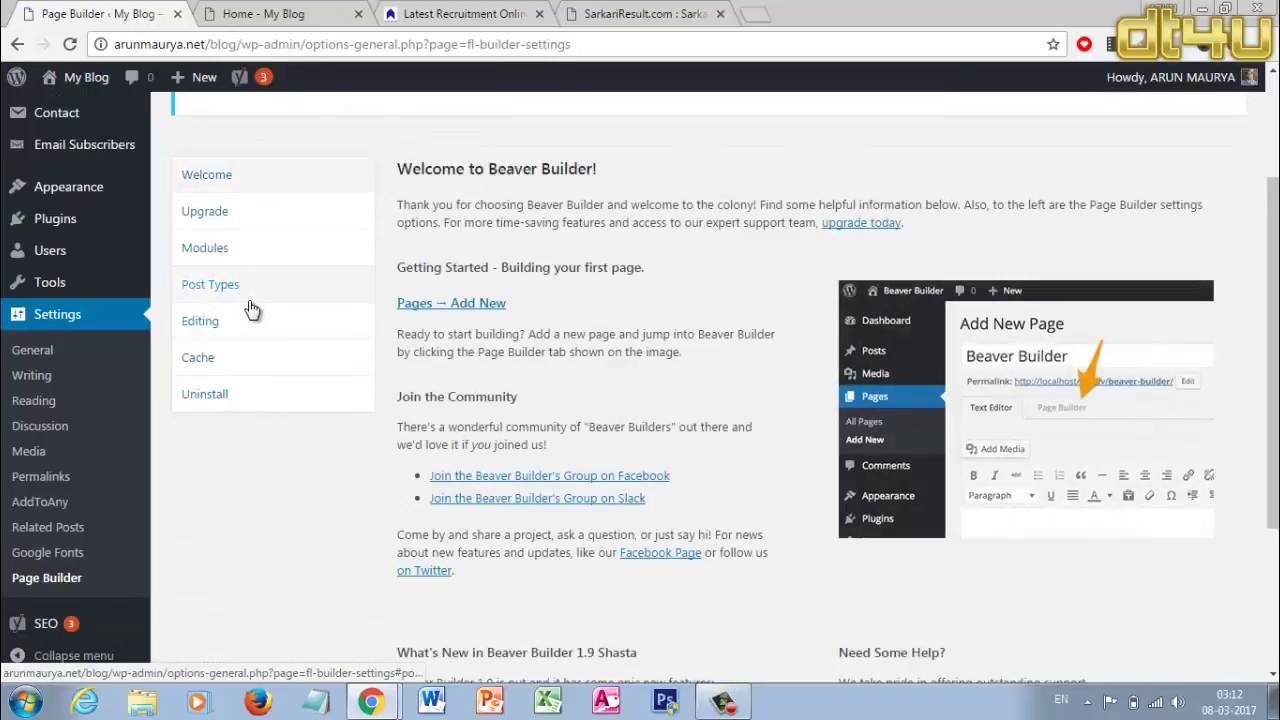
{"action": "left_click", "coordinate": [225, 287]}
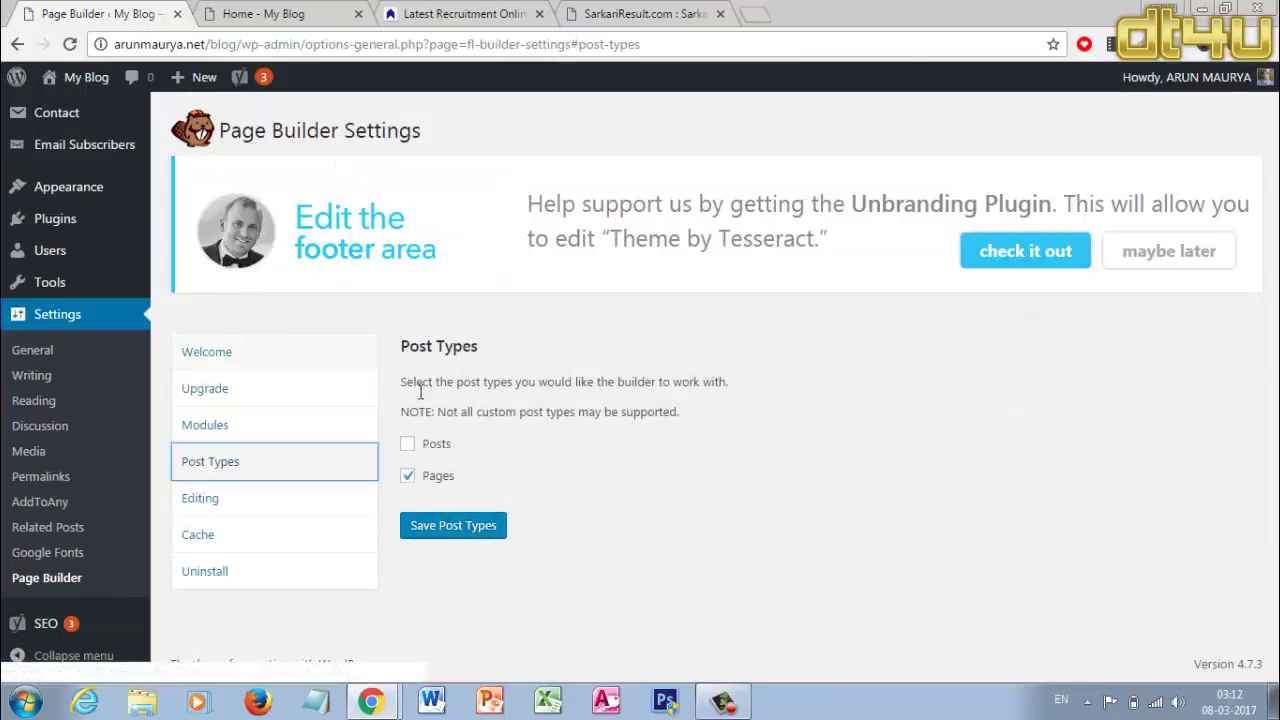
{"action": "left_click", "coordinate": [408, 445]}
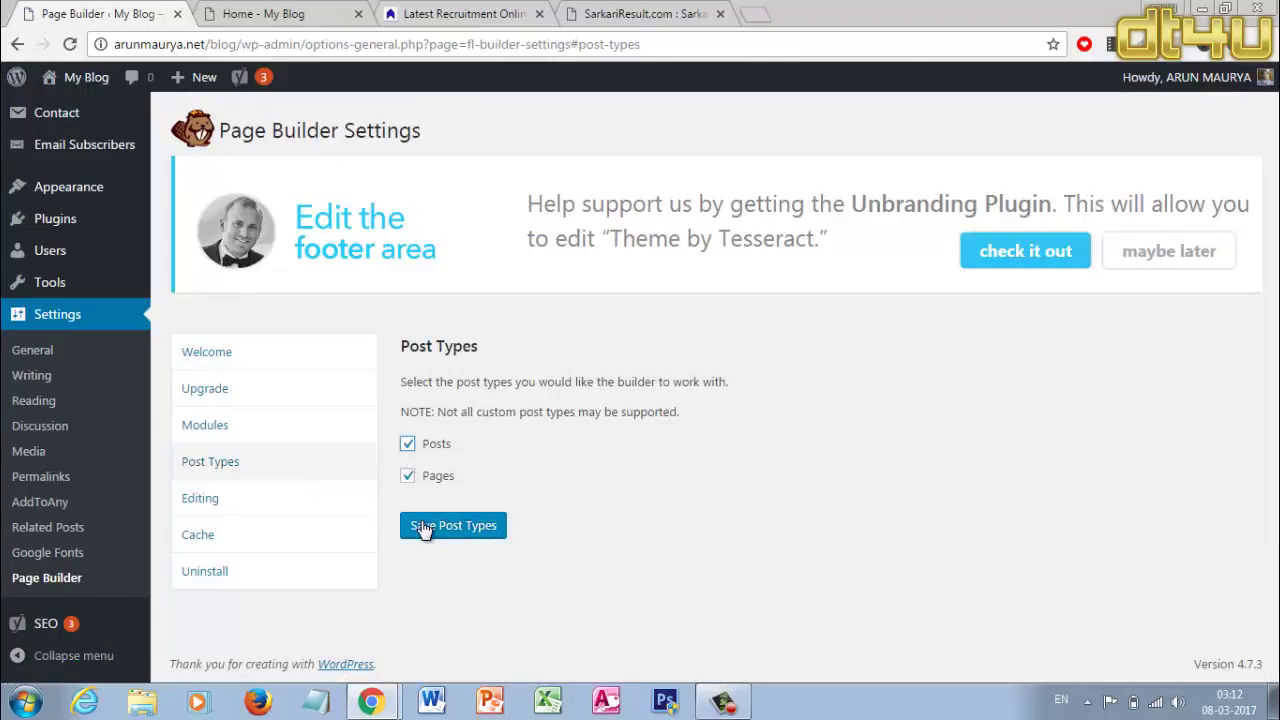
{"action": "left_click", "coordinate": [425, 528]}
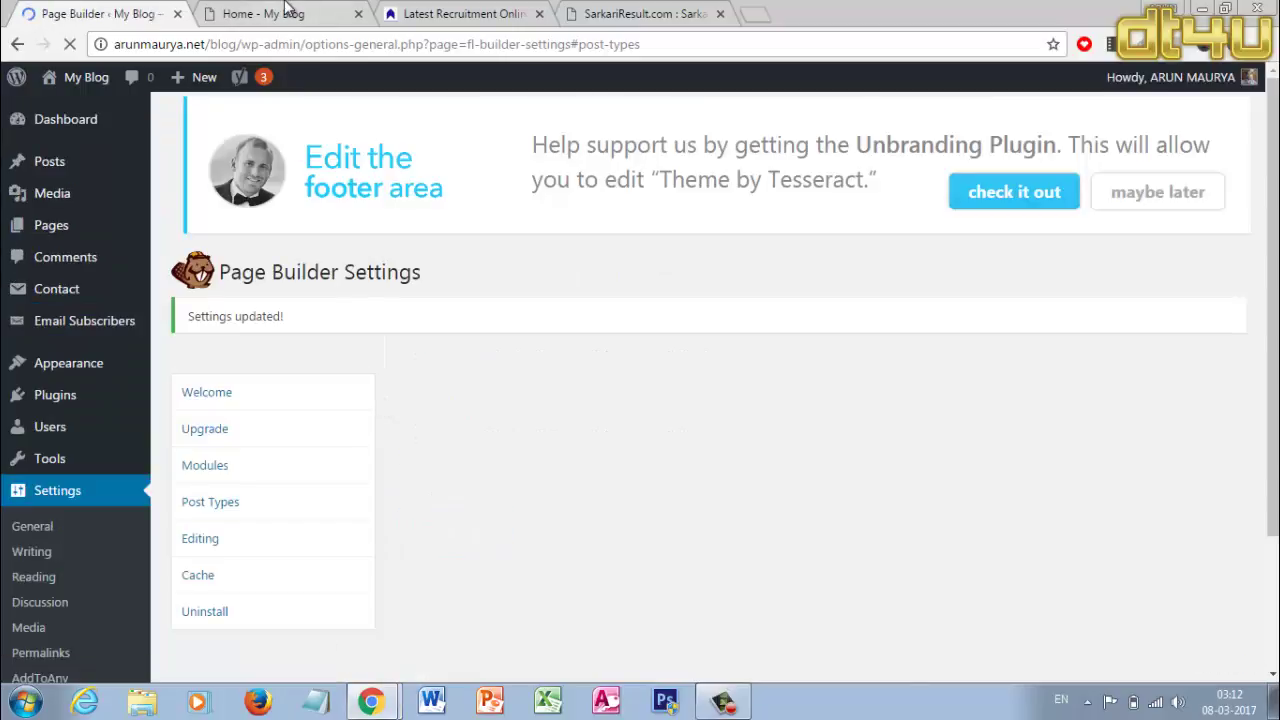
- Launch Page Builder on the live Home page and open the list of all pages in the blog's admin
{"action": "left_click", "coordinate": [287, 12]}
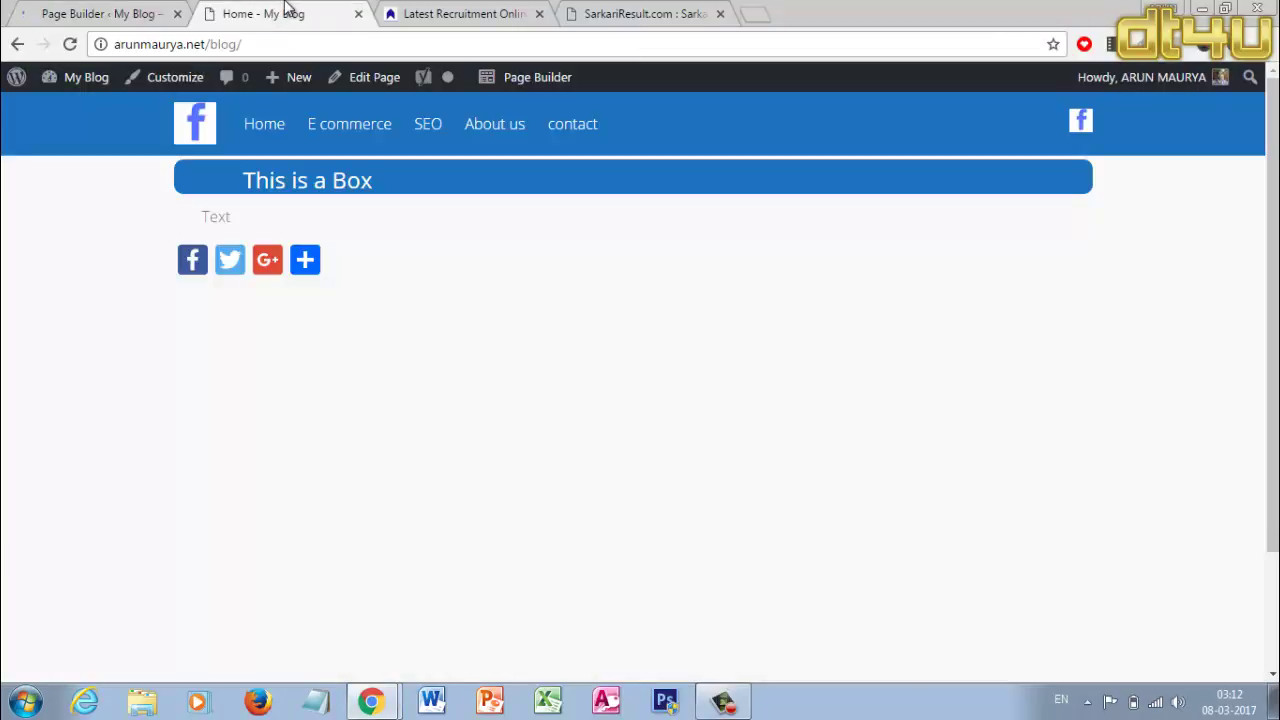
{"action": "left_click", "coordinate": [547, 79]}
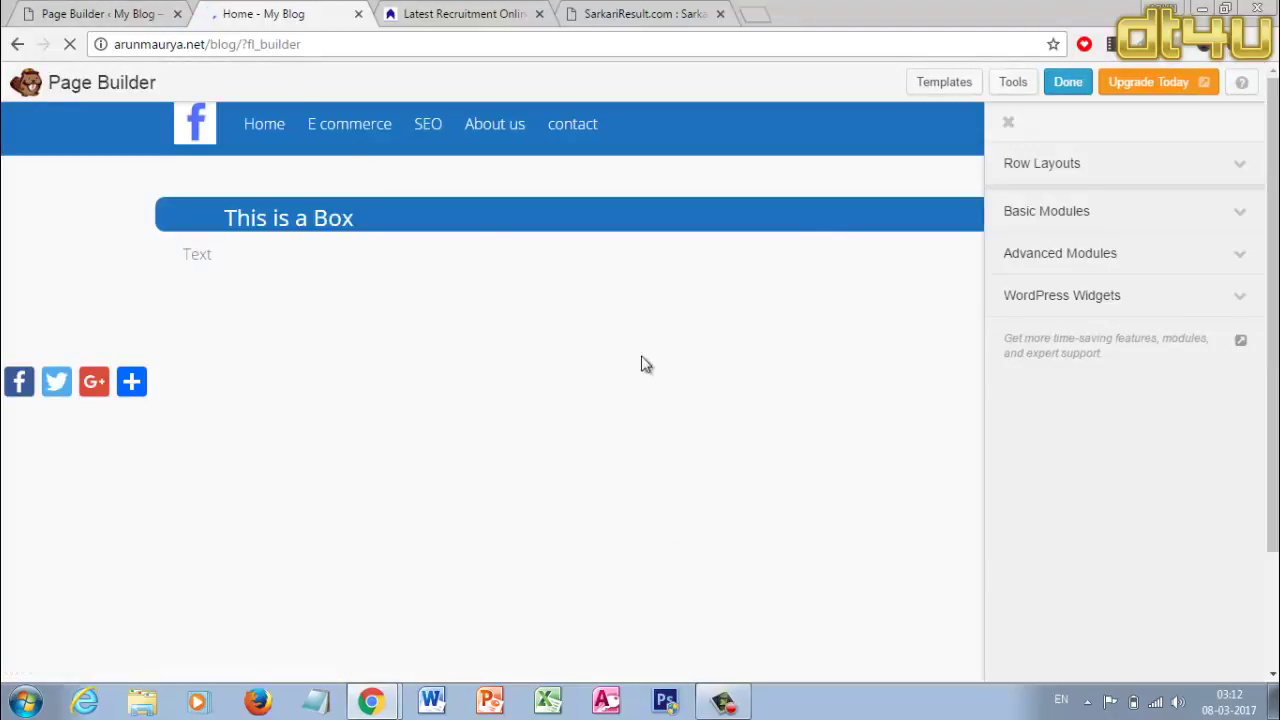
{"action": "left_click", "coordinate": [76, 12]}
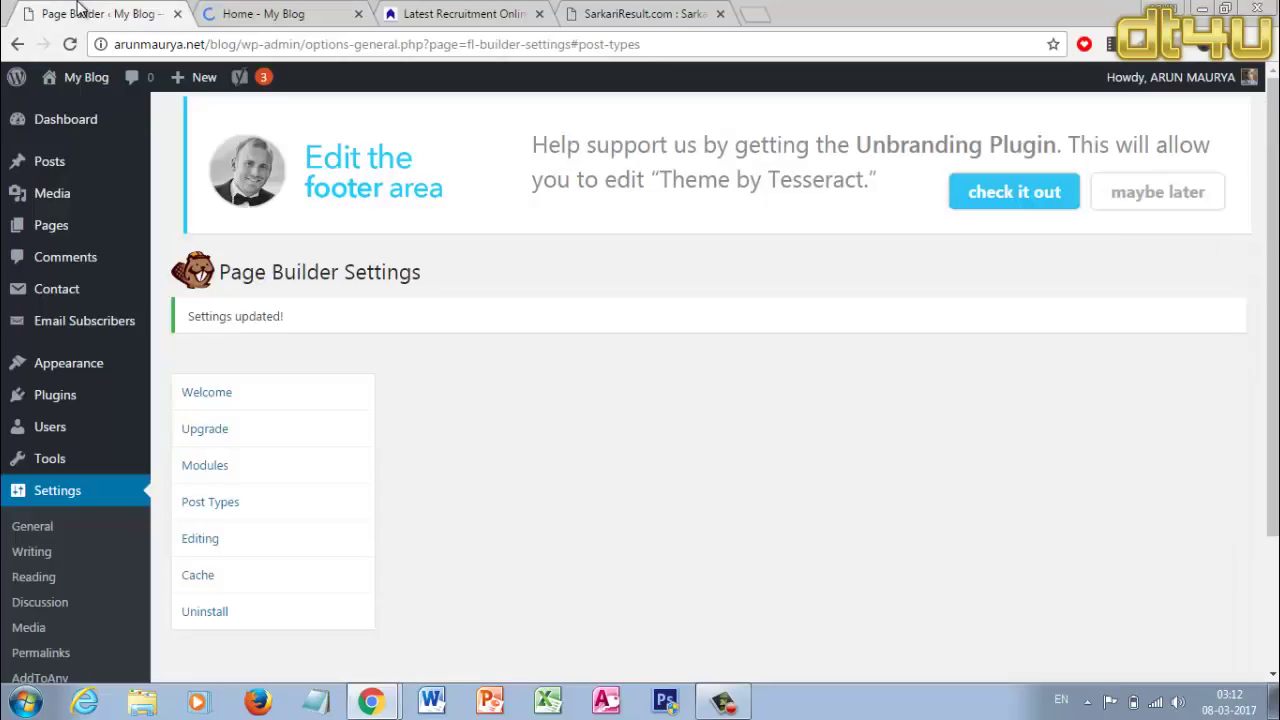
{"action": "mouse_move", "coordinate": [100, 226]}
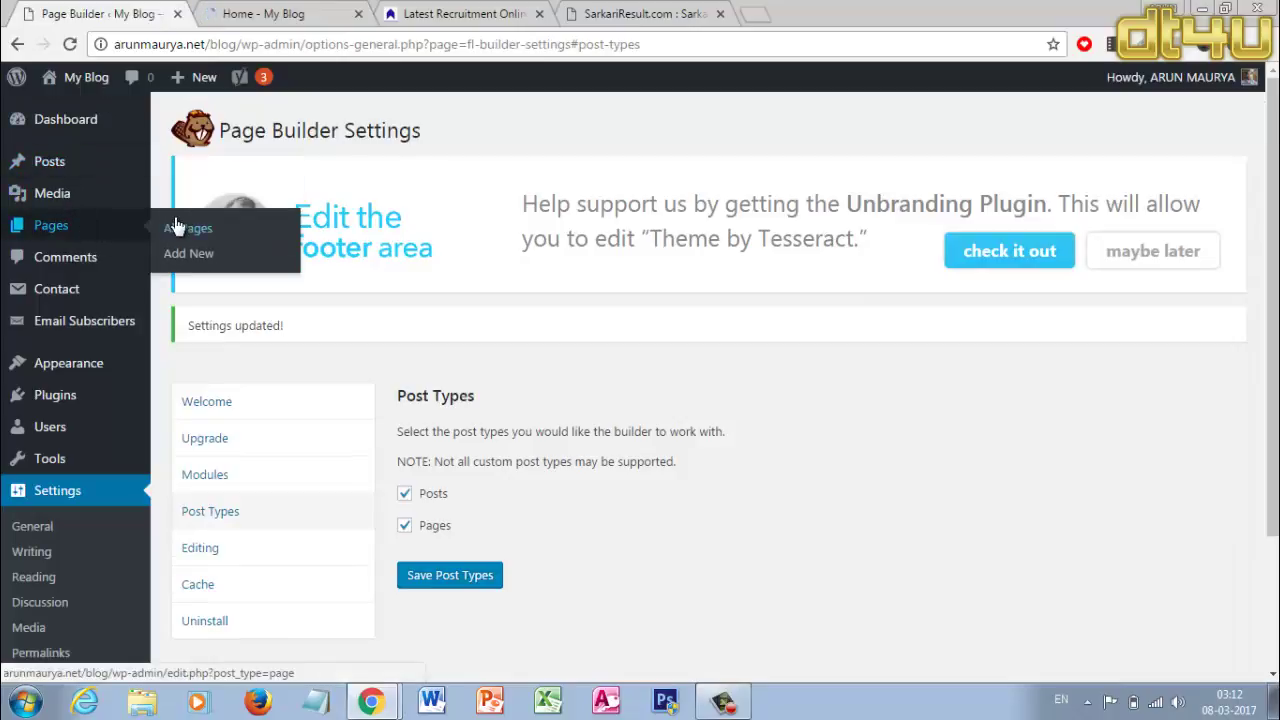
{"action": "left_click", "coordinate": [176, 224]}
{"action": "left_click", "coordinate": [263, 13]}
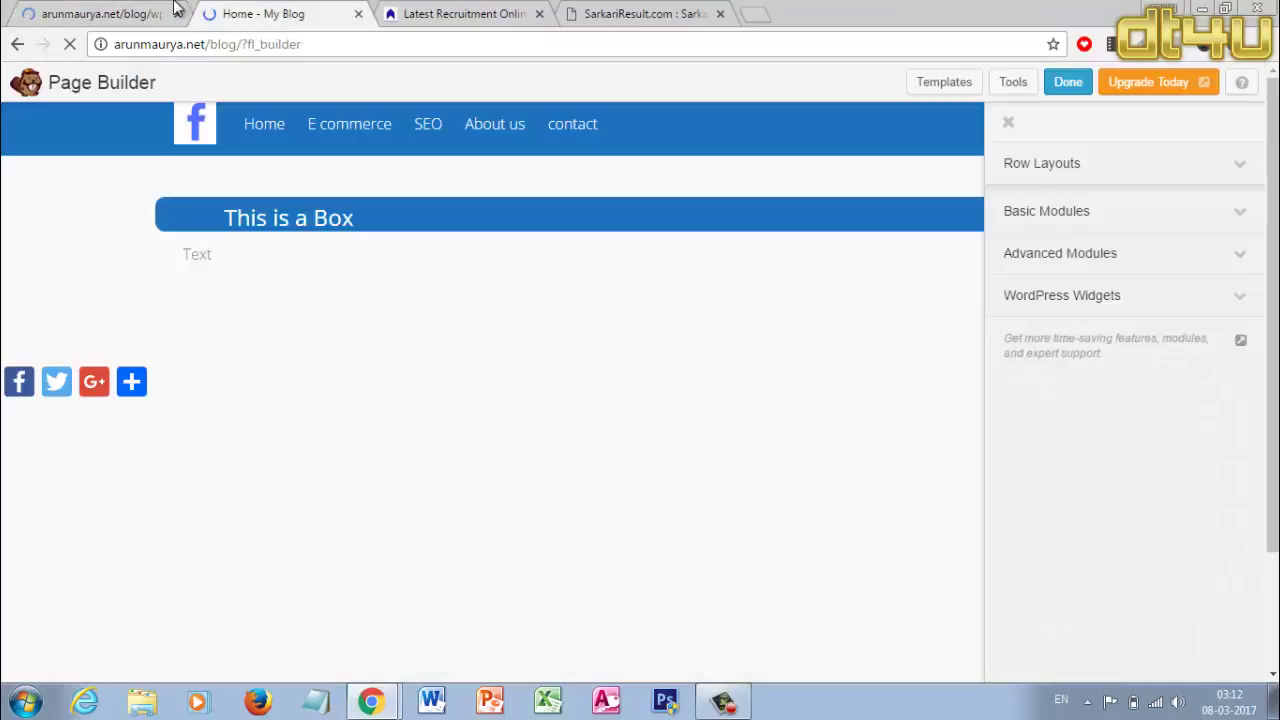
{"action": "left_click", "coordinate": [113, 10]}
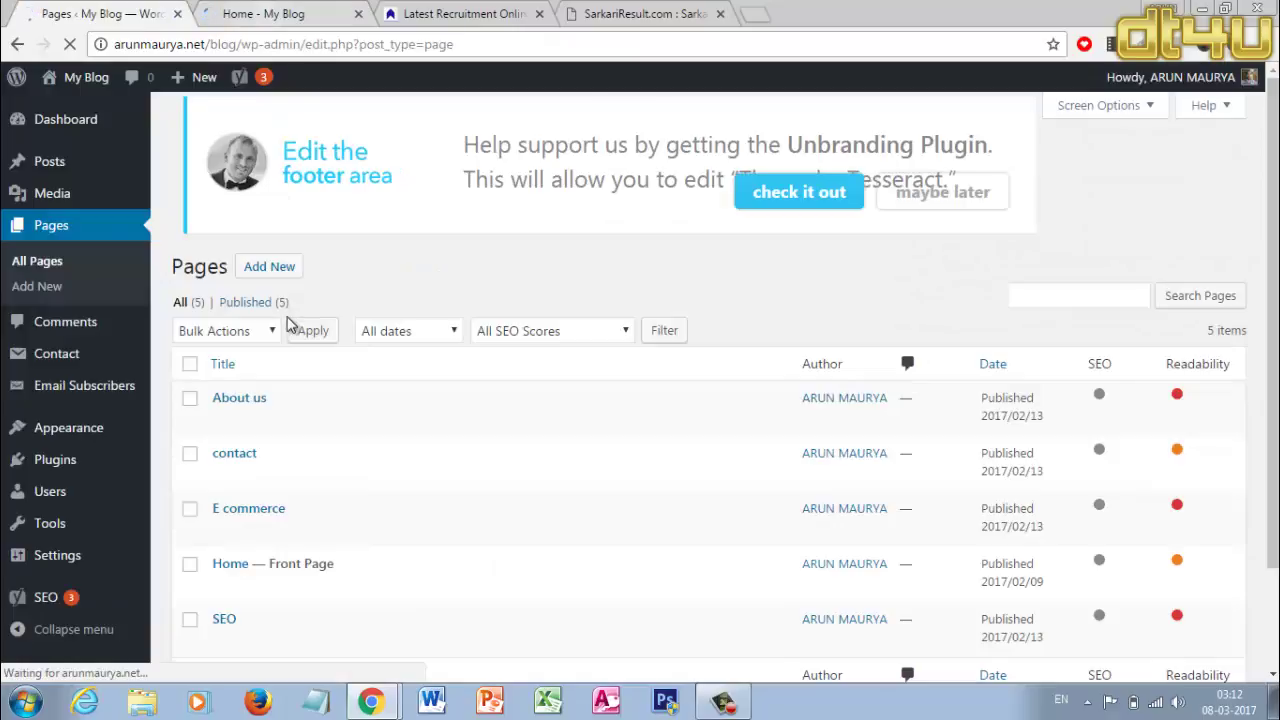
{"action": "scroll", "coordinate": [303, 350], "scroll_direction": "down", "scroll_amount": 2}
- Decline the Page Builder tour and delete the row holding the "This is a Box" content from the Home page
{"action": "left_click", "coordinate": [309, 14]}
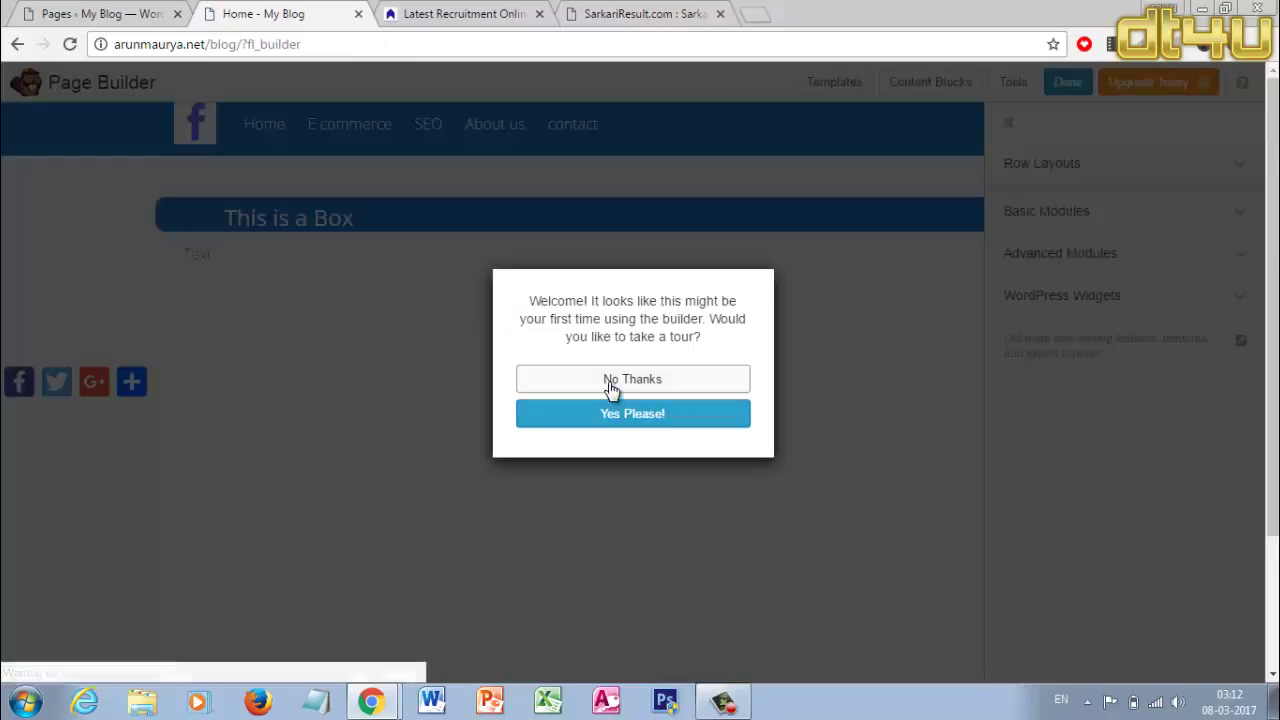
{"action": "left_click", "coordinate": [612, 384]}
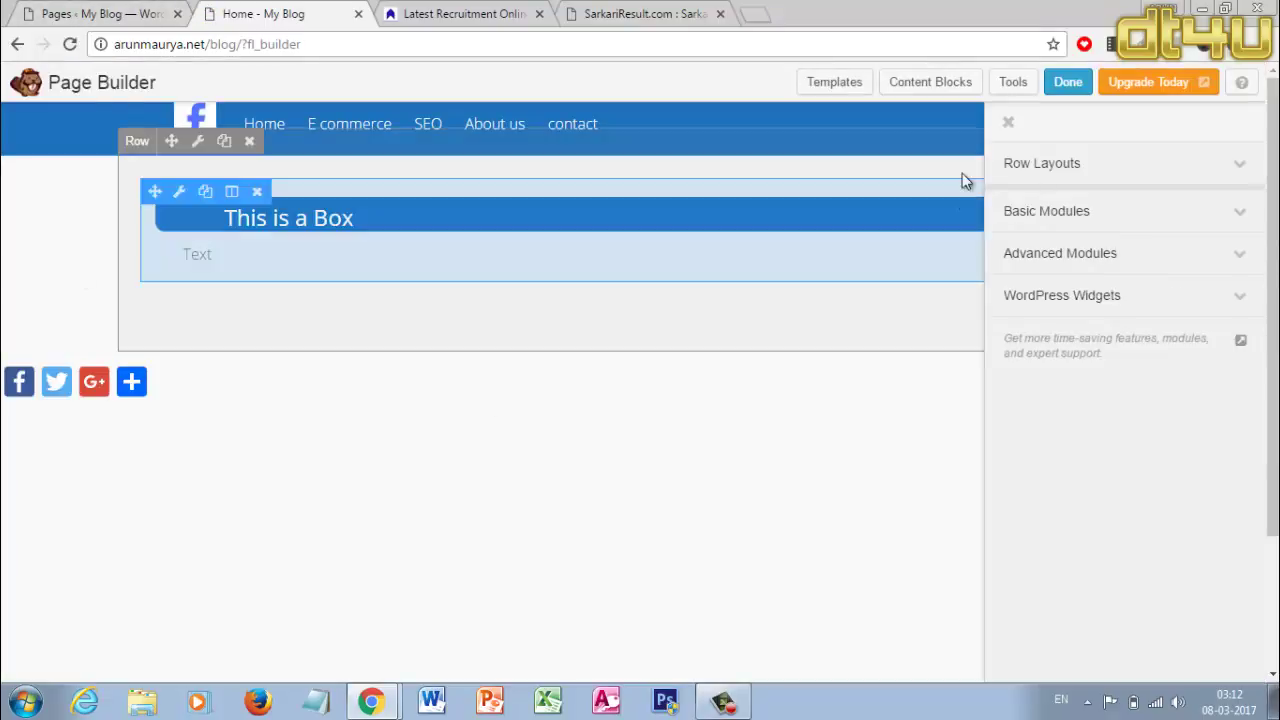
{"action": "left_click", "coordinate": [1009, 125]}
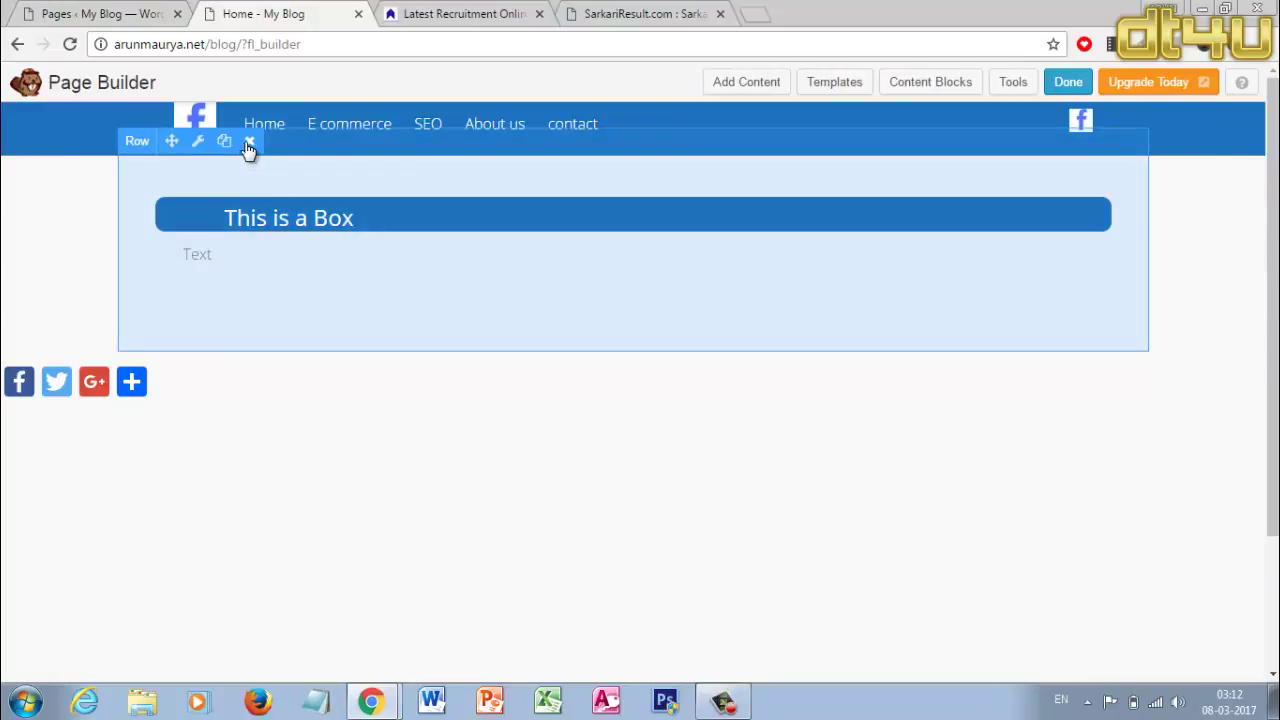
{"action": "left_click", "coordinate": [249, 141]}
{"action": "left_click", "coordinate": [721, 166]}
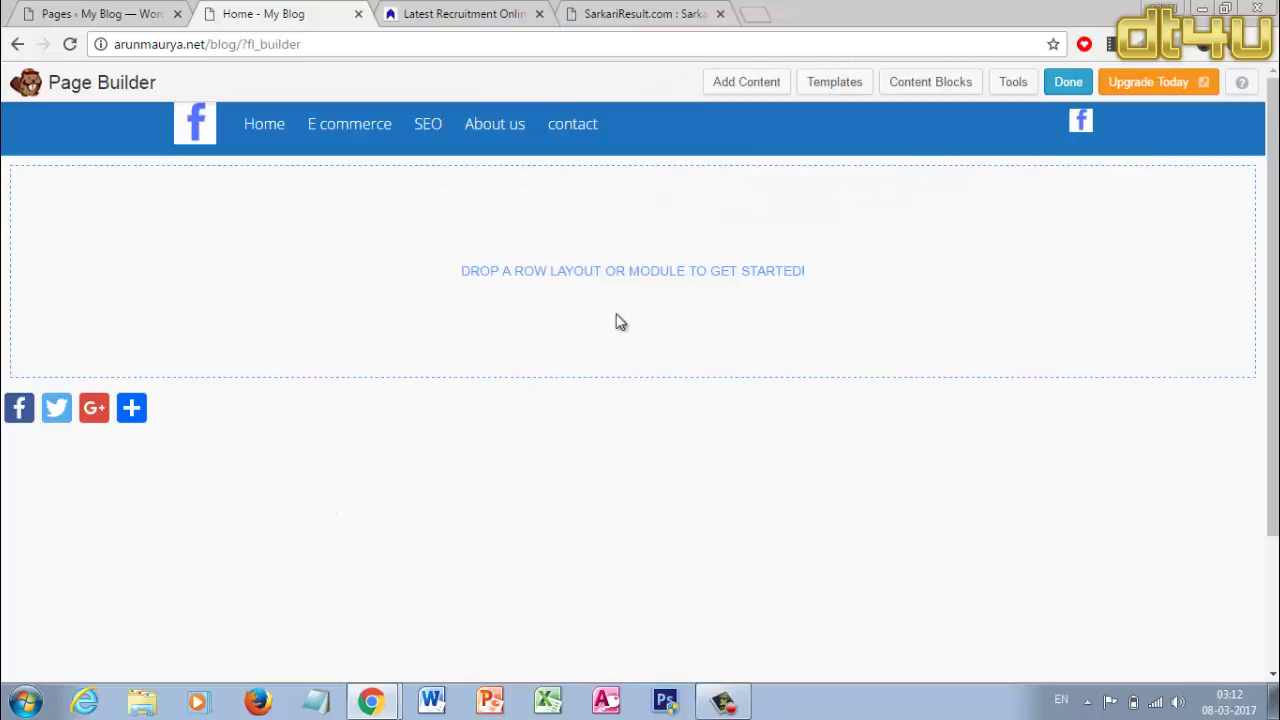
{"action": "left_click", "coordinate": [150, 13]}
{"action": "left_click", "coordinate": [250, 12]}
{"action": "left_click", "coordinate": [92, 12]}
{"action": "left_click", "coordinate": [250, 13]}
- Add a 2 Columns row layout to the empty Home page and duplicate the row
{"action": "left_click", "coordinate": [760, 95]}
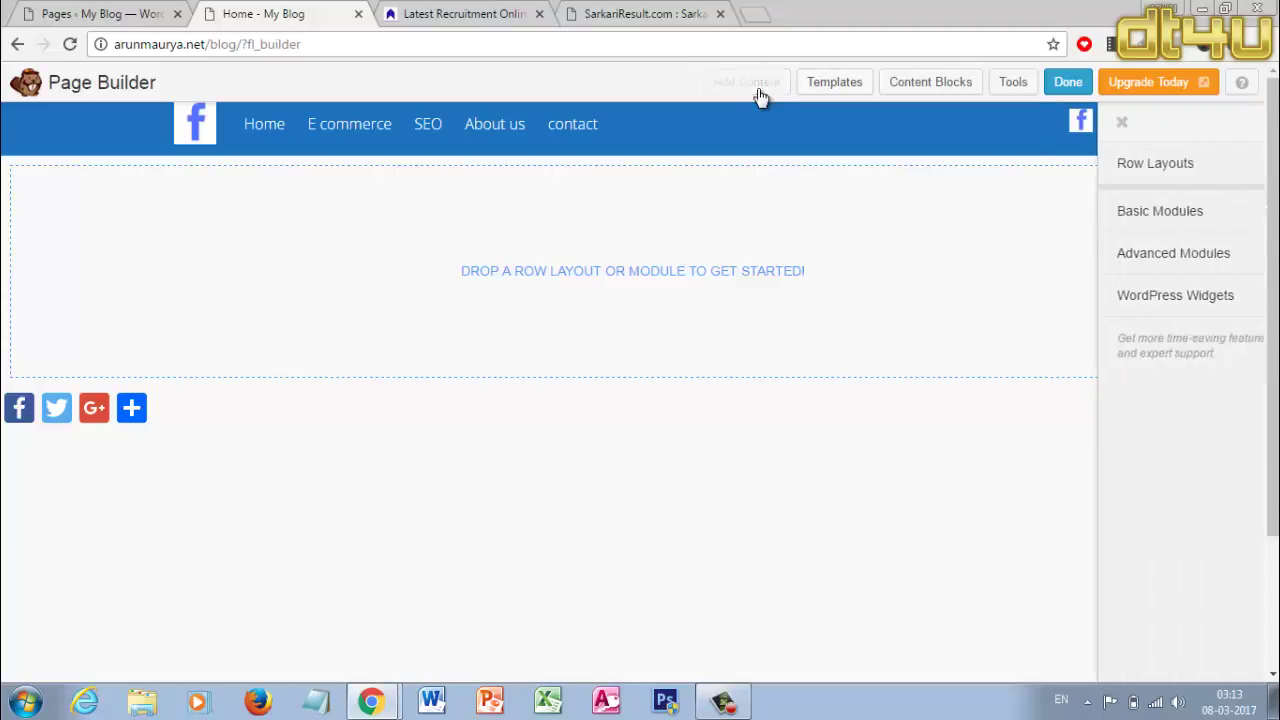
{"action": "left_click", "coordinate": [1045, 172]}
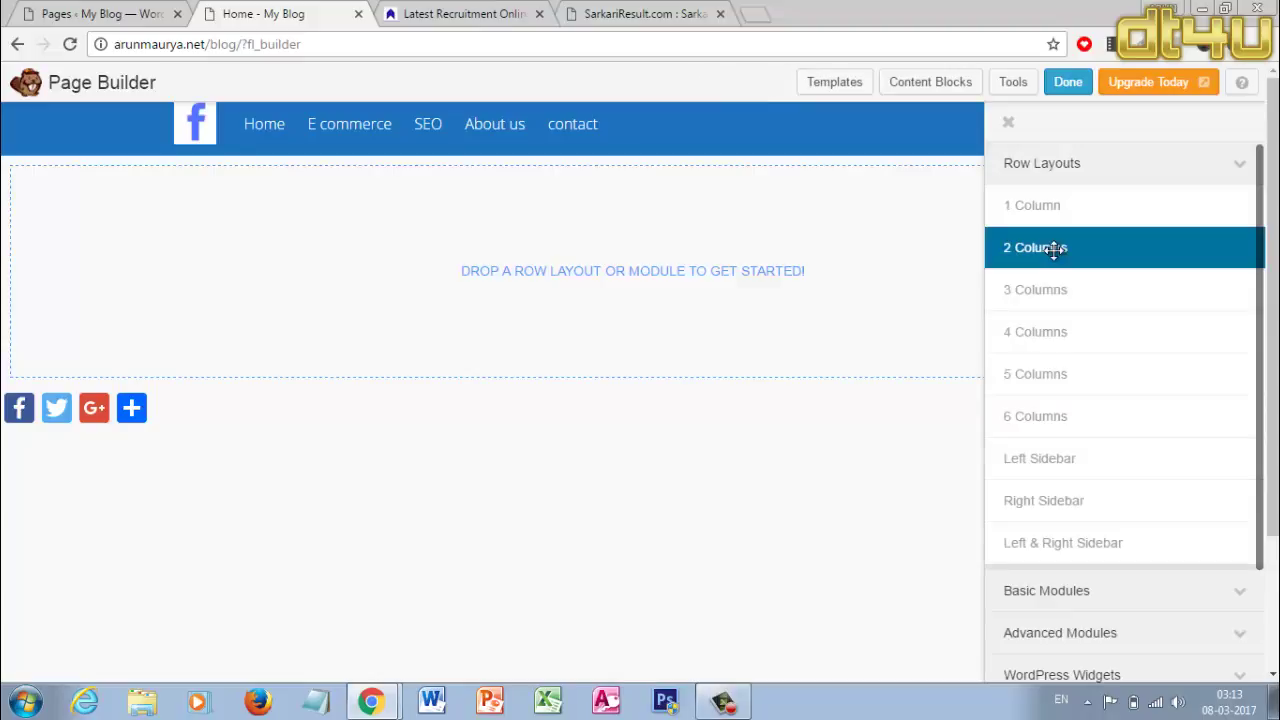
{"action": "left_click_drag", "start_coordinate": [1055, 250], "coordinate": [686, 233]}
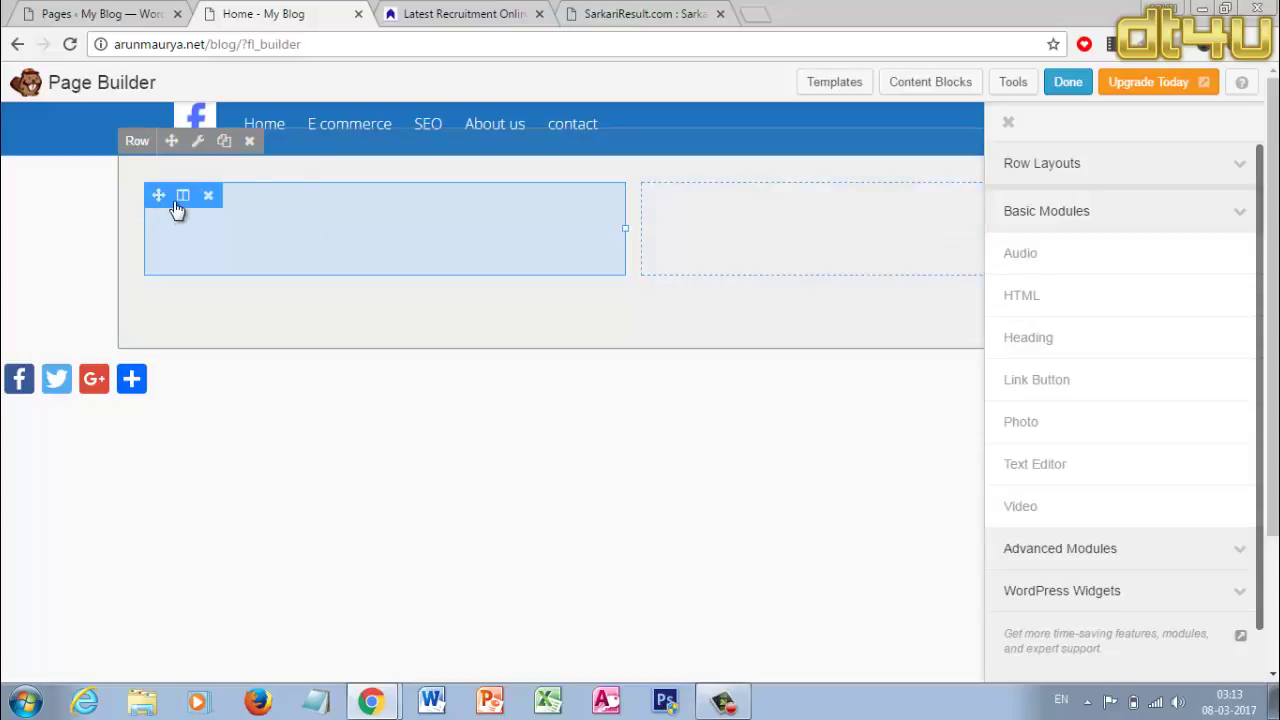
{"action": "left_click", "coordinate": [224, 142]}
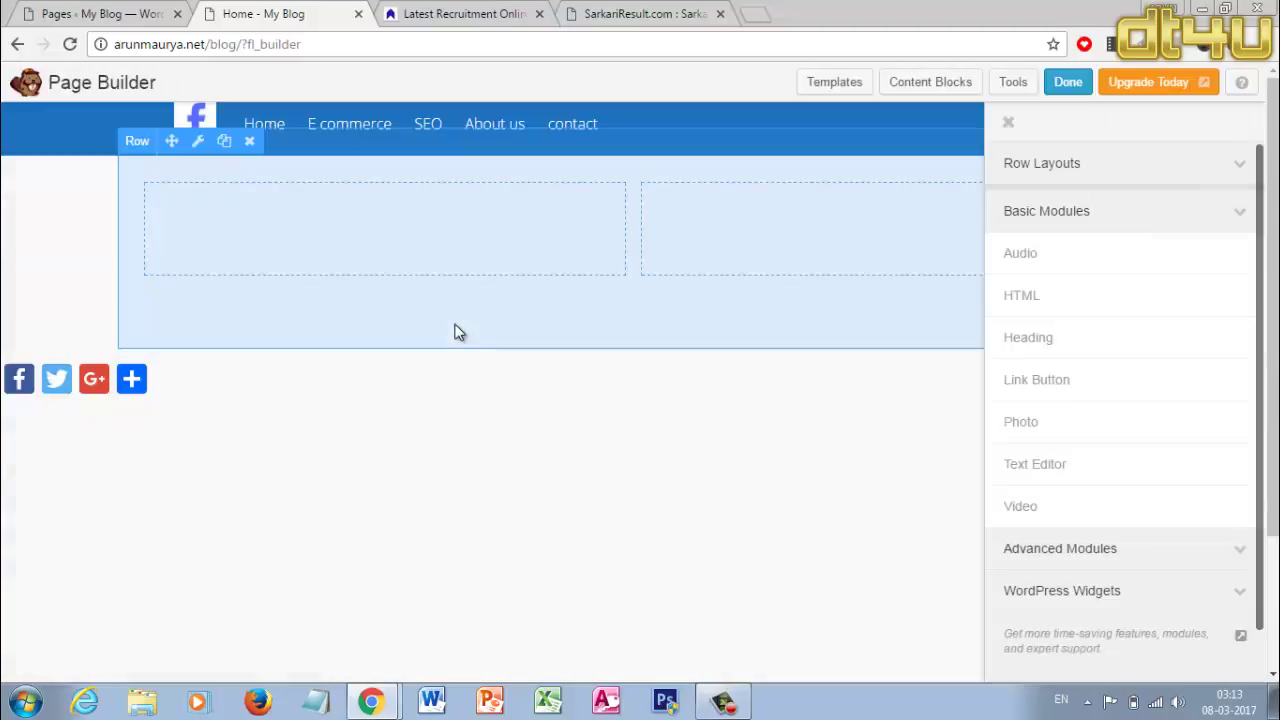
{"action": "scroll", "coordinate": [557, 420], "scroll_direction": "down", "scroll_amount": 1}
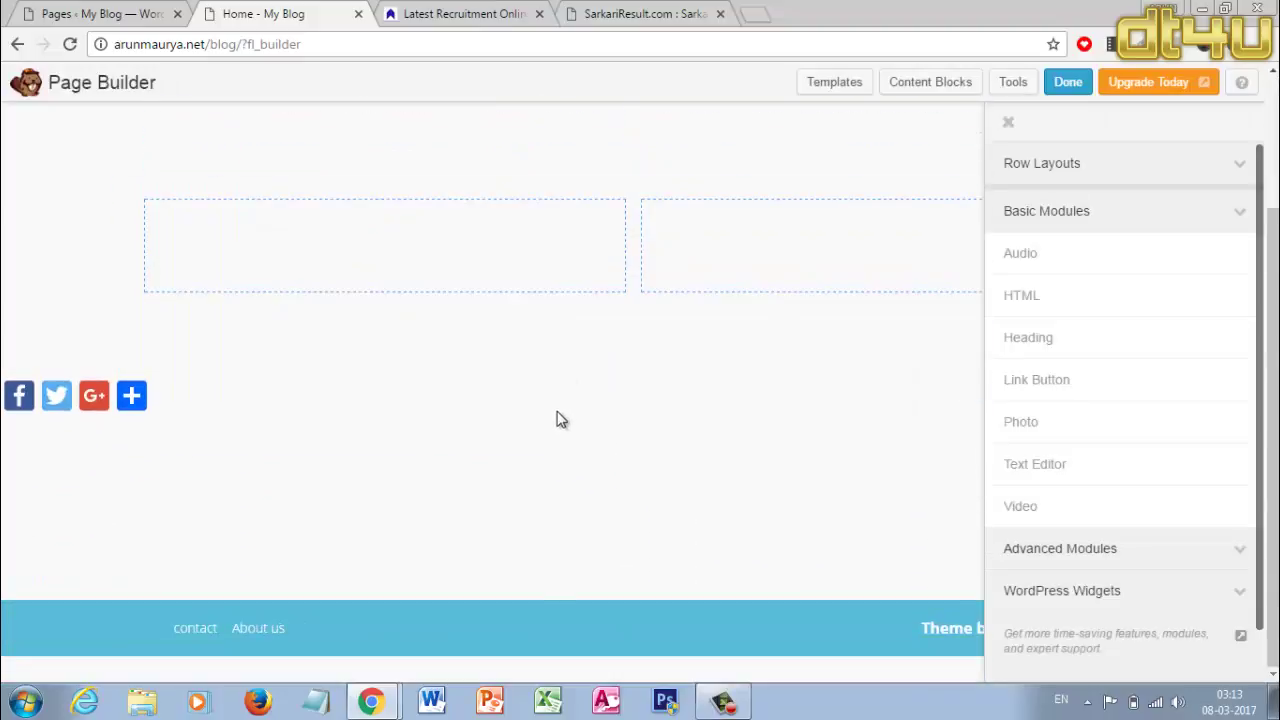
{"action": "left_click", "coordinate": [1008, 126]}
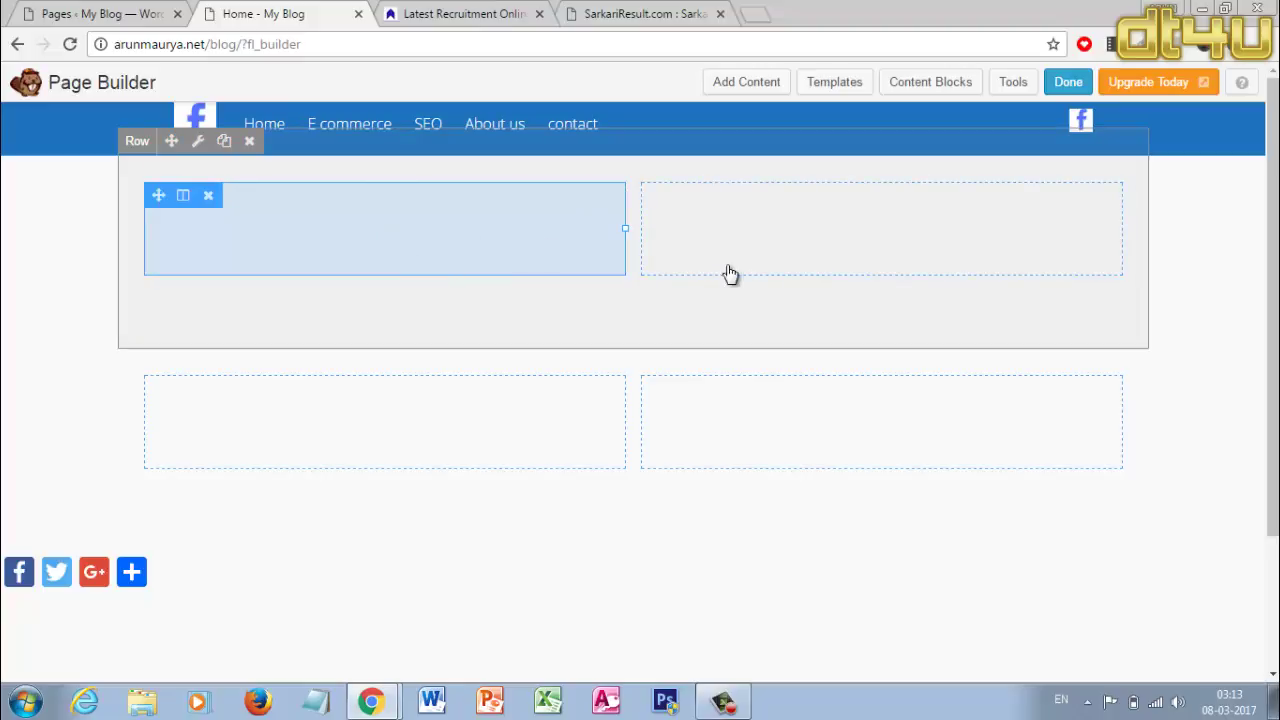
- Review the style settings of the upper row's right column without saving, and delete both two-column rows
{"action": "left_click", "coordinate": [872, 239]}
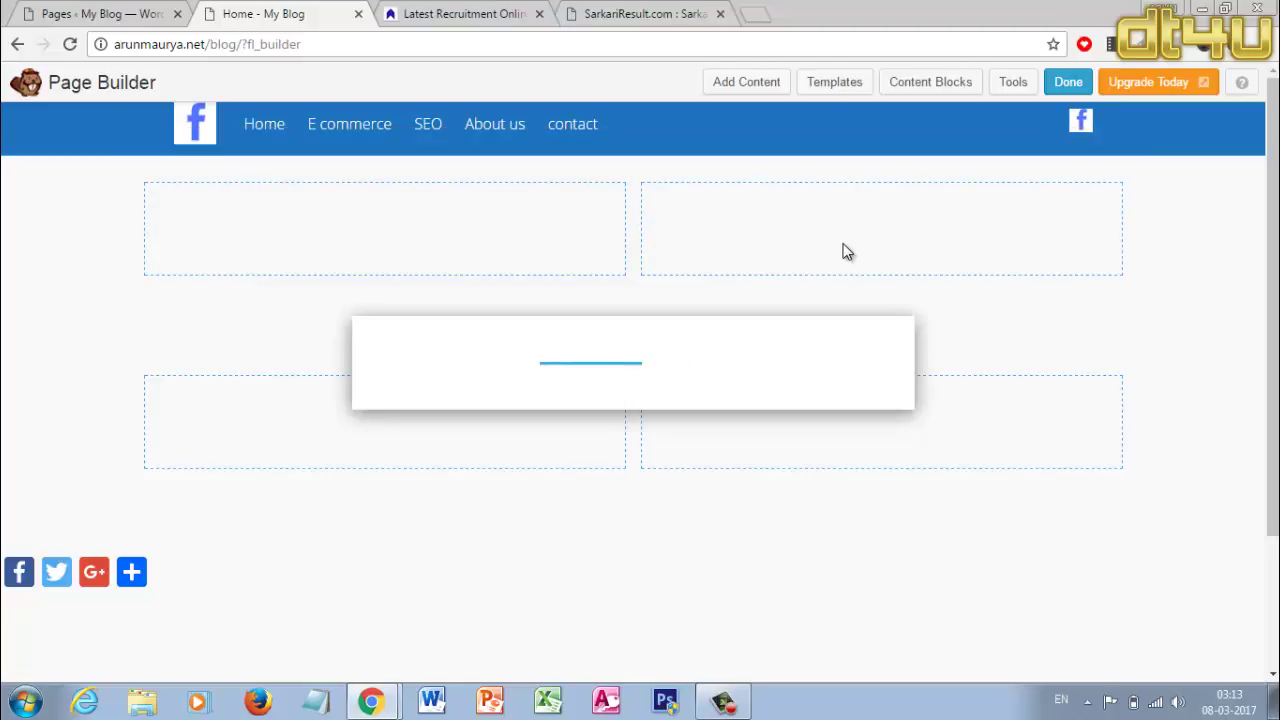
{"action": "scroll", "coordinate": [520, 360], "scroll_direction": "down", "scroll_amount": 2}
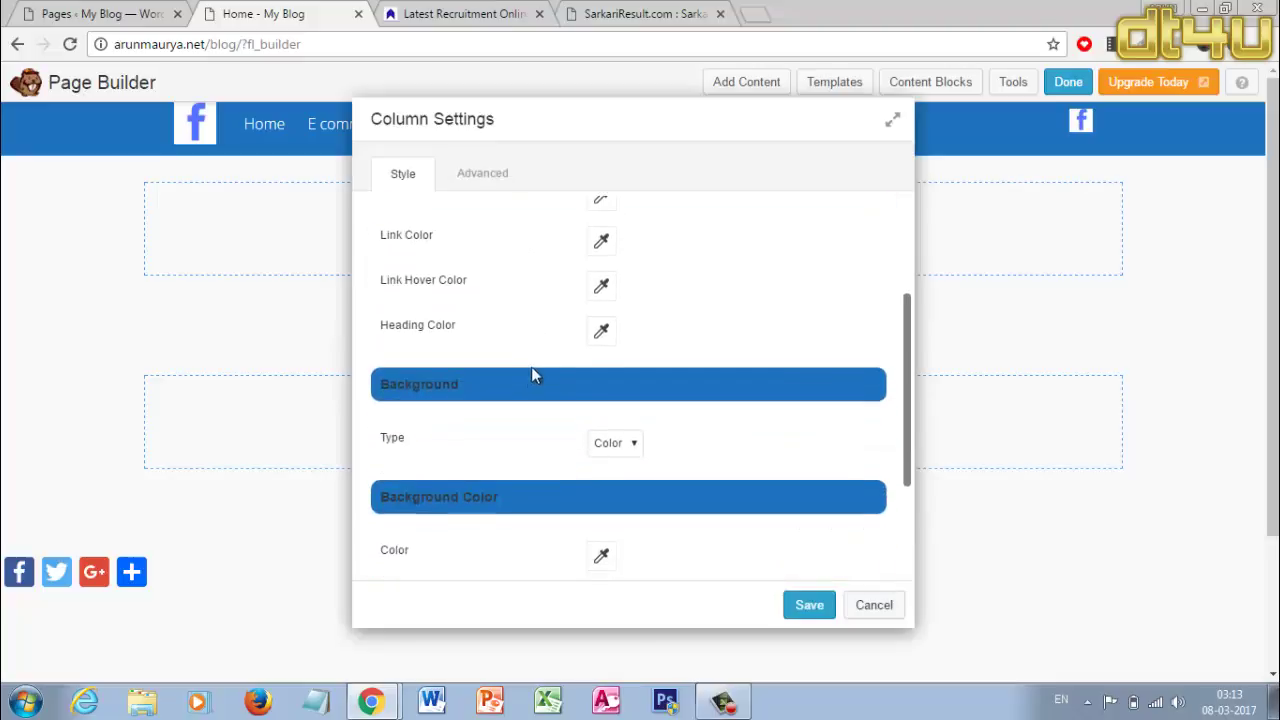
{"action": "scroll", "coordinate": [535, 365], "scroll_direction": "up", "scroll_amount": 1}
{"action": "scroll", "coordinate": [565, 403], "scroll_direction": "down", "scroll_amount": 3}
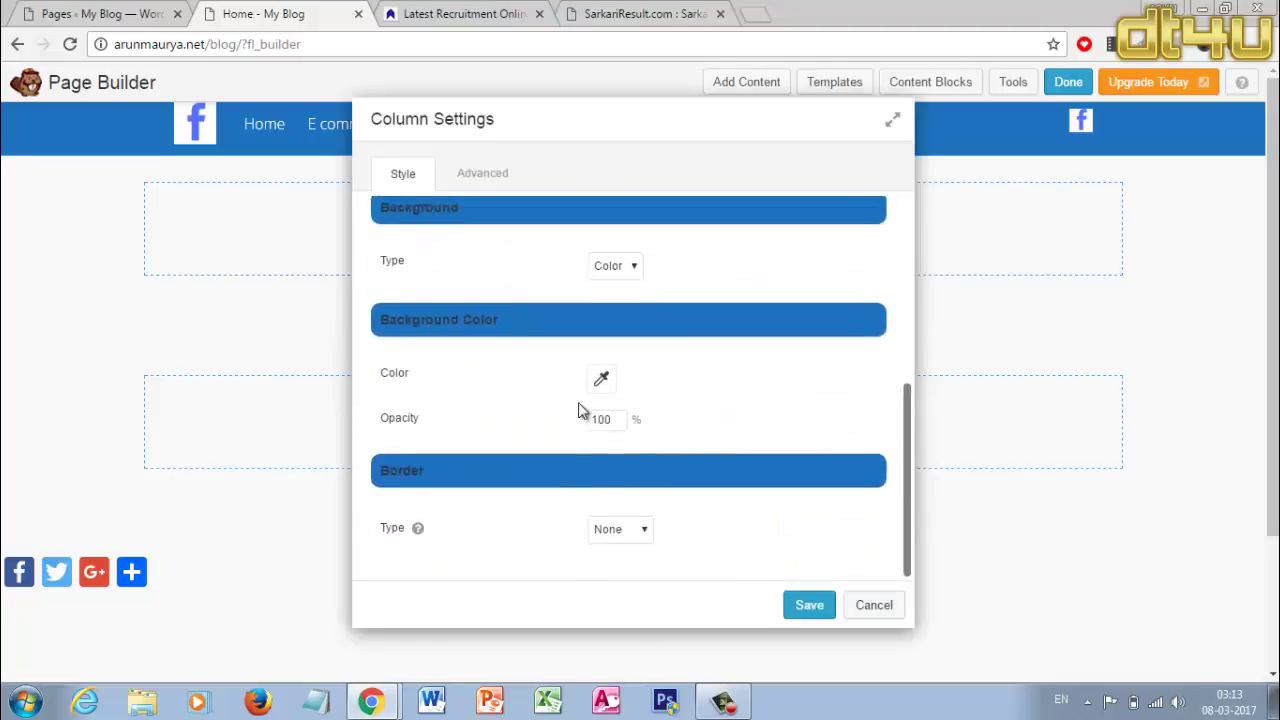
{"action": "left_click", "coordinate": [873, 605]}
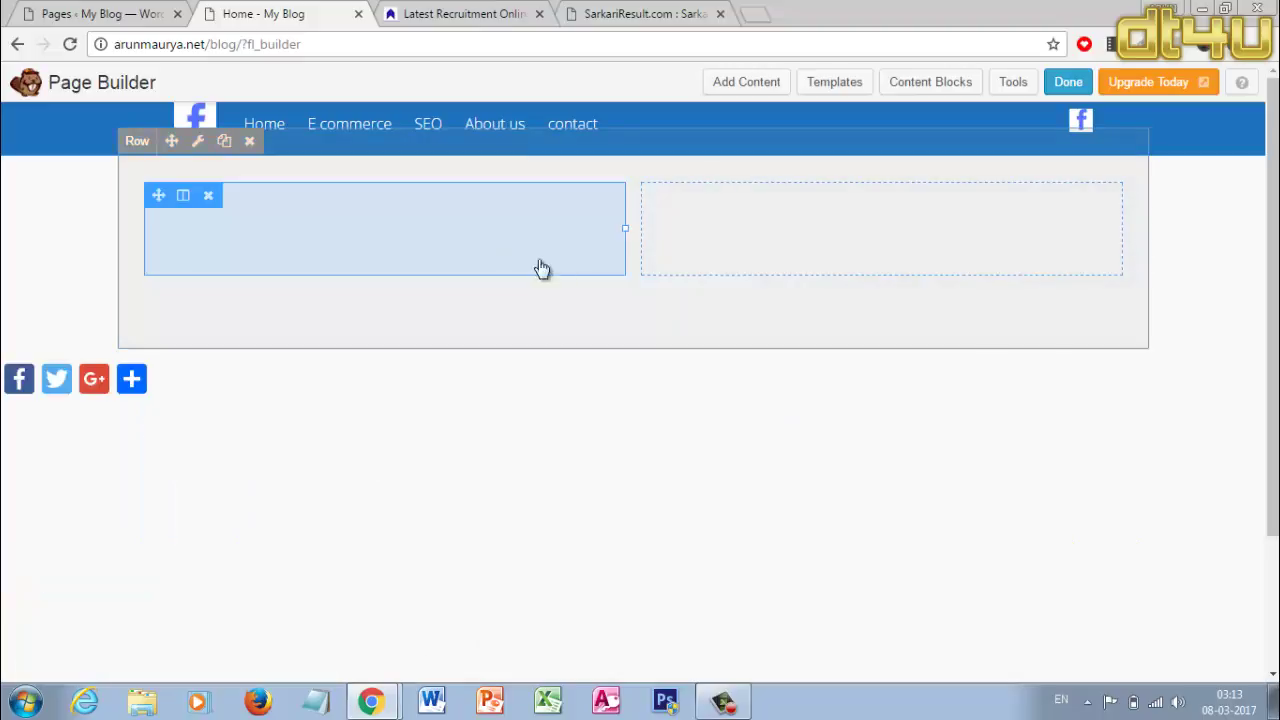
{"action": "left_click", "coordinate": [249, 141]}
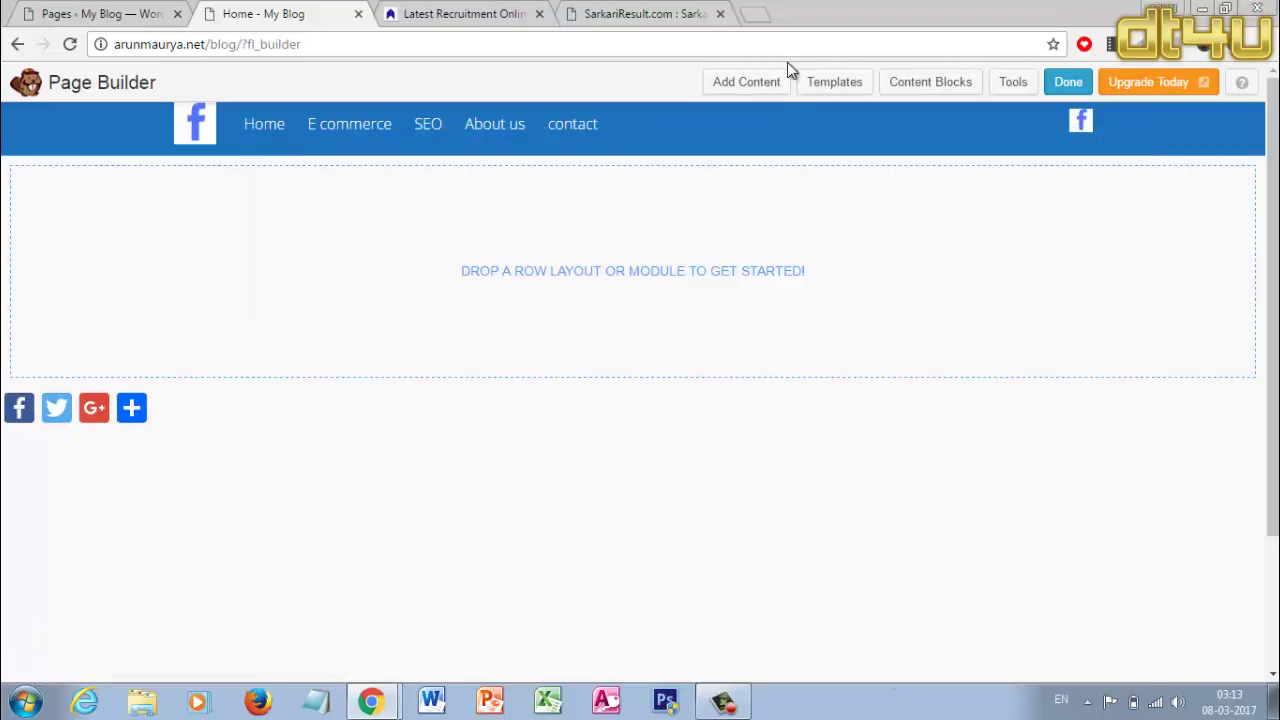
- Try a Left Sidebar row layout on the empty Home page and delete the row again
{"action": "left_click", "coordinate": [777, 87]}
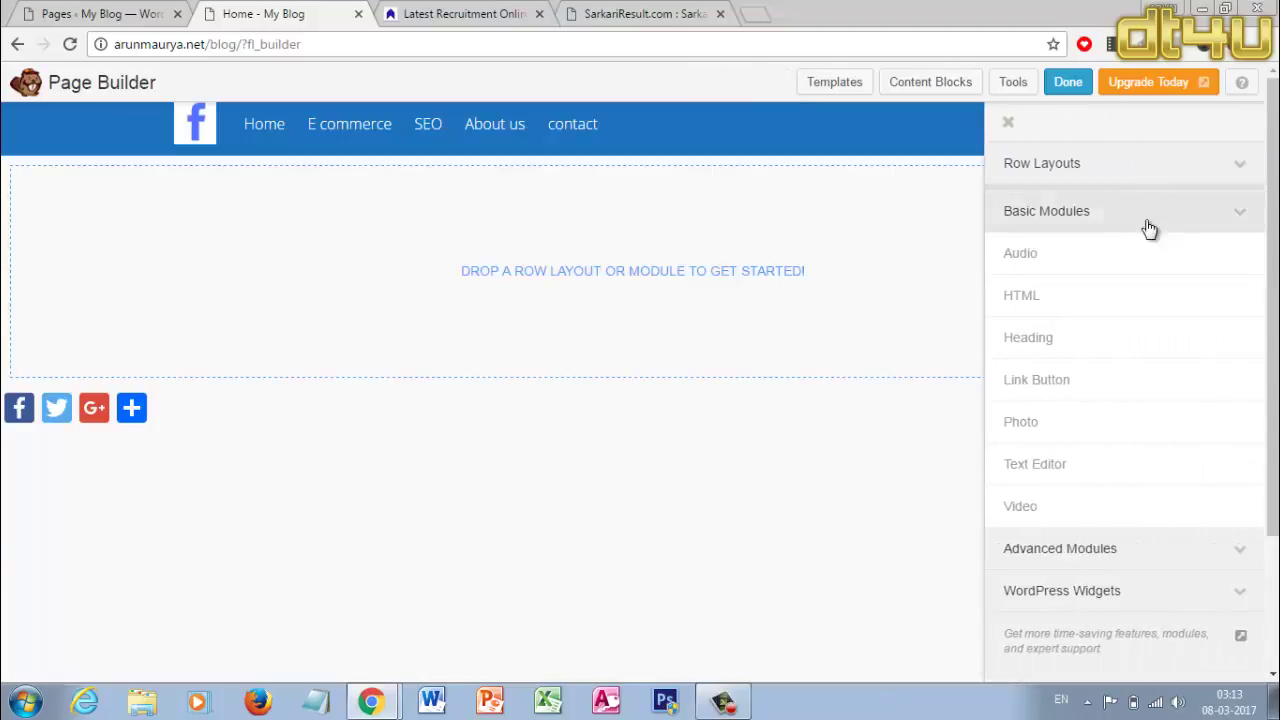
{"action": "left_click", "coordinate": [1186, 175]}
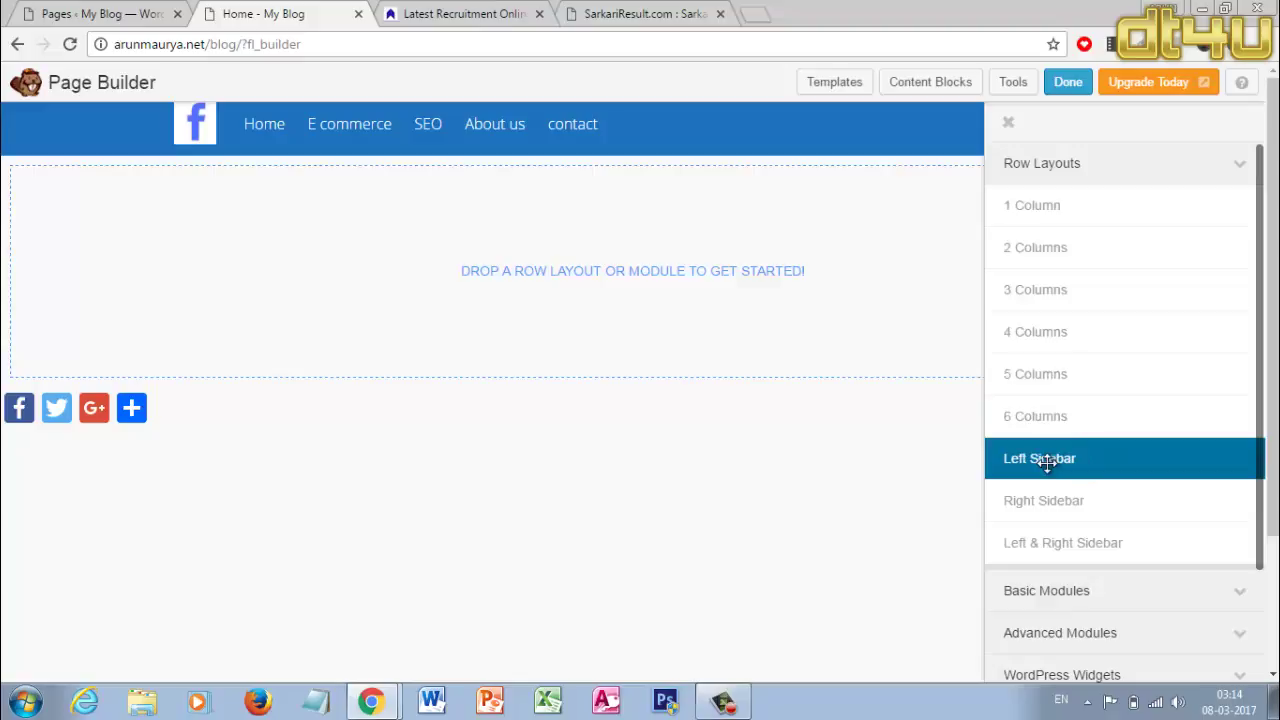
{"action": "left_click_drag", "start_coordinate": [1046, 462], "coordinate": [320, 280]}
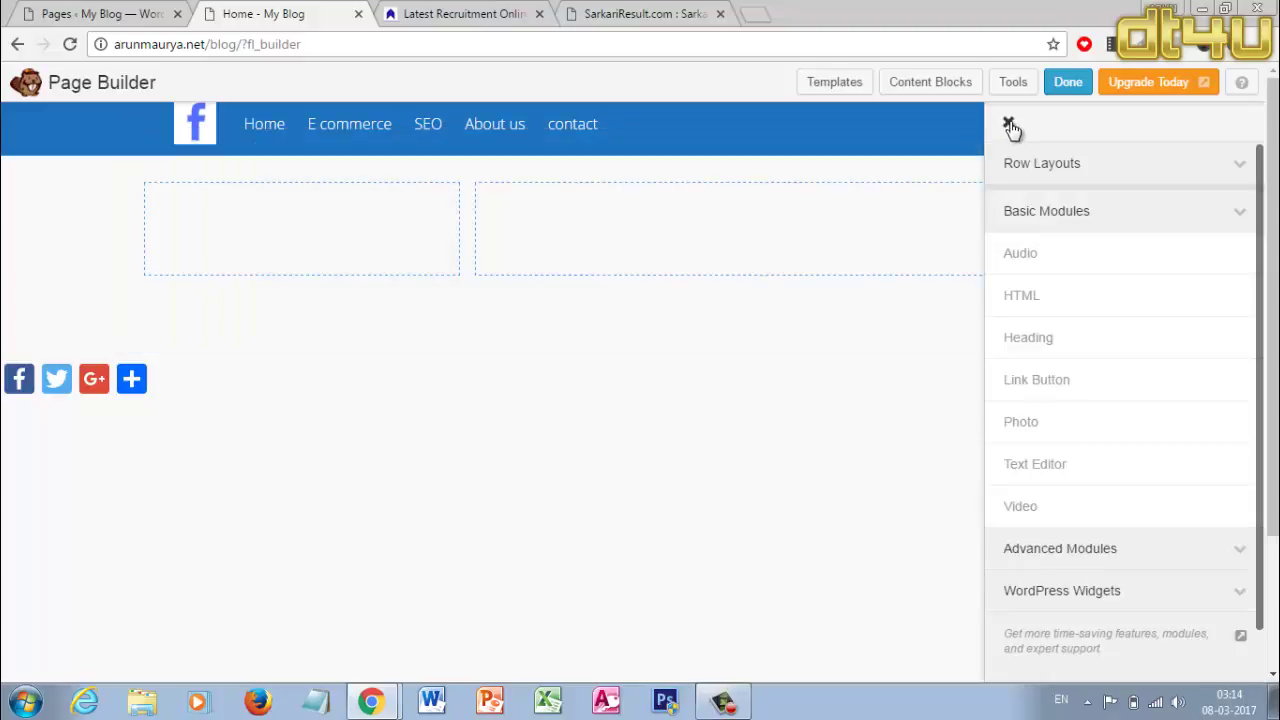
{"action": "left_click", "coordinate": [1009, 125]}
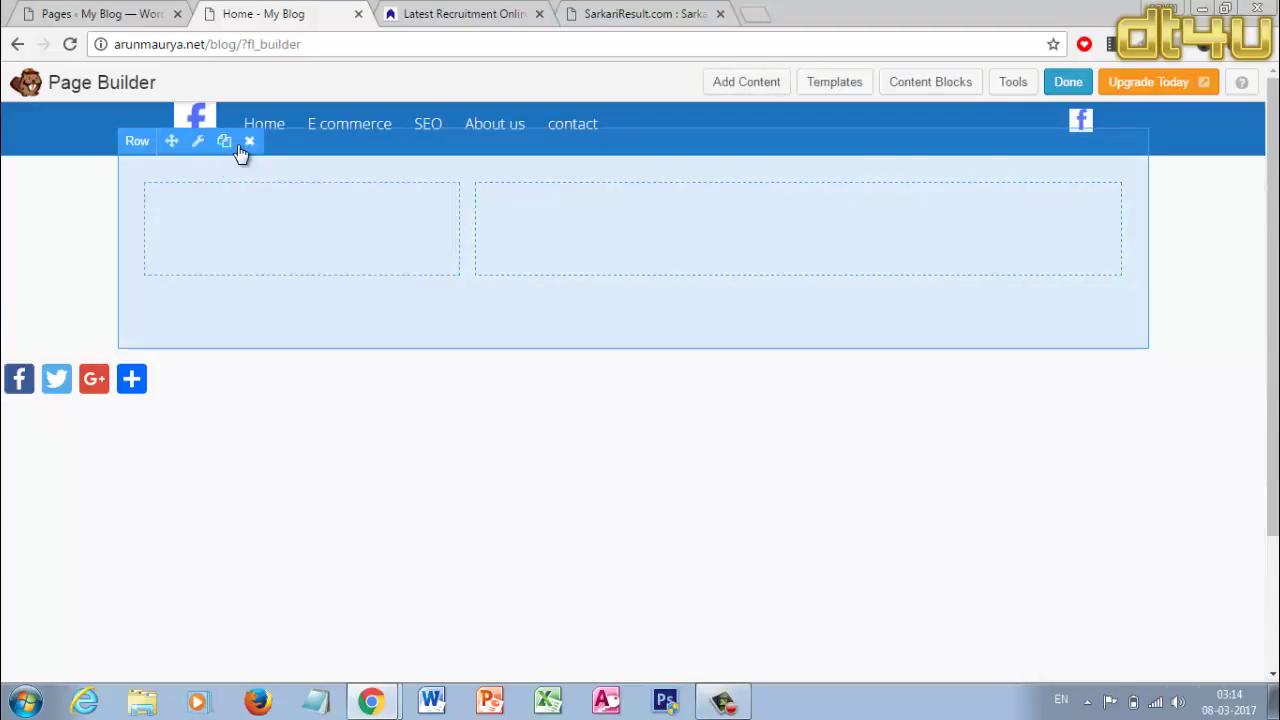
{"action": "left_click", "coordinate": [249, 143]}
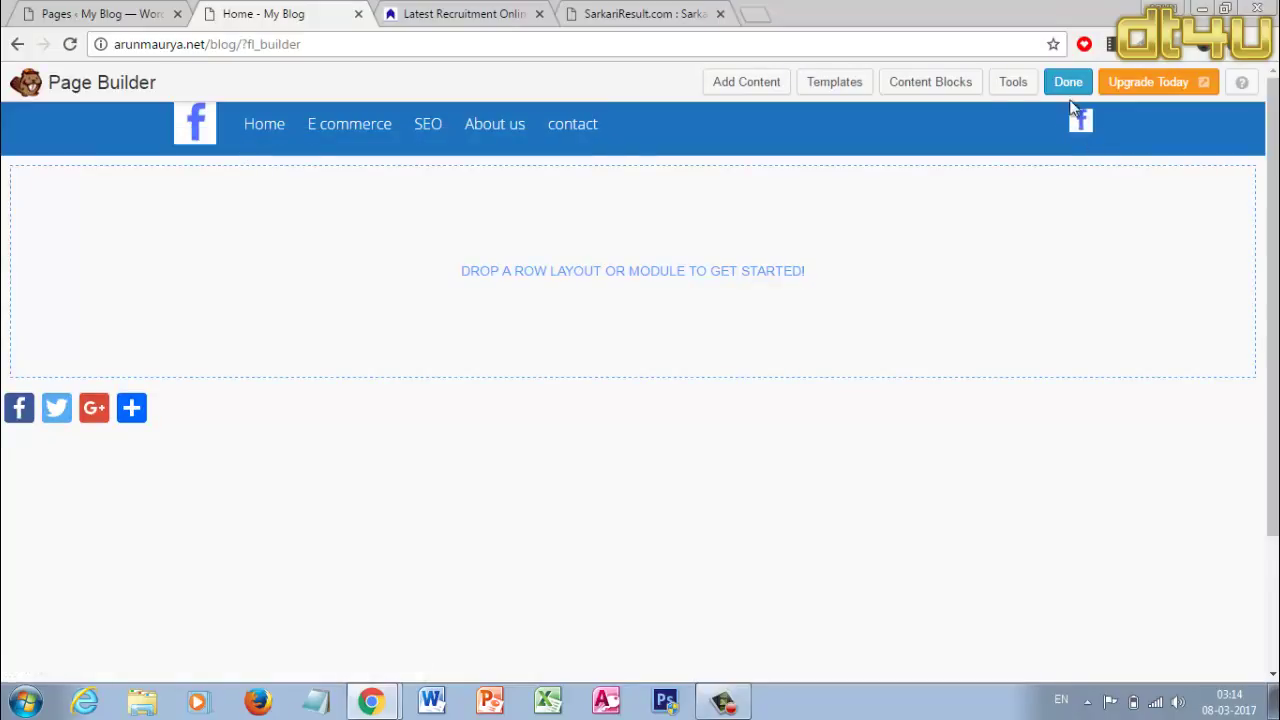
- Insert the Hero Music content block into the empty Home page and look over the resulting layout
{"action": "left_click", "coordinate": [930, 85]}
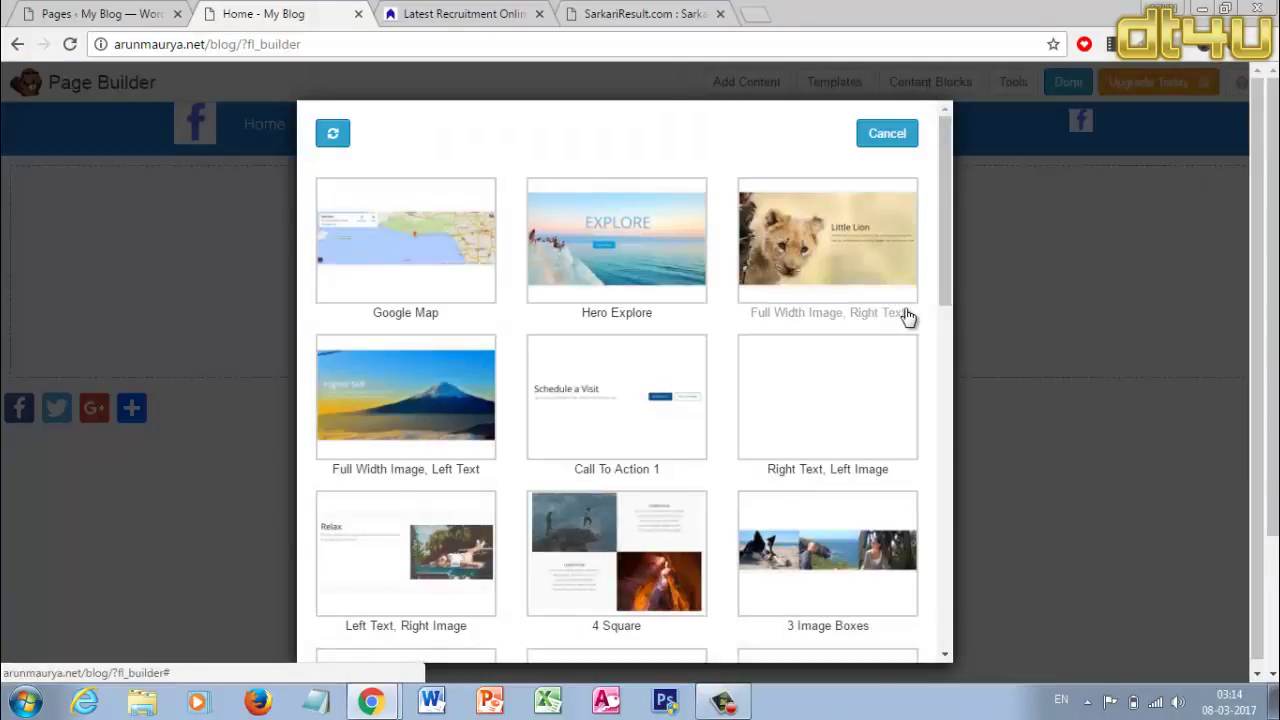
{"action": "scroll", "coordinate": [930, 346], "scroll_direction": "down", "scroll_amount": 1}
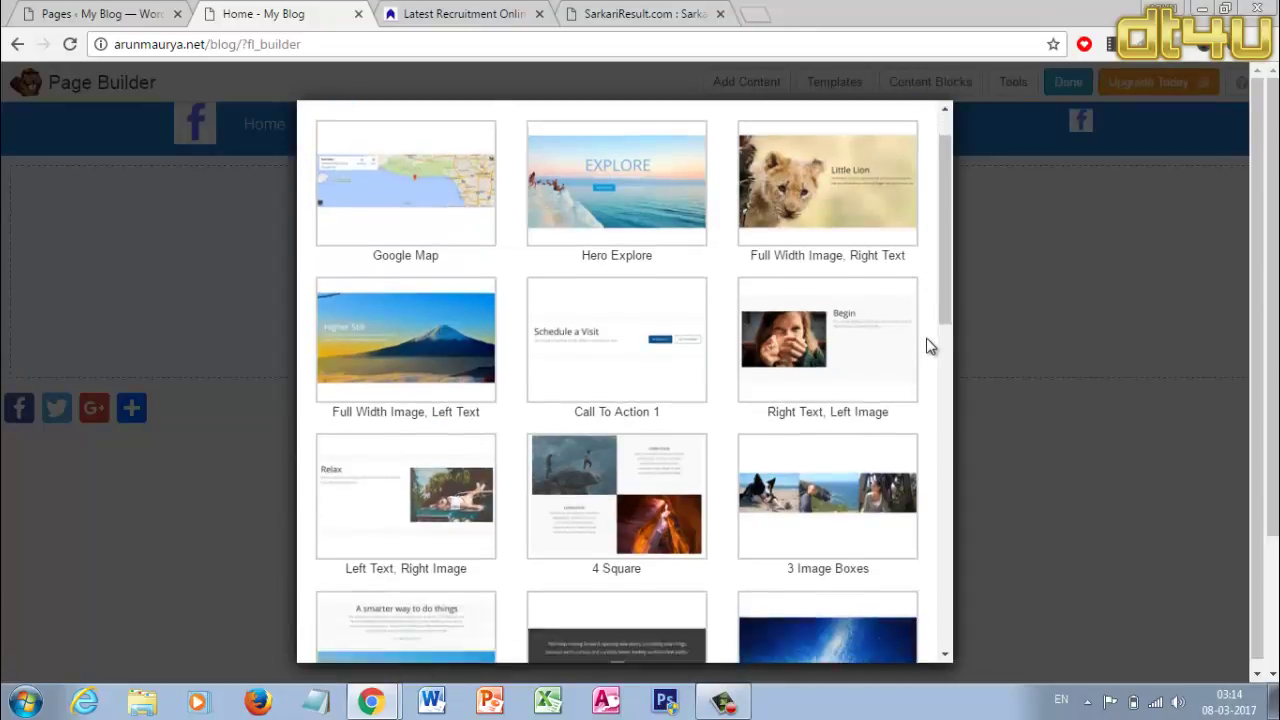
{"action": "scroll", "coordinate": [930, 346], "scroll_direction": "down", "scroll_amount": 2}
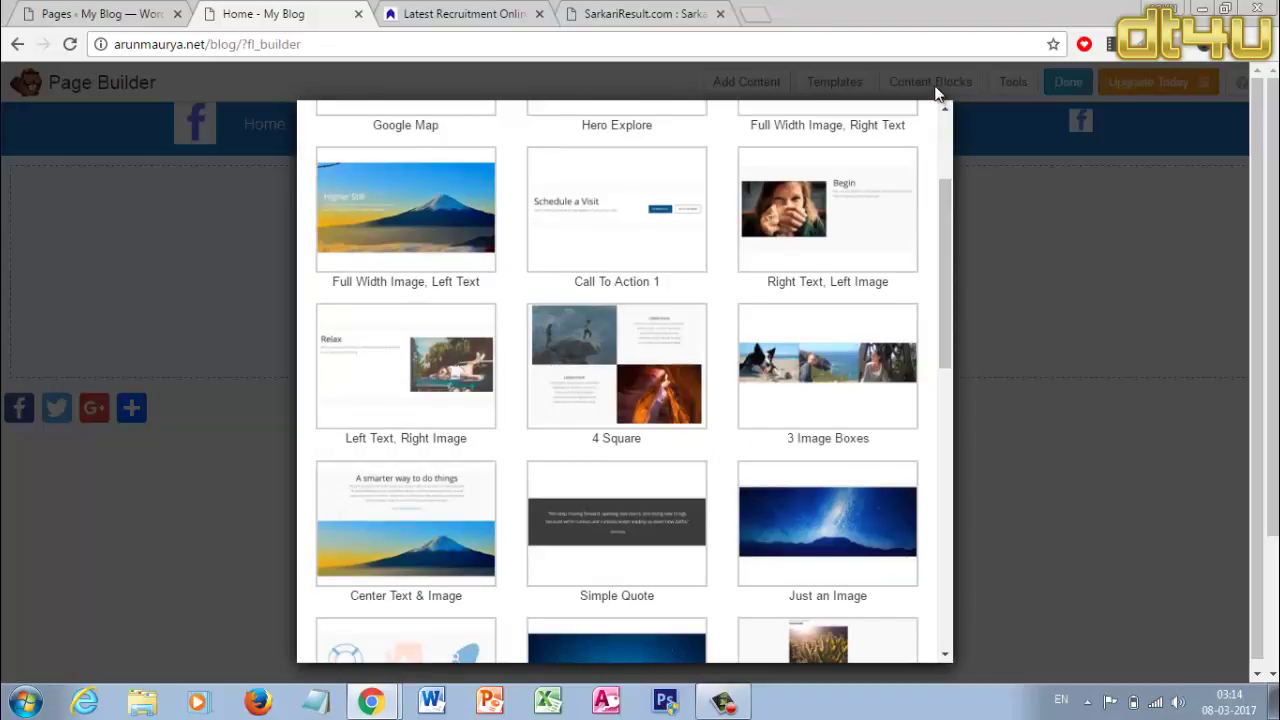
{"action": "scroll", "coordinate": [915, 300], "scroll_direction": "down", "scroll_amount": 5}
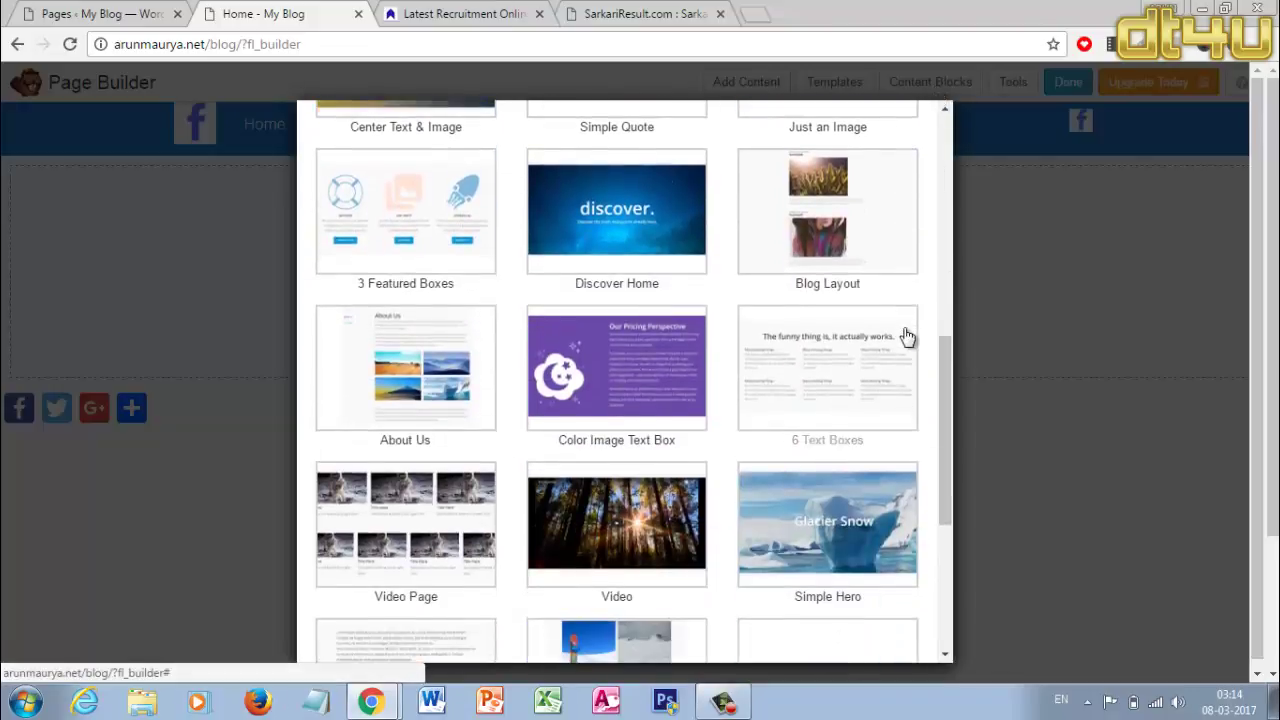
{"action": "scroll", "coordinate": [904, 337], "scroll_direction": "down", "scroll_amount": 4}
{"action": "scroll", "coordinate": [906, 337], "scroll_direction": "down", "scroll_amount": 2}
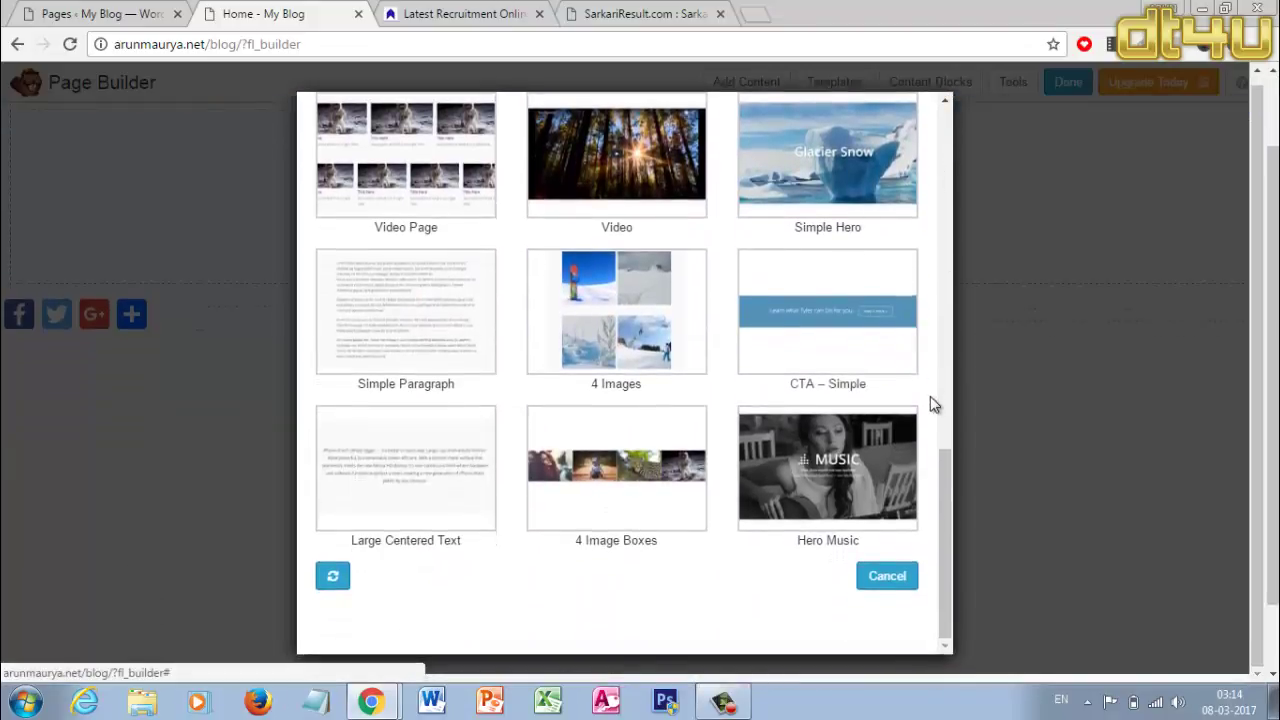
{"action": "scroll", "coordinate": [921, 377], "scroll_direction": "up", "scroll_amount": 1}
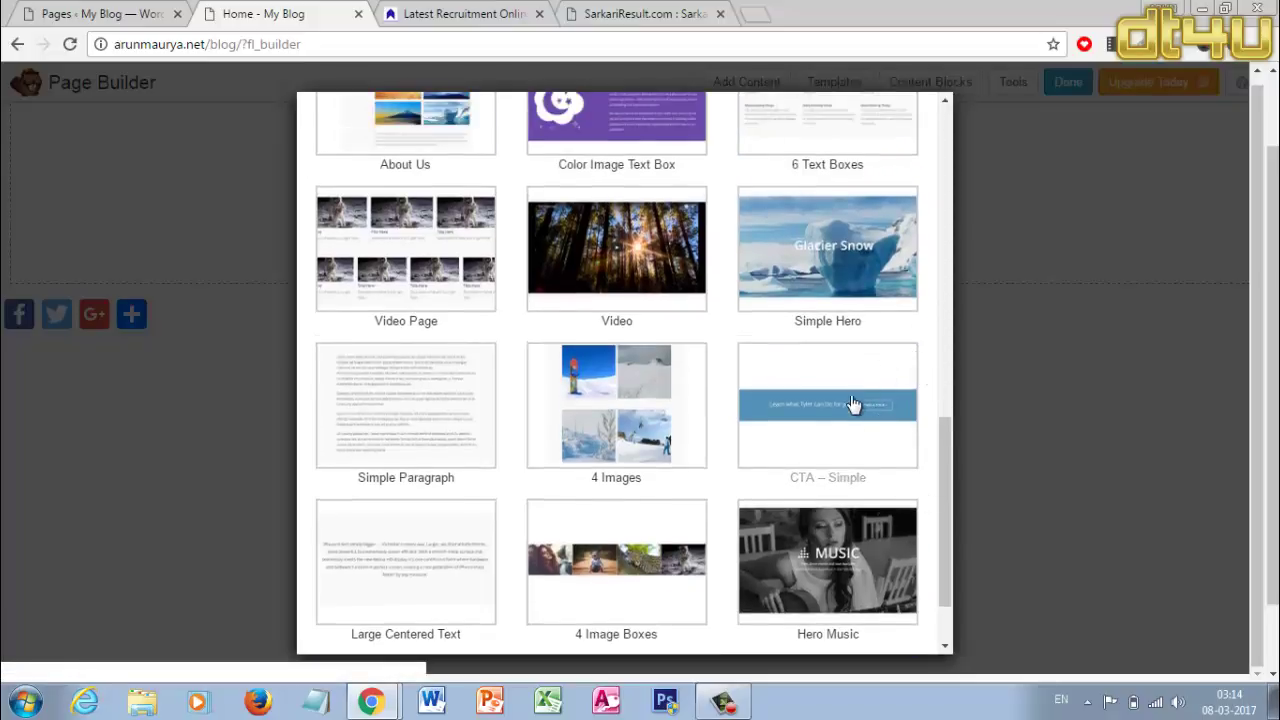
{"action": "left_click", "coordinate": [848, 578]}
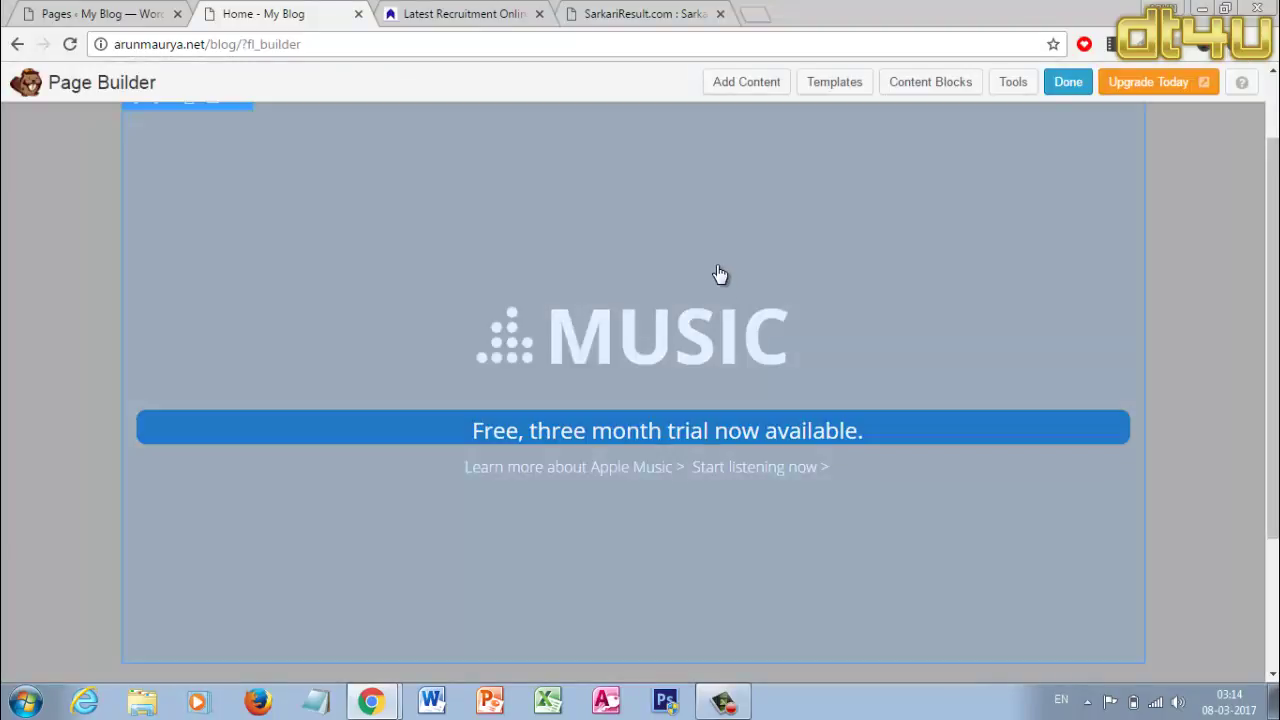
{"action": "scroll", "coordinate": [719, 274], "scroll_direction": "up", "scroll_amount": 1}
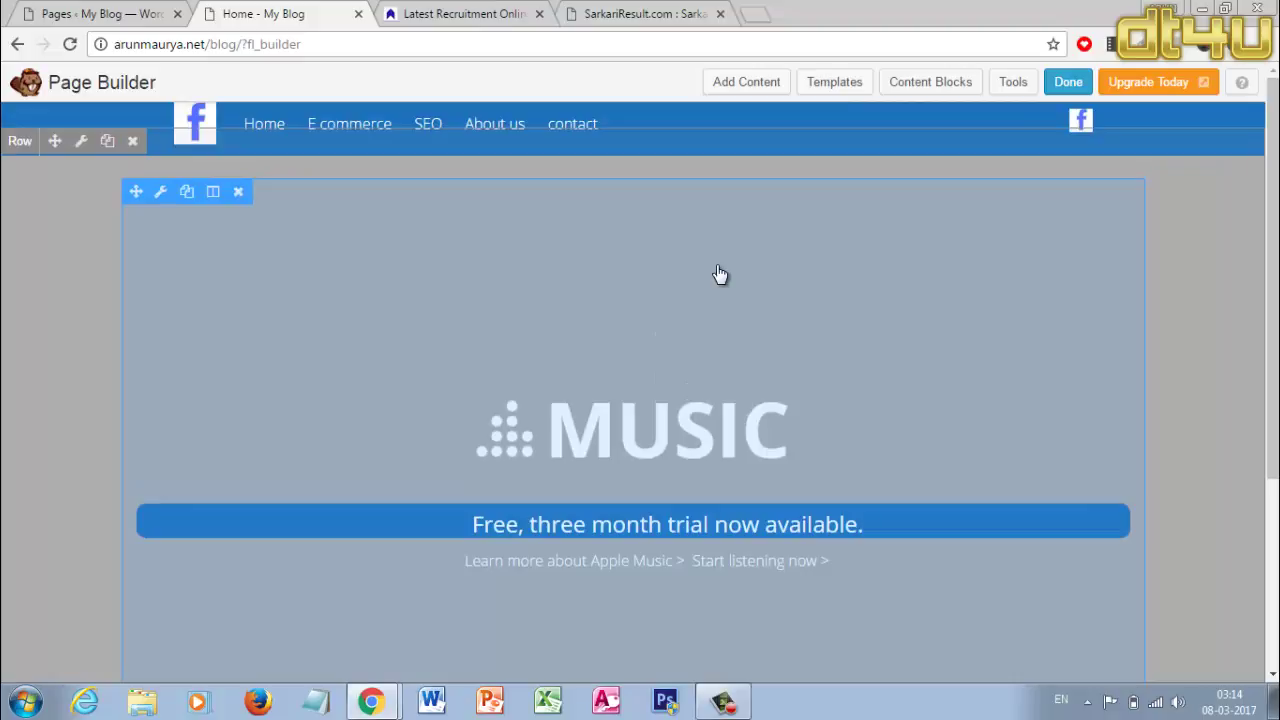
{"action": "scroll", "coordinate": [719, 274], "scroll_direction": "down", "scroll_amount": 3}
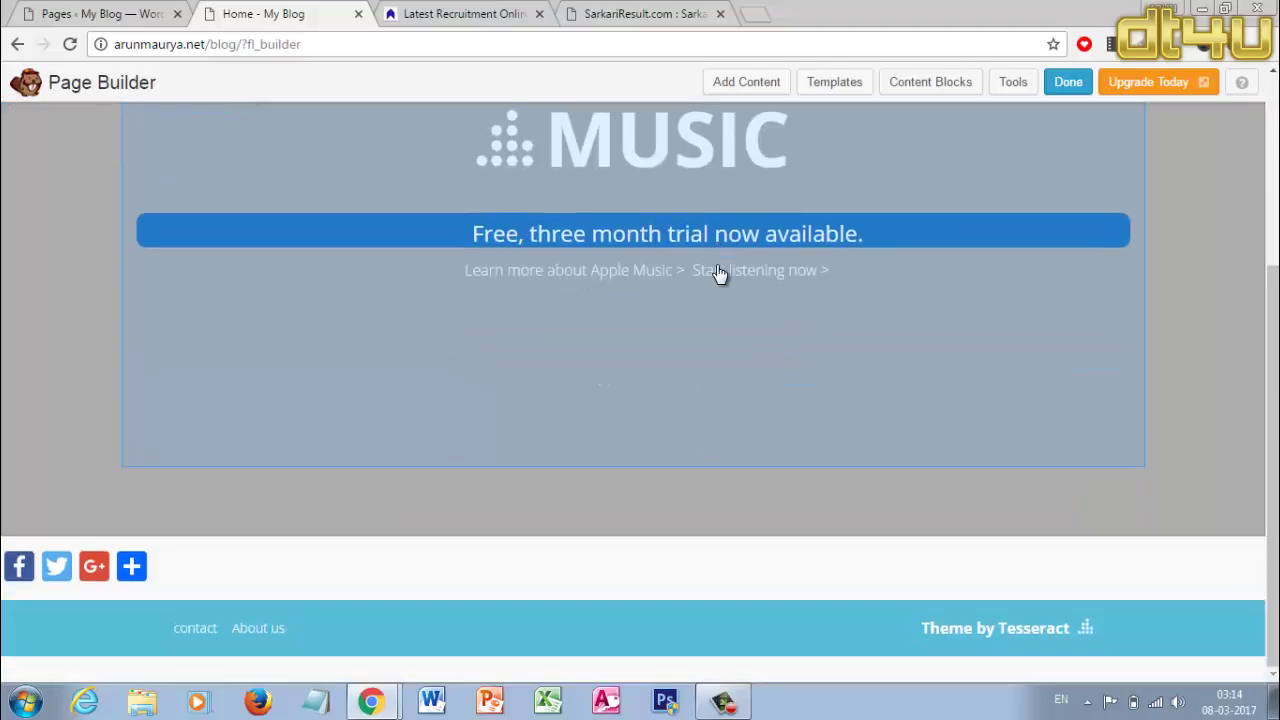
{"action": "scroll", "coordinate": [797, 369], "scroll_direction": "up", "scroll_amount": 3}
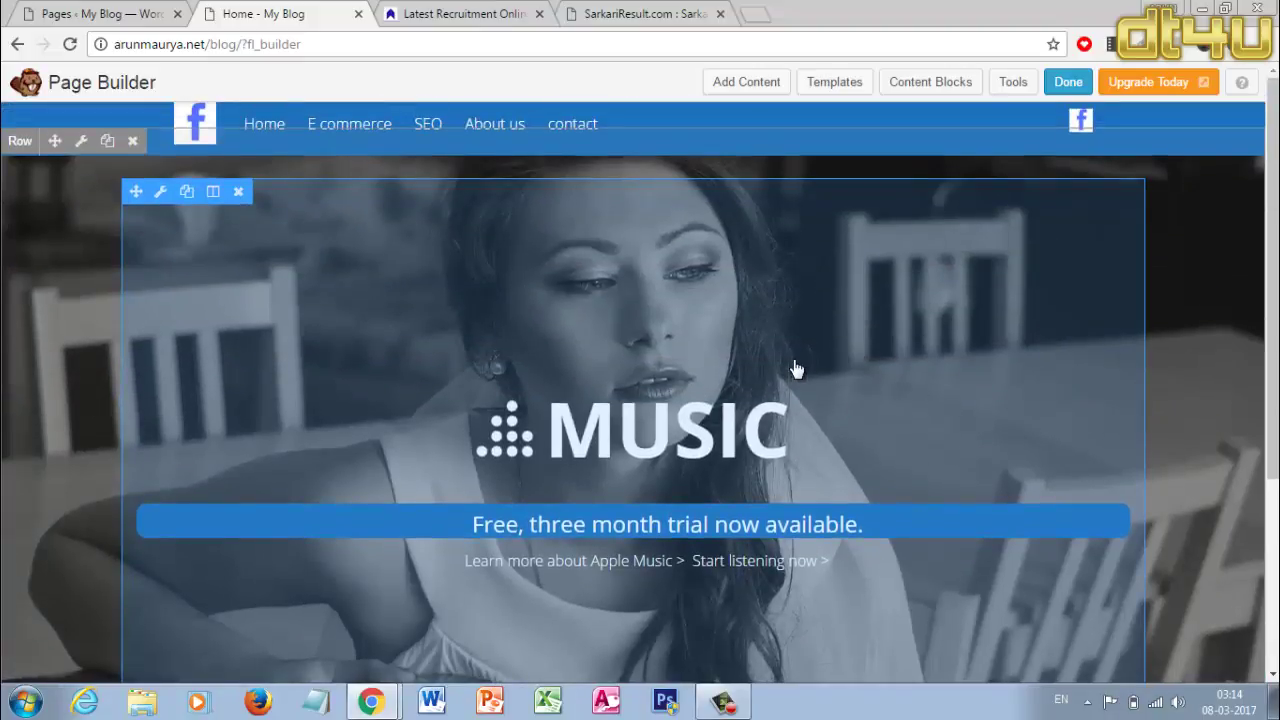
{"action": "scroll", "coordinate": [797, 369], "scroll_direction": "down", "scroll_amount": 1}
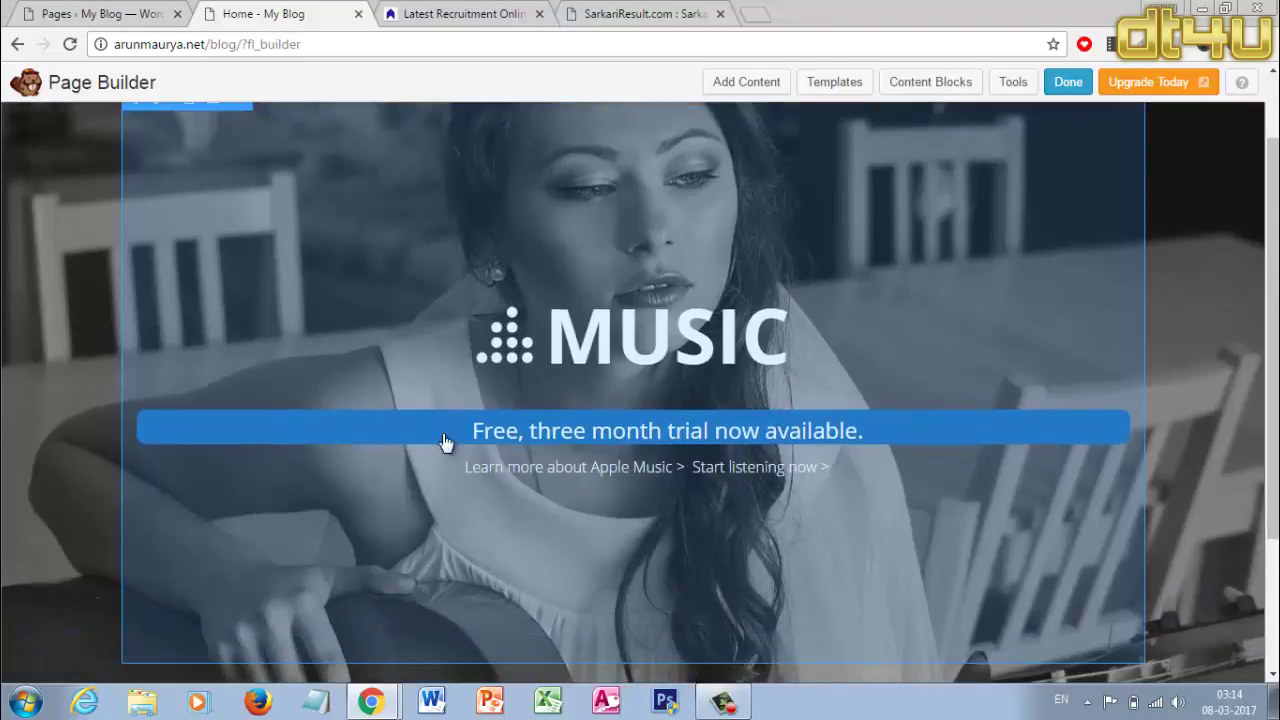
{"action": "scroll", "coordinate": [623, 433], "scroll_direction": "up", "scroll_amount": 1}
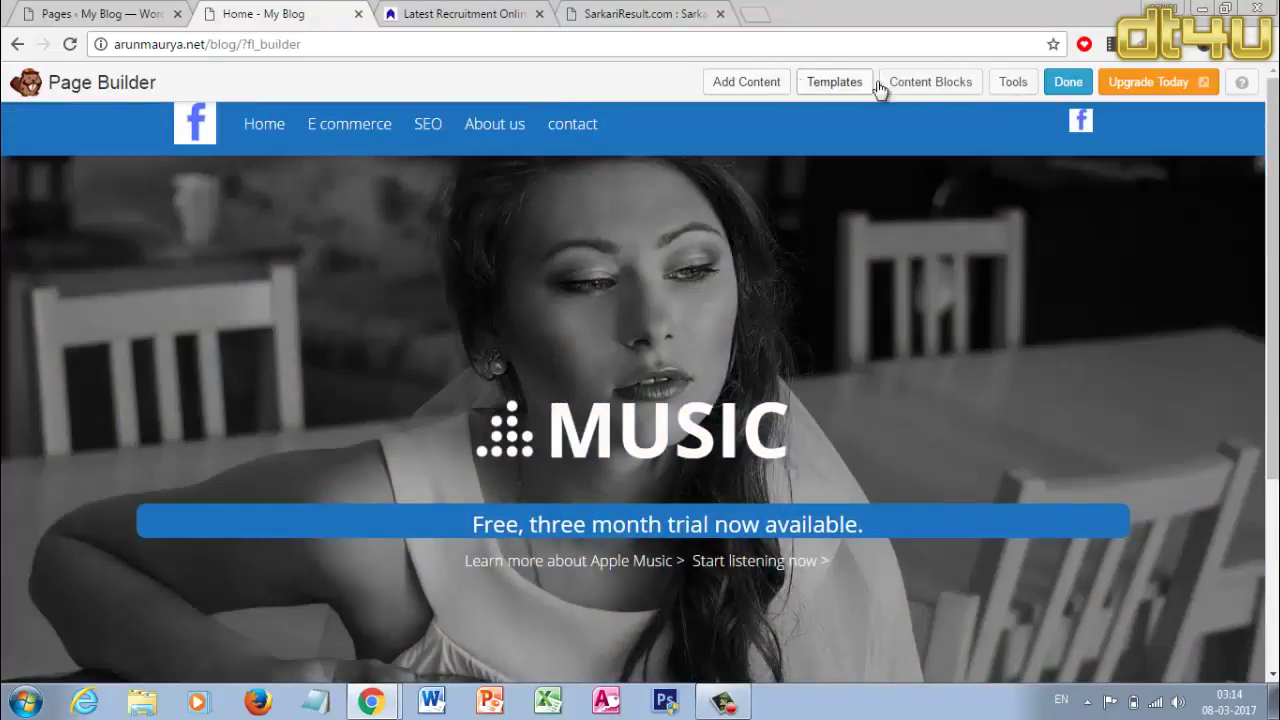
- Finish editing by publishing the Home page changes and view the live page from header to footer
{"action": "left_click", "coordinate": [1060, 86]}
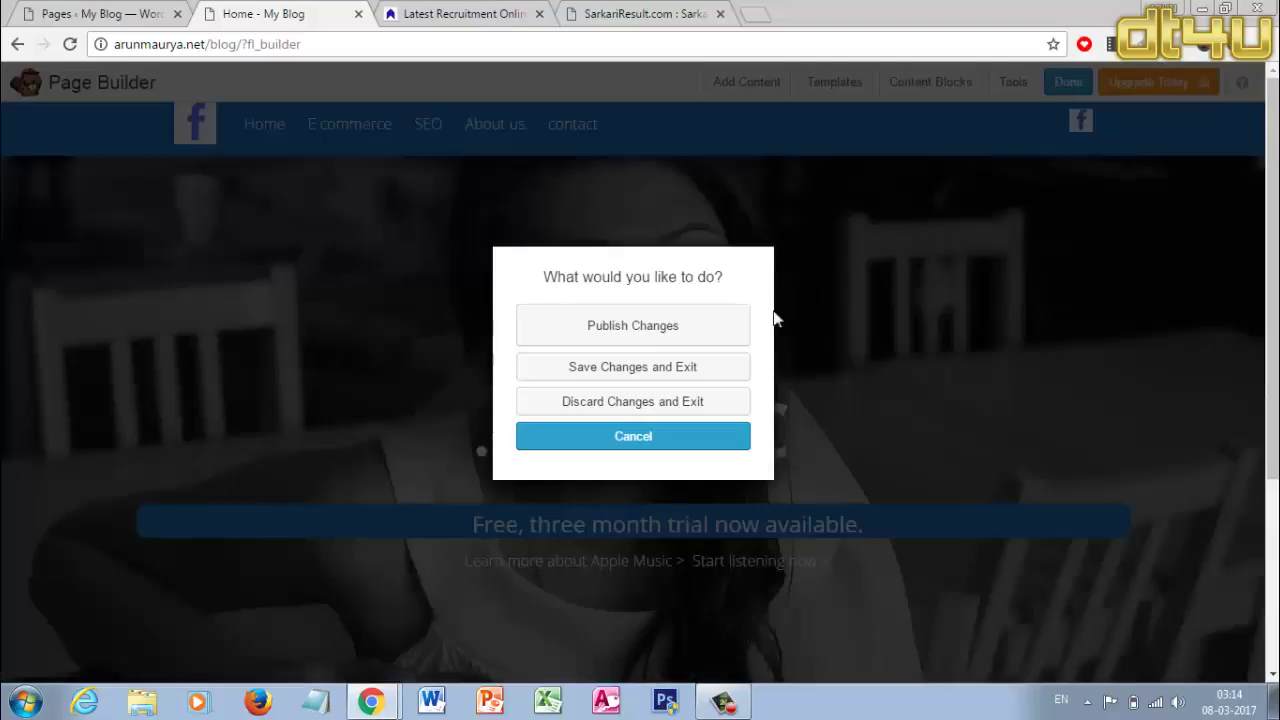
{"action": "left_click", "coordinate": [645, 328]}
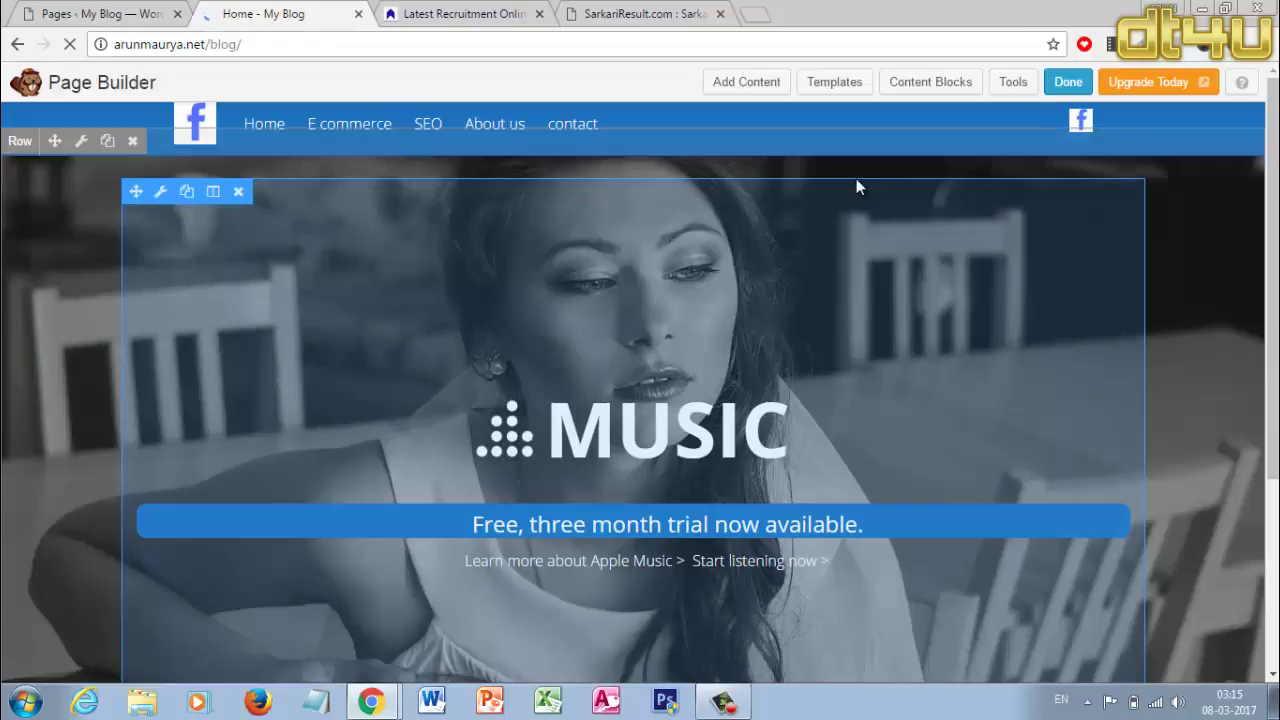
{"action": "scroll", "coordinate": [817, 218], "scroll_direction": "down", "scroll_amount": 3}
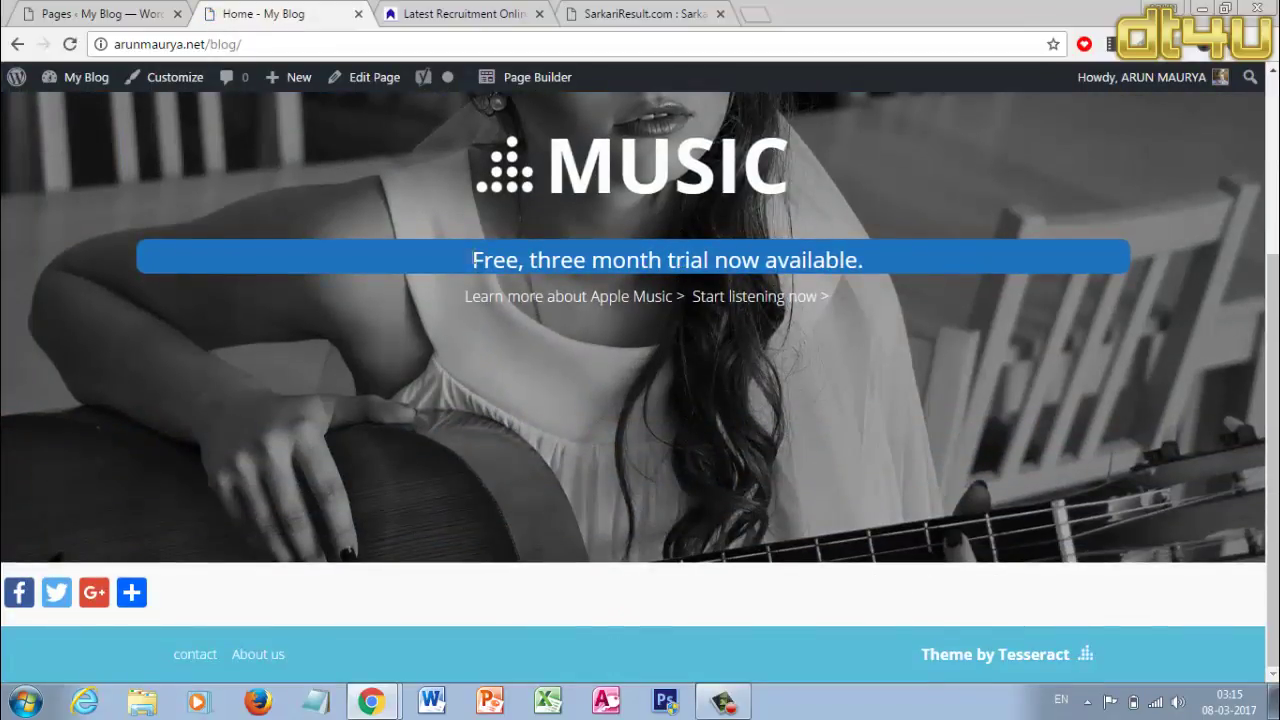
{"action": "scroll", "coordinate": [873, 276], "scroll_direction": "up", "scroll_amount": 5}
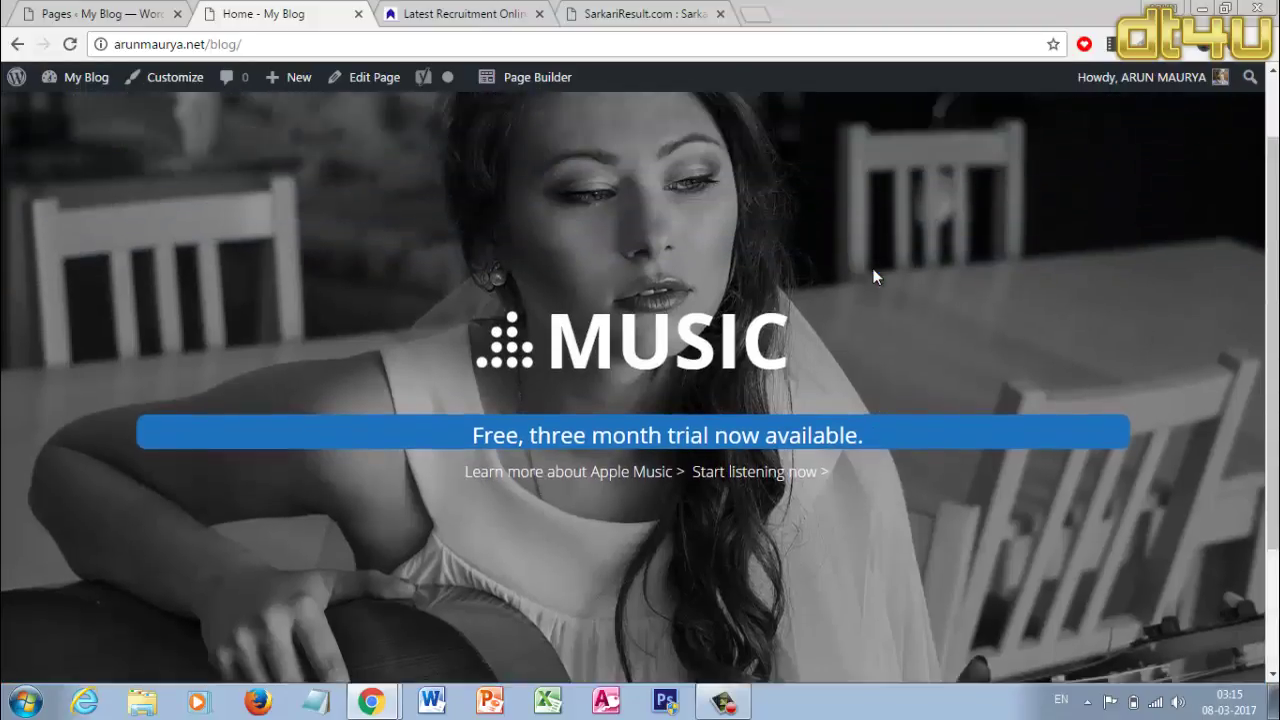
- Reopen the Home page in Page Builder and close the content modules list
{"action": "left_click", "coordinate": [533, 77]}
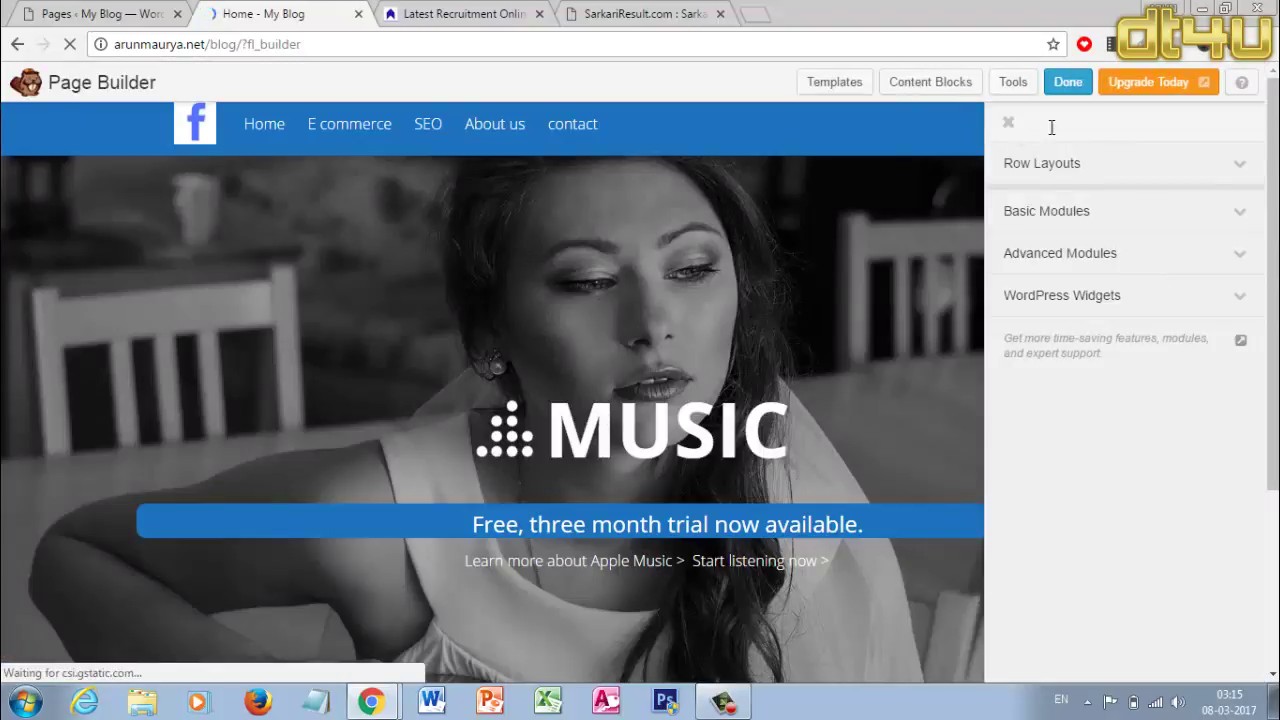
{"action": "left_click", "coordinate": [1008, 127]}
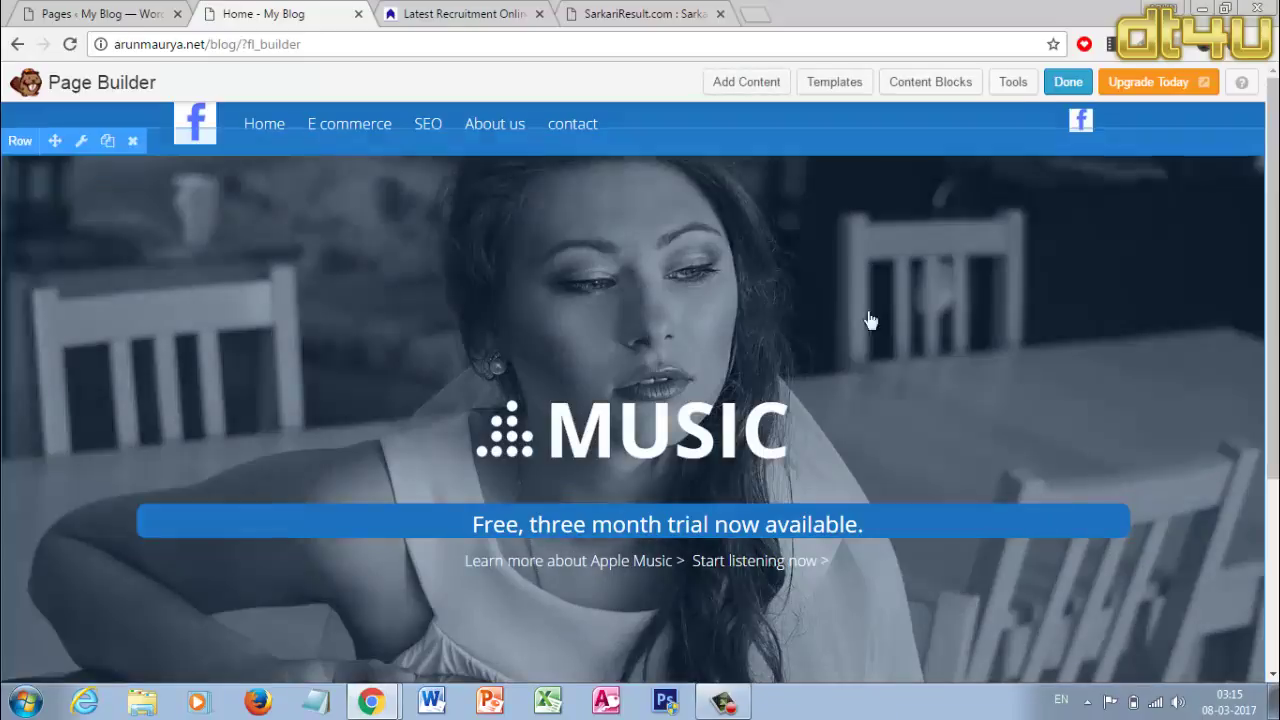
{"action": "scroll", "coordinate": [650, 500], "scroll_direction": "down", "scroll_amount": 1}
- View the hero block's text in its Text Editor settings and leave without saving
{"action": "left_click", "coordinate": [647, 430]}
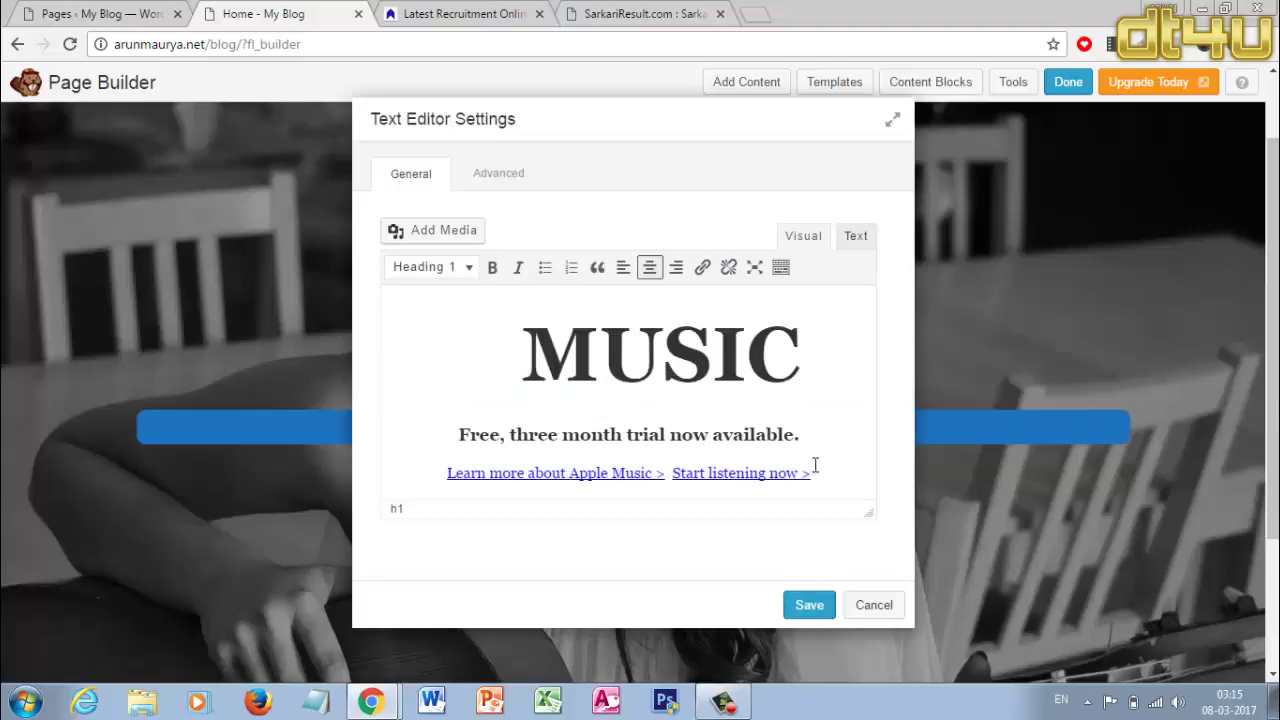
{"action": "left_click_drag", "start_coordinate": [810, 437], "coordinate": [465, 430]}
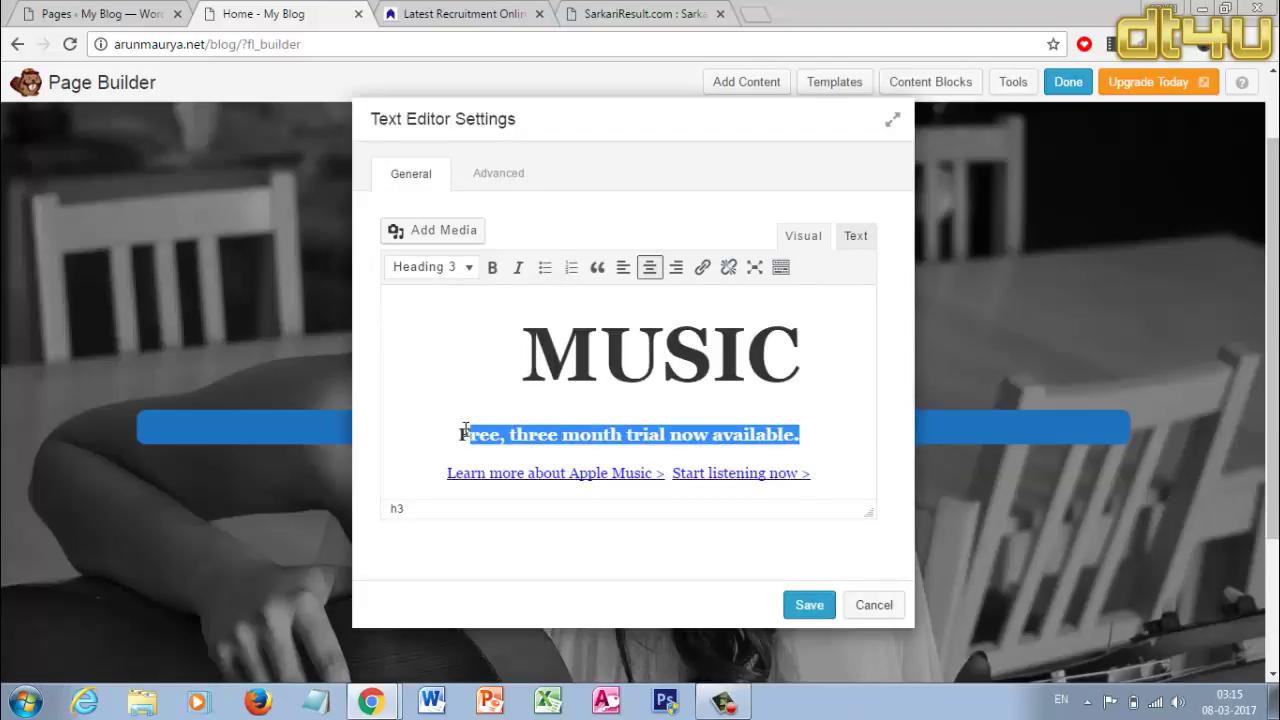
{"action": "left_click", "coordinate": [536, 434]}
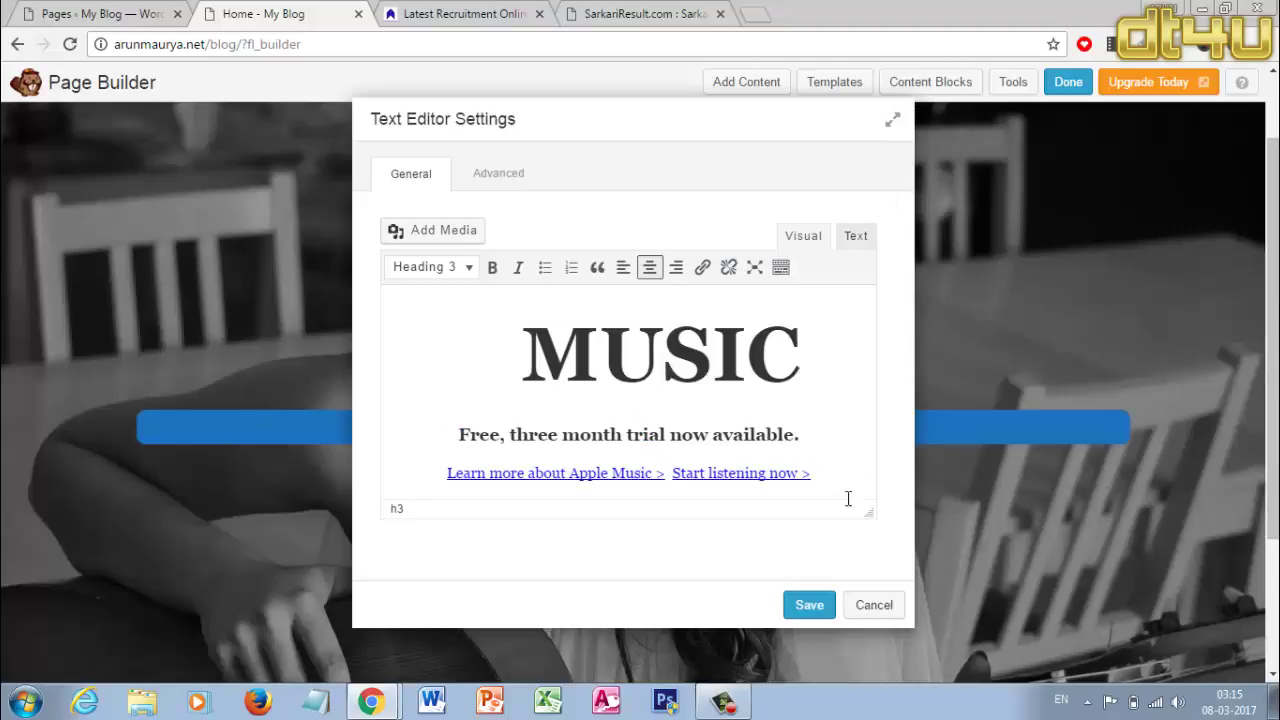
{"action": "left_click", "coordinate": [870, 604]}
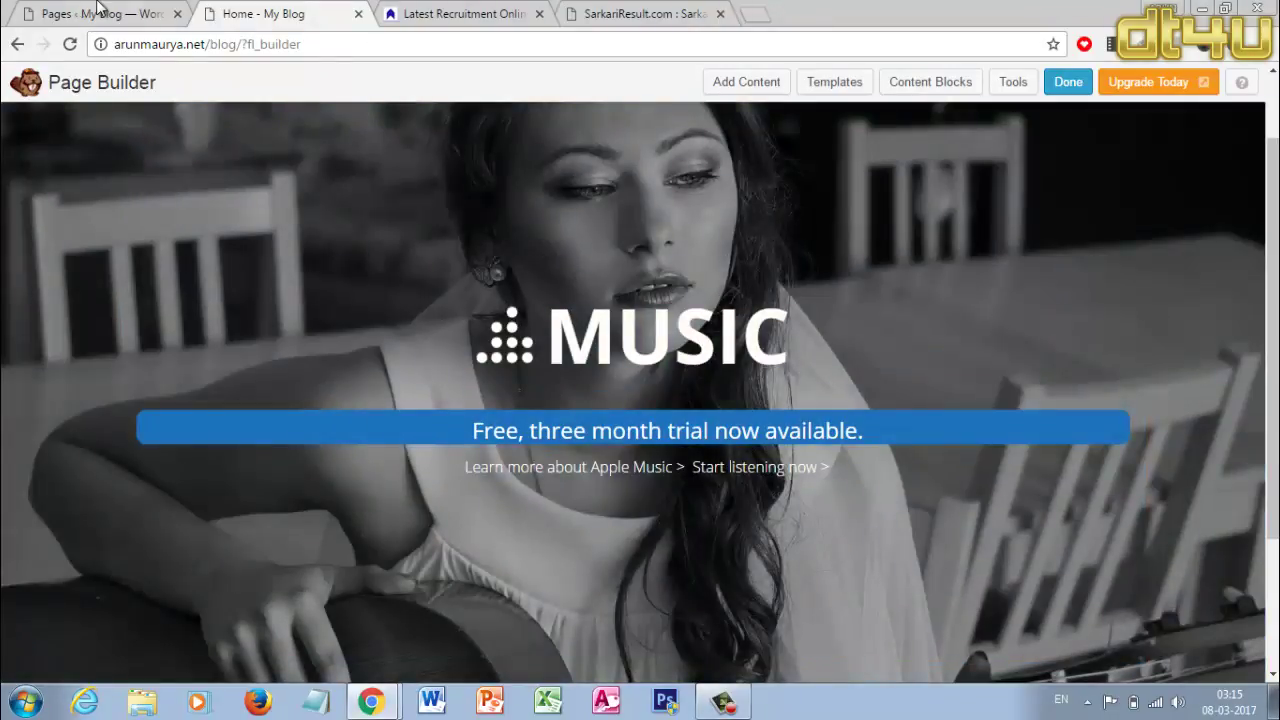
{"action": "left_click", "coordinate": [100, 12]}
{"action": "left_click", "coordinate": [286, 12]}
{"action": "left_click", "coordinate": [445, 13]}
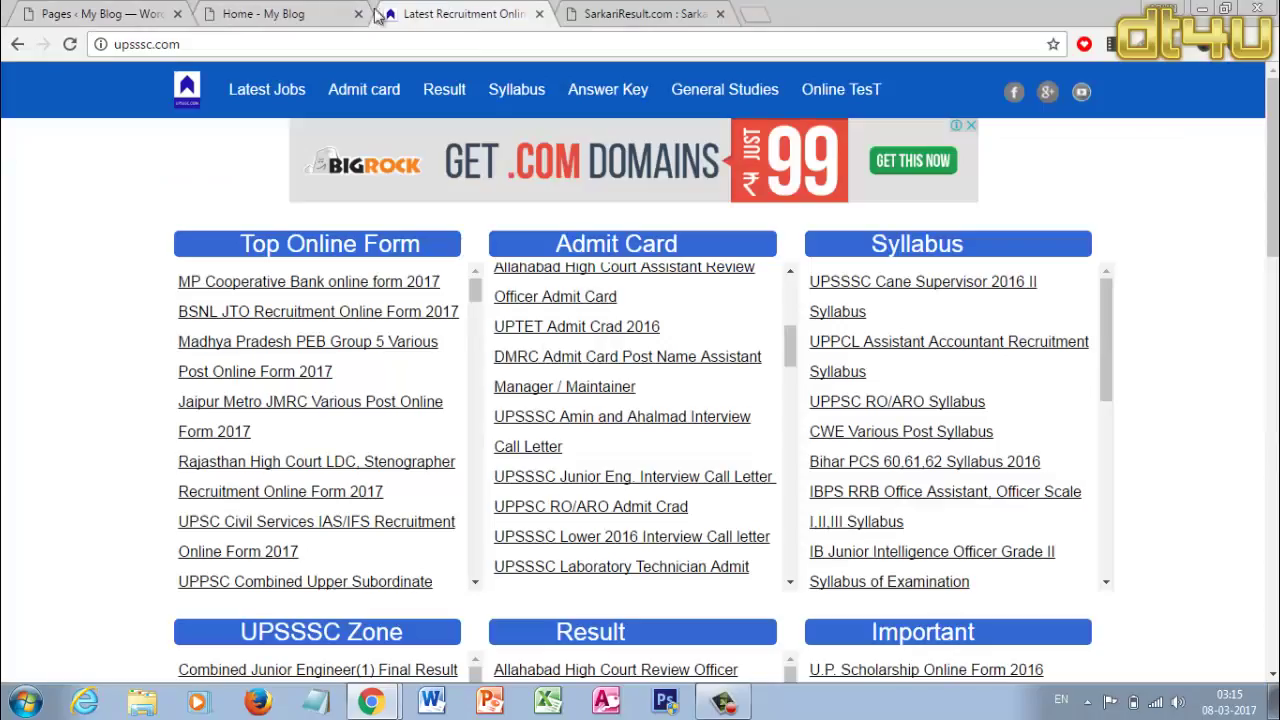
{"action": "left_click", "coordinate": [257, 10]}
{"action": "left_click", "coordinate": [85, 8]}
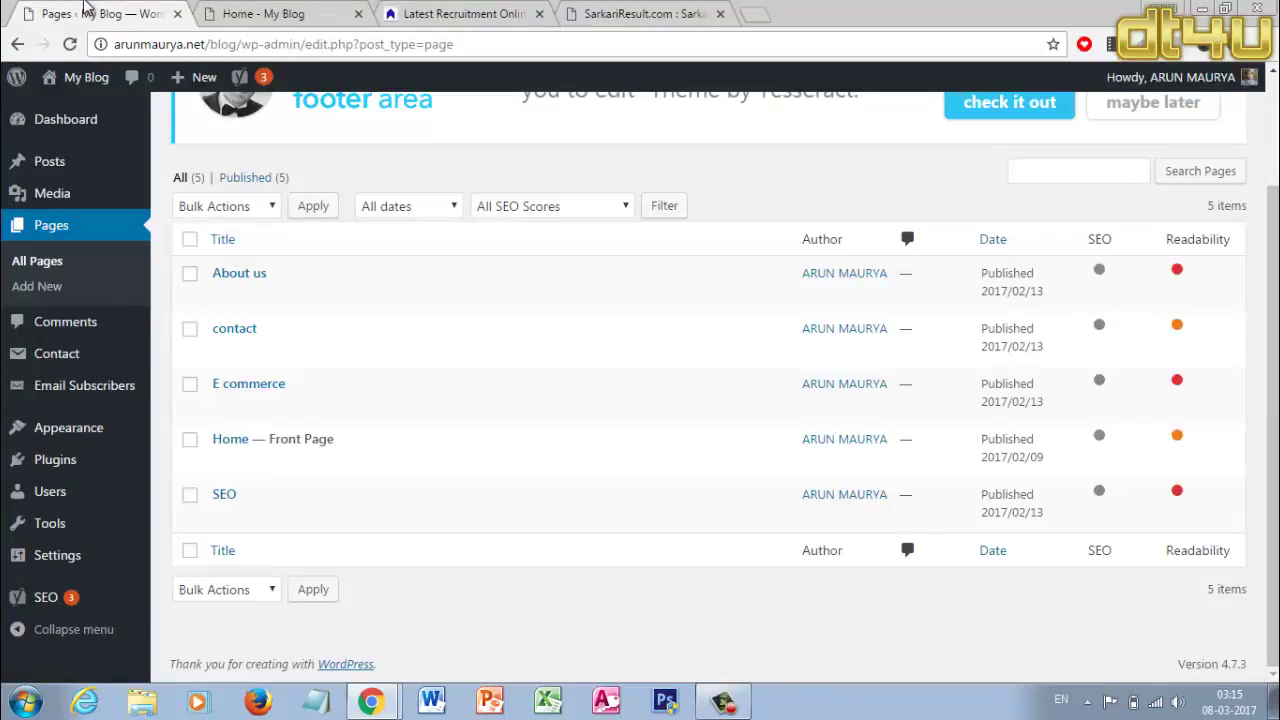
{"action": "left_click", "coordinate": [245, 14]}
{"action": "left_click", "coordinate": [412, 10]}
{"action": "left_click", "coordinate": [300, 14]}
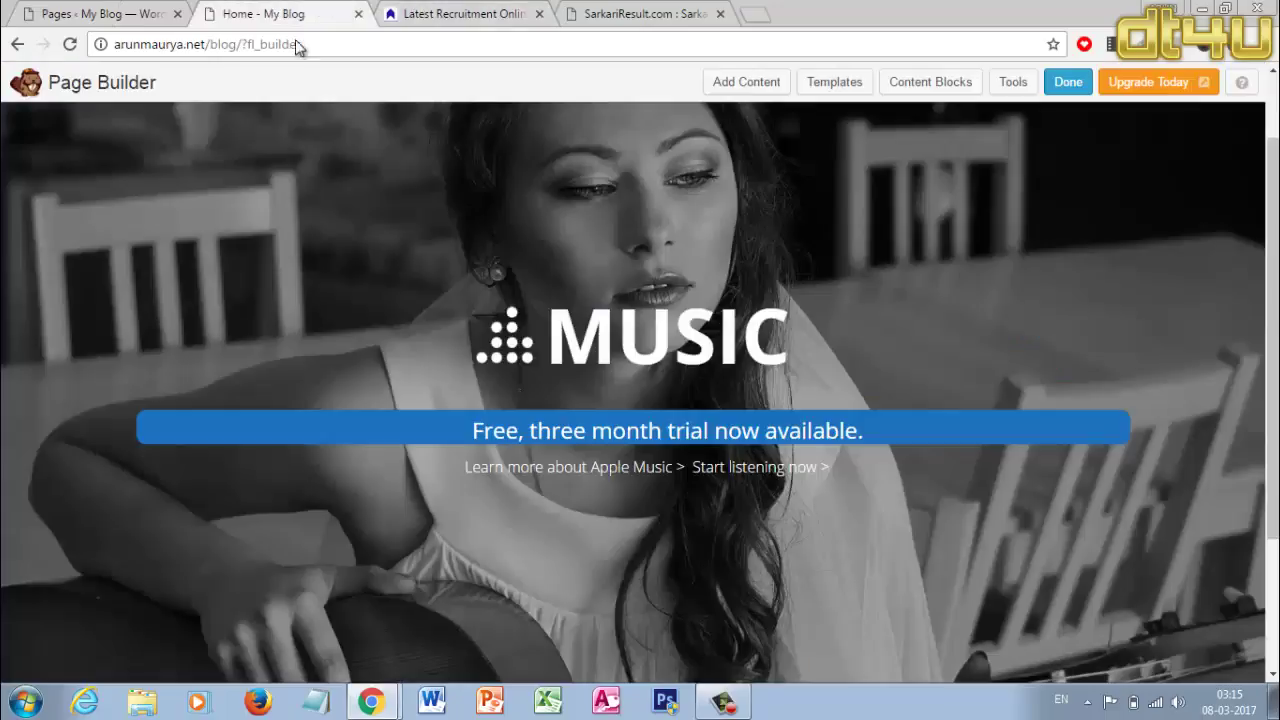
- Format the hero line "Free, three month trial now available." as Heading 4 and save the text module
{"action": "scroll", "coordinate": [480, 400], "scroll_direction": "up", "scroll_amount": 1}
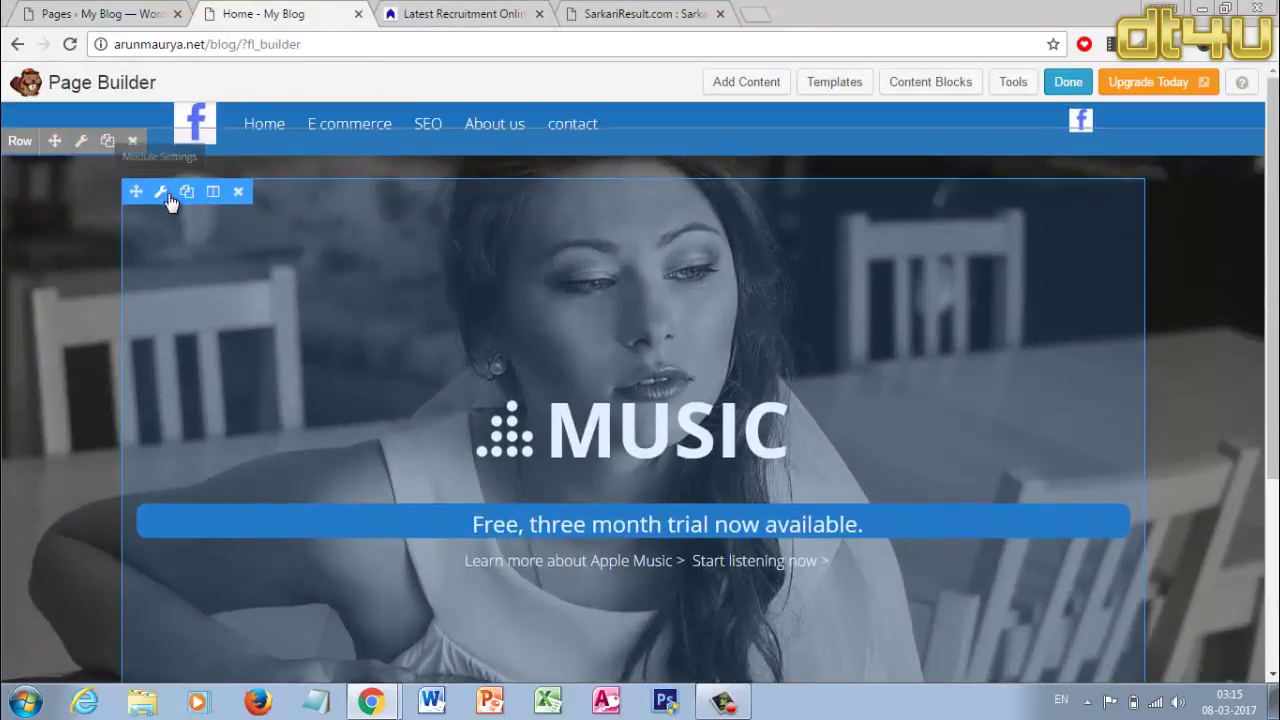
{"action": "left_click", "coordinate": [570, 509]}
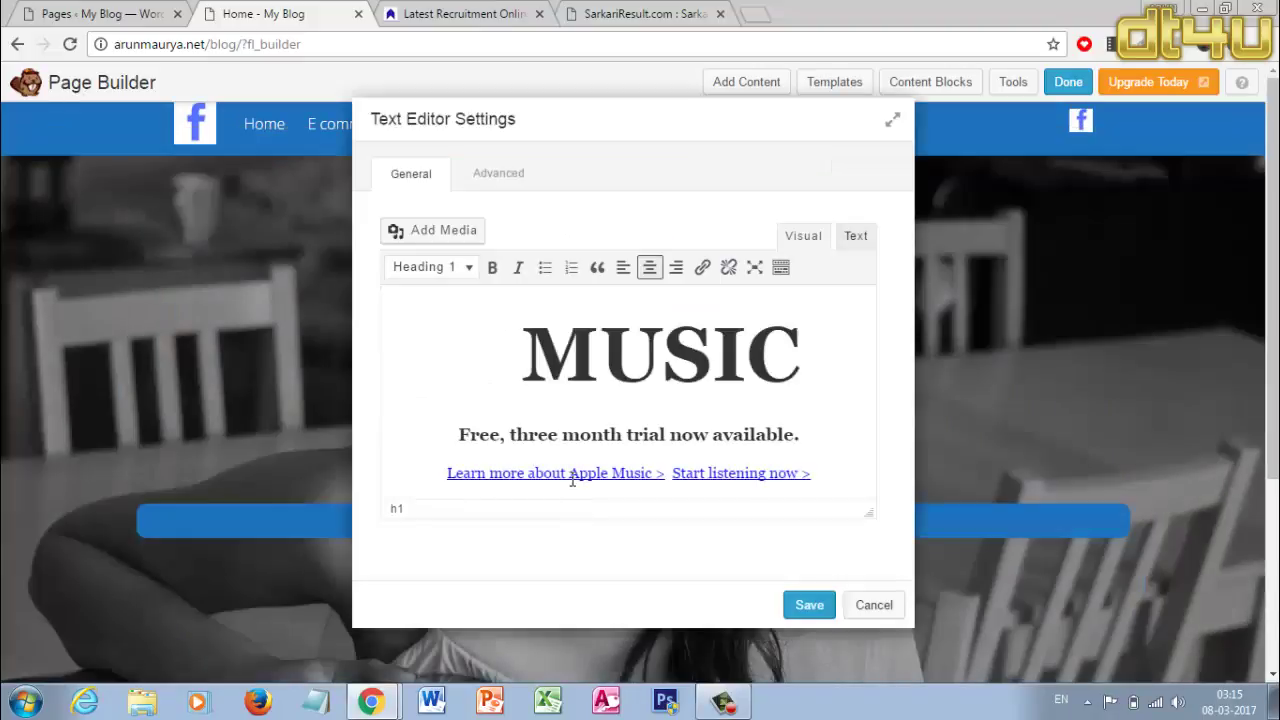
{"action": "left_click", "coordinate": [570, 474]}
{"action": "left_click_drag", "start_coordinate": [802, 436], "coordinate": [424, 432]}
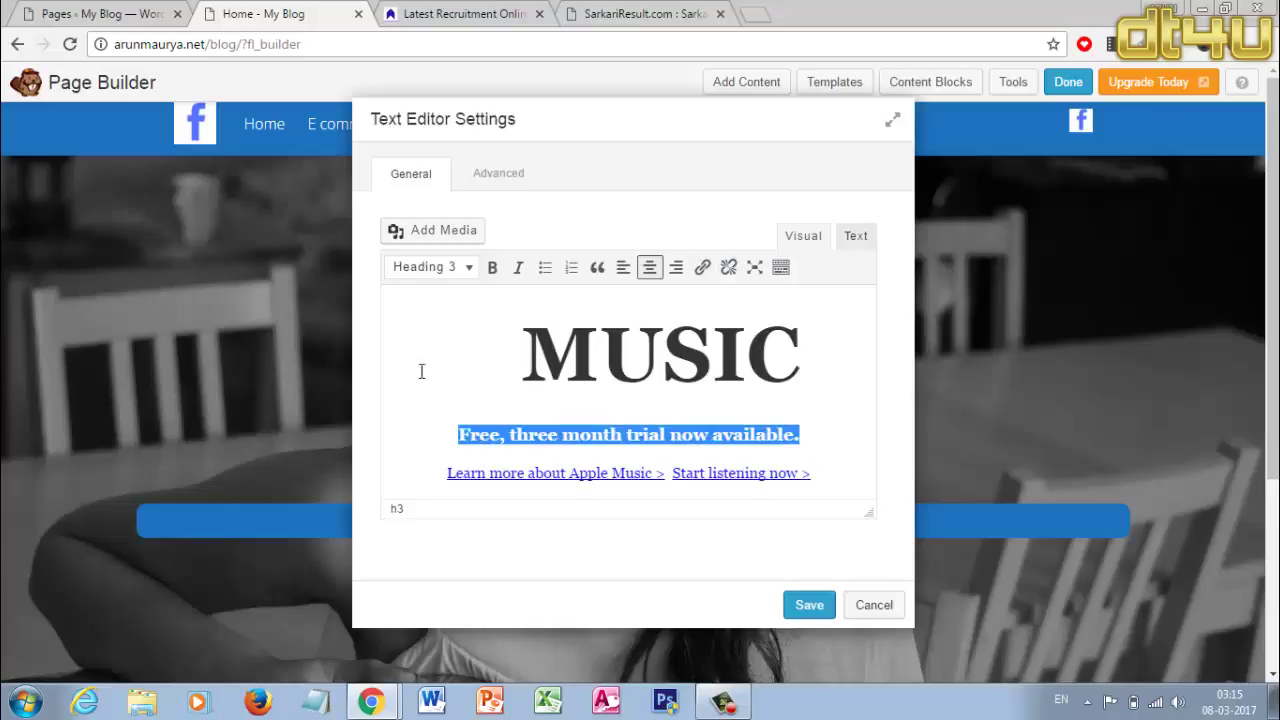
{"action": "left_click", "coordinate": [440, 268]}
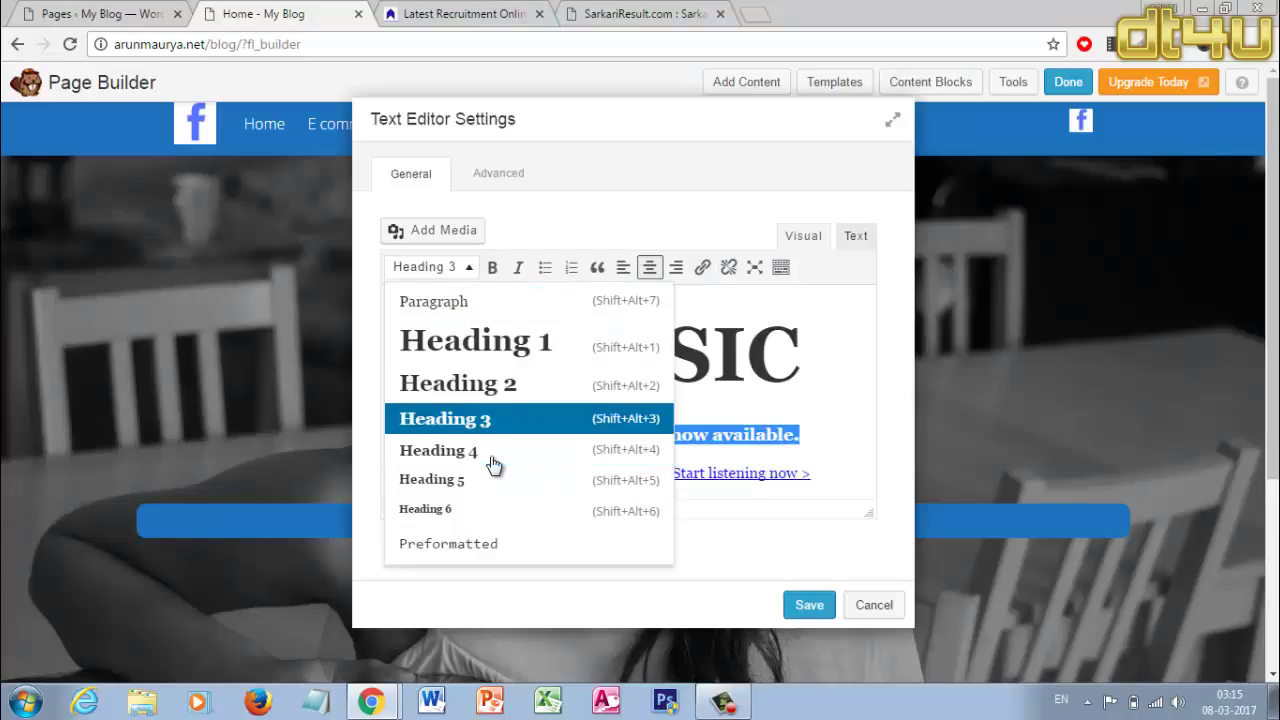
{"action": "left_click", "coordinate": [494, 449]}
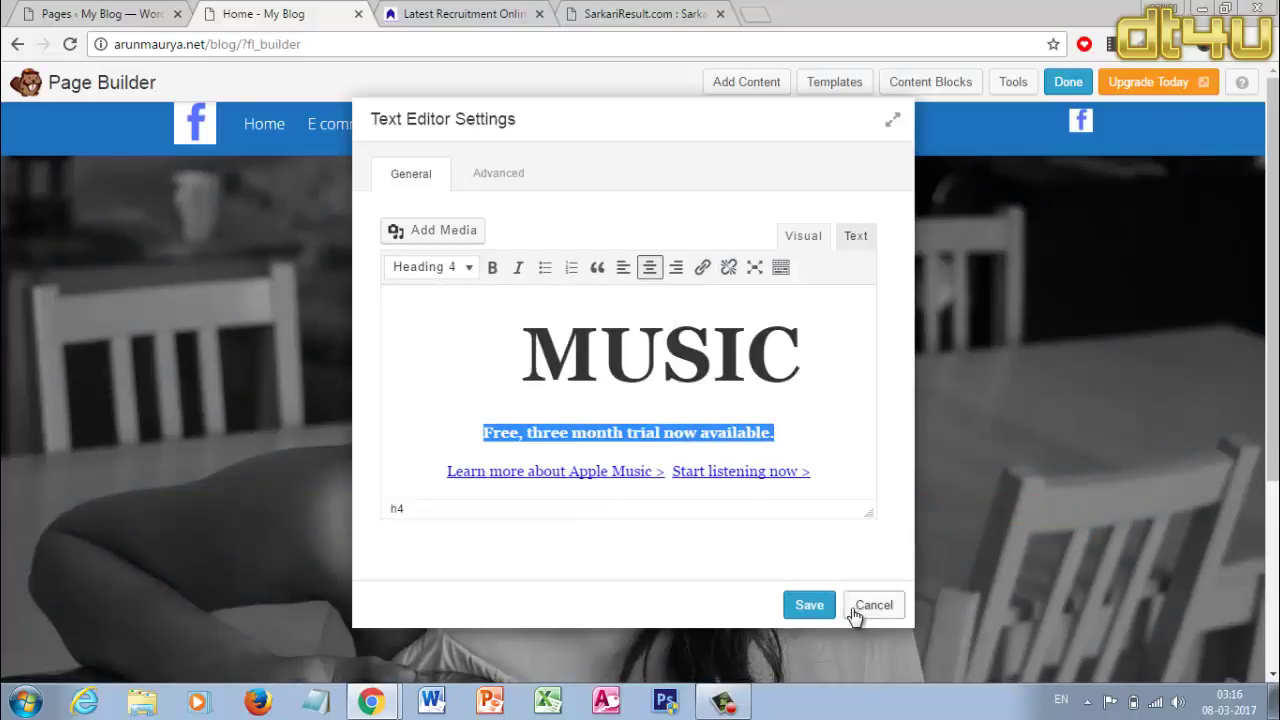
{"action": "left_click", "coordinate": [812, 612]}
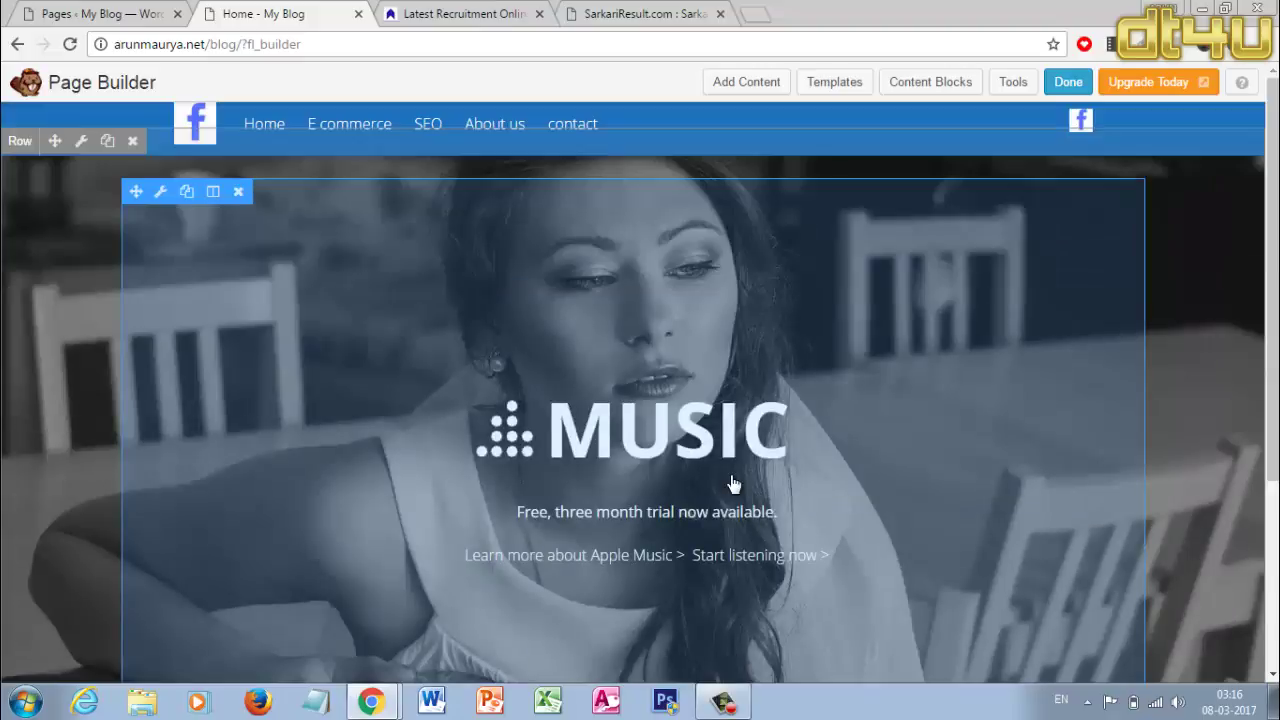
- Publish the updated hero text on the Home page and check the live page down to its footer
{"action": "scroll", "coordinate": [700, 540], "scroll_direction": "down", "scroll_amount": 1}
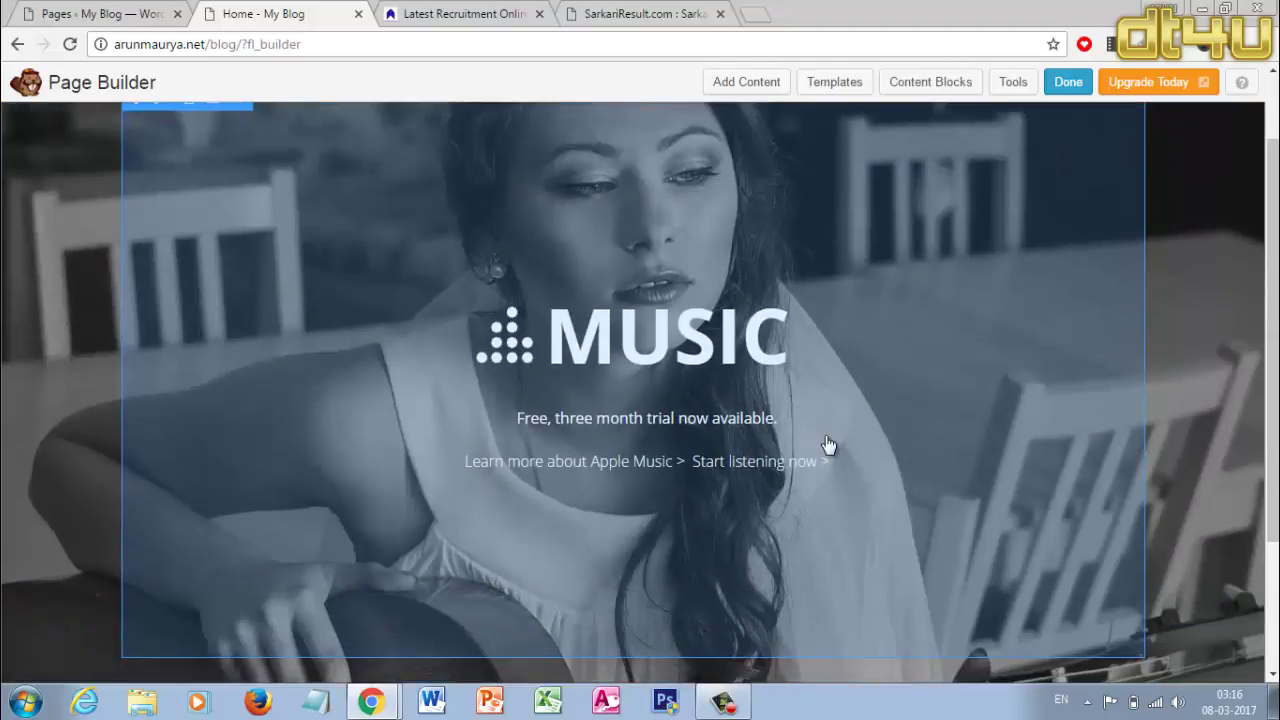
{"action": "scroll", "coordinate": [760, 375], "scroll_direction": "up", "scroll_amount": 1}
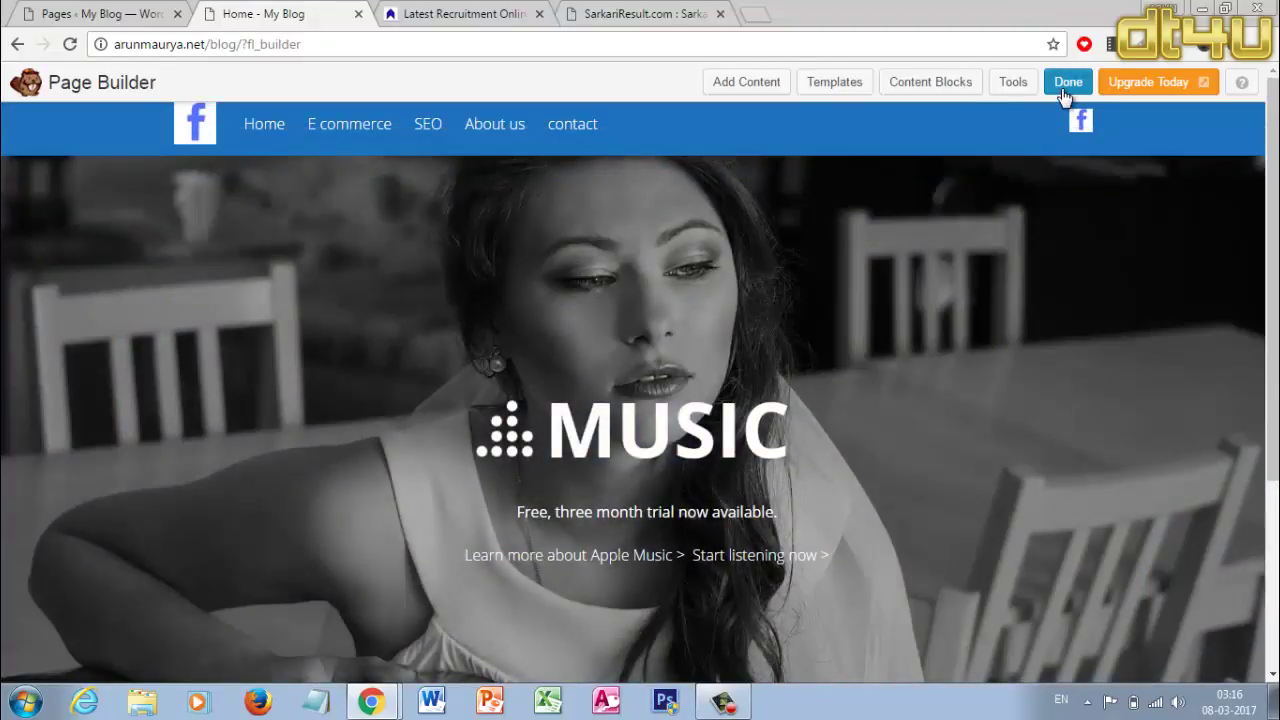
{"action": "left_click", "coordinate": [1066, 88]}
{"action": "left_click", "coordinate": [666, 330]}
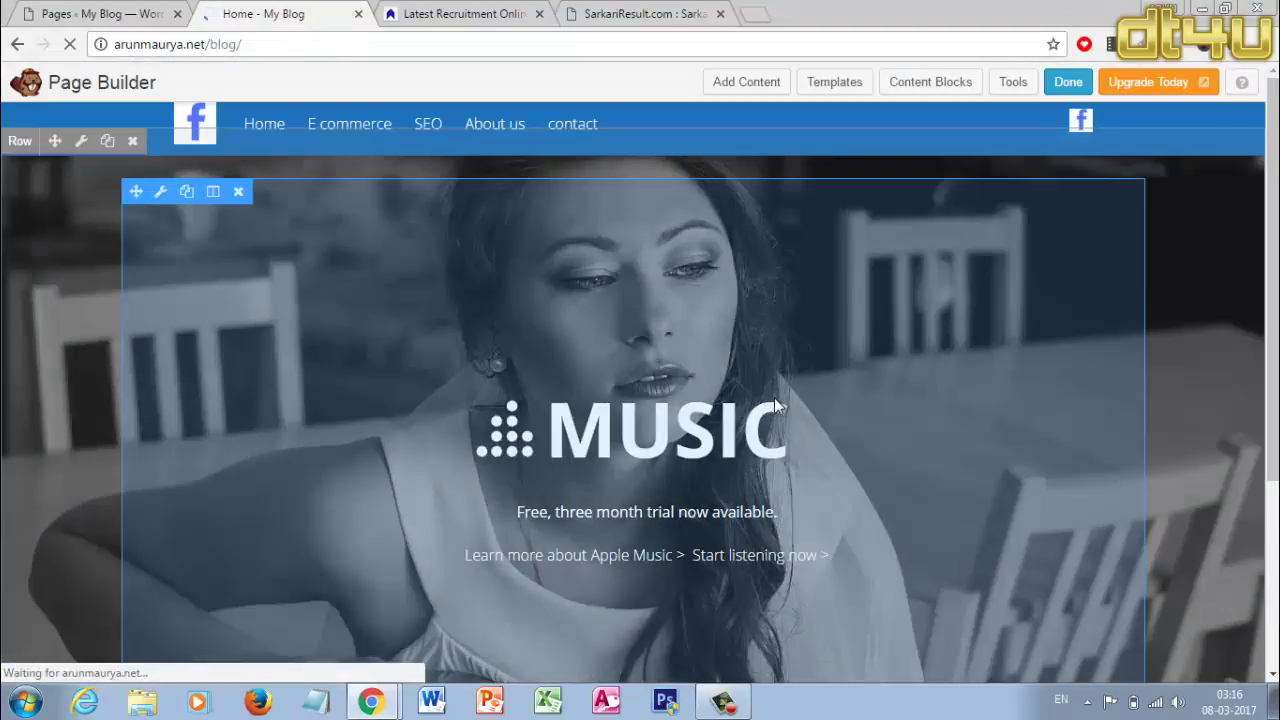
{"action": "scroll", "coordinate": [735, 285], "scroll_direction": "down", "scroll_amount": 3}
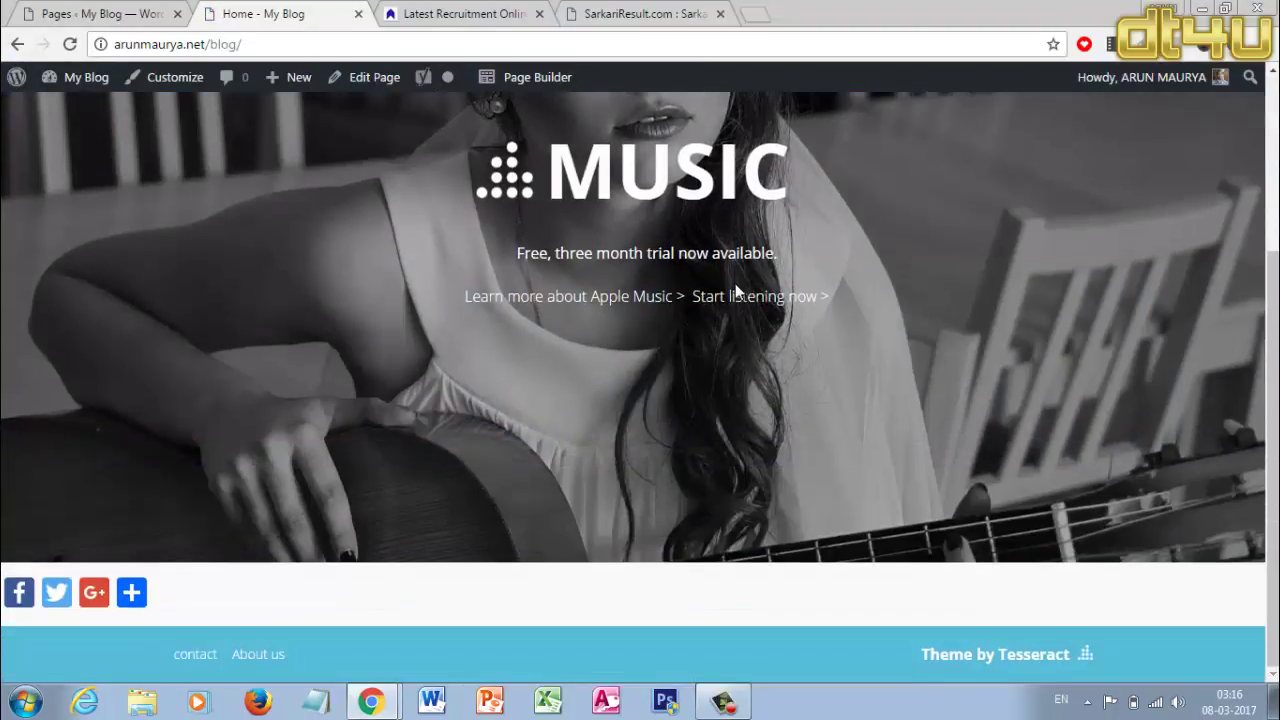
- Check the live hero section, then reopen the Home page in Page Builder and close the content modules list
{"action": "scroll", "coordinate": [735, 283], "scroll_direction": "up", "scroll_amount": 3}
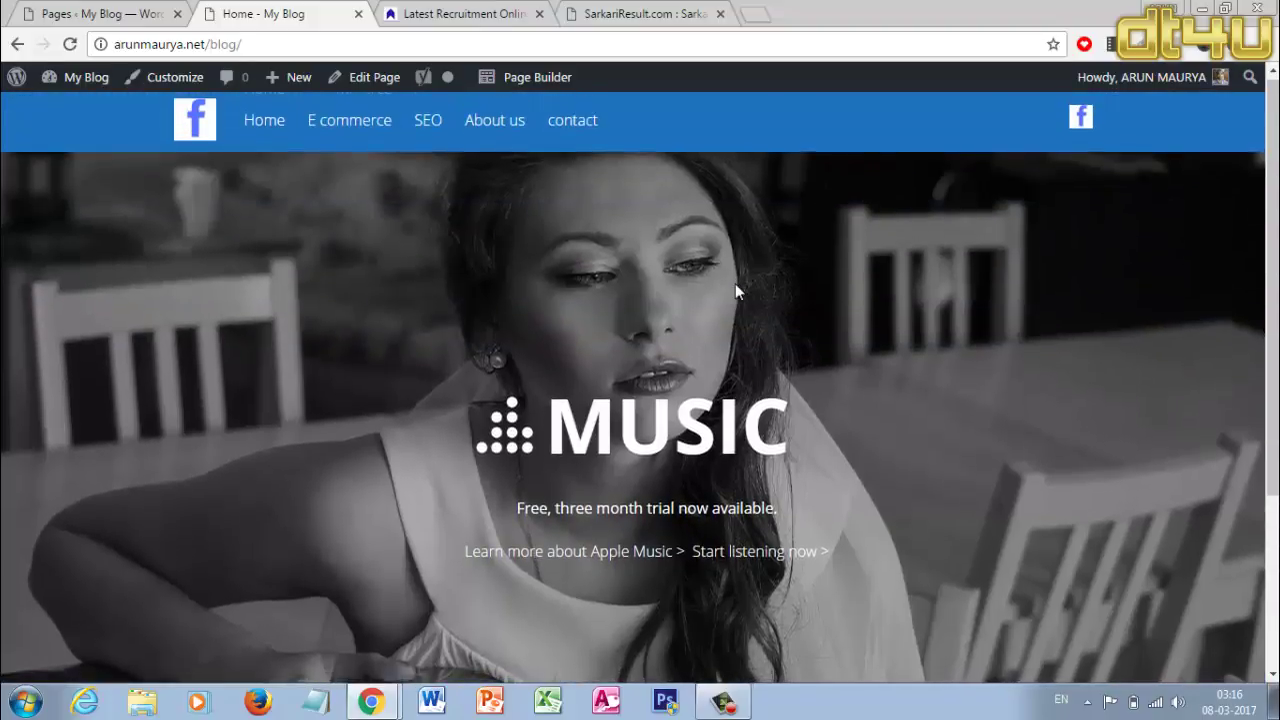
{"action": "scroll", "coordinate": [735, 283], "scroll_direction": "down", "scroll_amount": 3}
{"action": "scroll", "coordinate": [734, 285], "scroll_direction": "up", "scroll_amount": 1}
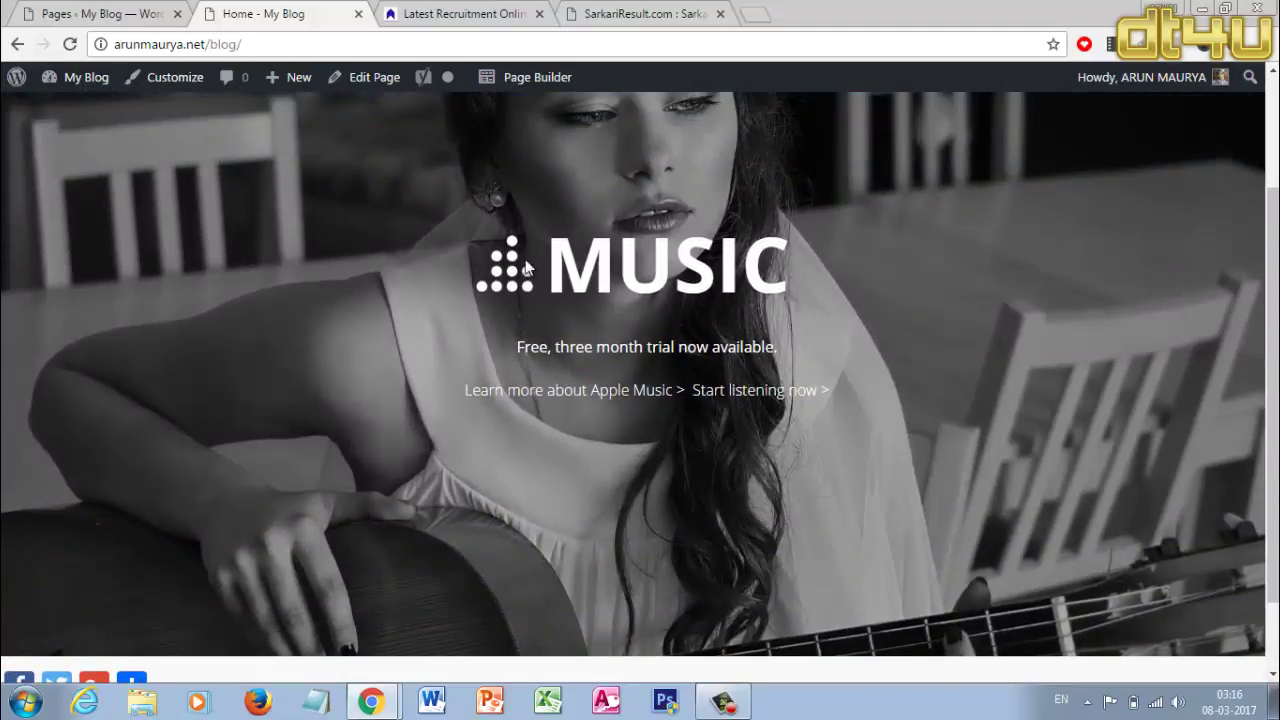
{"action": "scroll", "coordinate": [640, 348], "scroll_direction": "up", "scroll_amount": 2}
{"action": "left_click", "coordinate": [530, 80]}
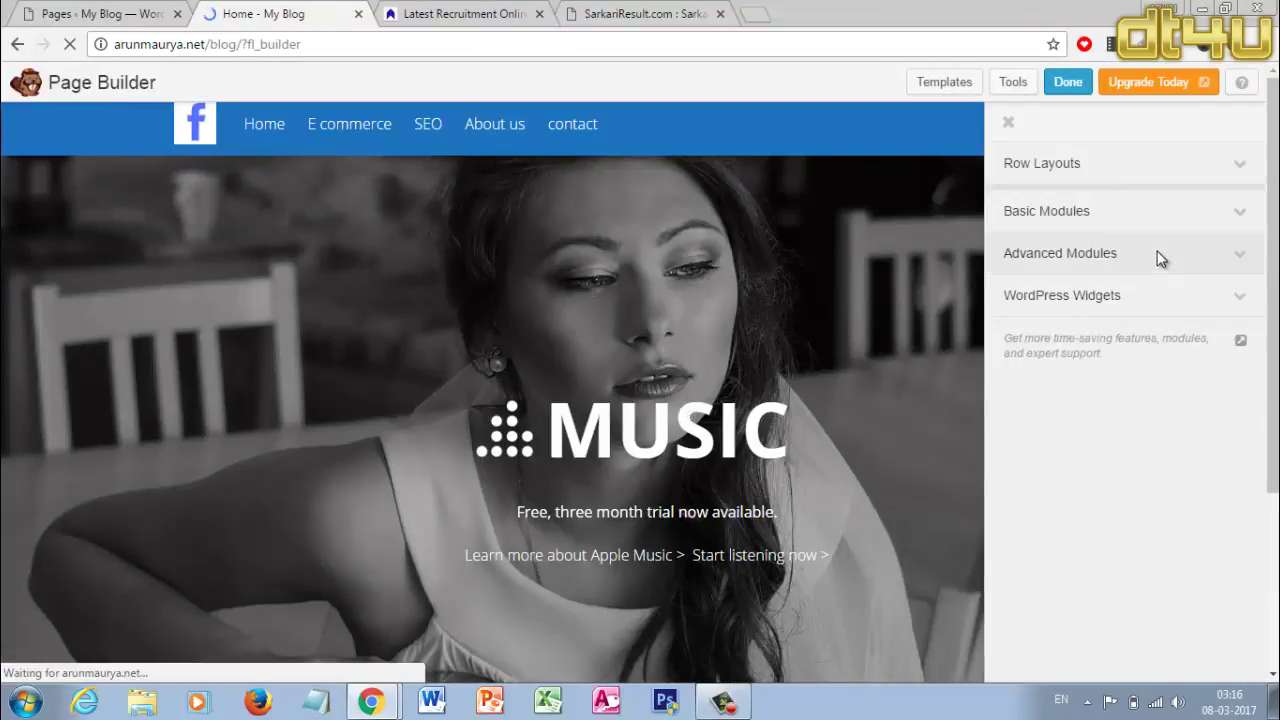
{"action": "left_click", "coordinate": [1008, 121]}
- Inspect the "Learn more about Apple Music" and "Start listening now" links in the hero text, then leave without saving
{"action": "left_click", "coordinate": [573, 435]}
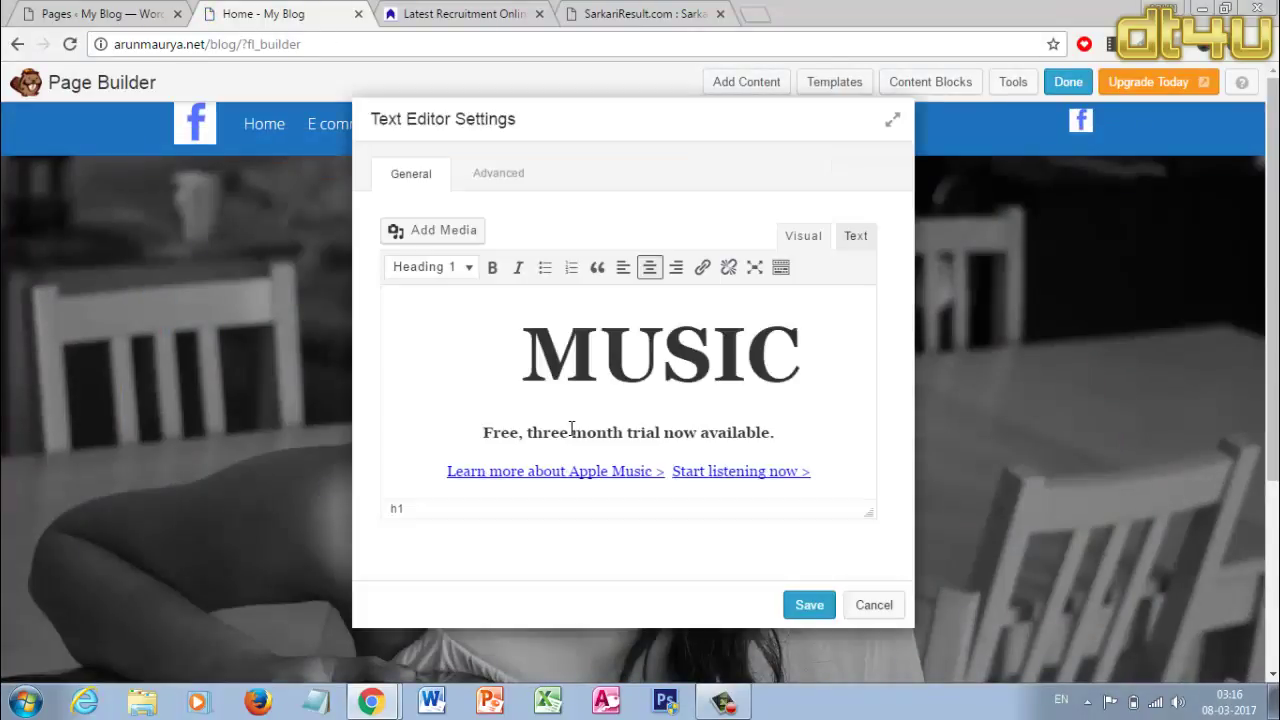
{"action": "left_click", "coordinate": [637, 472]}
{"action": "left_click", "coordinate": [704, 477]}
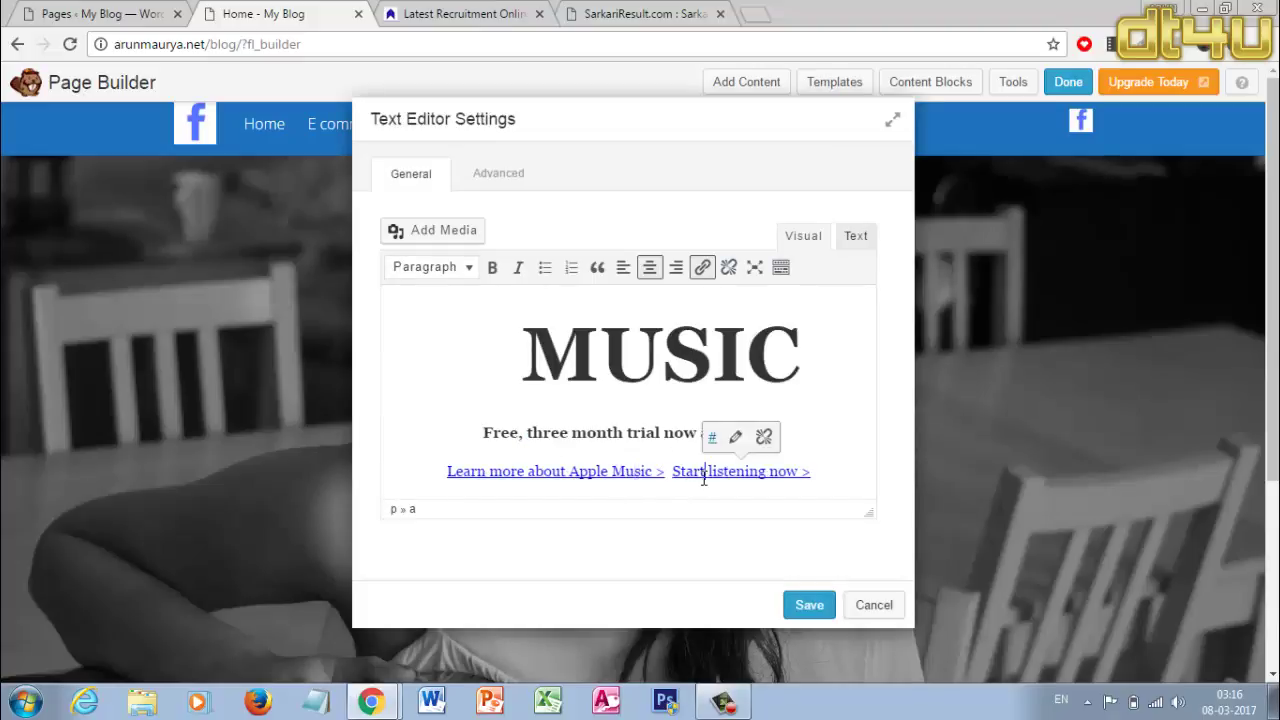
{"action": "left_click", "coordinate": [608, 478]}
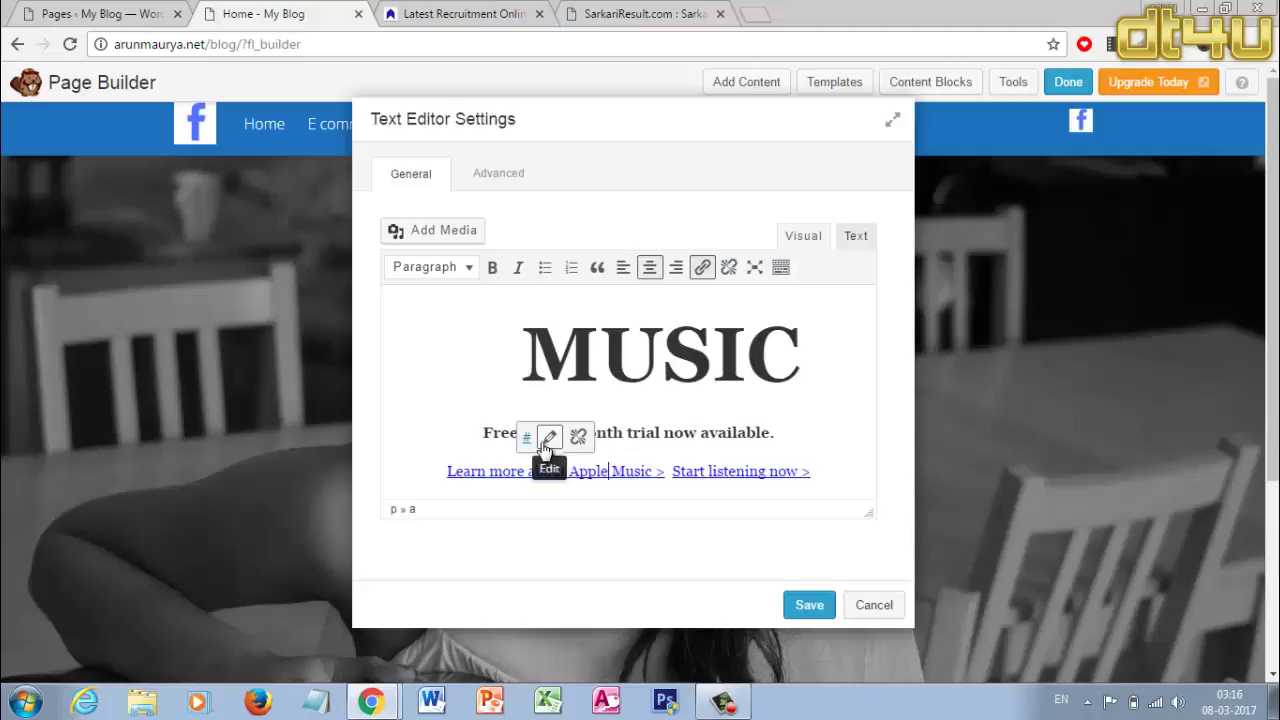
{"action": "left_click", "coordinate": [694, 471]}
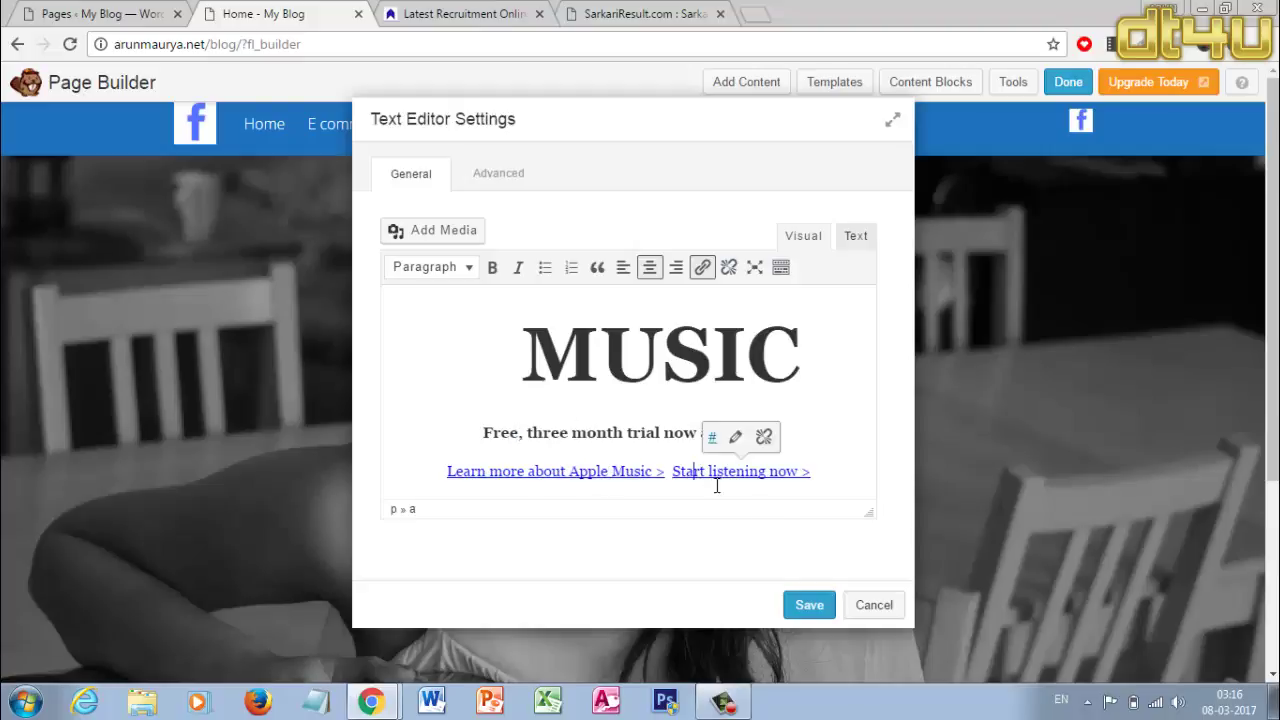
{"action": "left_click", "coordinate": [873, 605]}
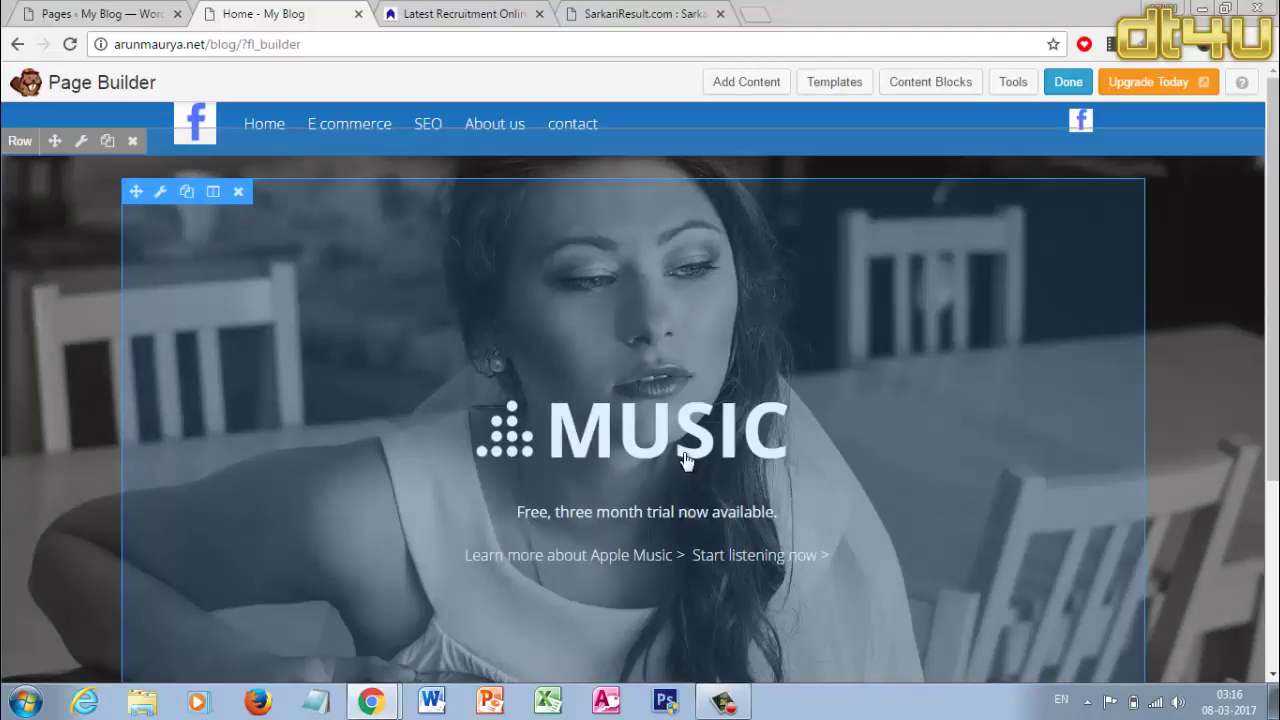
- Add the 3 Featured Boxes content block below the music hero
{"action": "scroll", "coordinate": [686, 460], "scroll_direction": "down", "scroll_amount": 2}
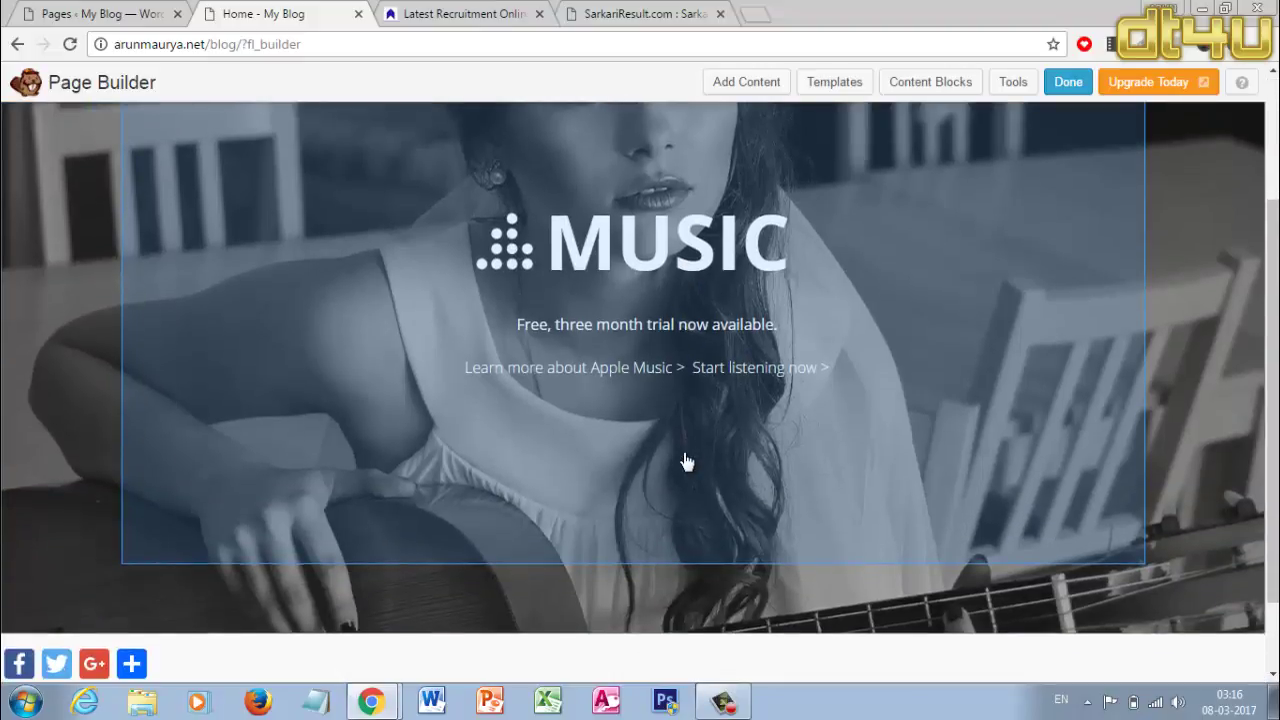
{"action": "scroll", "coordinate": [651, 380], "scroll_direction": "down", "scroll_amount": 1}
{"action": "scroll", "coordinate": [523, 429], "scroll_direction": "up", "scroll_amount": 3}
{"action": "scroll", "coordinate": [503, 427], "scroll_direction": "up", "scroll_amount": 1}
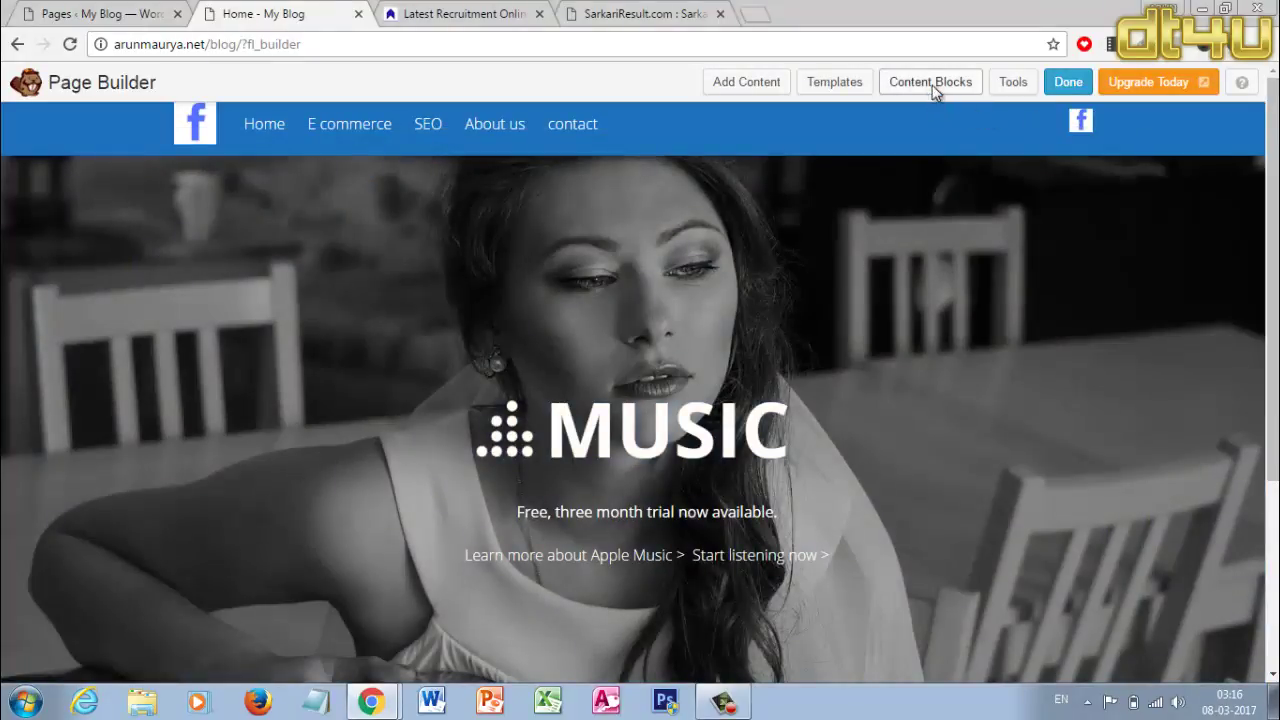
{"action": "left_click", "coordinate": [933, 88]}
{"action": "left_click_drag", "start_coordinate": [940, 233], "coordinate": [960, 554]}
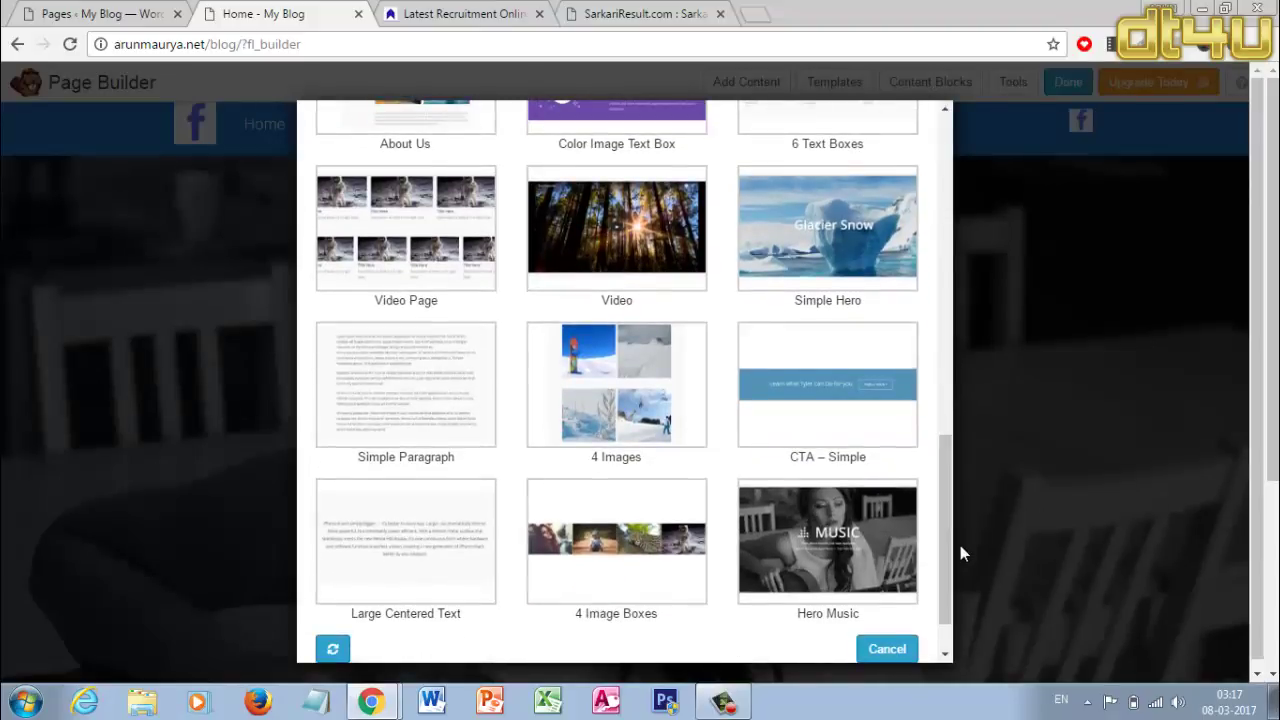
{"action": "scroll", "coordinate": [725, 372], "scroll_direction": "up", "scroll_amount": 4}
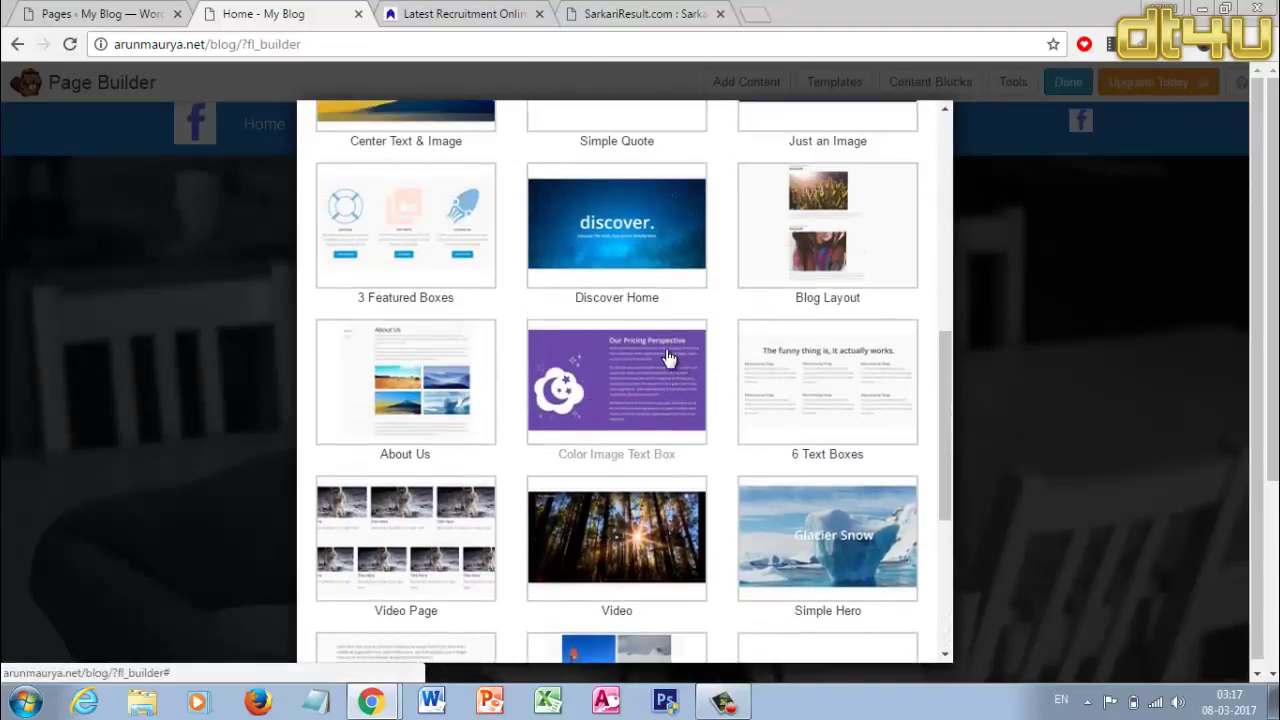
{"action": "scroll", "coordinate": [660, 340], "scroll_direction": "up", "scroll_amount": 2}
{"action": "scroll", "coordinate": [560, 335], "scroll_direction": "down", "scroll_amount": 2}
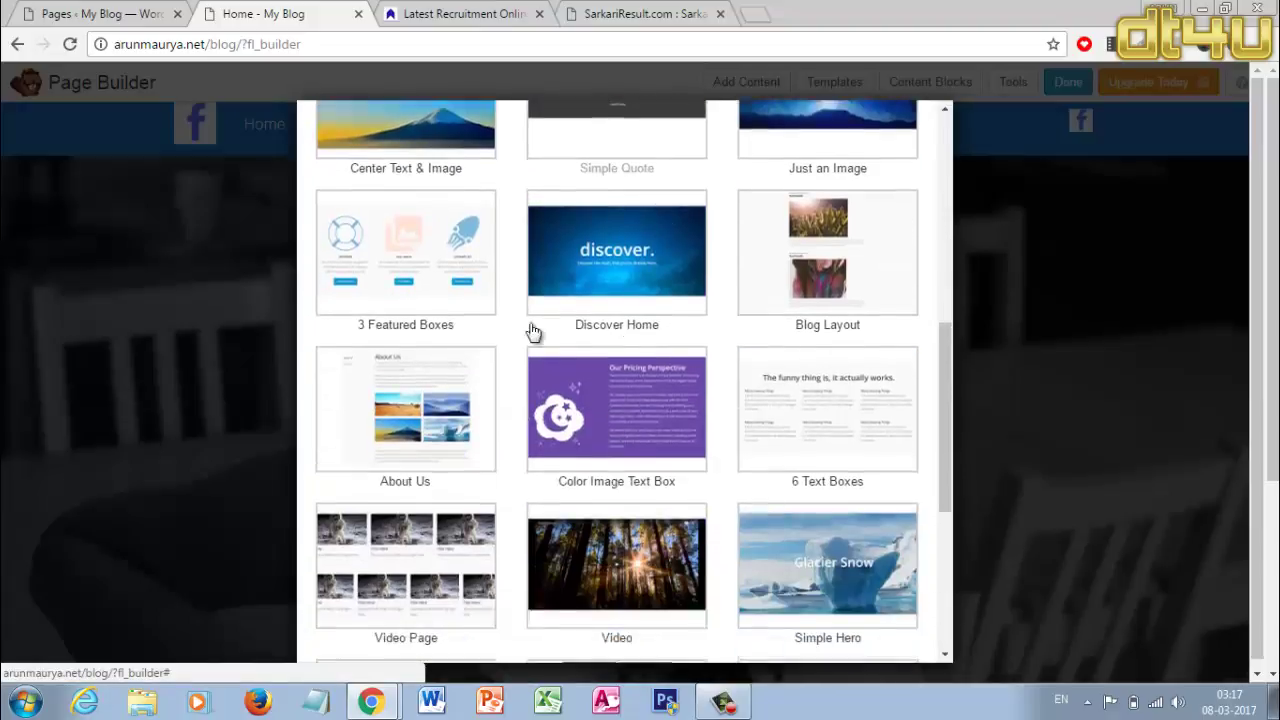
{"action": "left_click", "coordinate": [396, 240]}
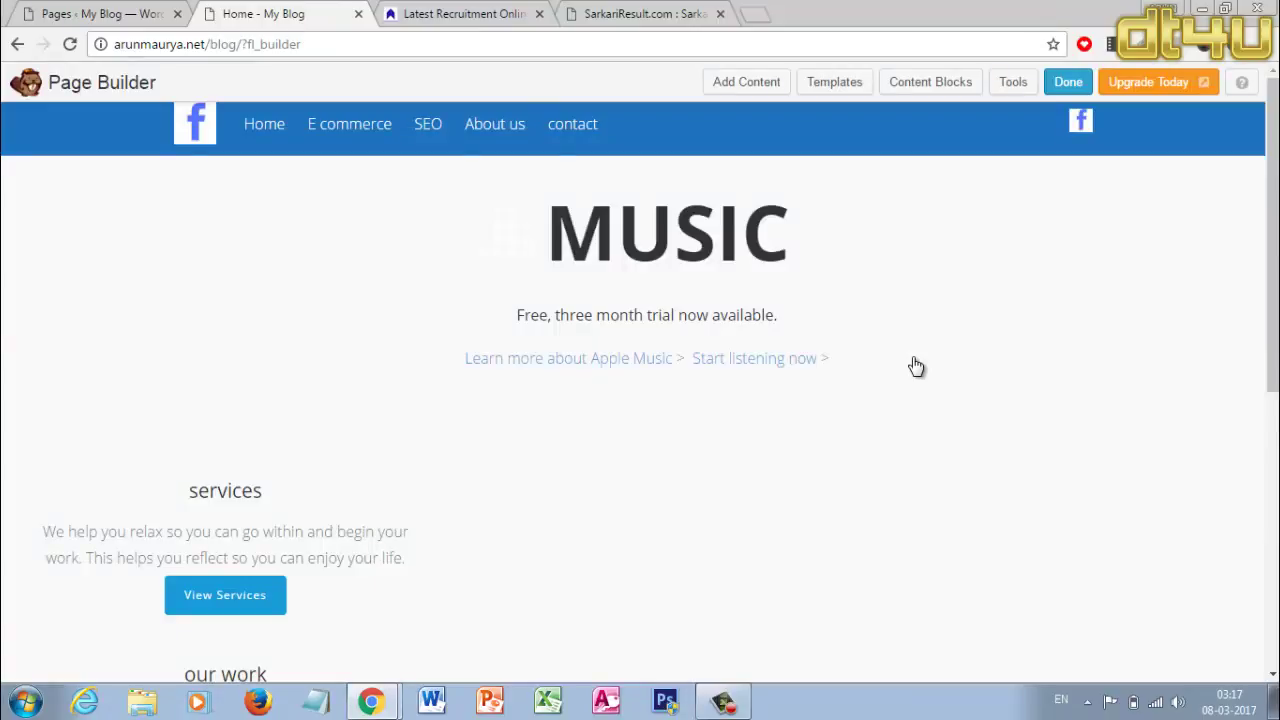
- Look over the added services, our work and contact us boxes, then publish the Home page changes
{"action": "scroll", "coordinate": [930, 335], "scroll_direction": "down", "scroll_amount": 3}
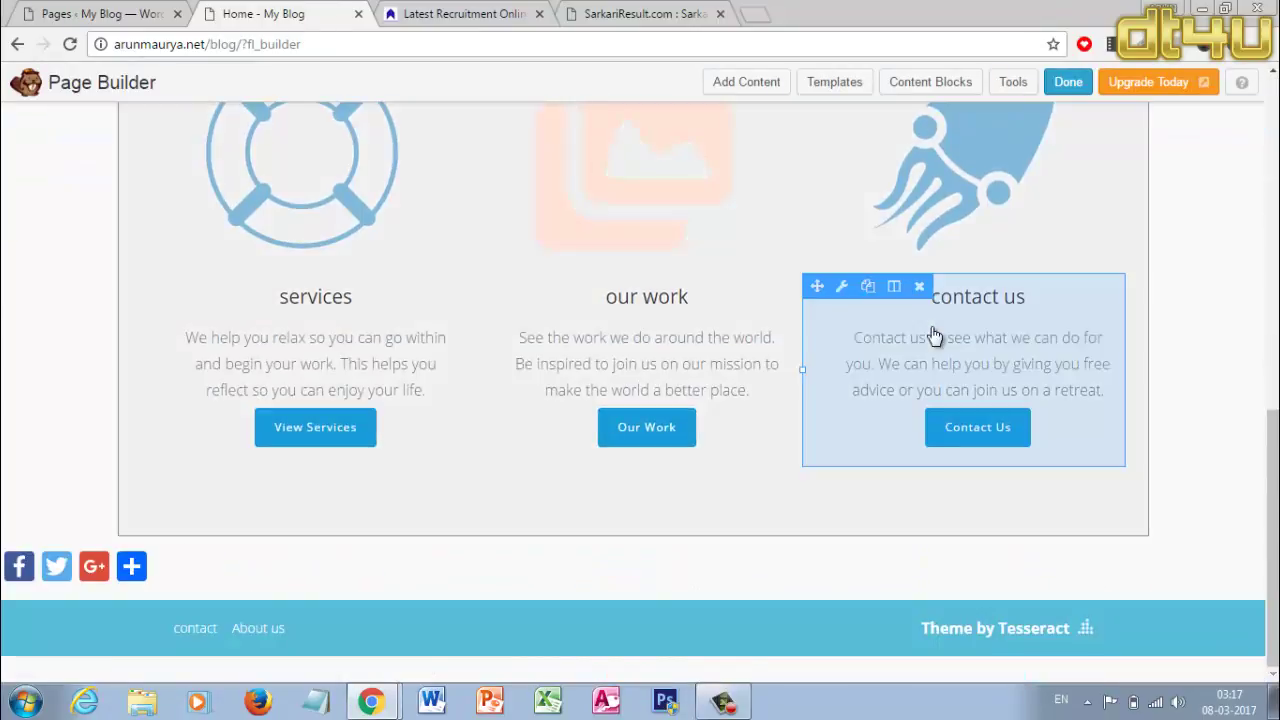
{"action": "scroll", "coordinate": [1173, 277], "scroll_direction": "up", "scroll_amount": 2}
{"action": "scroll", "coordinate": [905, 307], "scroll_direction": "up", "scroll_amount": 6}
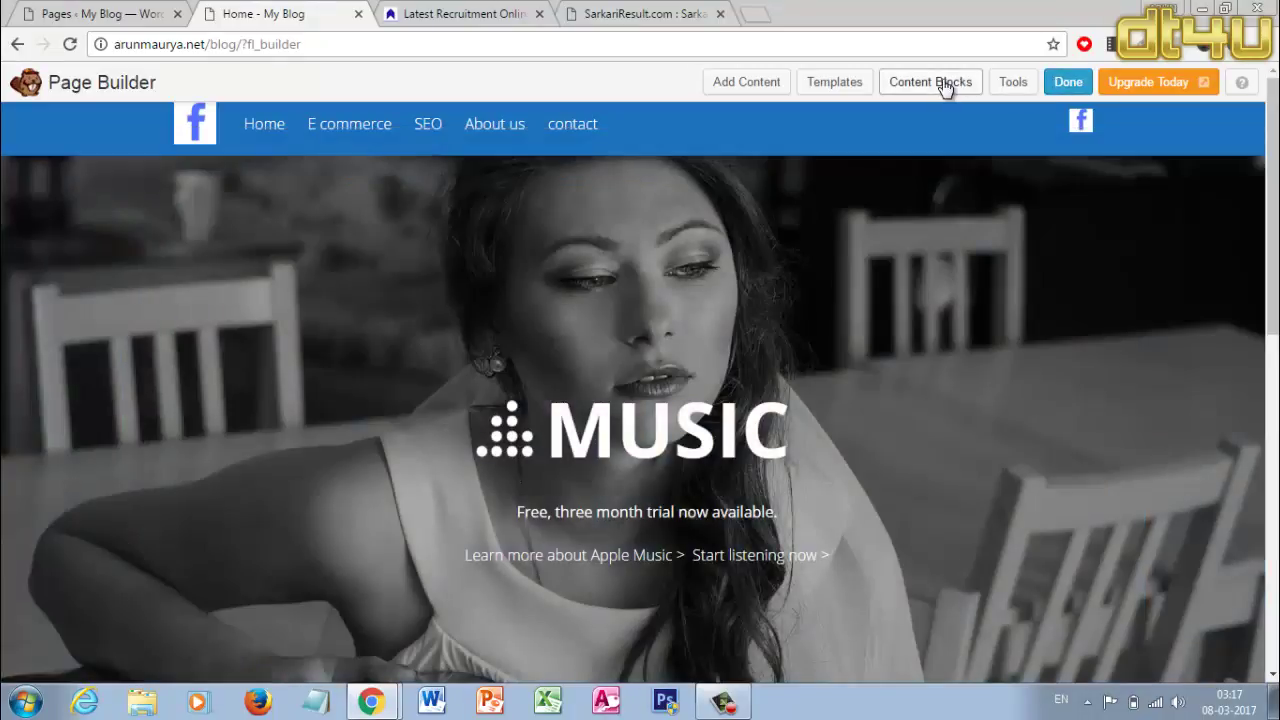
{"action": "left_click", "coordinate": [1070, 84]}
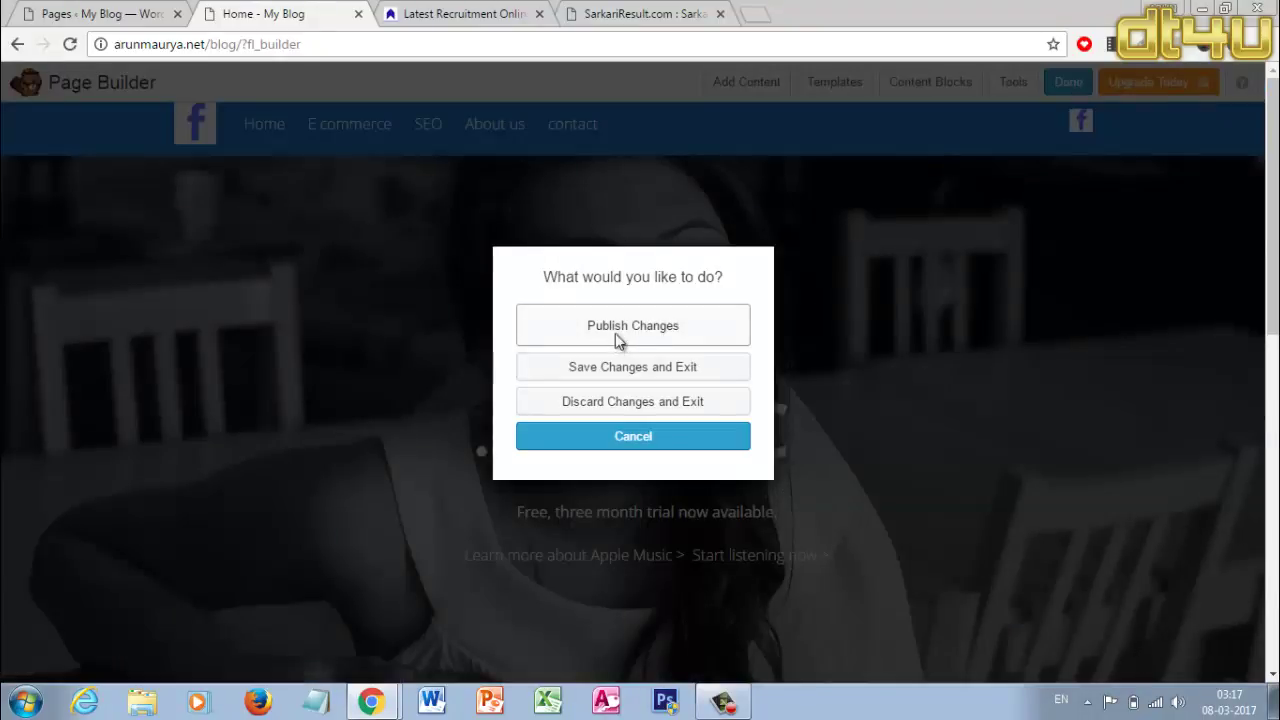
{"action": "left_click", "coordinate": [589, 340]}
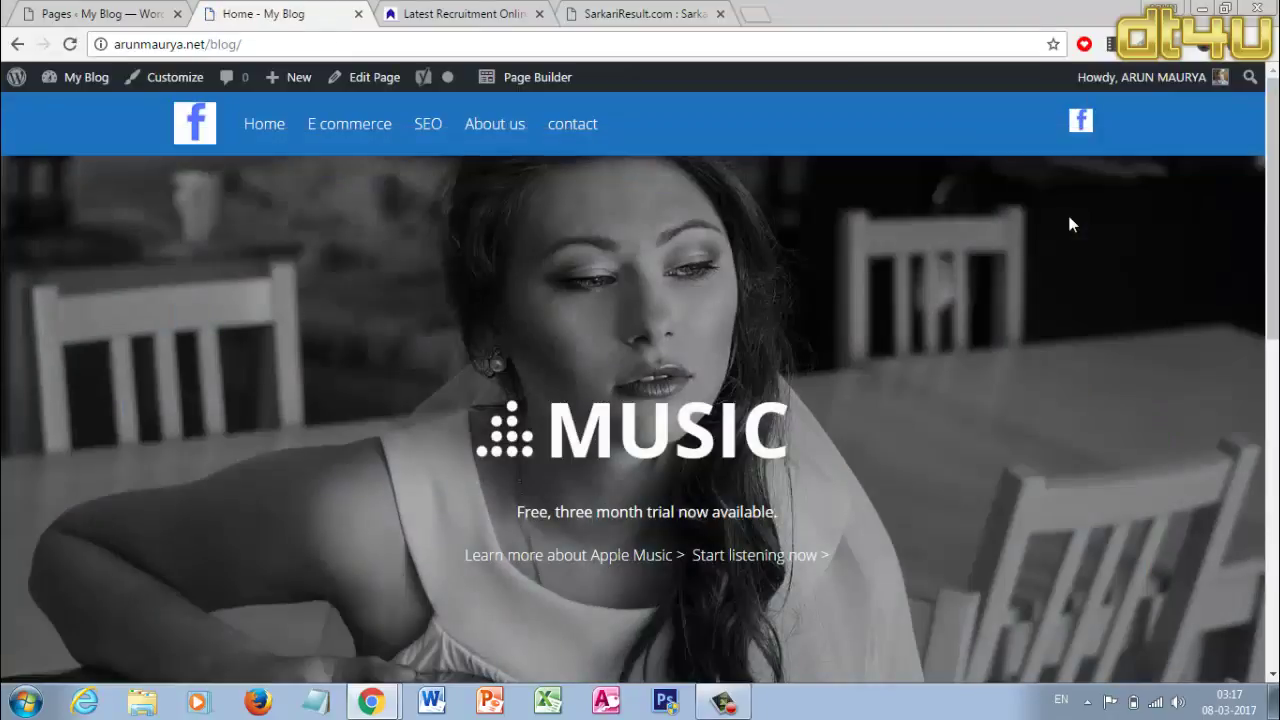
- Review the published Home page from the hero image through the featured boxes to the footer
{"action": "scroll", "coordinate": [1070, 214], "scroll_direction": "down", "scroll_amount": 3}
{"action": "scroll", "coordinate": [1070, 224], "scroll_direction": "down", "scroll_amount": 5}
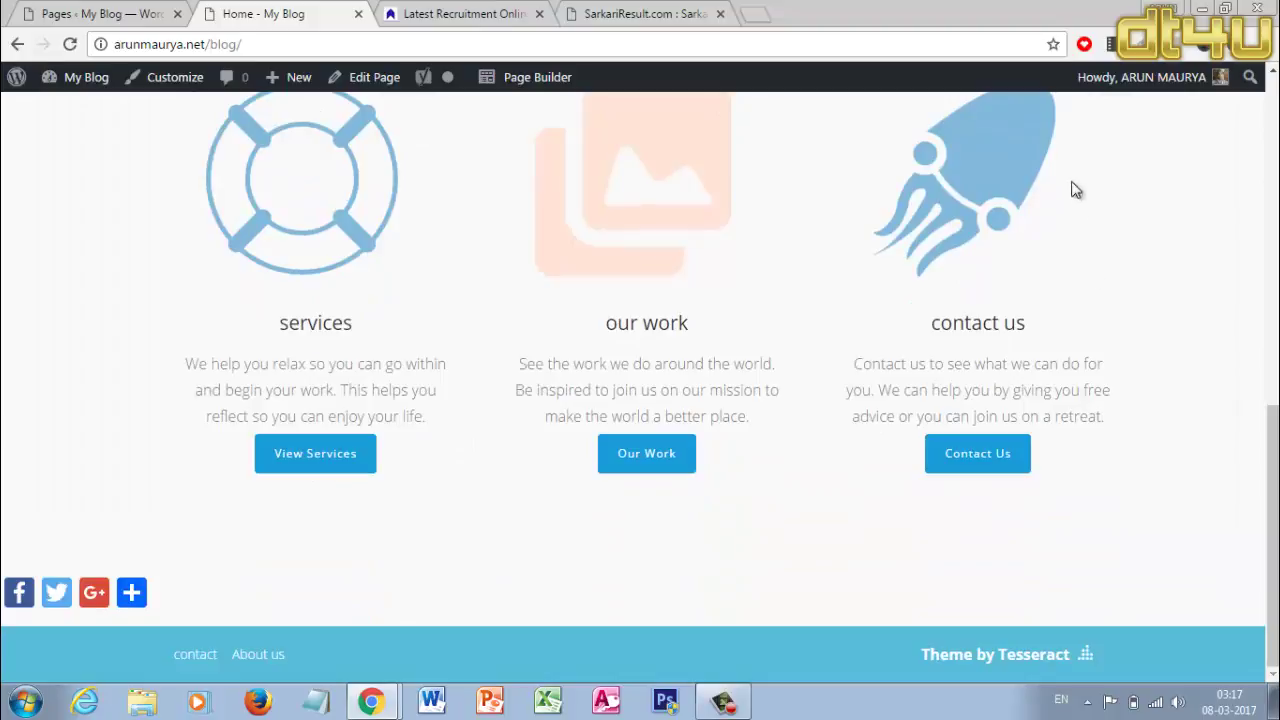
{"action": "scroll", "coordinate": [1028, 350], "scroll_direction": "up", "scroll_amount": 4}
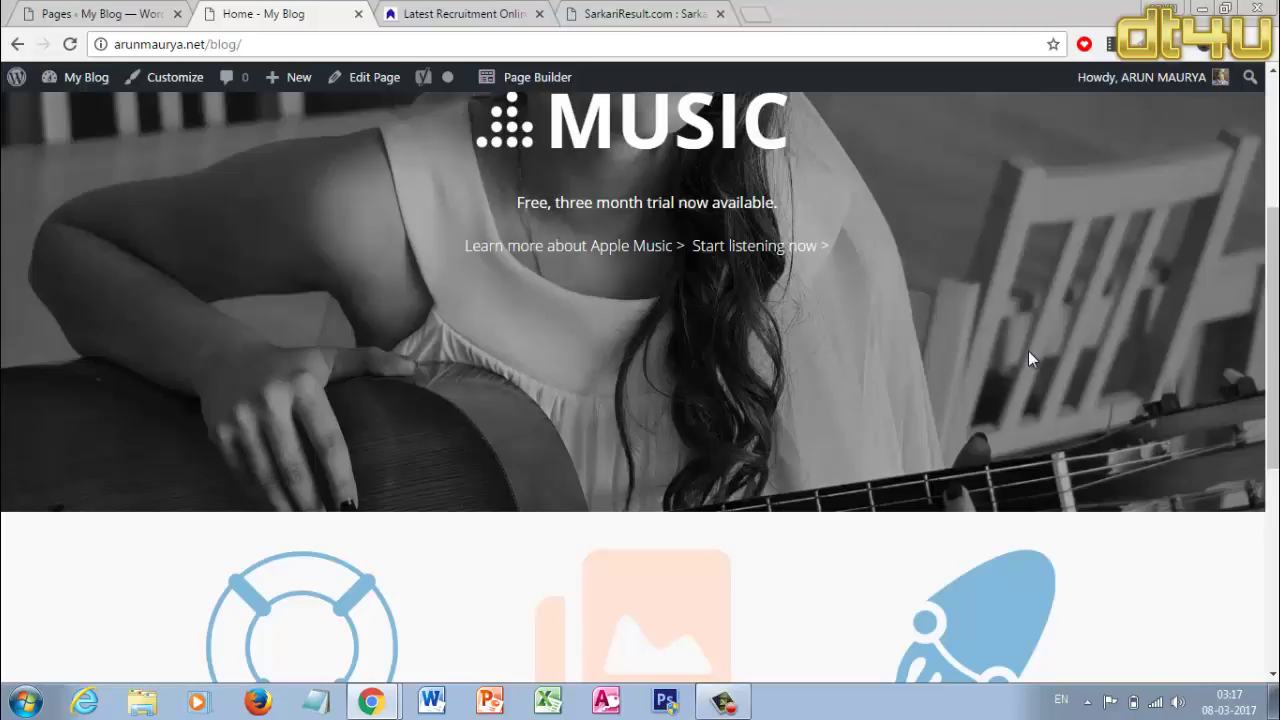
{"action": "scroll", "coordinate": [1028, 351], "scroll_direction": "up", "scroll_amount": 3}
{"action": "scroll", "coordinate": [1028, 351], "scroll_direction": "down", "scroll_amount": 6}
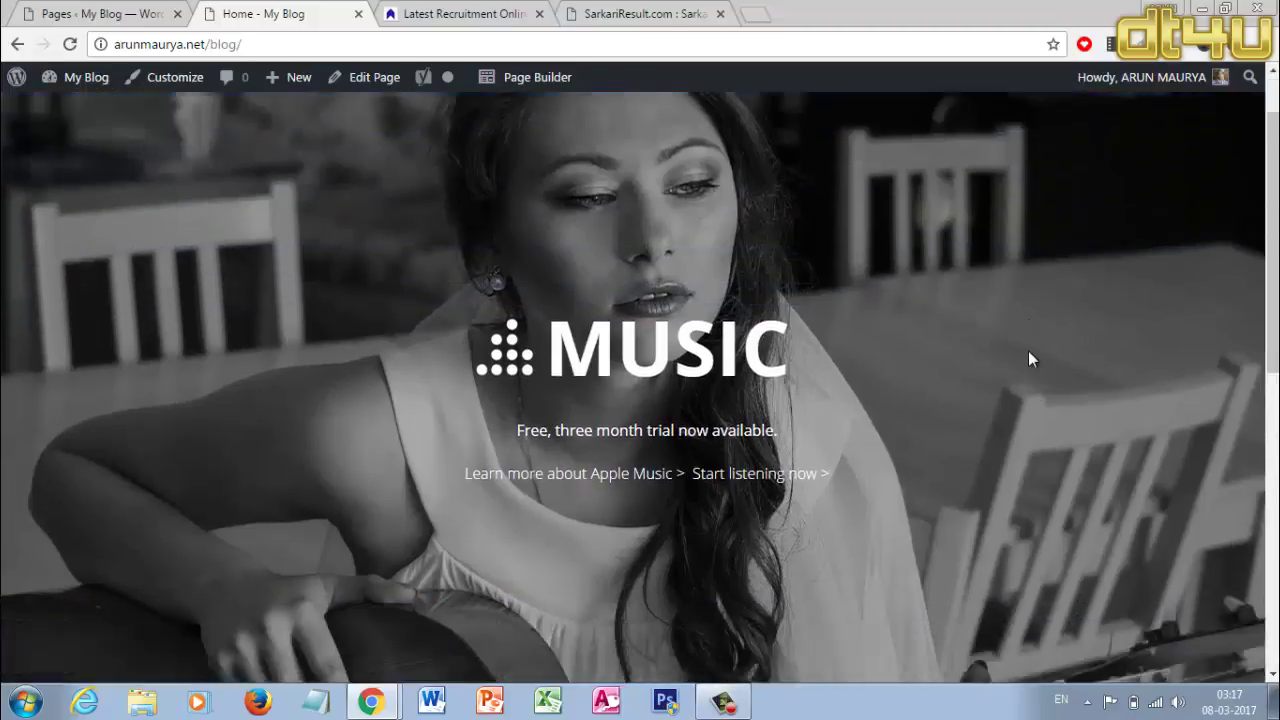
{"action": "scroll", "coordinate": [1031, 360], "scroll_direction": "down", "scroll_amount": 3}
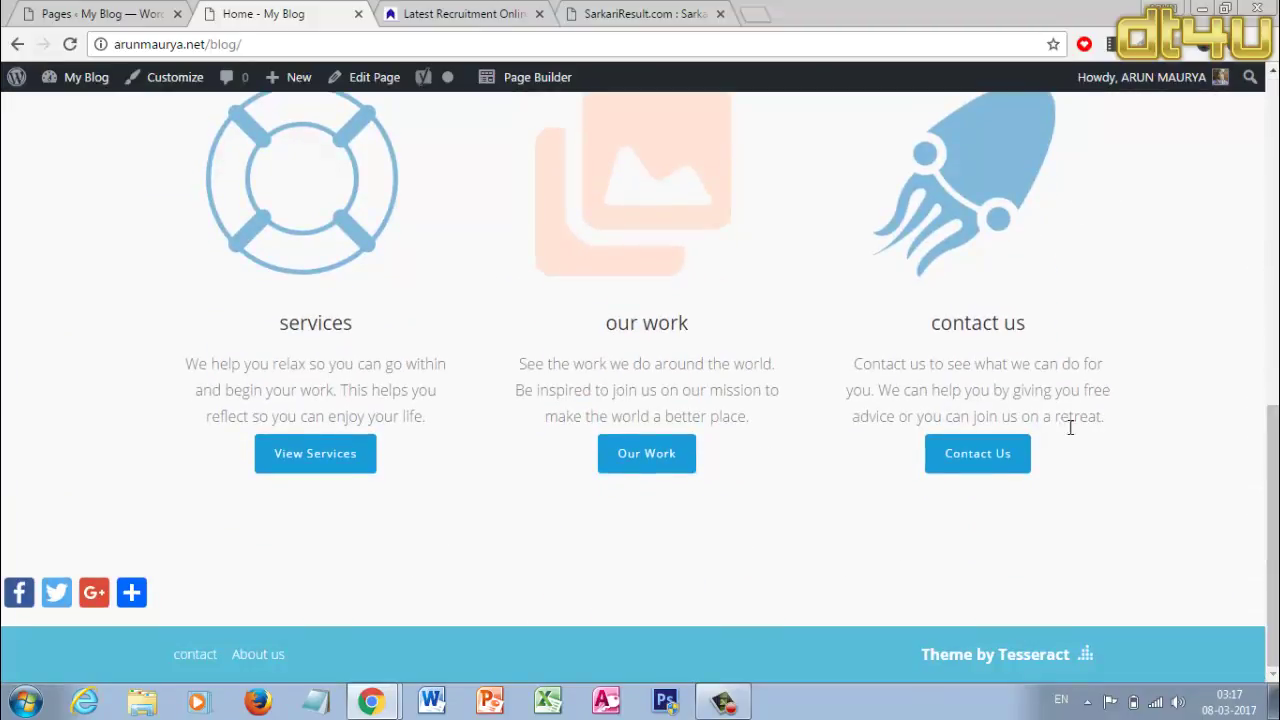
{"action": "scroll", "coordinate": [955, 420], "scroll_direction": "up", "scroll_amount": 3}
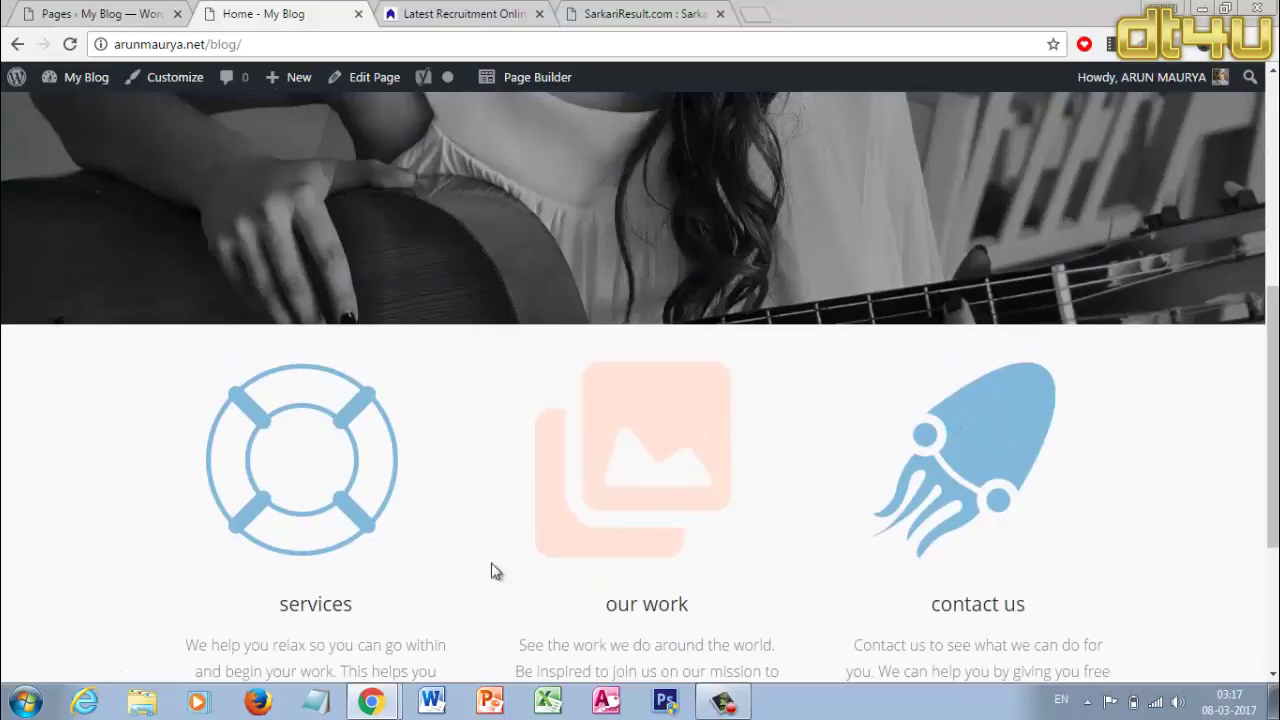
- Reopen the Home page in Page Builder, close the content modules list and go to the featured boxes row
{"action": "scroll", "coordinate": [1010, 527], "scroll_direction": "up", "scroll_amount": 5}
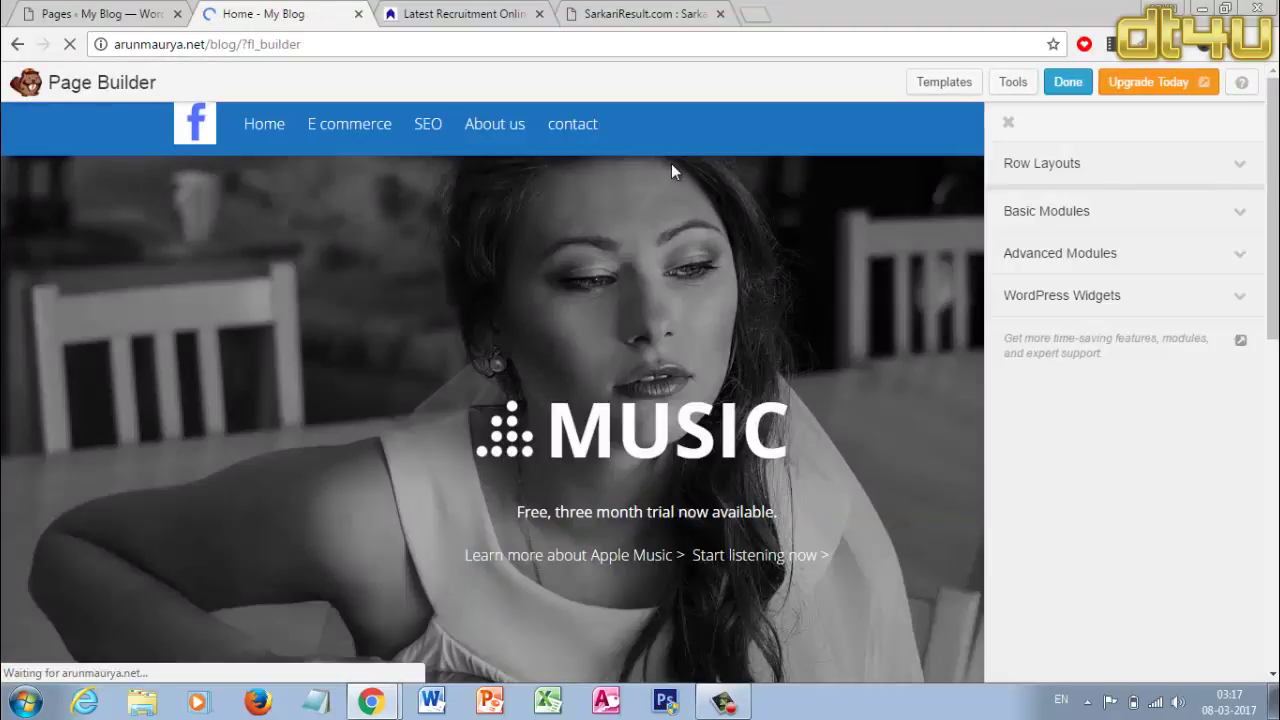
{"action": "left_click", "coordinate": [1009, 124]}
{"action": "scroll", "coordinate": [996, 270], "scroll_direction": "down", "scroll_amount": 8}
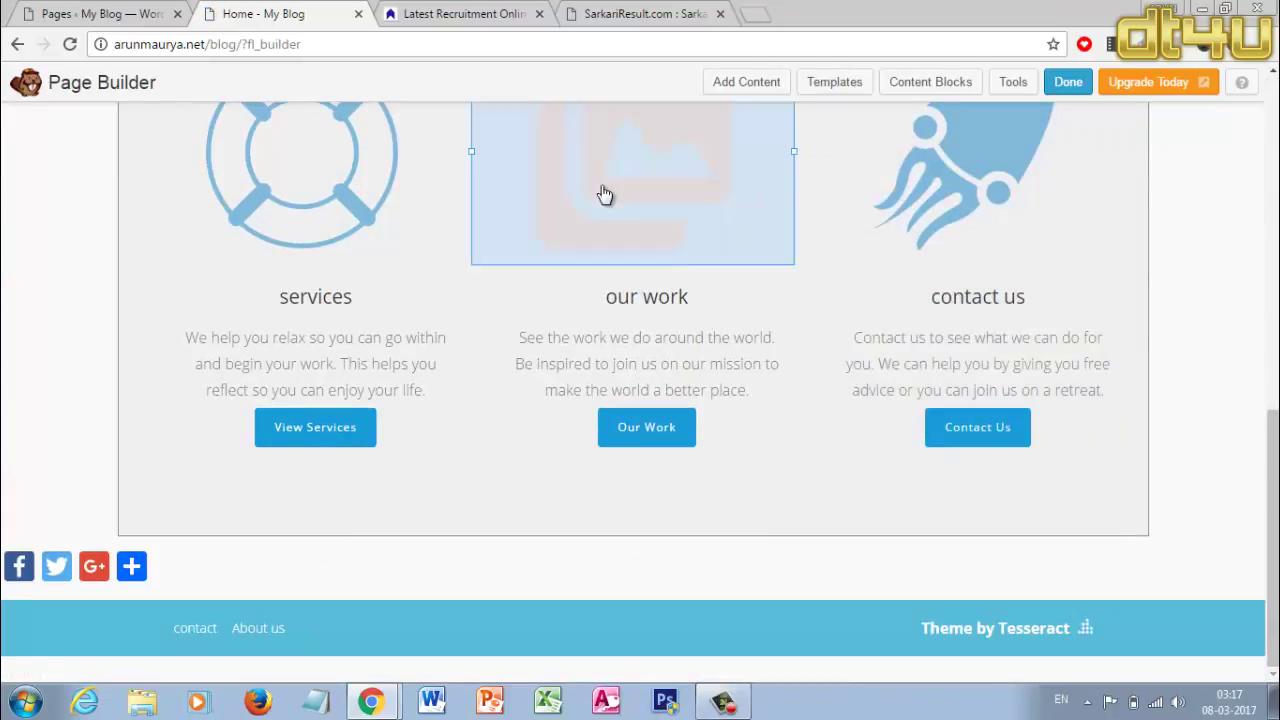
{"action": "scroll", "coordinate": [593, 258], "scroll_direction": "up", "scroll_amount": 2}
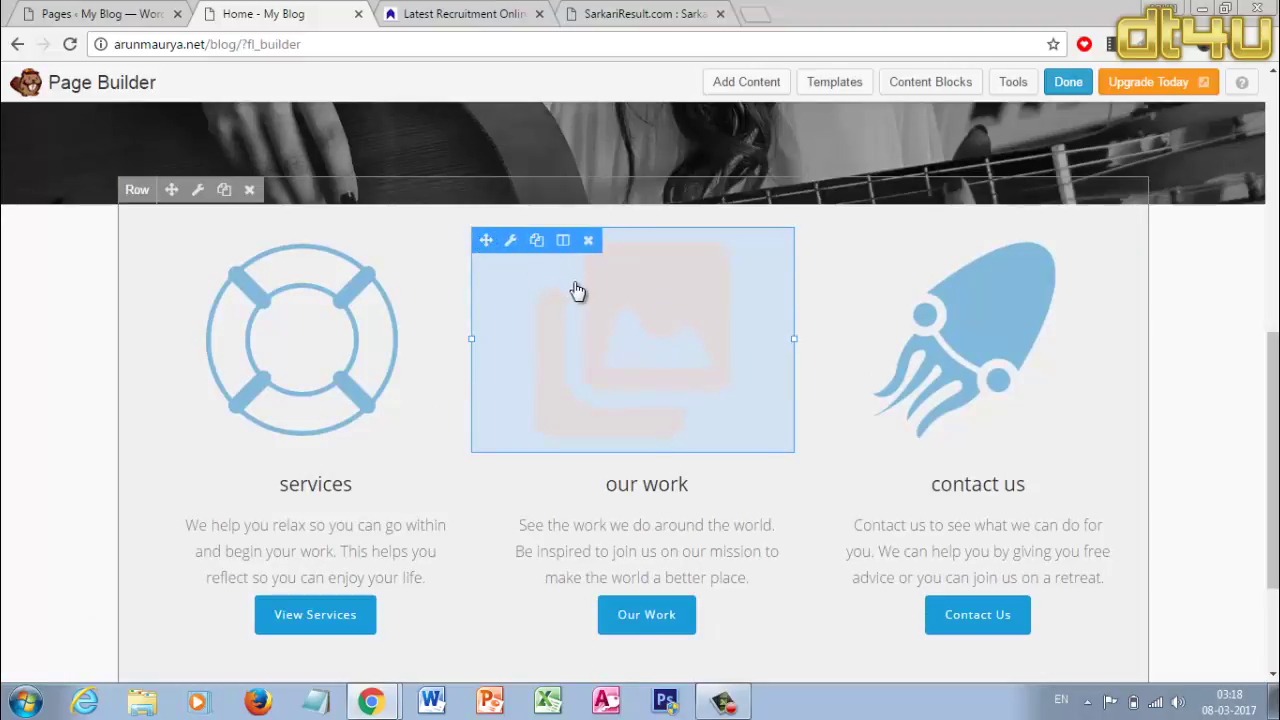
- Set the "our work" box's photo to the dog picture beside the mountain image in the media library, at Thumbnail - 150 x 150
{"action": "left_click", "coordinate": [599, 309]}
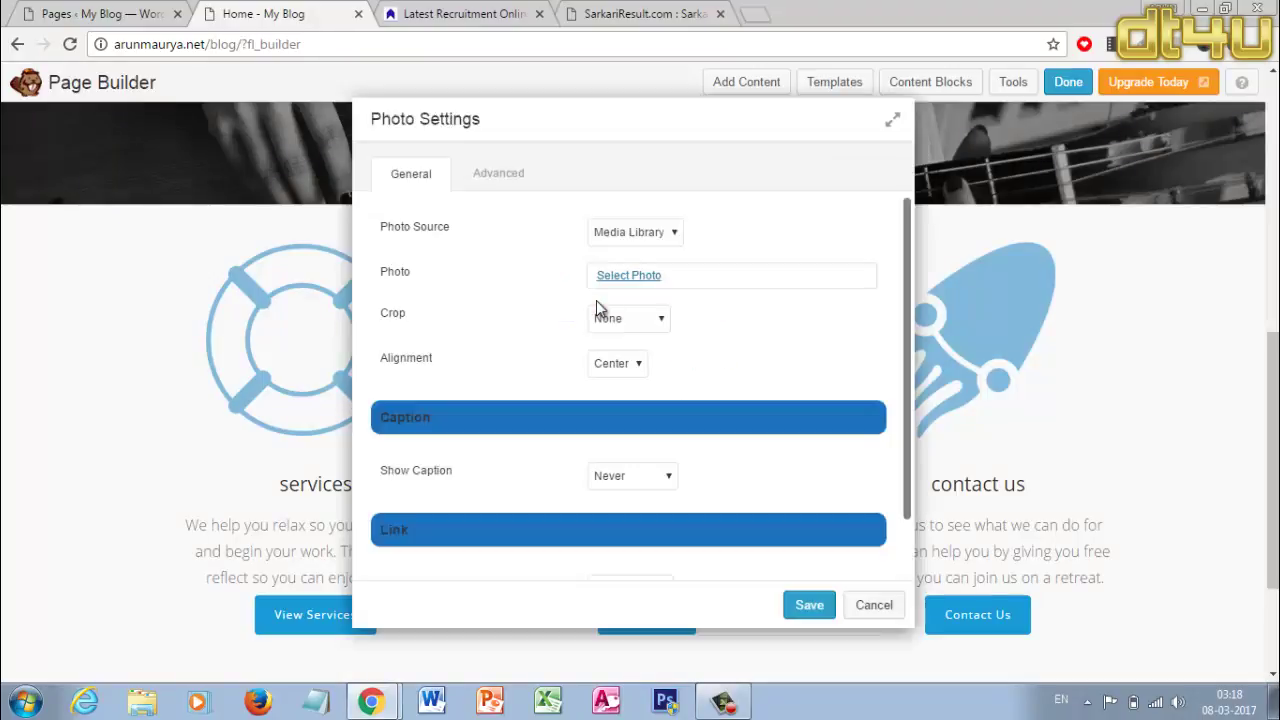
{"action": "left_click", "coordinate": [648, 280]}
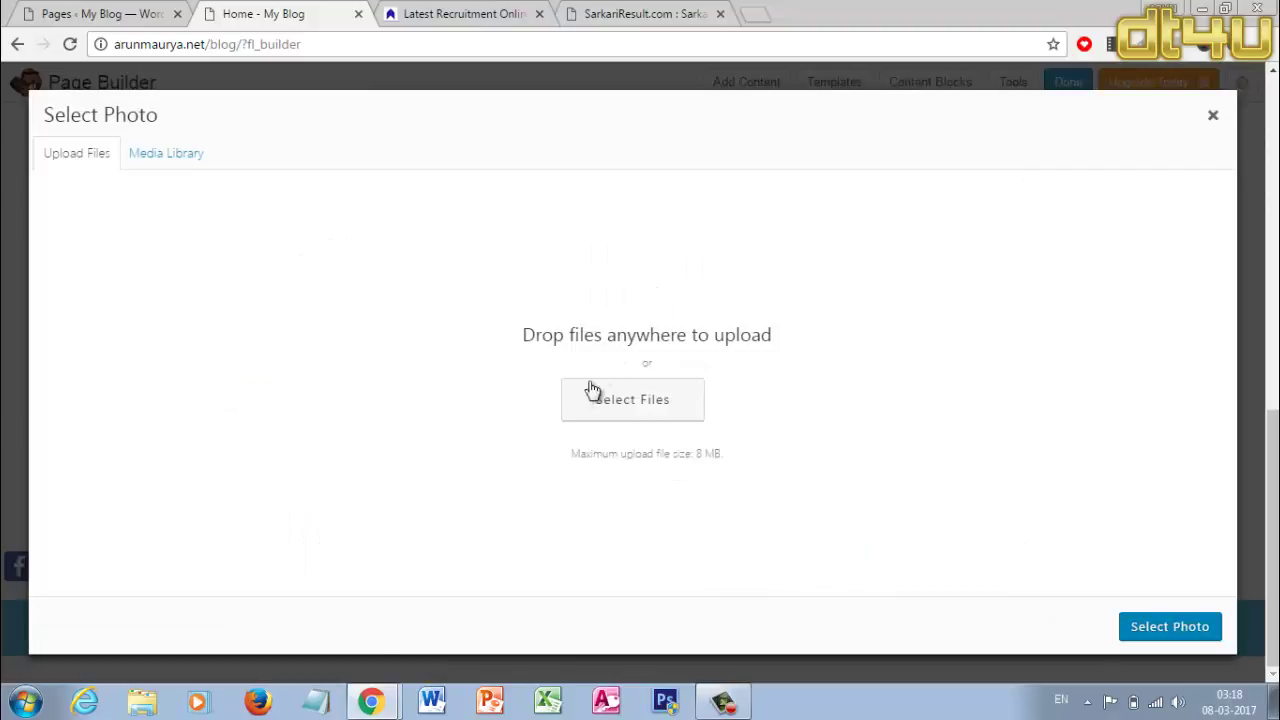
{"action": "left_click", "coordinate": [200, 164]}
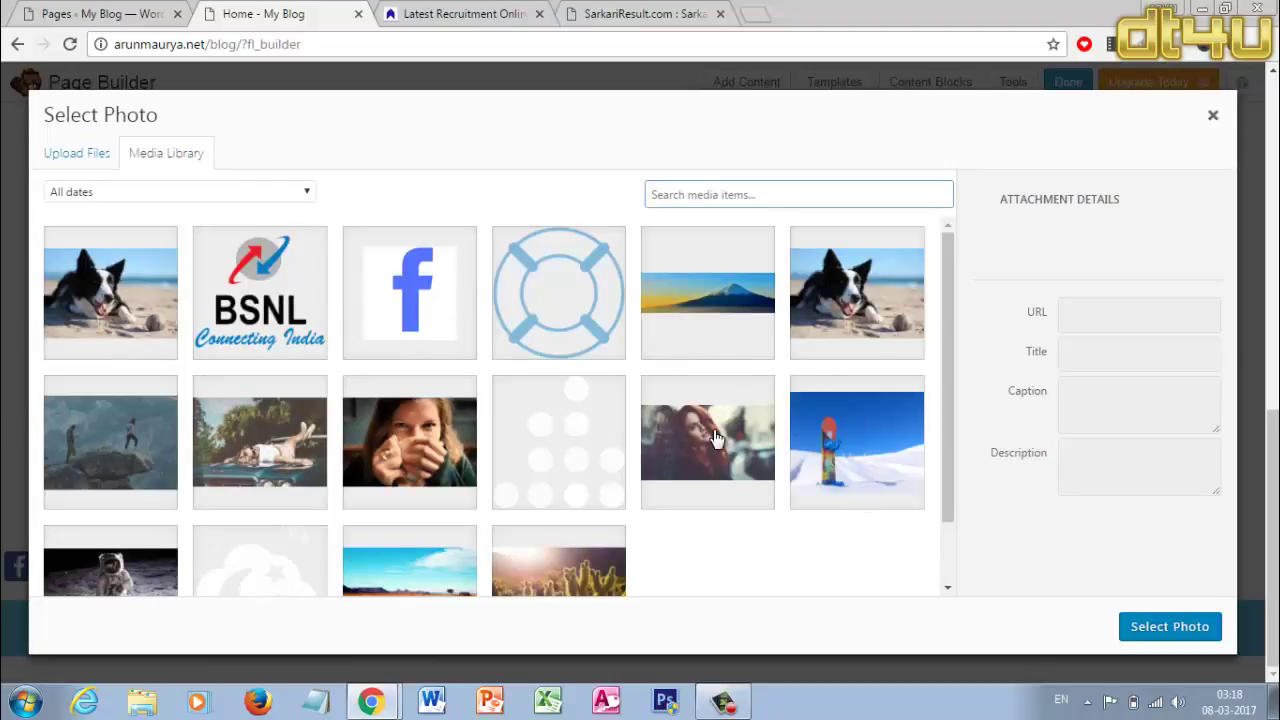
{"action": "left_click", "coordinate": [838, 297]}
{"action": "left_click", "coordinate": [1170, 627]}
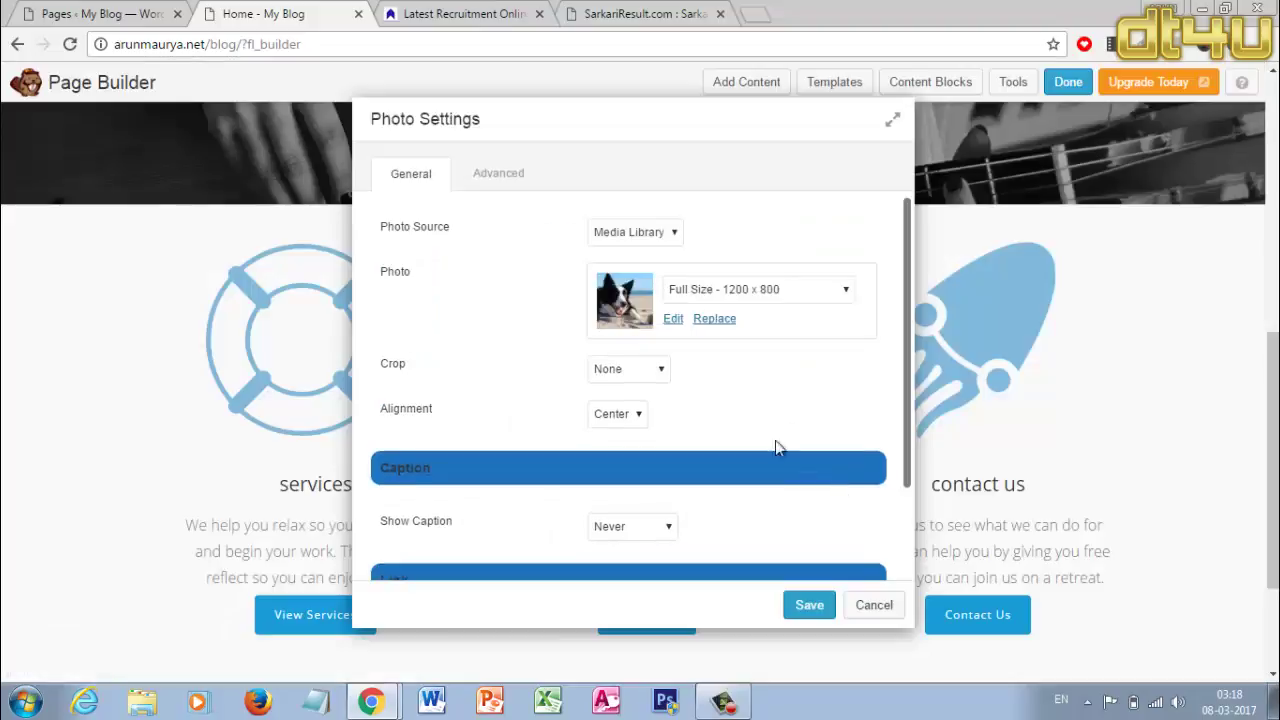
{"action": "left_click", "coordinate": [728, 295]}
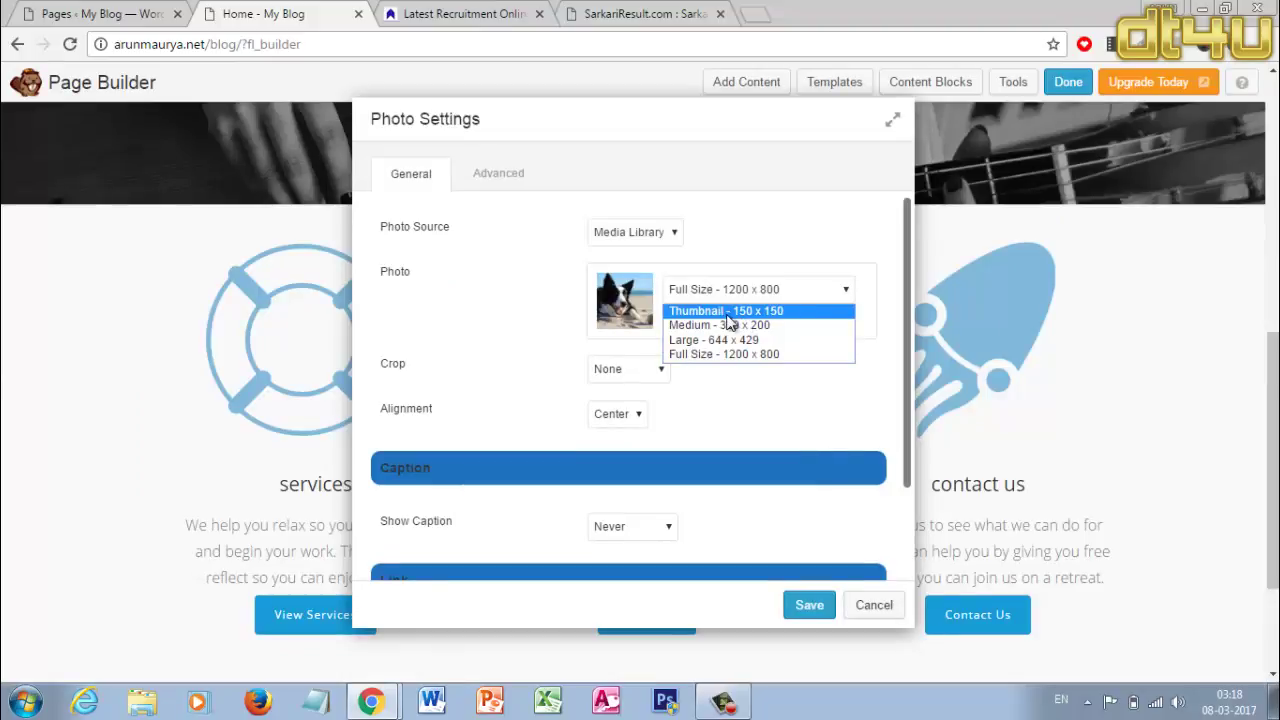
{"action": "left_click", "coordinate": [727, 313]}
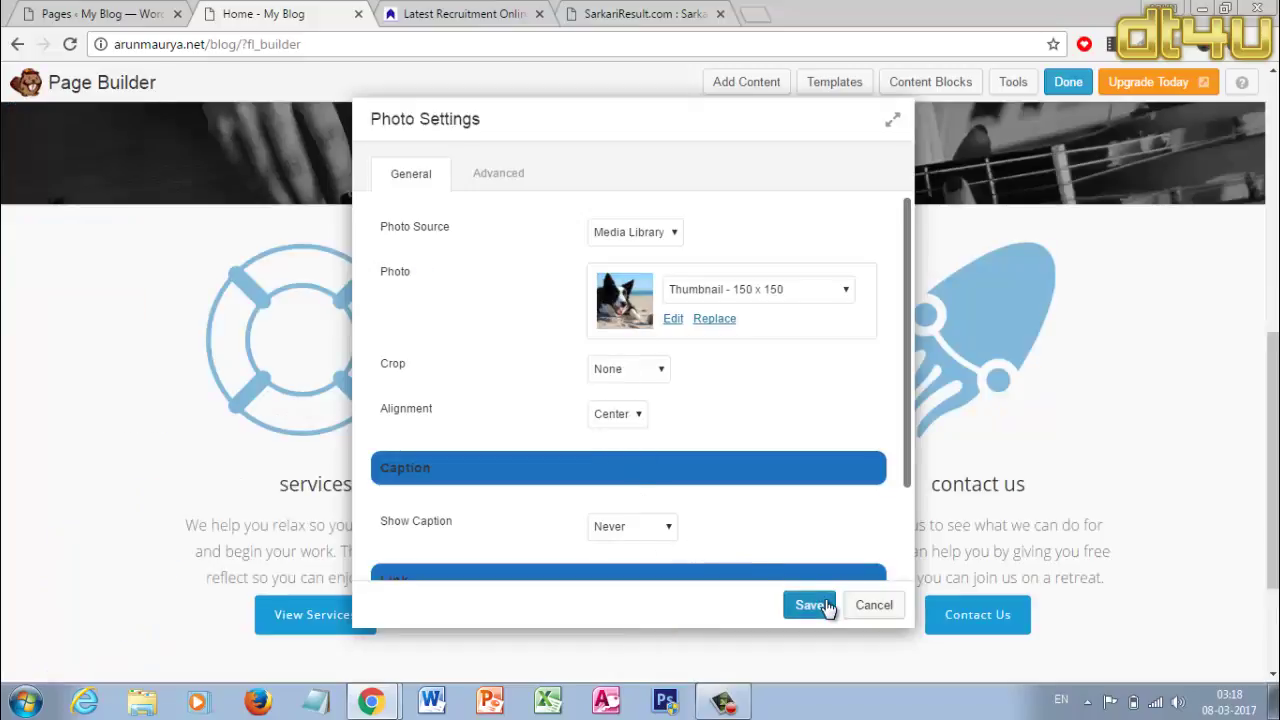
- Look over the dog photo's link options and its advanced margin, responsive layout, visibility and animation settings, then save the photo
{"action": "scroll", "coordinate": [757, 443], "scroll_direction": "down", "scroll_amount": 2}
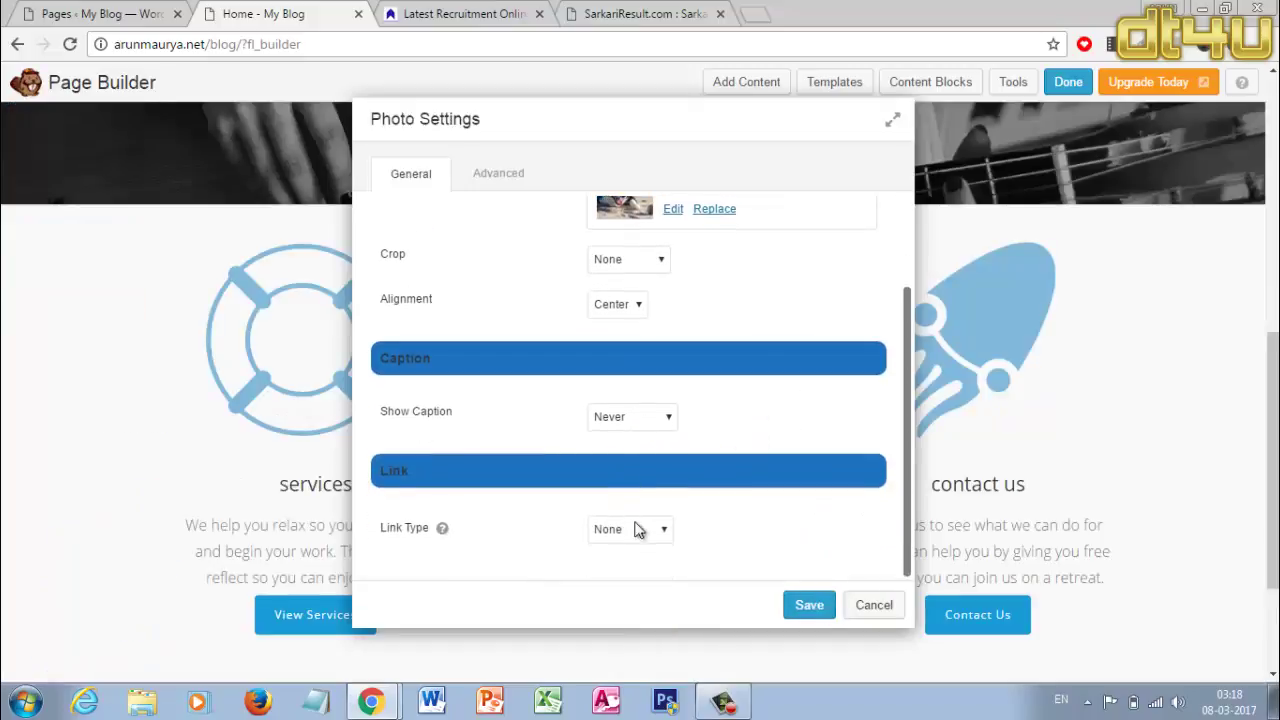
{"action": "left_click", "coordinate": [497, 178]}
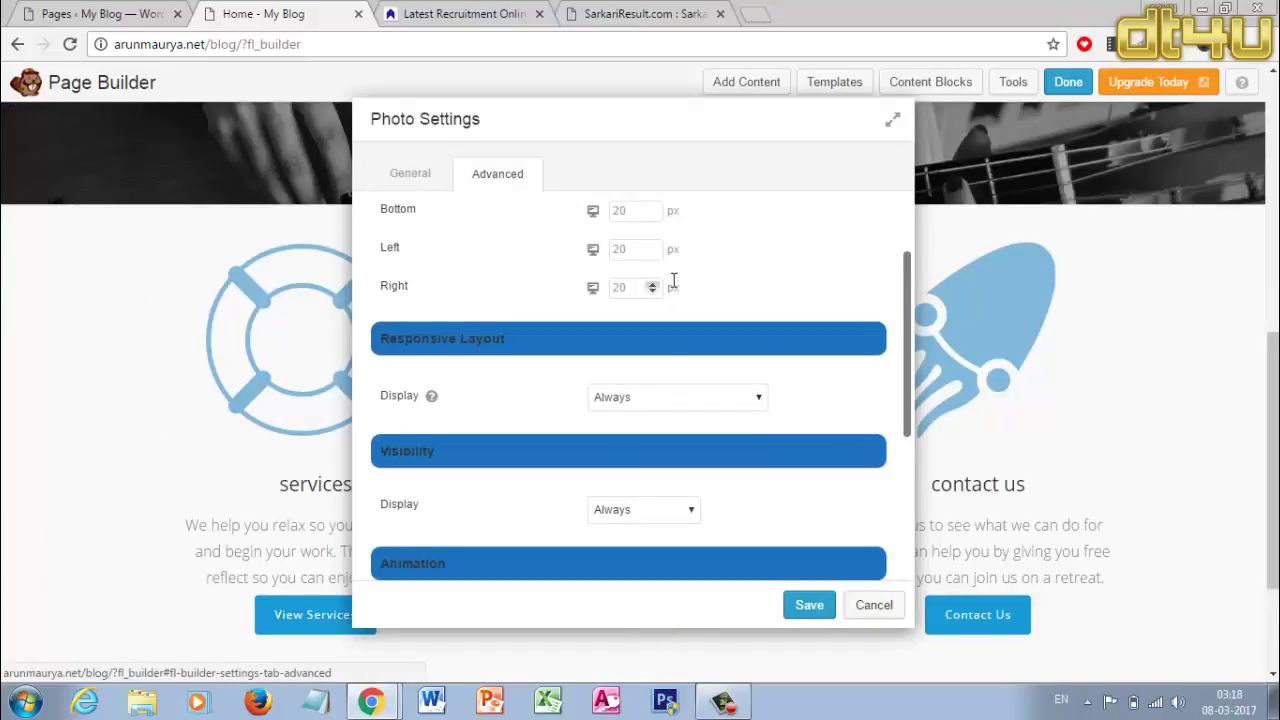
{"action": "scroll", "coordinate": [700, 280], "scroll_direction": "down", "scroll_amount": 2}
{"action": "scroll", "coordinate": [695, 290], "scroll_direction": "down", "scroll_amount": 3}
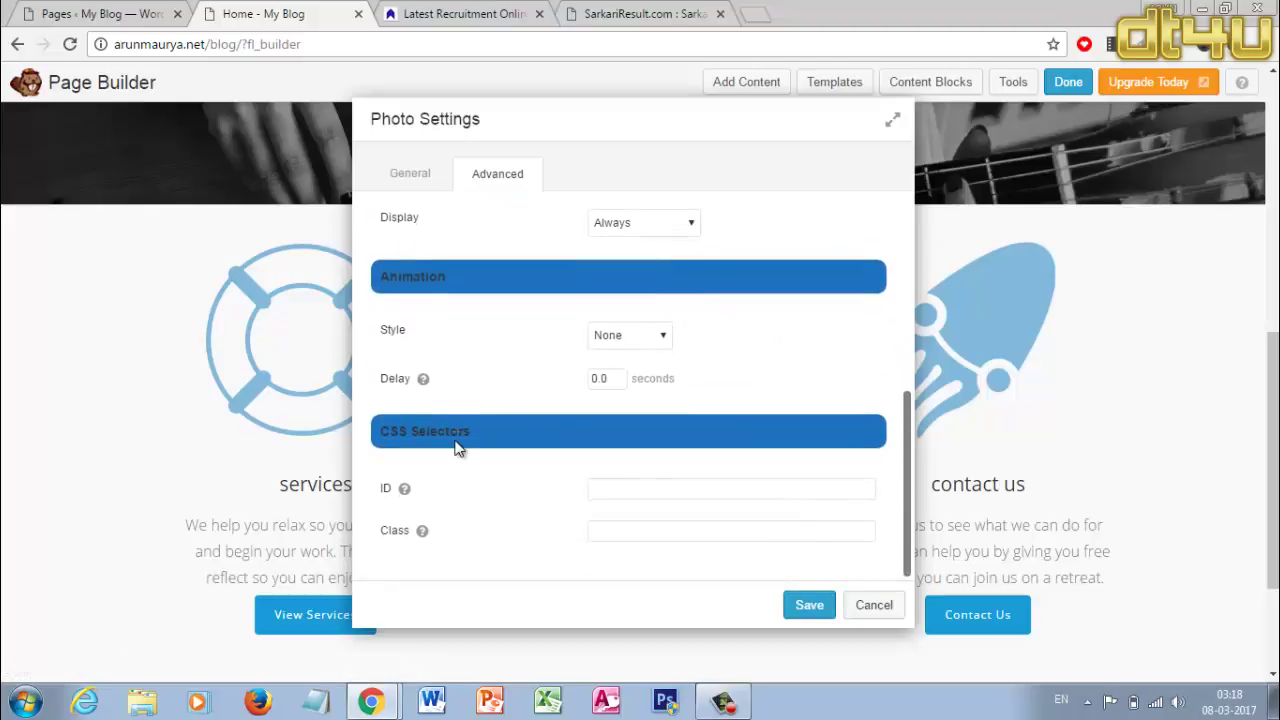
{"action": "scroll", "coordinate": [450, 408], "scroll_direction": "up", "scroll_amount": 7}
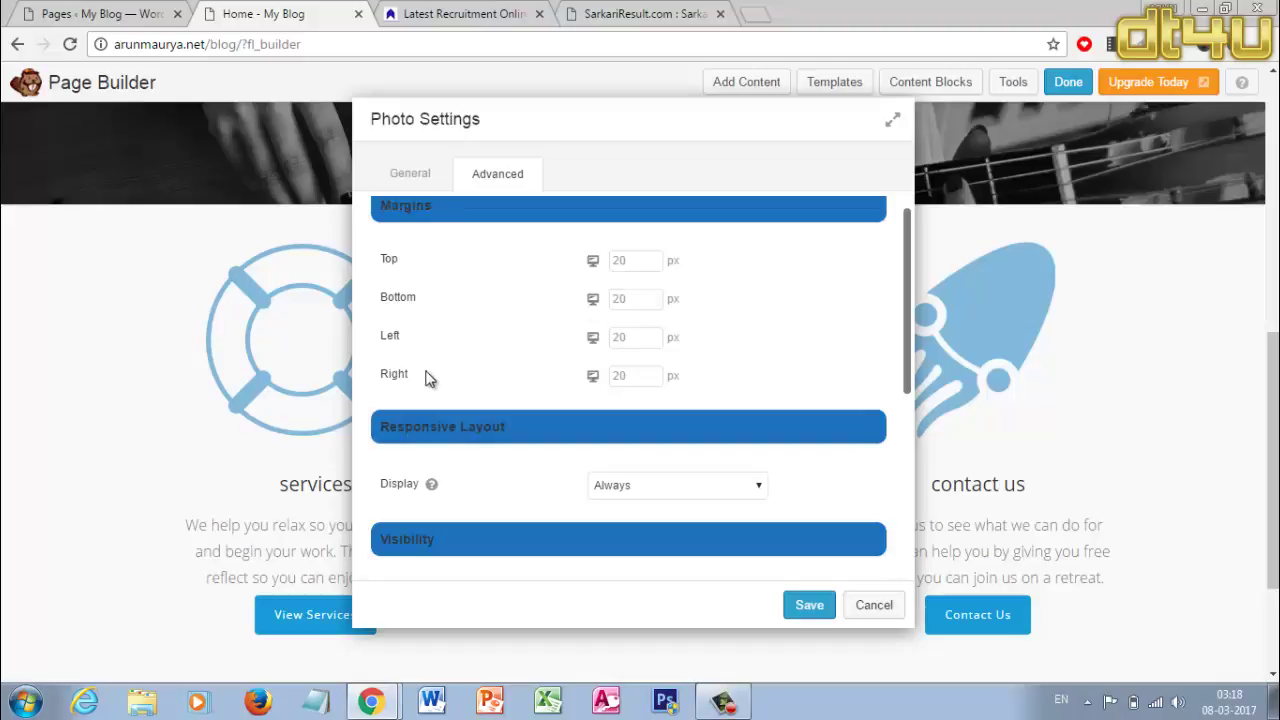
{"action": "scroll", "coordinate": [422, 325], "scroll_direction": "up", "scroll_amount": 1}
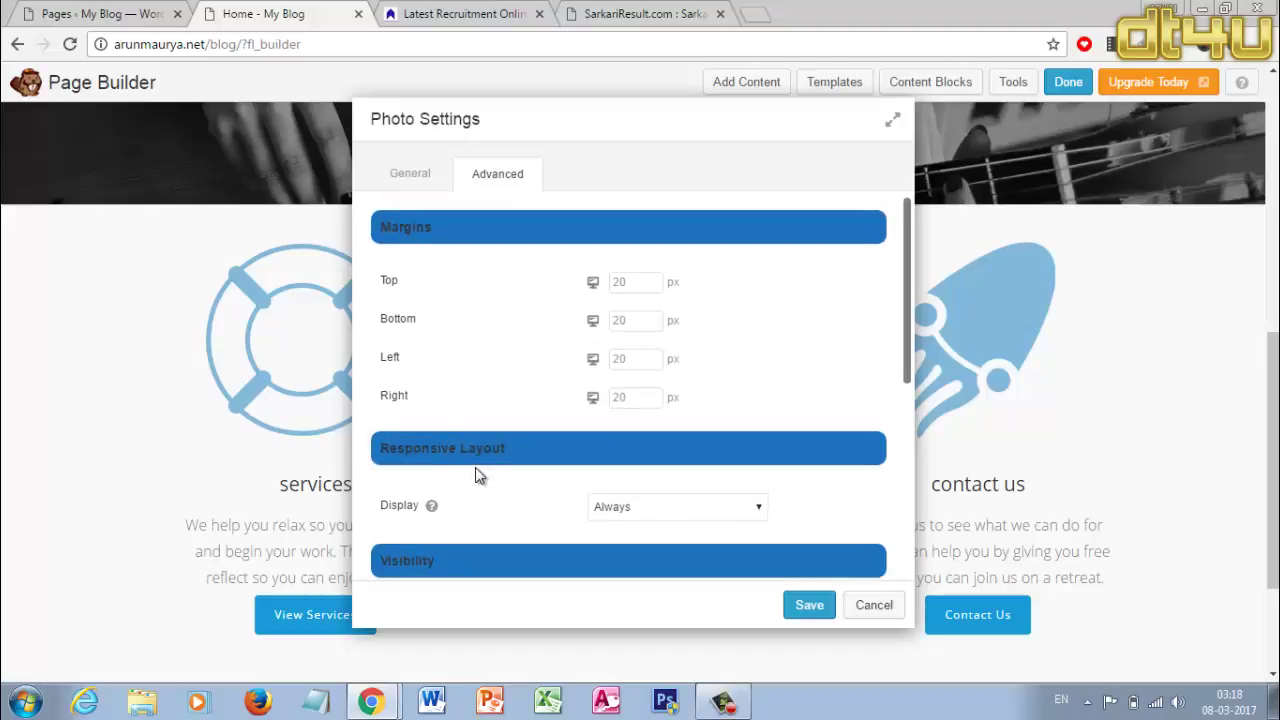
{"action": "scroll", "coordinate": [550, 505], "scroll_direction": "down", "scroll_amount": 5}
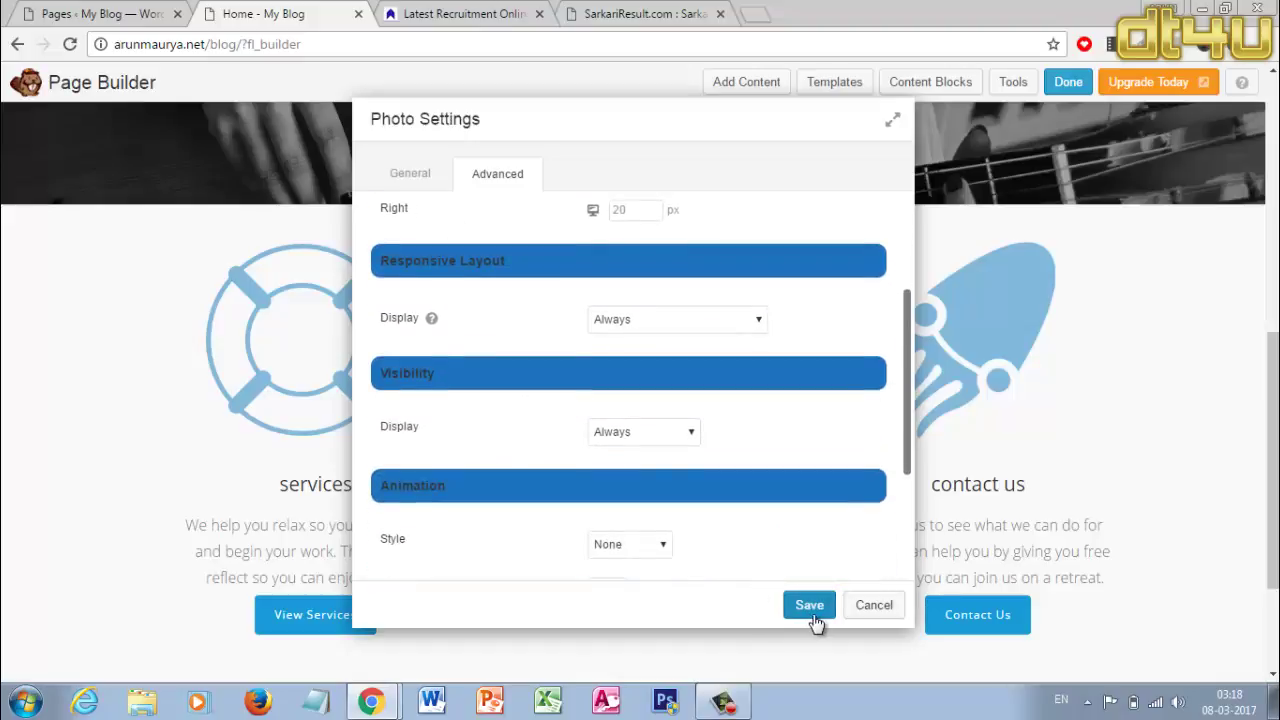
{"action": "left_click", "coordinate": [815, 617]}
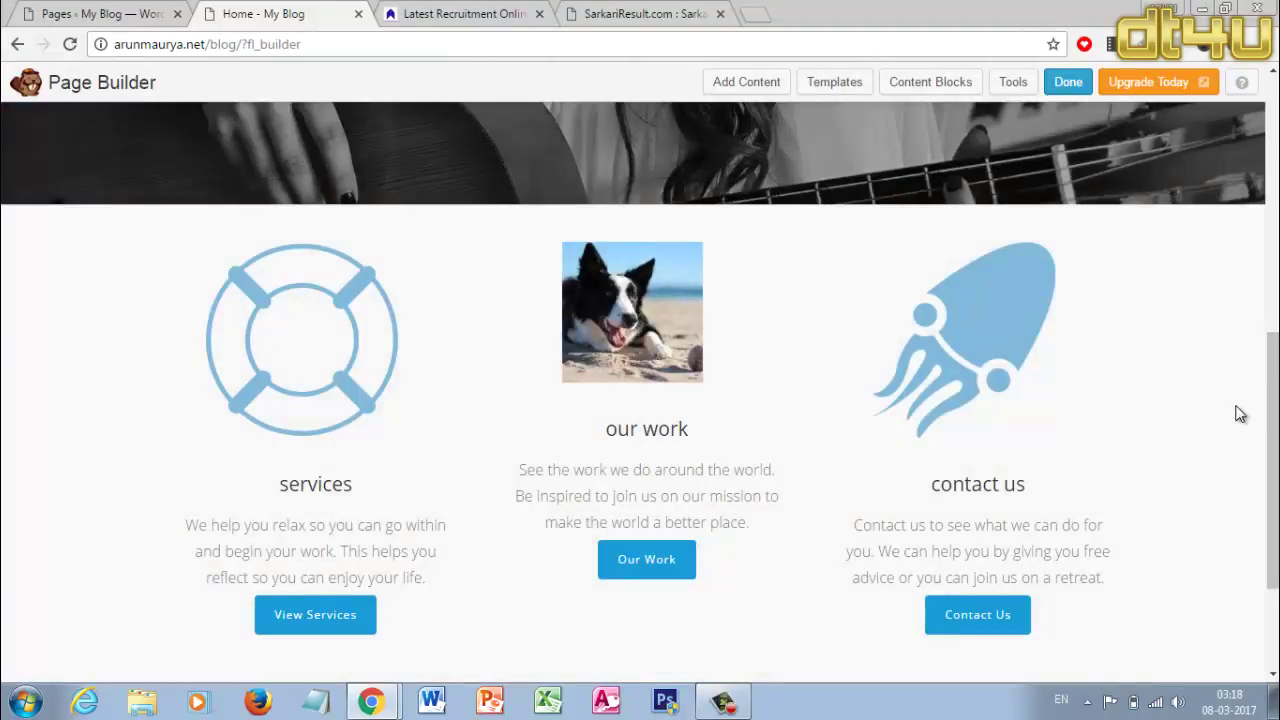
- Change the "our work" dog photo's size to Medium - 300 x 200 and save the photo settings
{"action": "scroll", "coordinate": [1240, 414], "scroll_direction": "down", "scroll_amount": 2}
{"action": "scroll", "coordinate": [1240, 414], "scroll_direction": "up", "scroll_amount": 4}
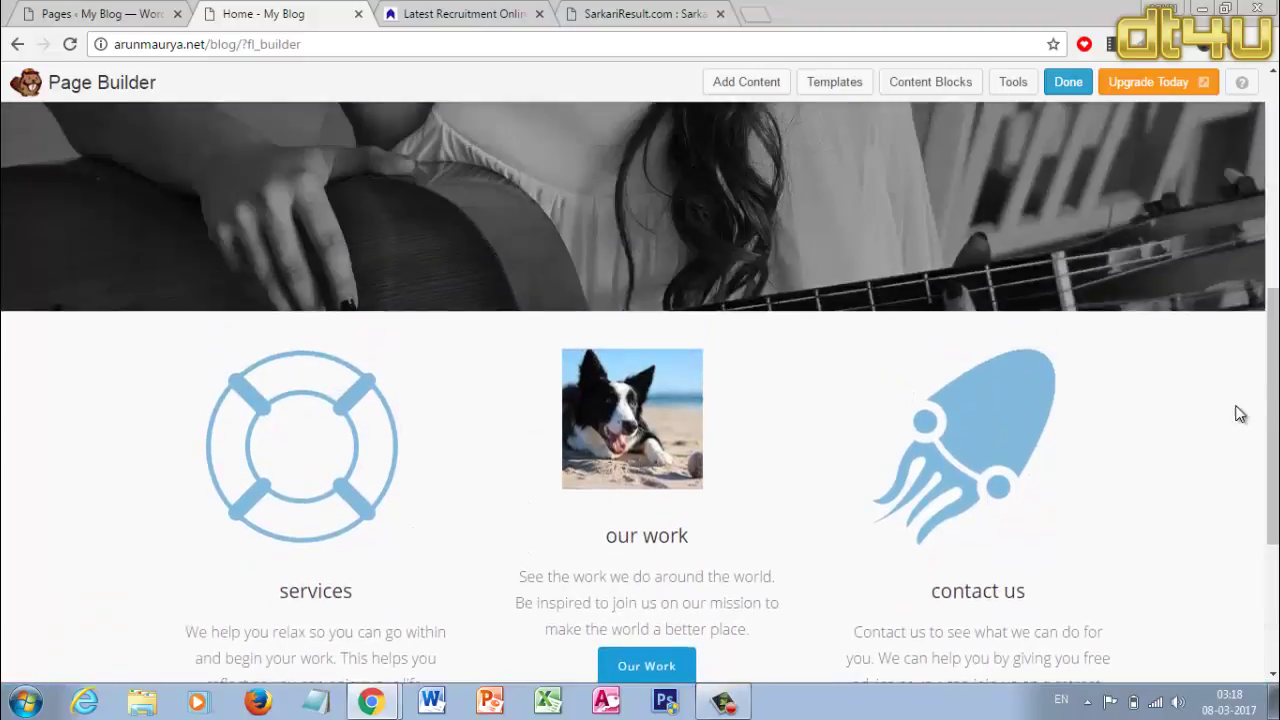
{"action": "scroll", "coordinate": [1031, 488], "scroll_direction": "down", "scroll_amount": 4}
{"action": "scroll", "coordinate": [937, 251], "scroll_direction": "up", "scroll_amount": 2}
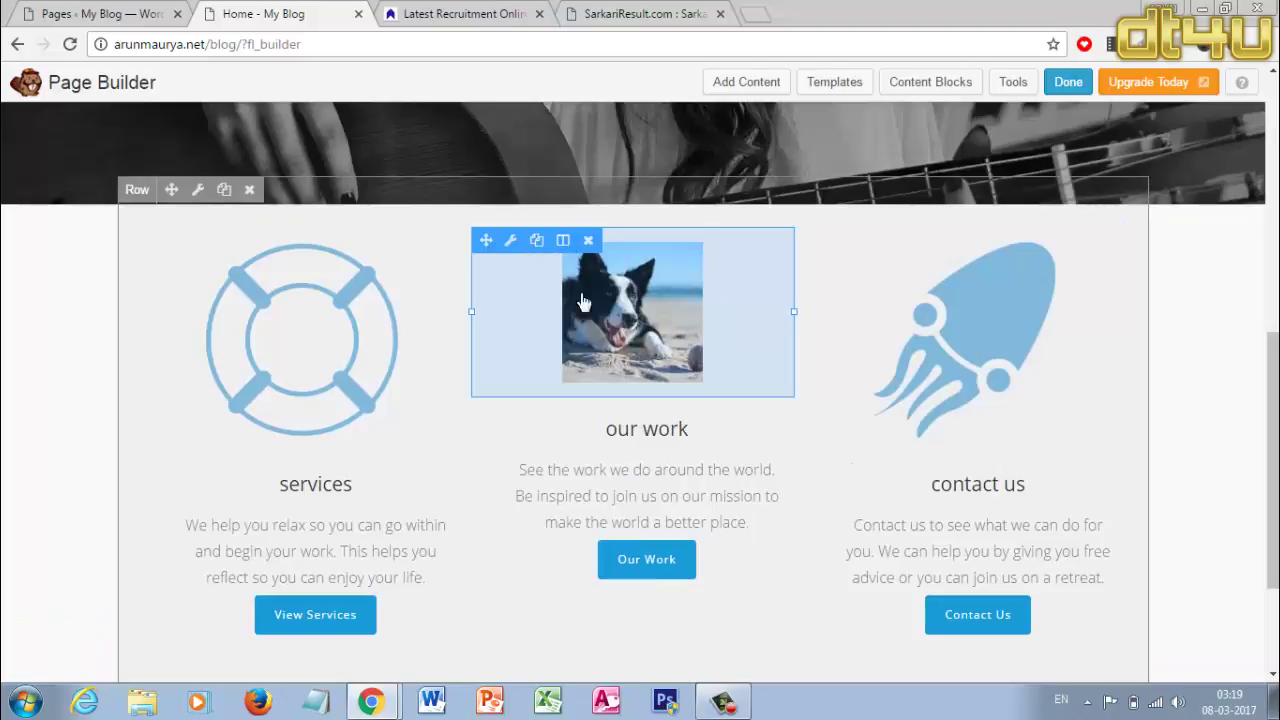
{"action": "left_click", "coordinate": [603, 310]}
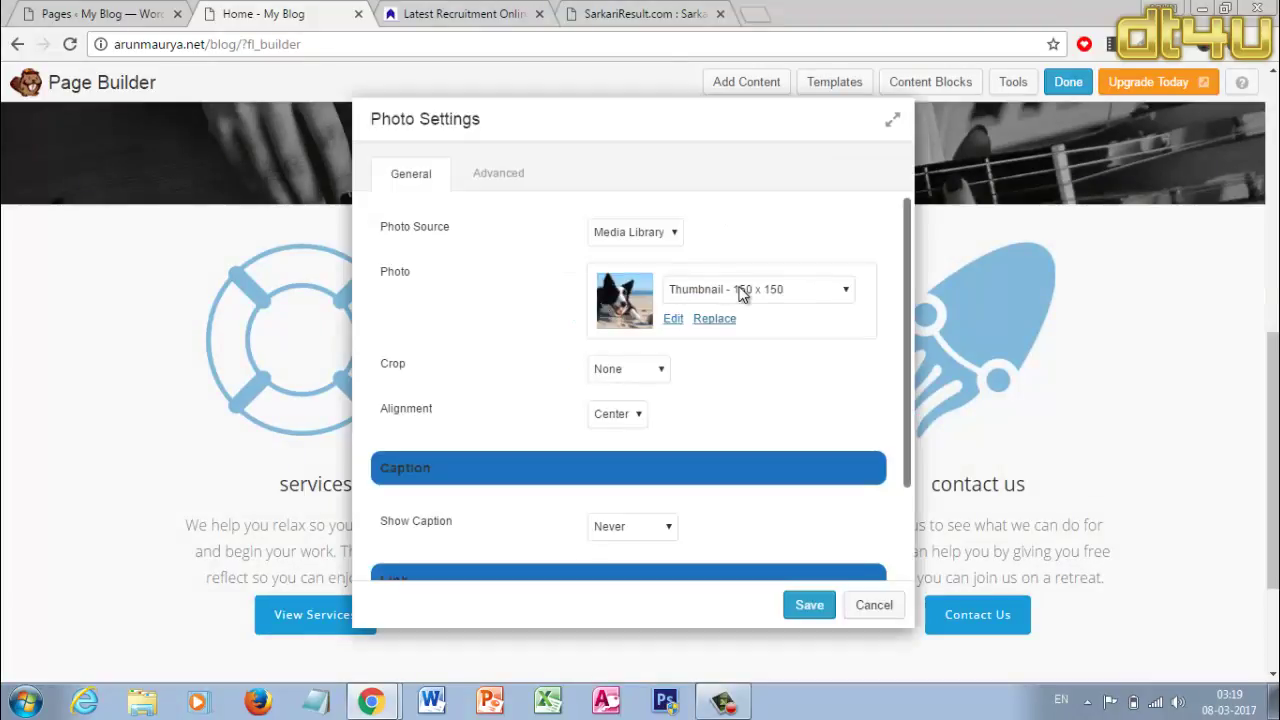
{"action": "left_click", "coordinate": [741, 291]}
{"action": "left_click", "coordinate": [742, 291]}
{"action": "left_click", "coordinate": [742, 291]}
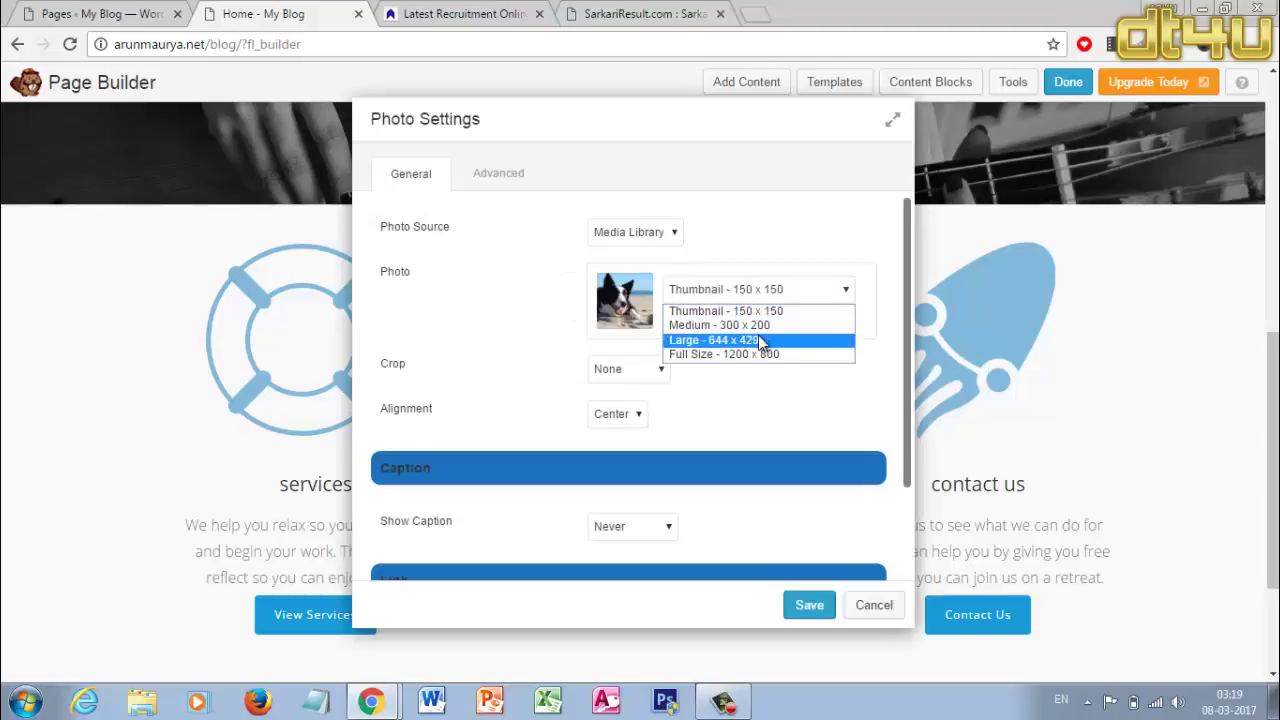
{"action": "key", "text": "Up"}
{"action": "key", "text": "Return"}
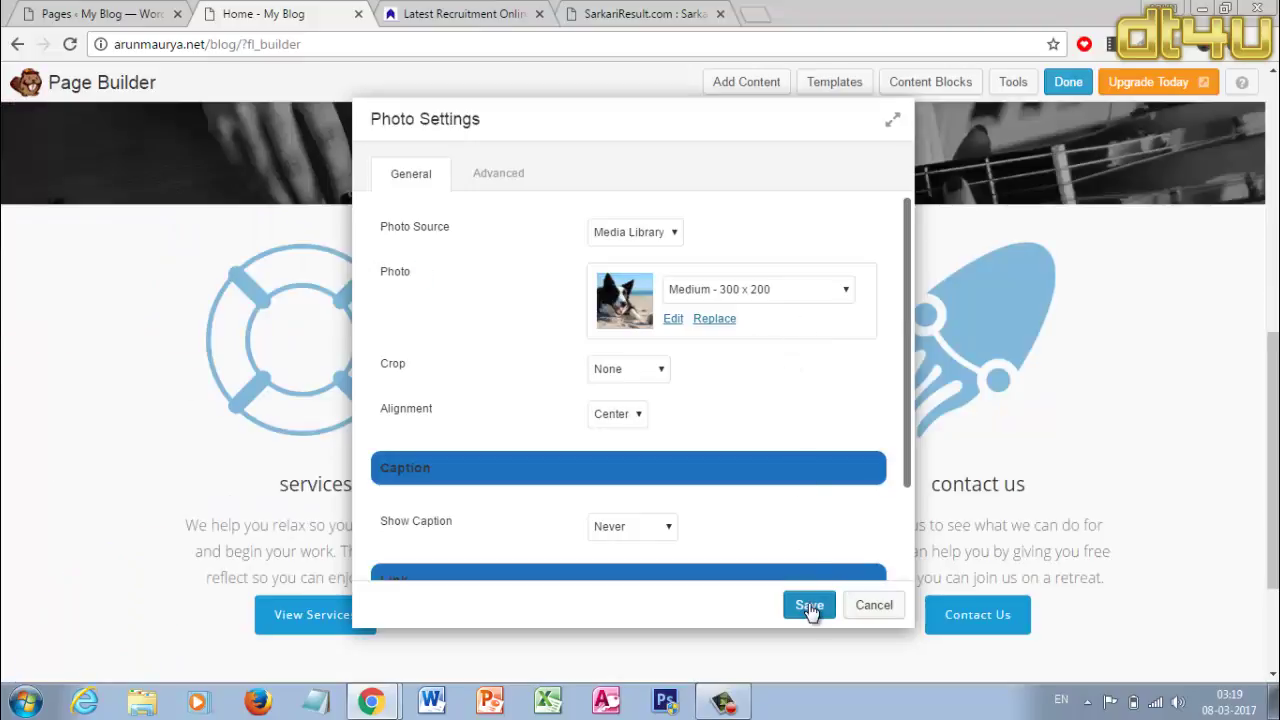
{"action": "left_click", "coordinate": [809, 605]}
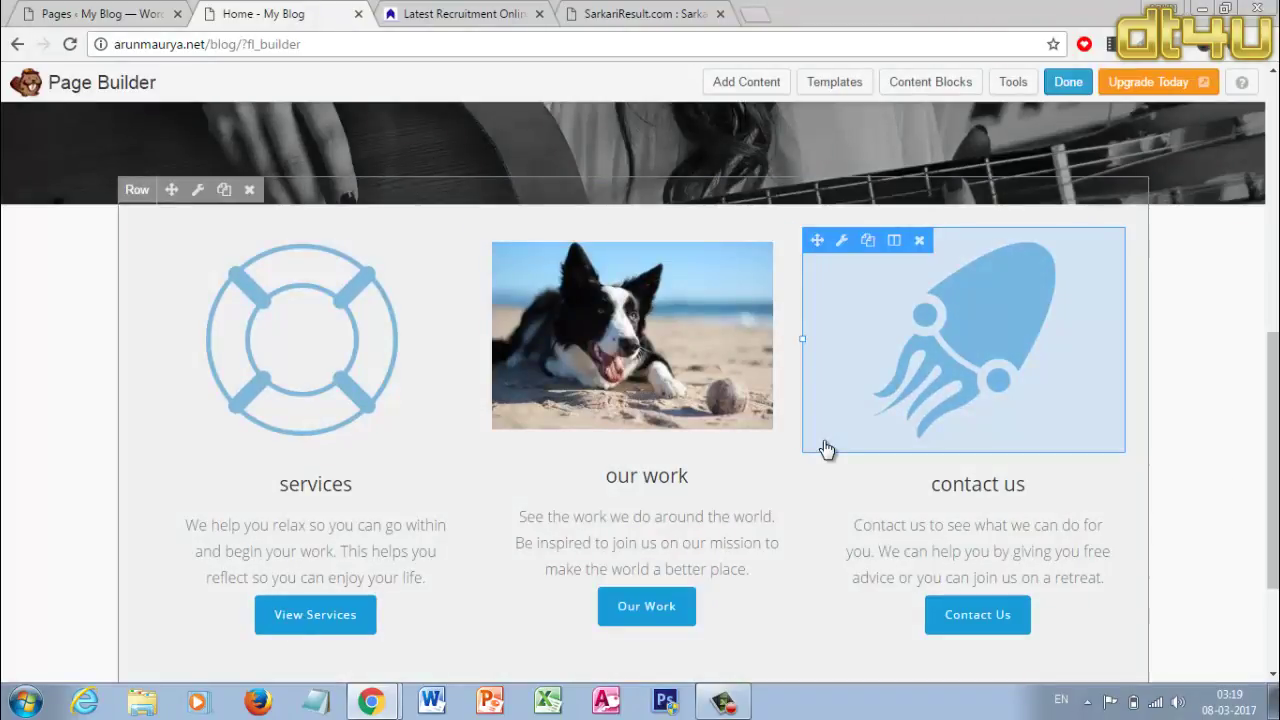
{"action": "scroll", "coordinate": [1034, 531], "scroll_direction": "down", "scroll_amount": 2}
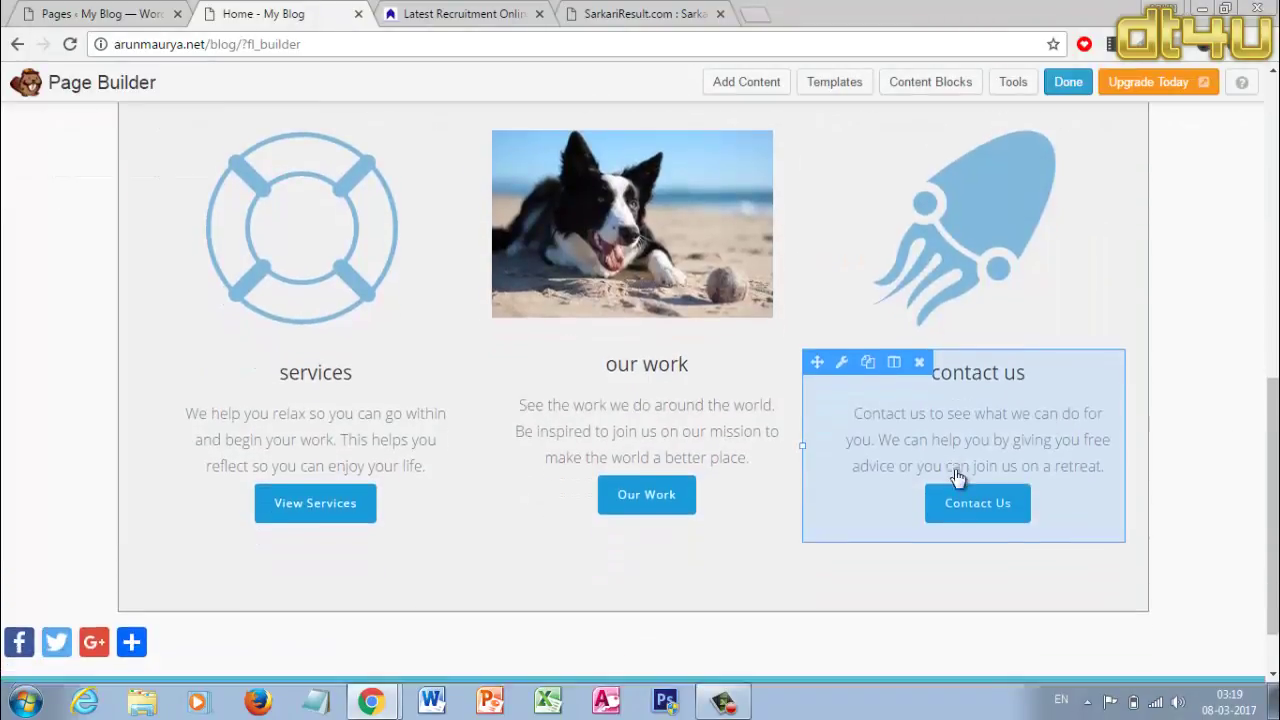
{"action": "scroll", "coordinate": [957, 478], "scroll_direction": "down", "scroll_amount": 1}
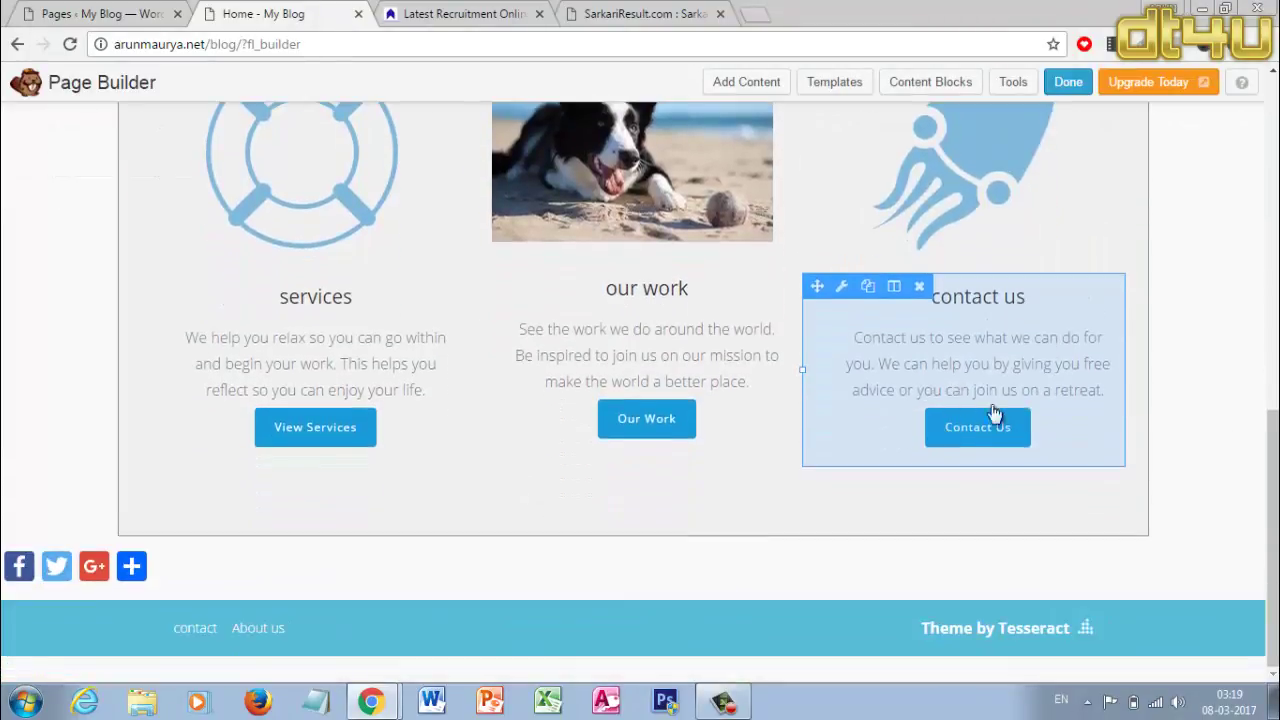
{"action": "left_click", "coordinate": [930, 359]}
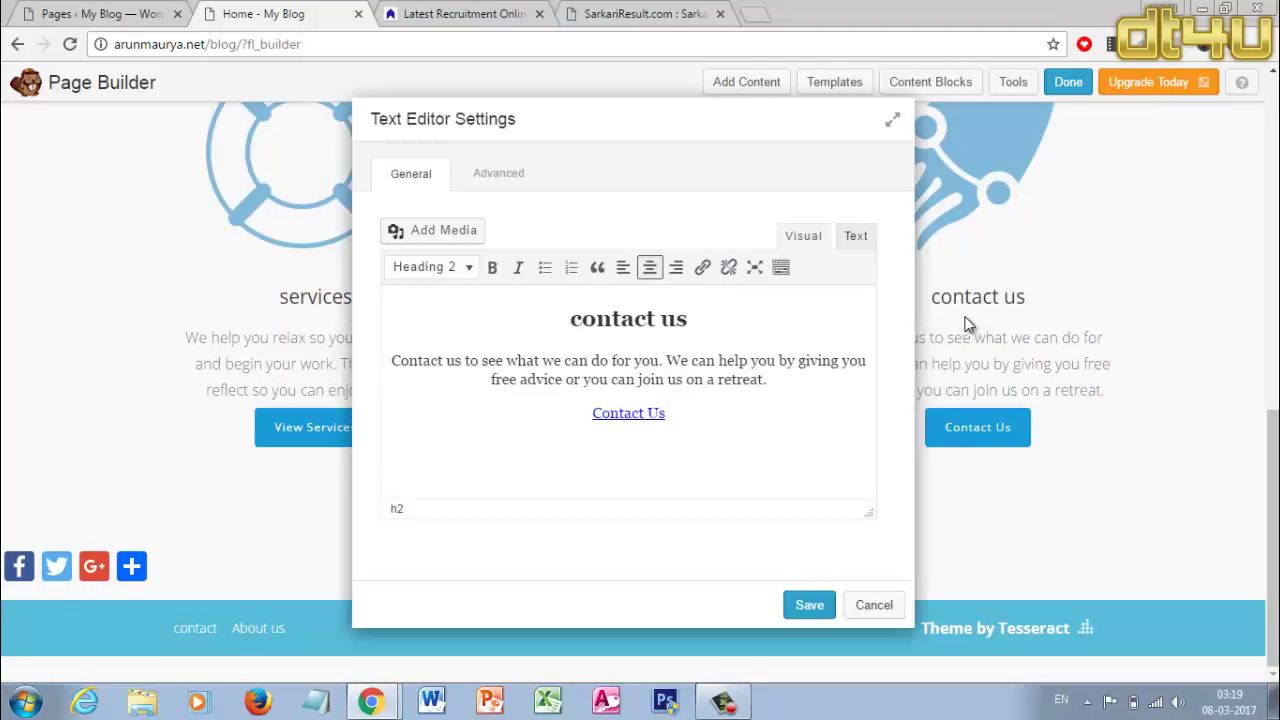
{"action": "left_click", "coordinate": [633, 411]}
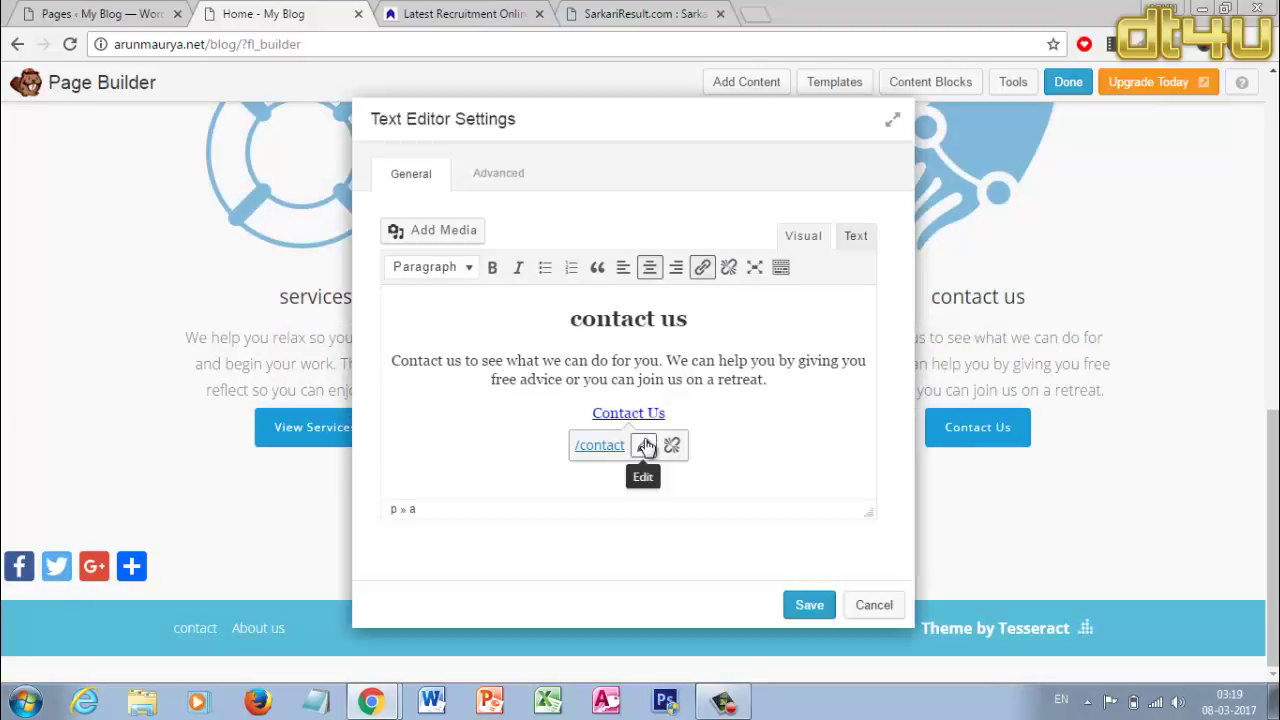
{"action": "left_click", "coordinate": [644, 445]}
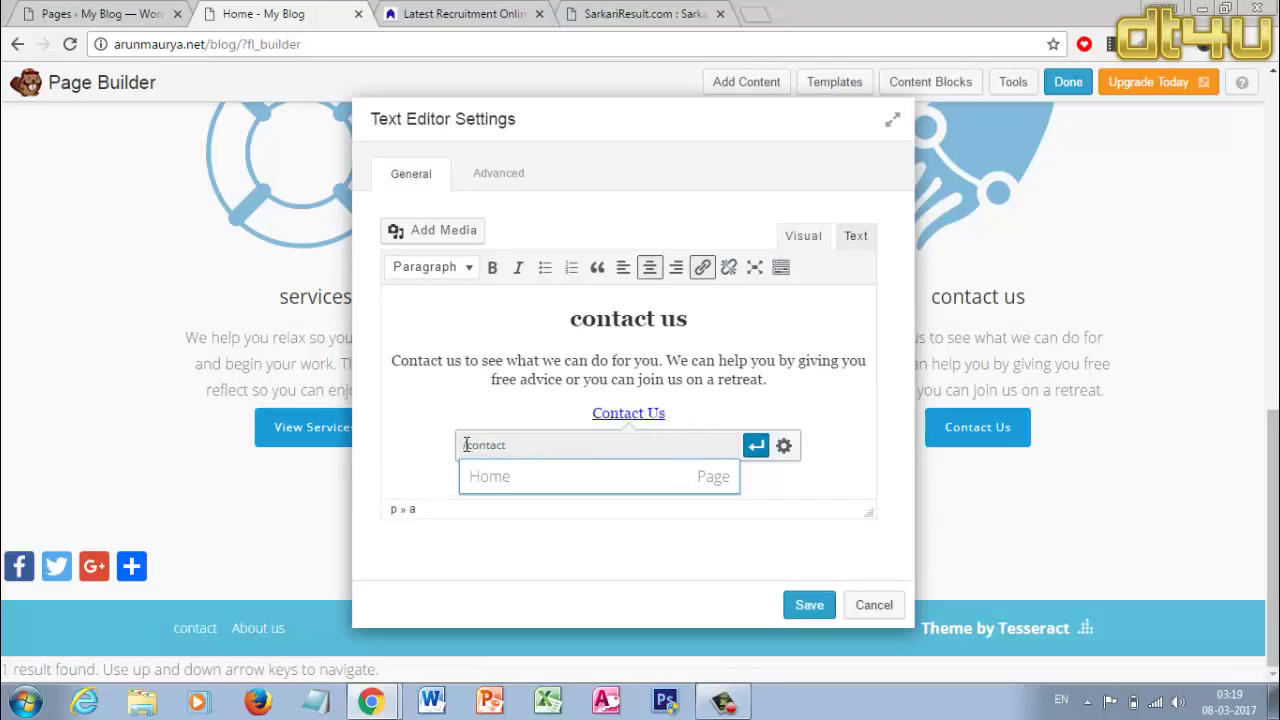
{"action": "left_click", "coordinate": [415, 14]}
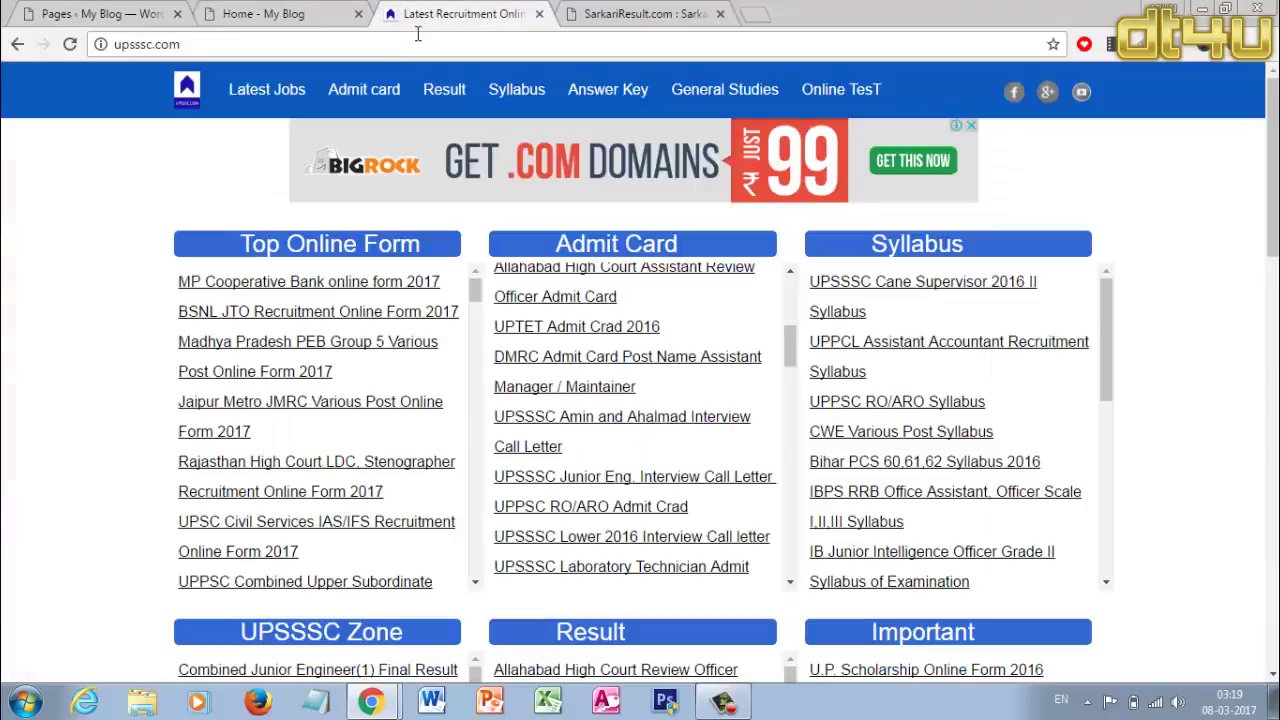
{"action": "left_click", "coordinate": [418, 39]}
{"action": "key", "text": "ctrl+c"}
{"action": "left_click", "coordinate": [290, 11]}
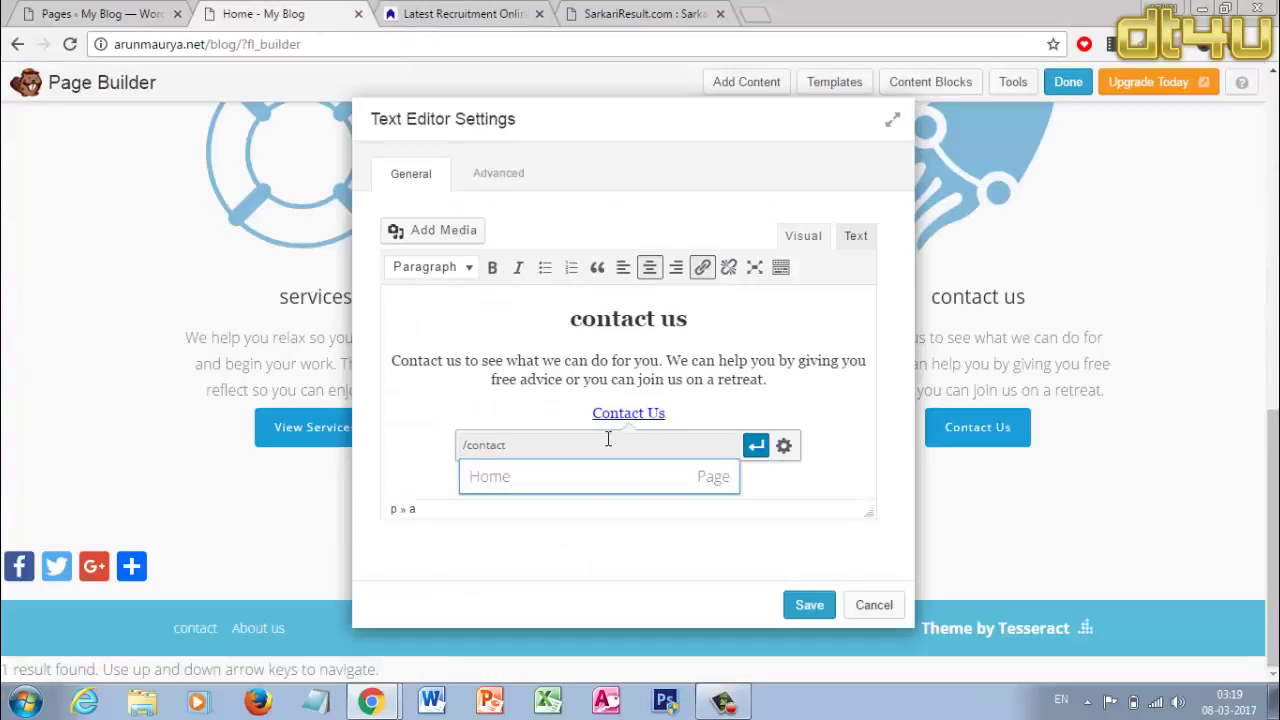
{"action": "key", "text": "ctrl+a"}
{"action": "key", "text": "BackSpace"}
{"action": "key", "text": "ctrl+v"}
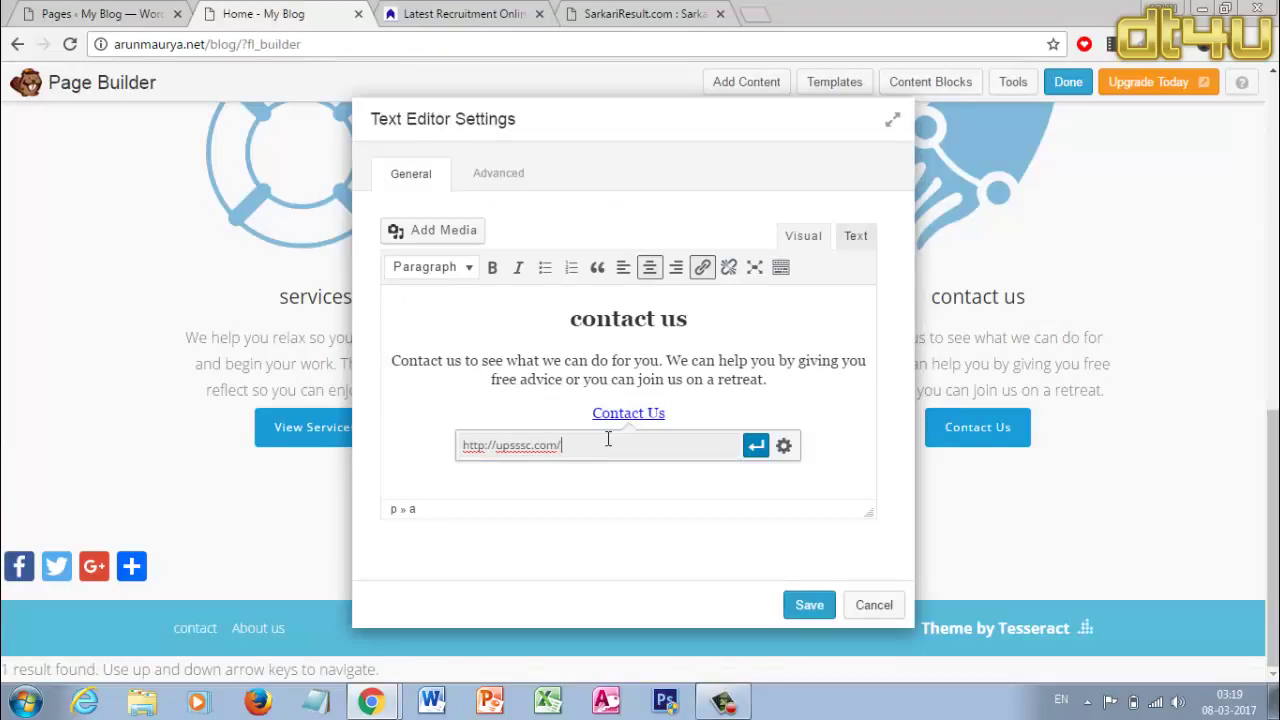
- Set the Contact Us link to open in a new tab, then update the link and save the text module
{"action": "left_click", "coordinate": [783, 445]}
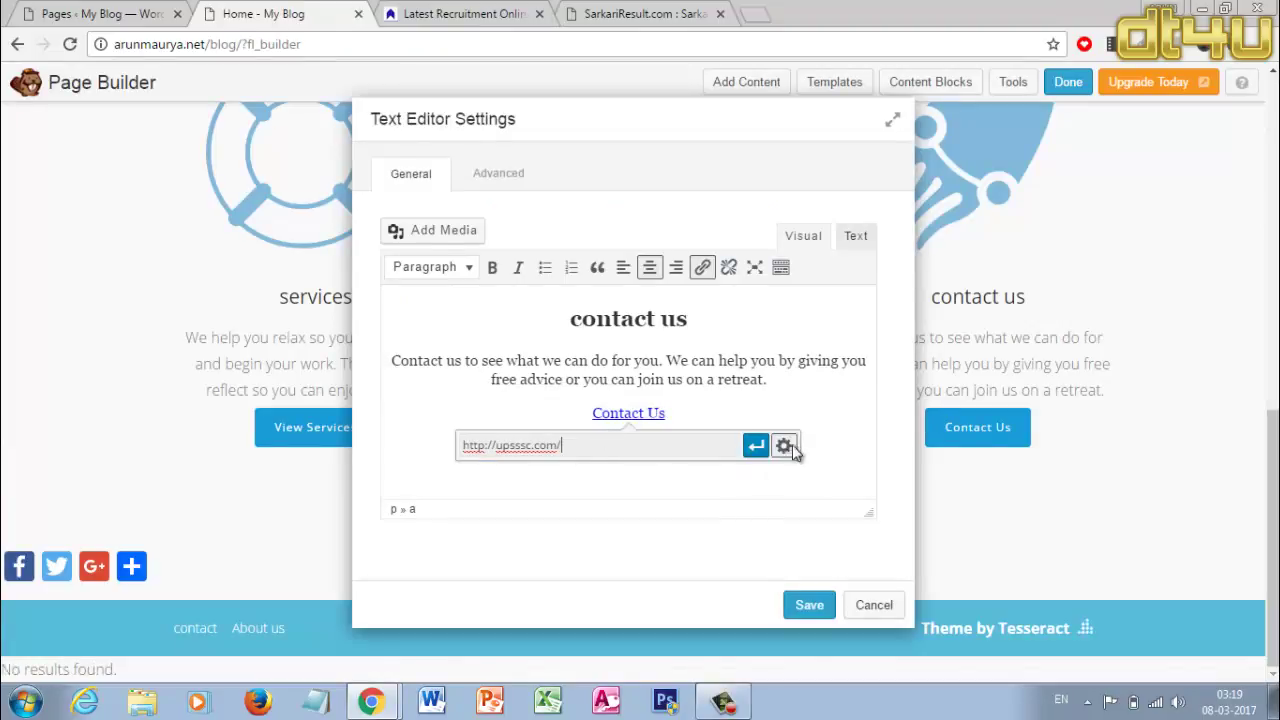
{"action": "left_click", "coordinate": [496, 274]}
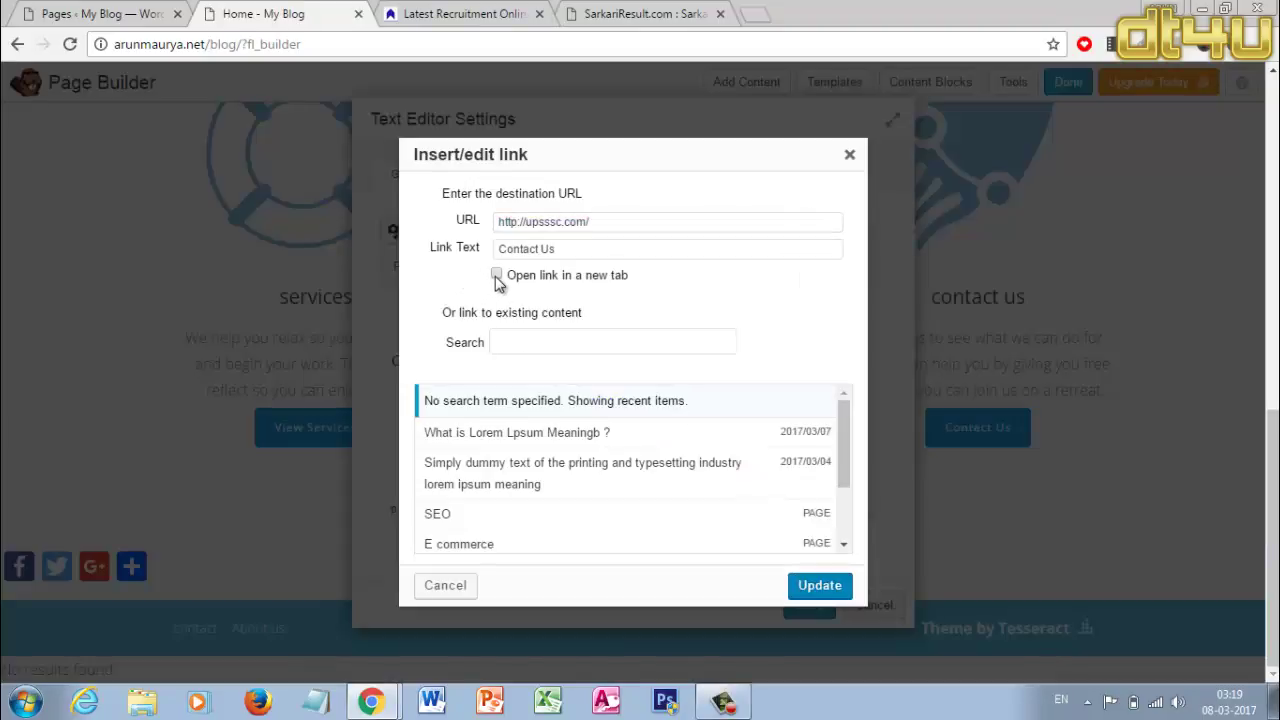
{"action": "left_click", "coordinate": [821, 590]}
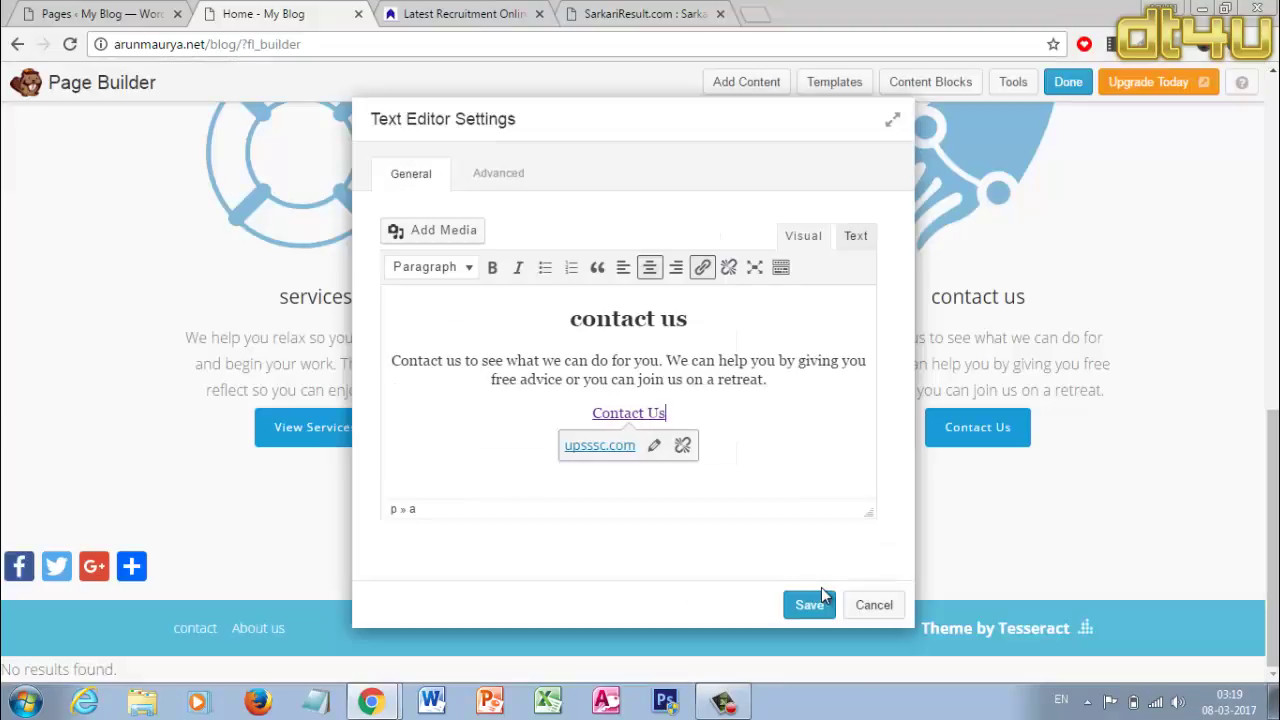
{"action": "left_click", "coordinate": [812, 610]}
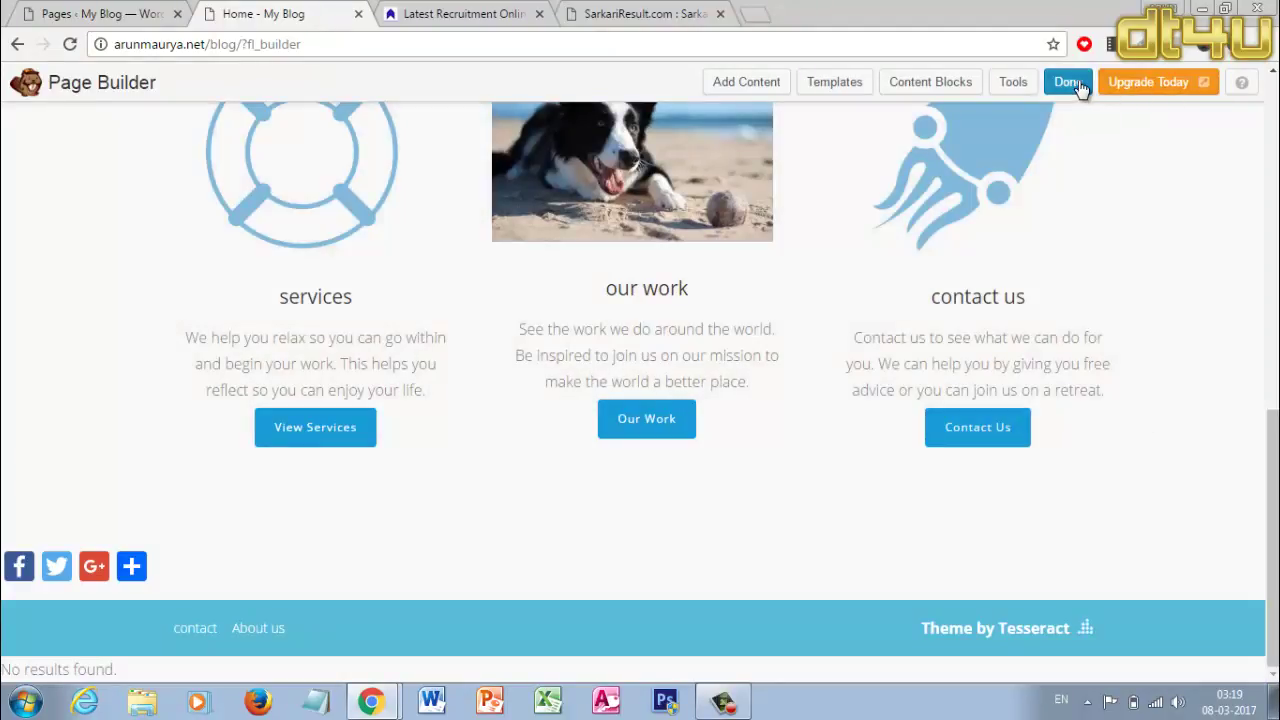
- Publish the Home page changes and test the Contact Us button on the live page, closing the site it opens
{"action": "left_click", "coordinate": [1068, 82]}
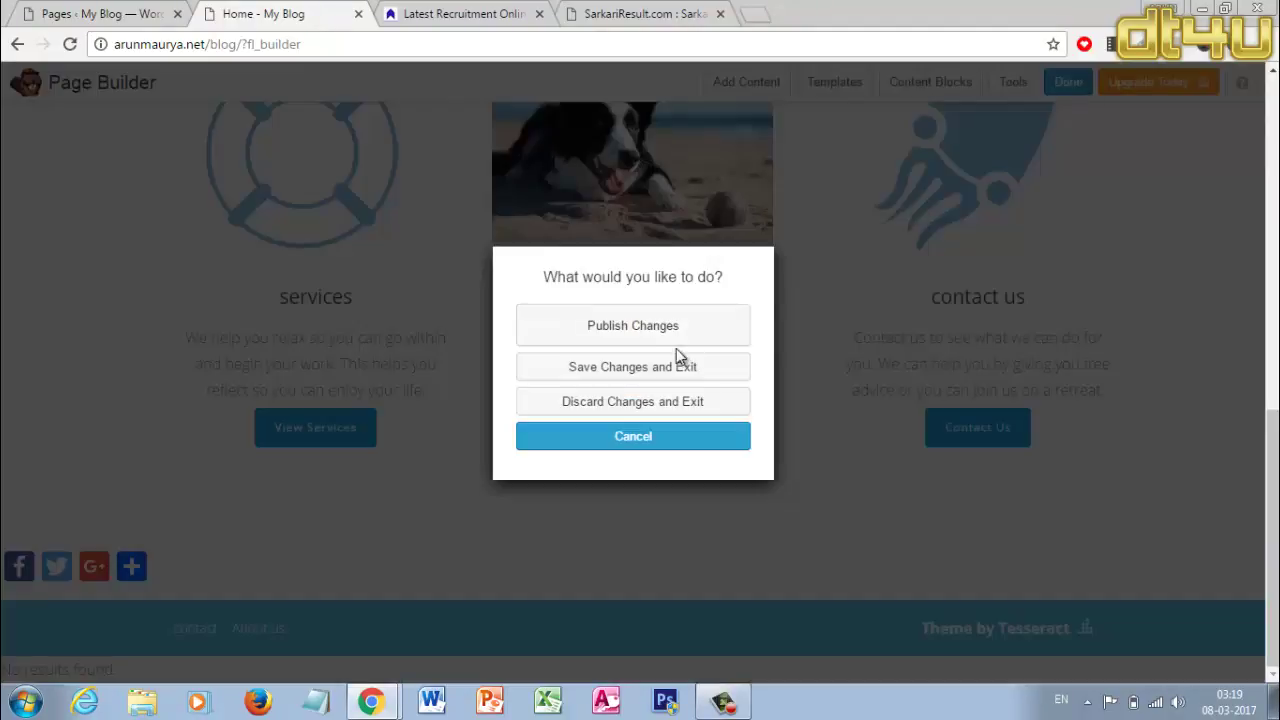
{"action": "left_click", "coordinate": [654, 320]}
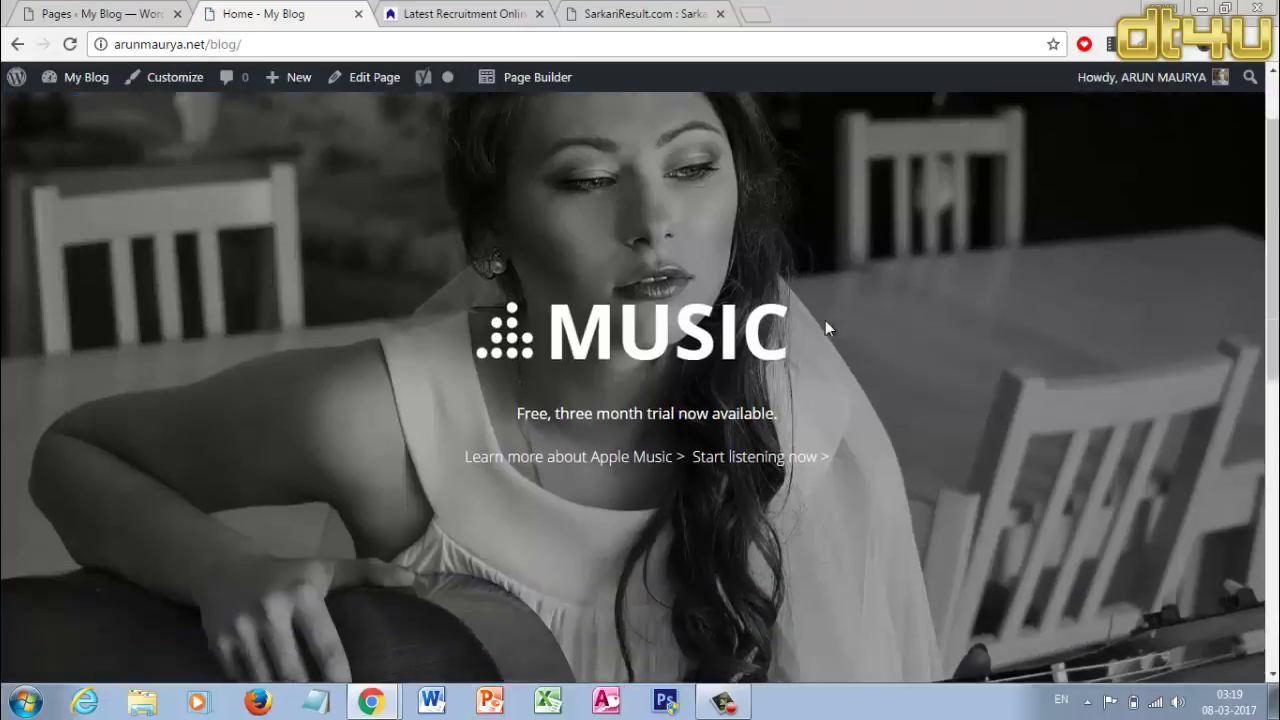
{"action": "scroll", "coordinate": [825, 320], "scroll_direction": "down", "scroll_amount": 8}
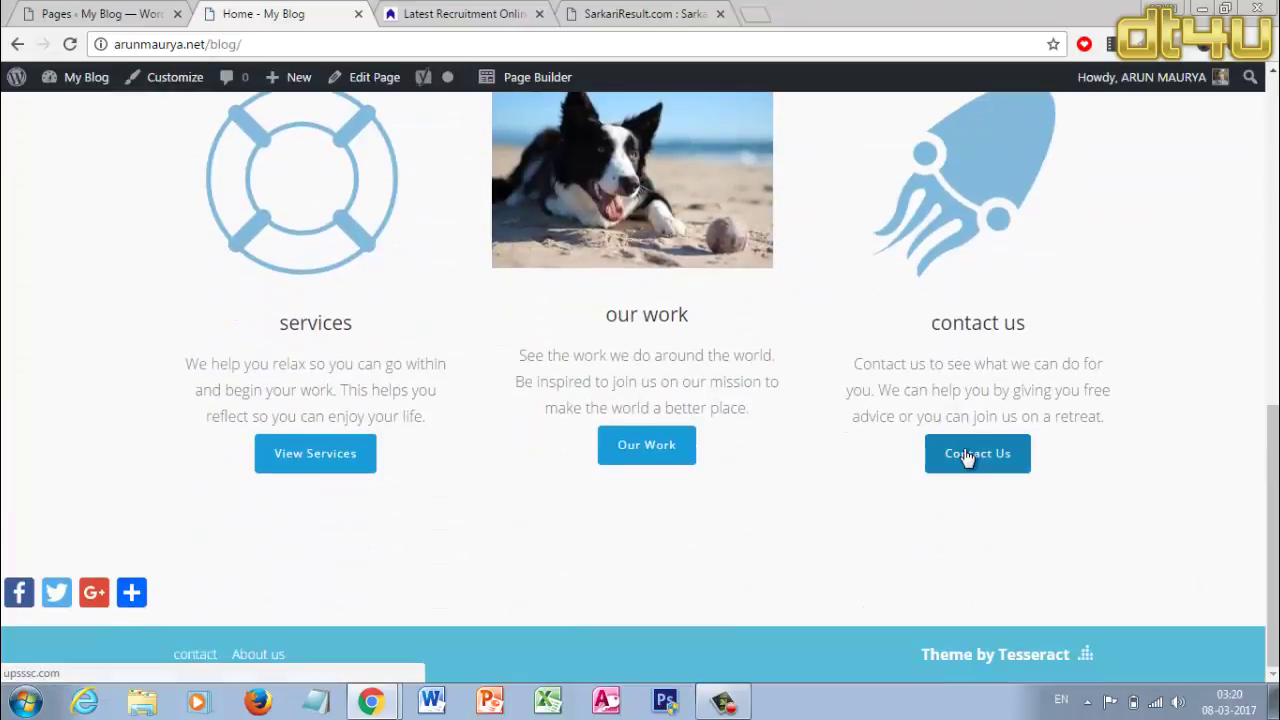
{"action": "left_click", "coordinate": [968, 455]}
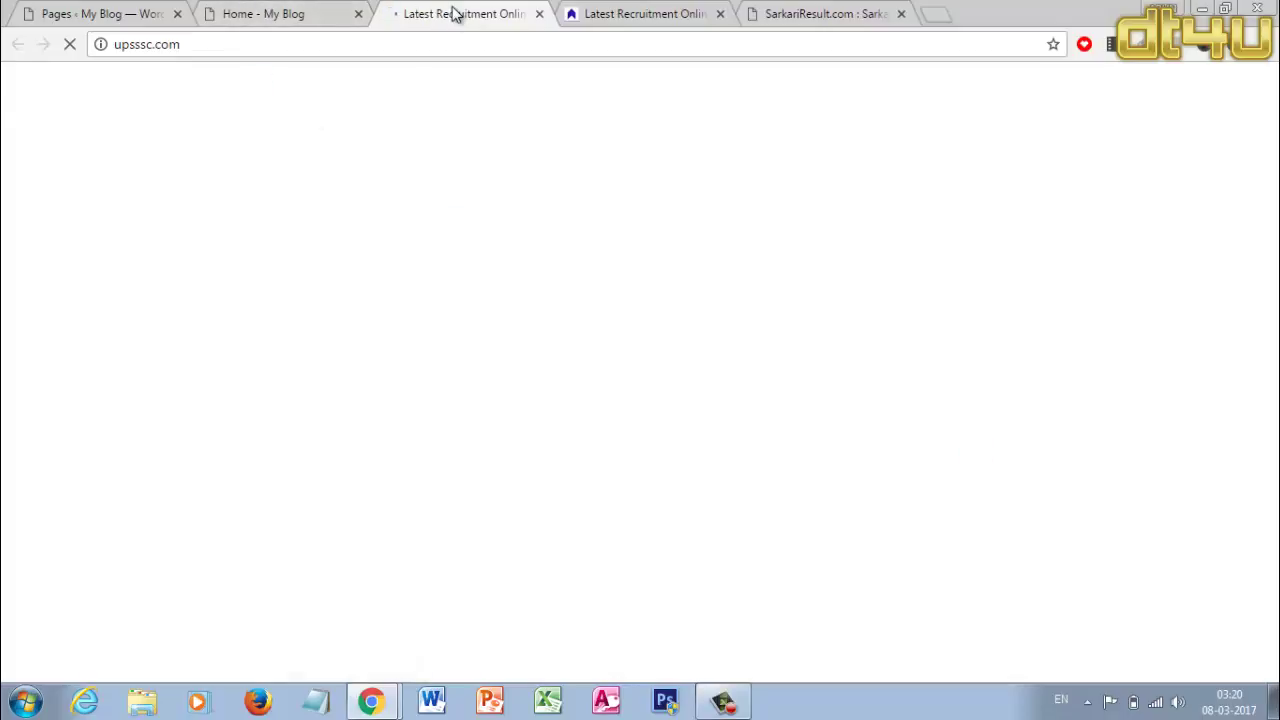
{"action": "left_click", "coordinate": [540, 15]}
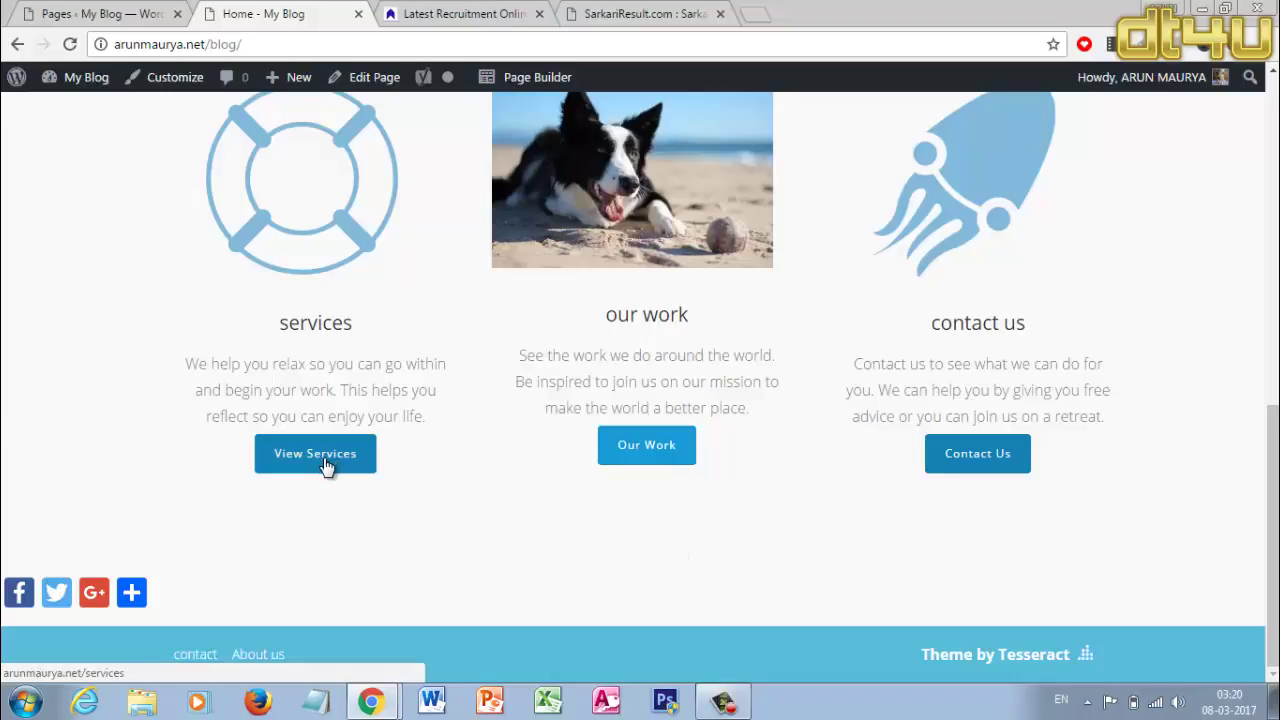
{"action": "scroll", "coordinate": [637, 360], "scroll_direction": "up", "scroll_amount": 10}
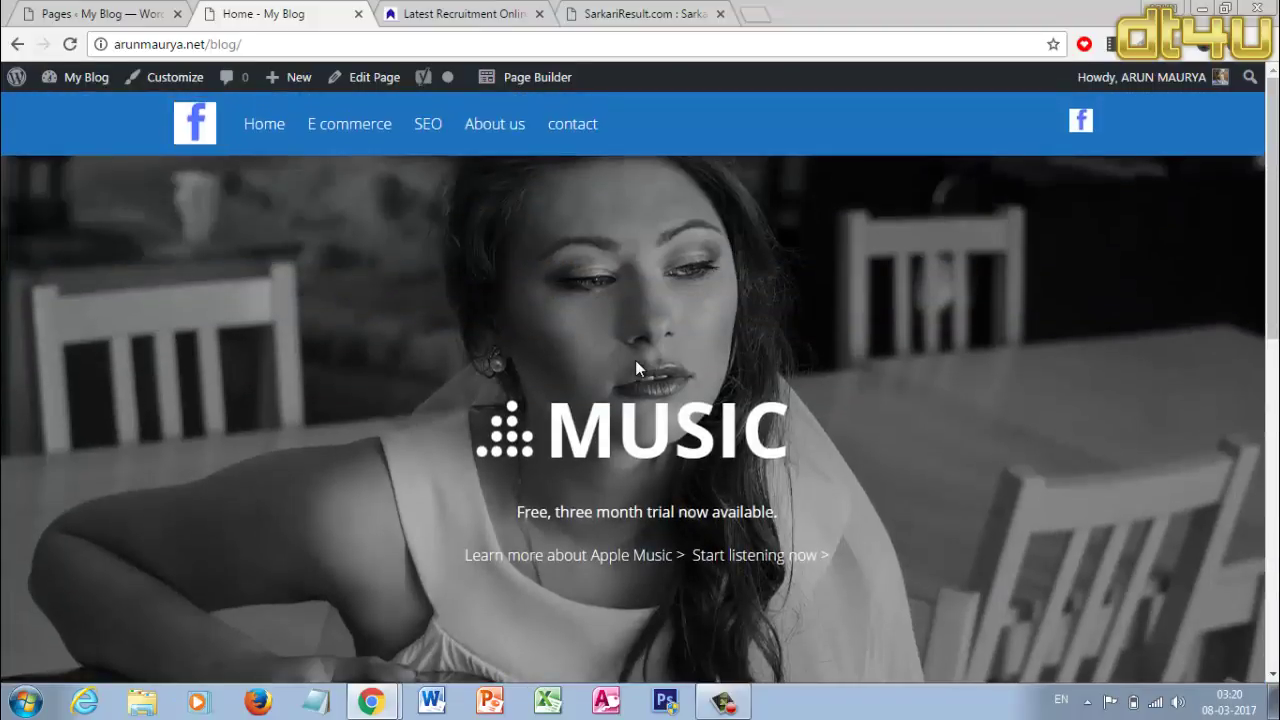
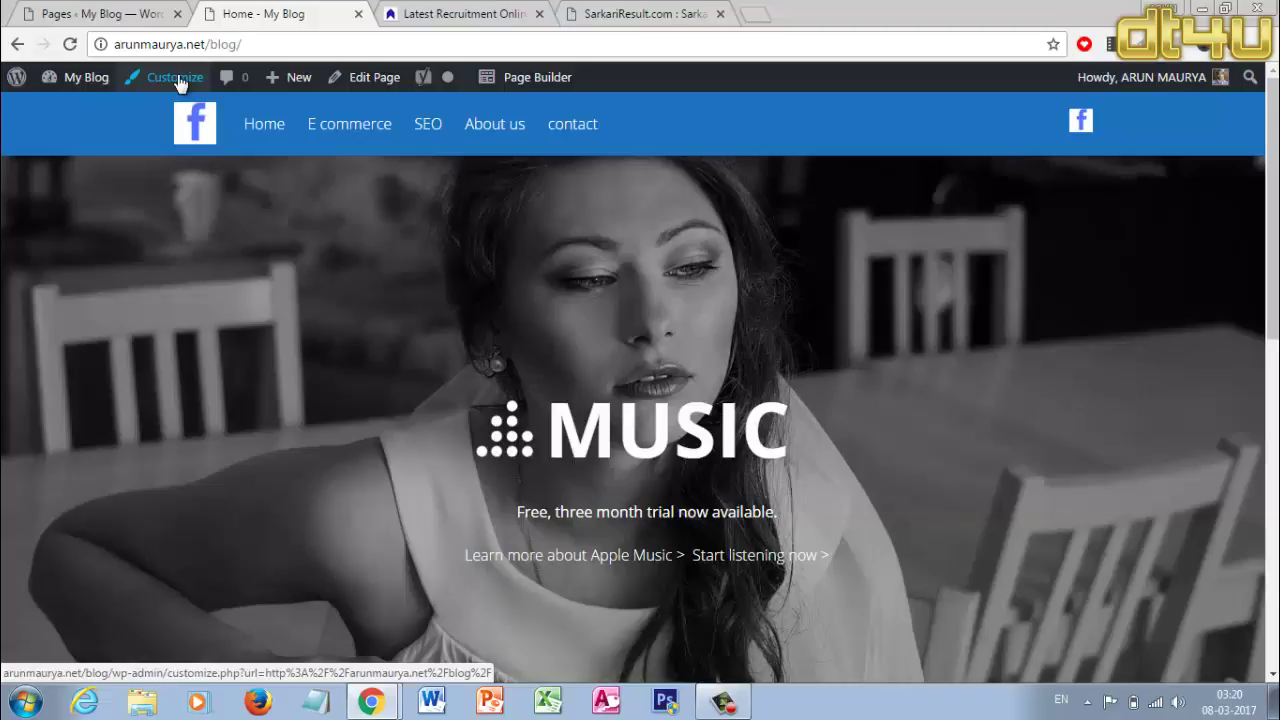
- Open the theme customizer for the blog from the published Home page
{"action": "left_click", "coordinate": [177, 76]}
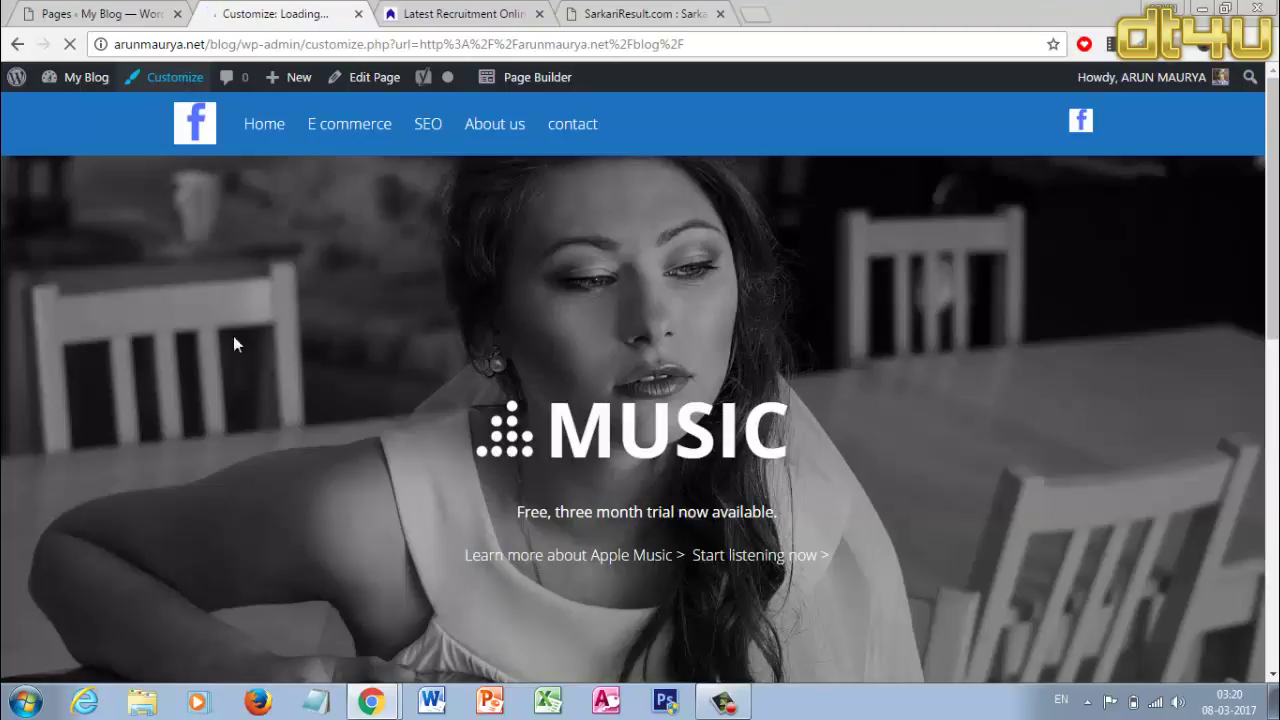
{"action": "left_click", "coordinate": [133, 18]}
{"action": "left_click", "coordinate": [255, 12]}
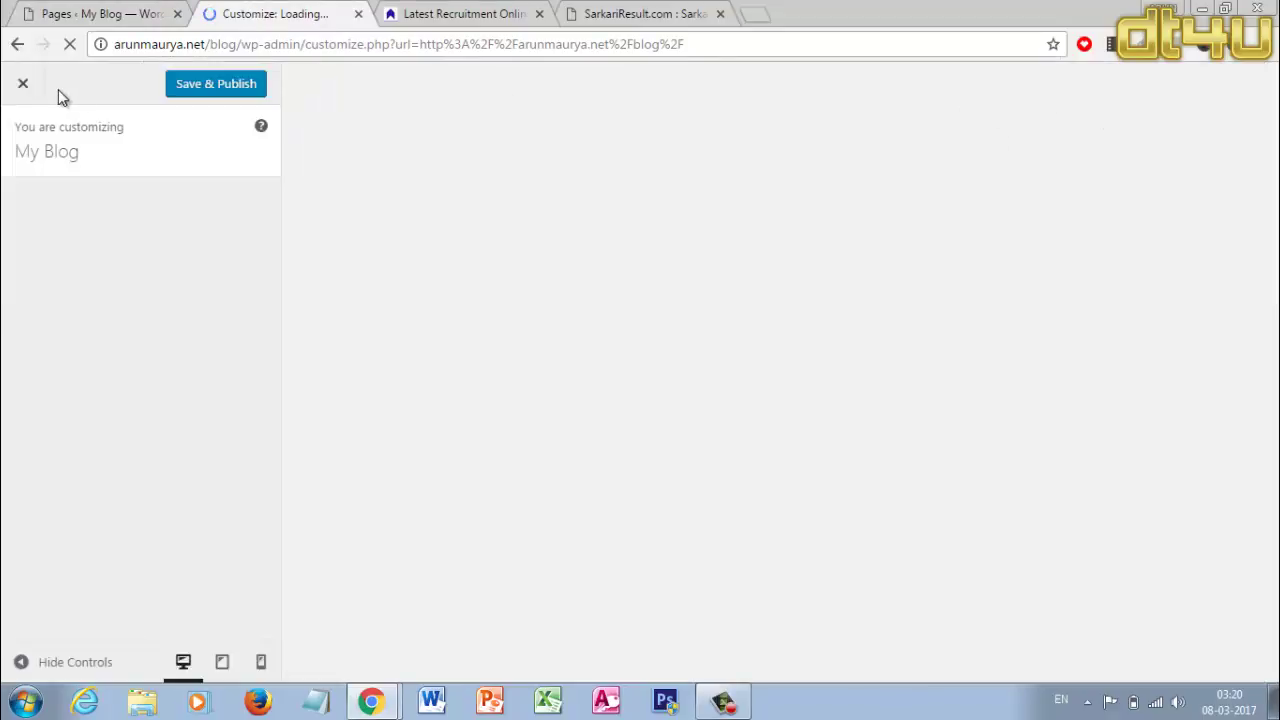
{"action": "left_click", "coordinate": [145, 12]}
{"action": "left_click", "coordinate": [252, 12]}
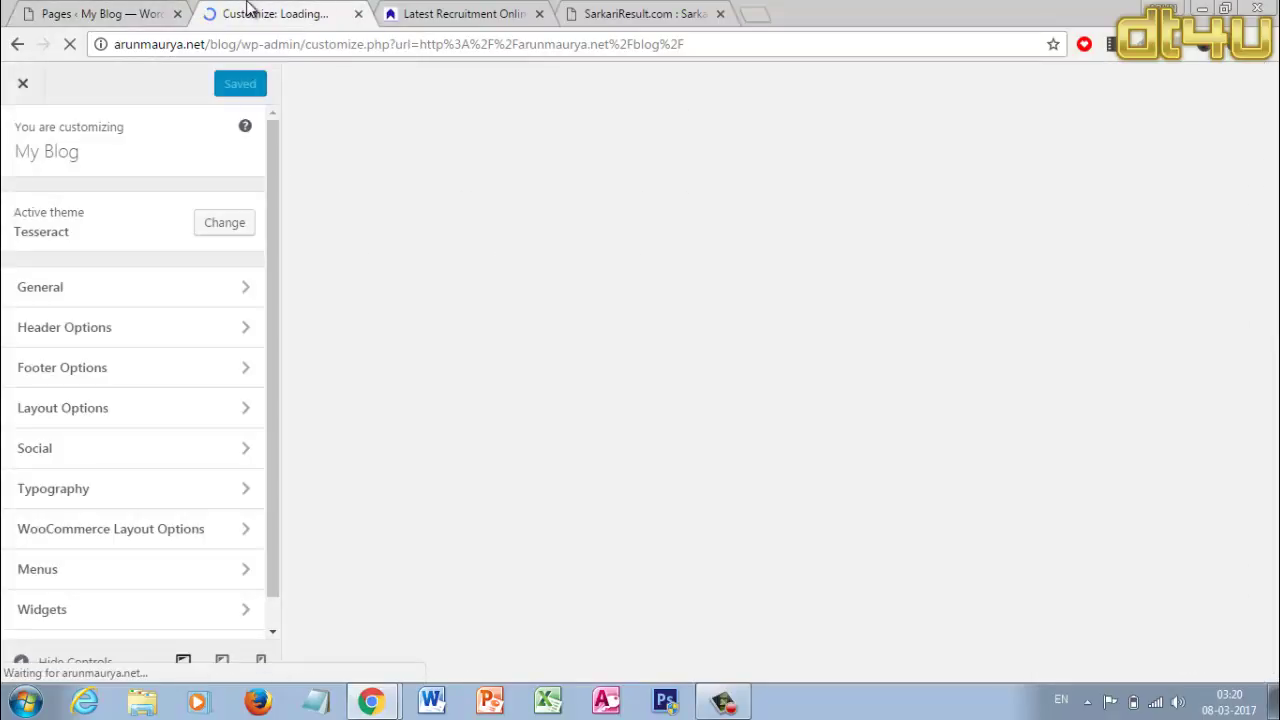
- Set the content of the header's right block to Buttons in the theme's header options
{"action": "left_click", "coordinate": [398, 12]}
{"action": "left_click", "coordinate": [290, 12]}
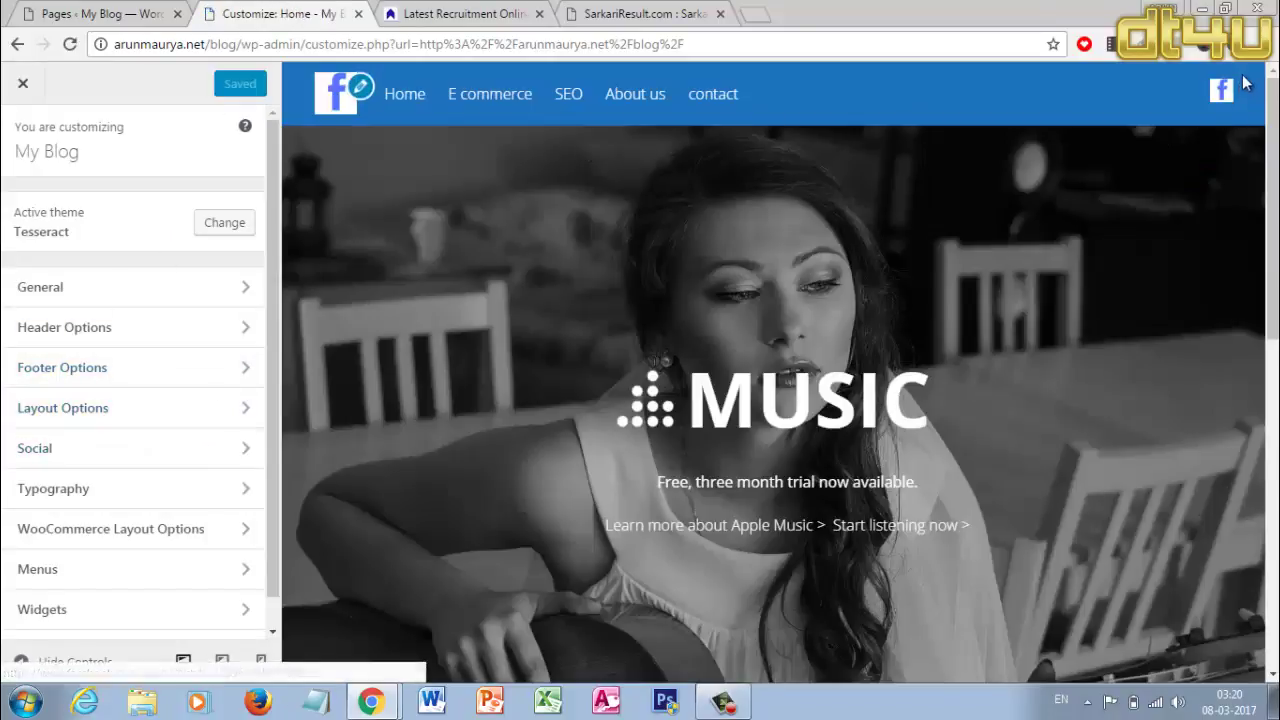
{"action": "left_click", "coordinate": [166, 341]}
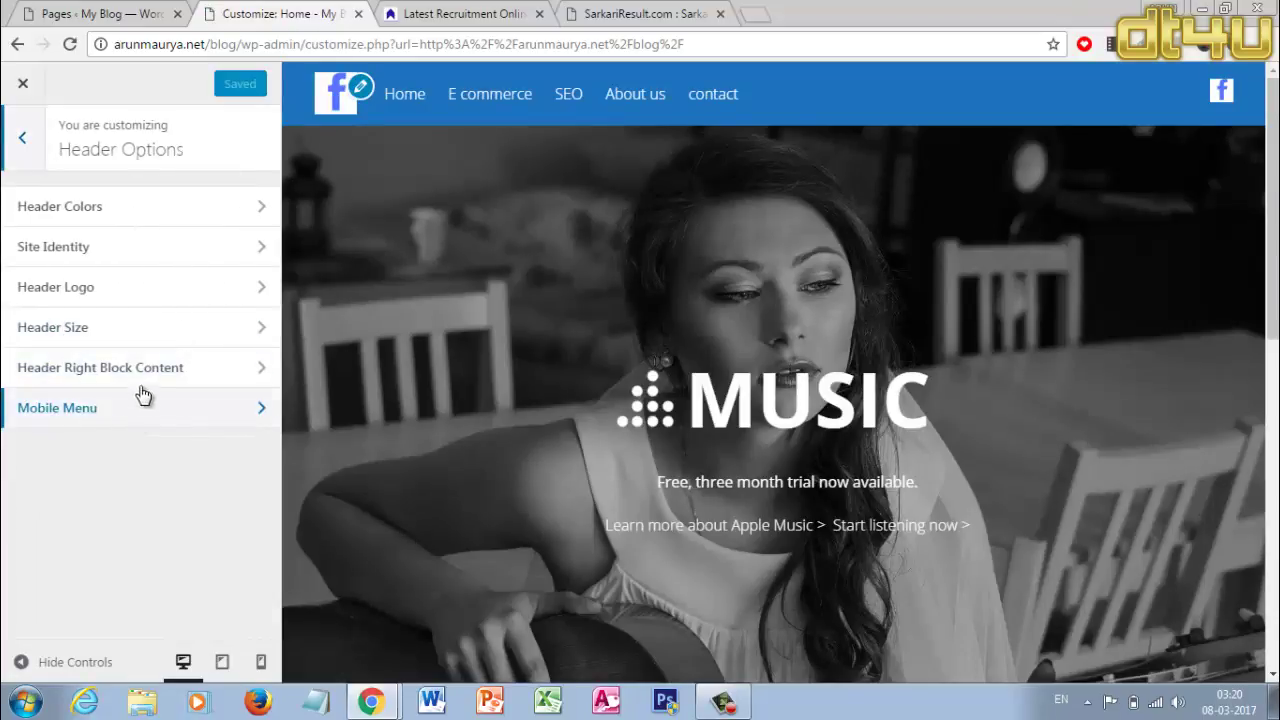
{"action": "left_click", "coordinate": [150, 368]}
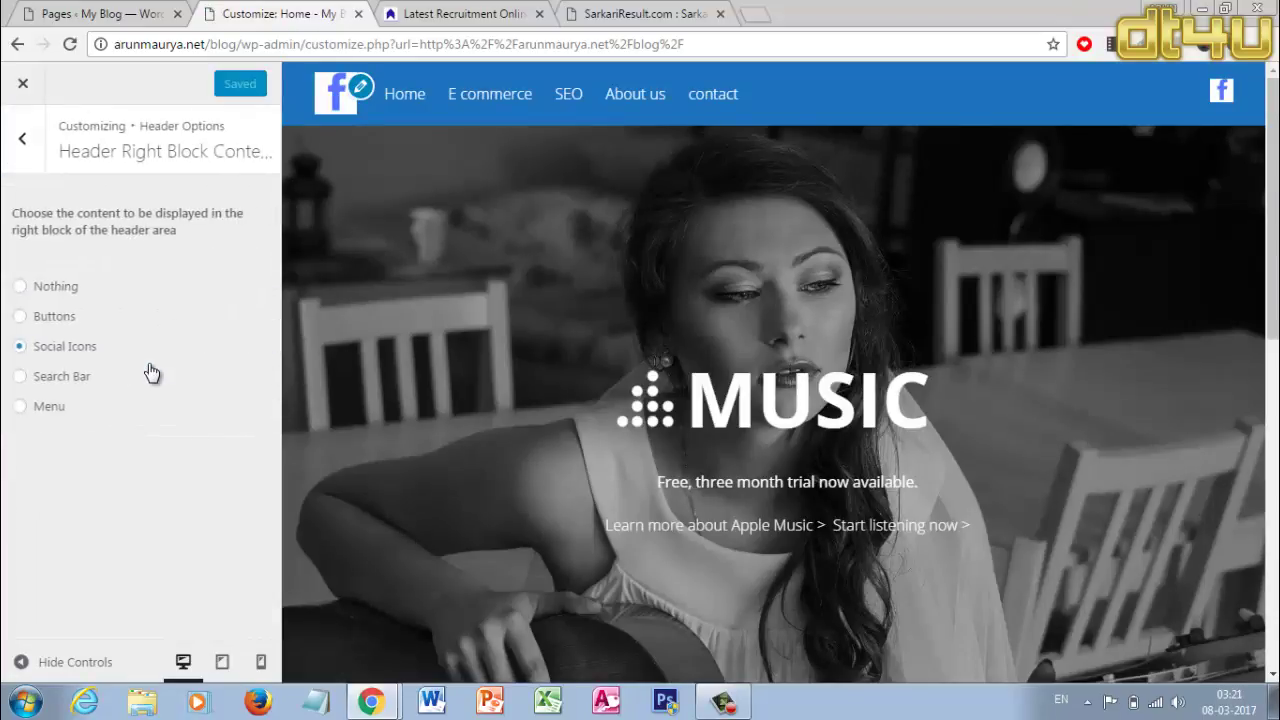
{"action": "left_click", "coordinate": [20, 316]}
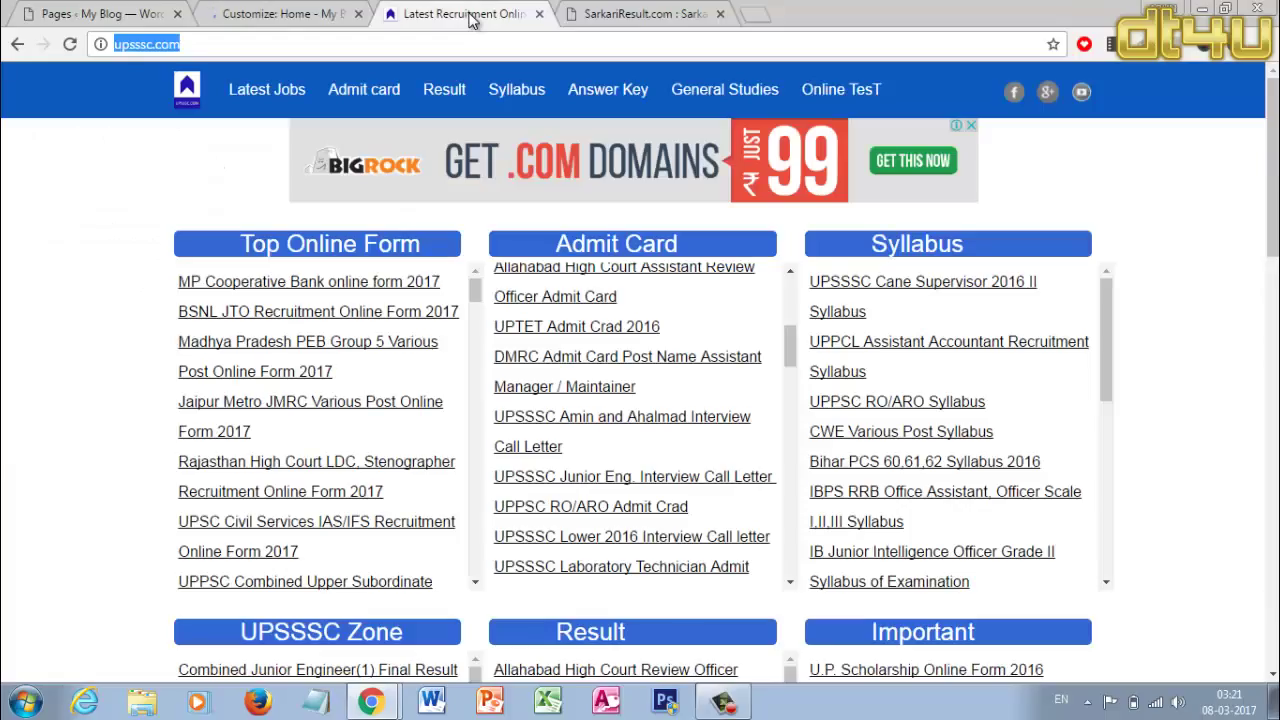
- Copy the link address of the Online TesT menu item from the open recruitment site and return to the customizer
{"action": "left_click", "coordinate": [462, 14]}
{"action": "right_click", "coordinate": [841, 90]}
{"action": "left_click", "coordinate": [920, 201]}
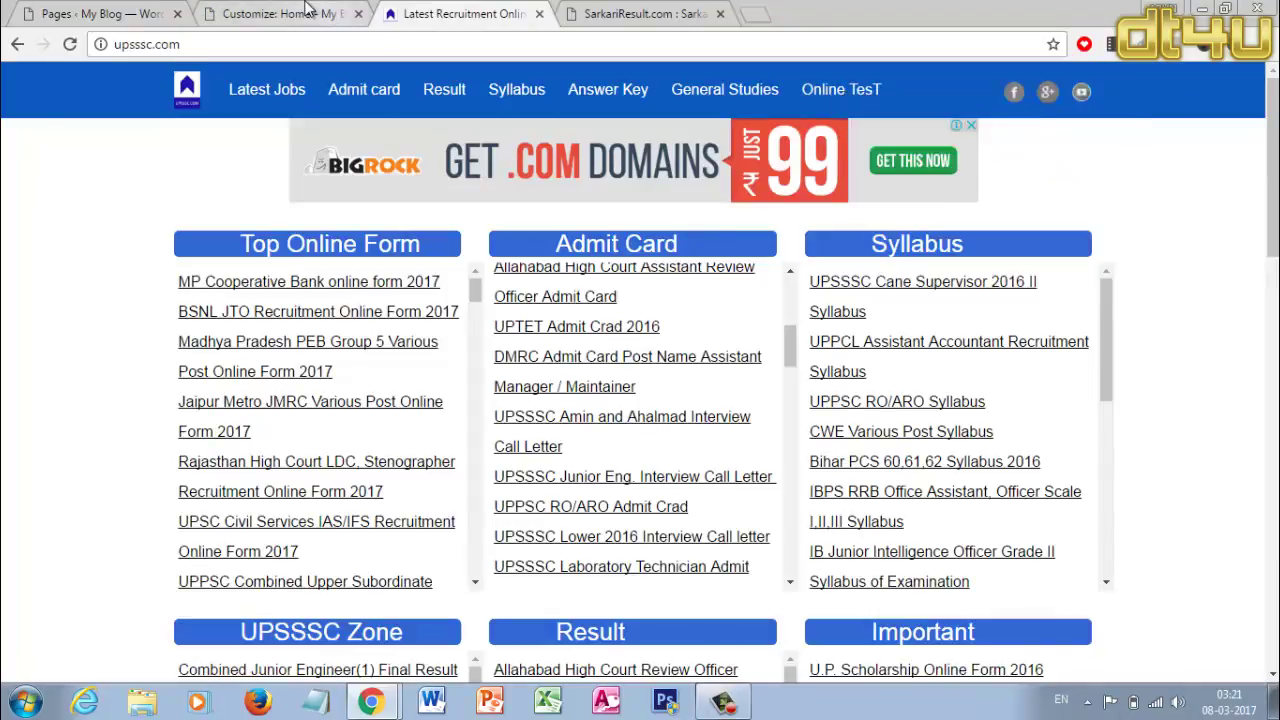
{"action": "left_click", "coordinate": [305, 14]}
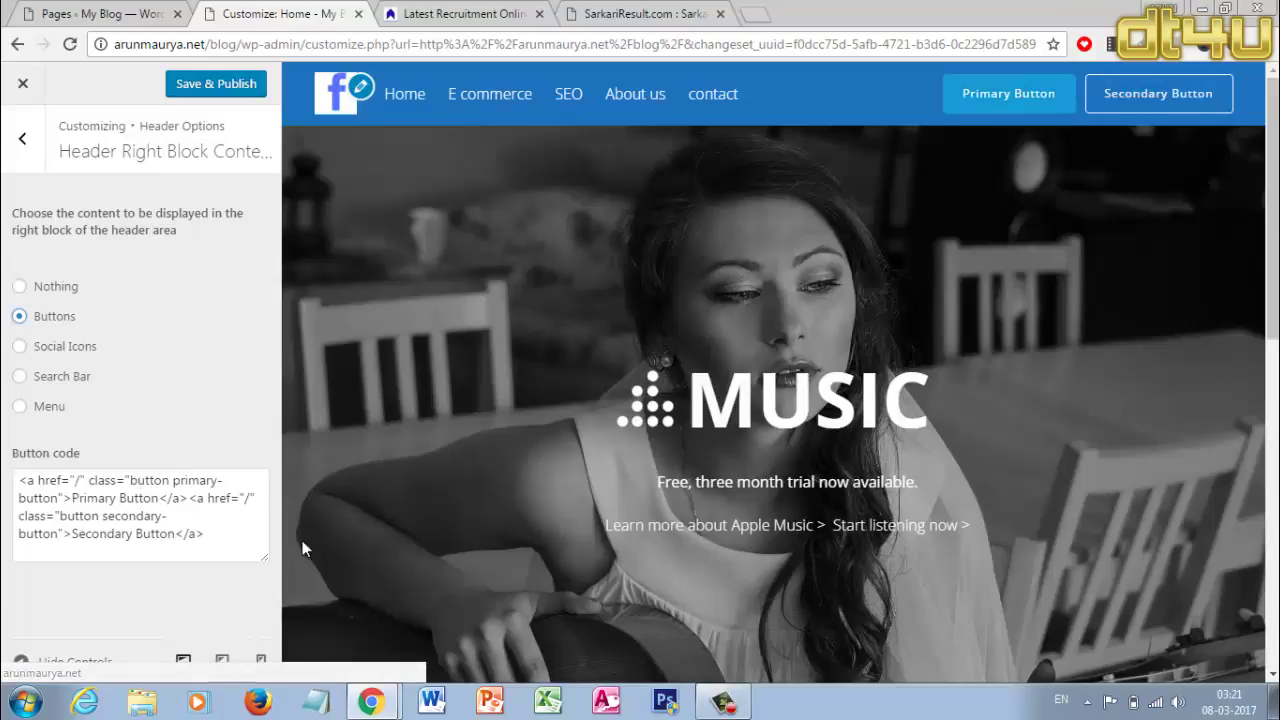
- Delete the Secondary Button link from the header button code, keeping only the primary button
{"action": "left_click", "coordinate": [221, 535]}
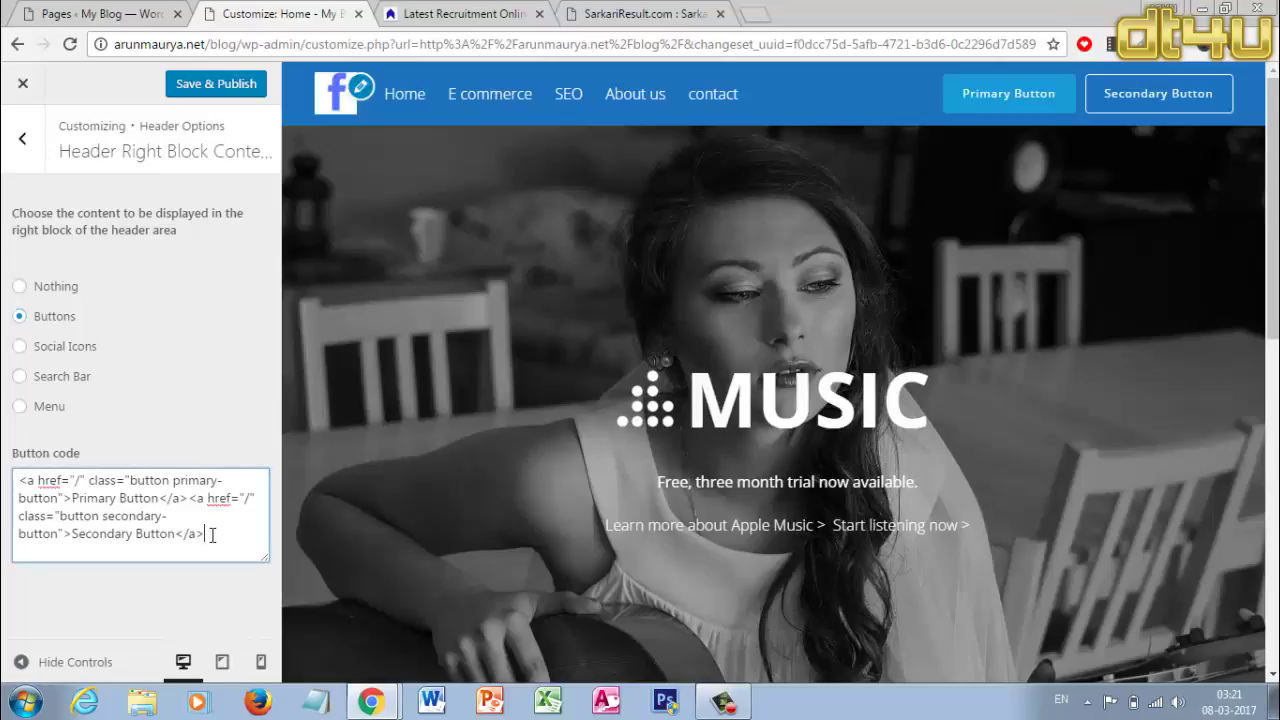
{"action": "left_click_drag", "start_coordinate": [211, 535], "coordinate": [192, 503]}
{"action": "key", "text": "BackSpace"}
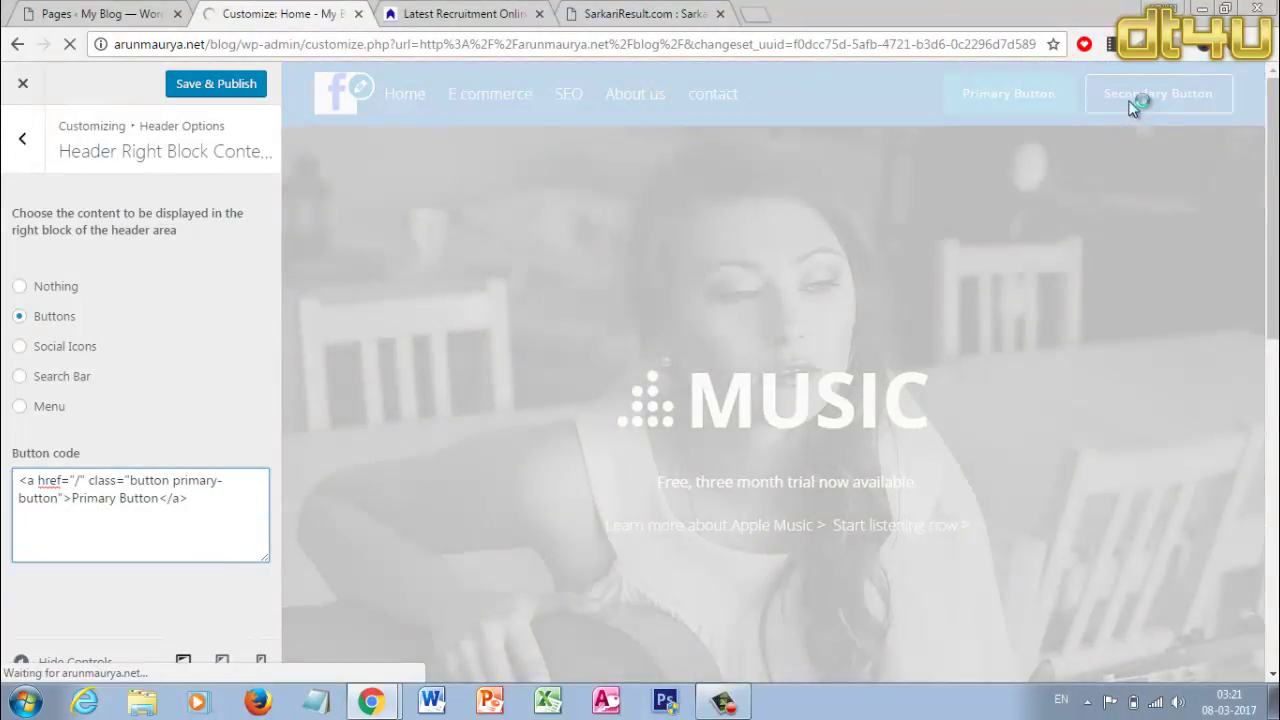
{"action": "left_click", "coordinate": [80, 481]}
{"action": "key", "text": "BackSpace"}
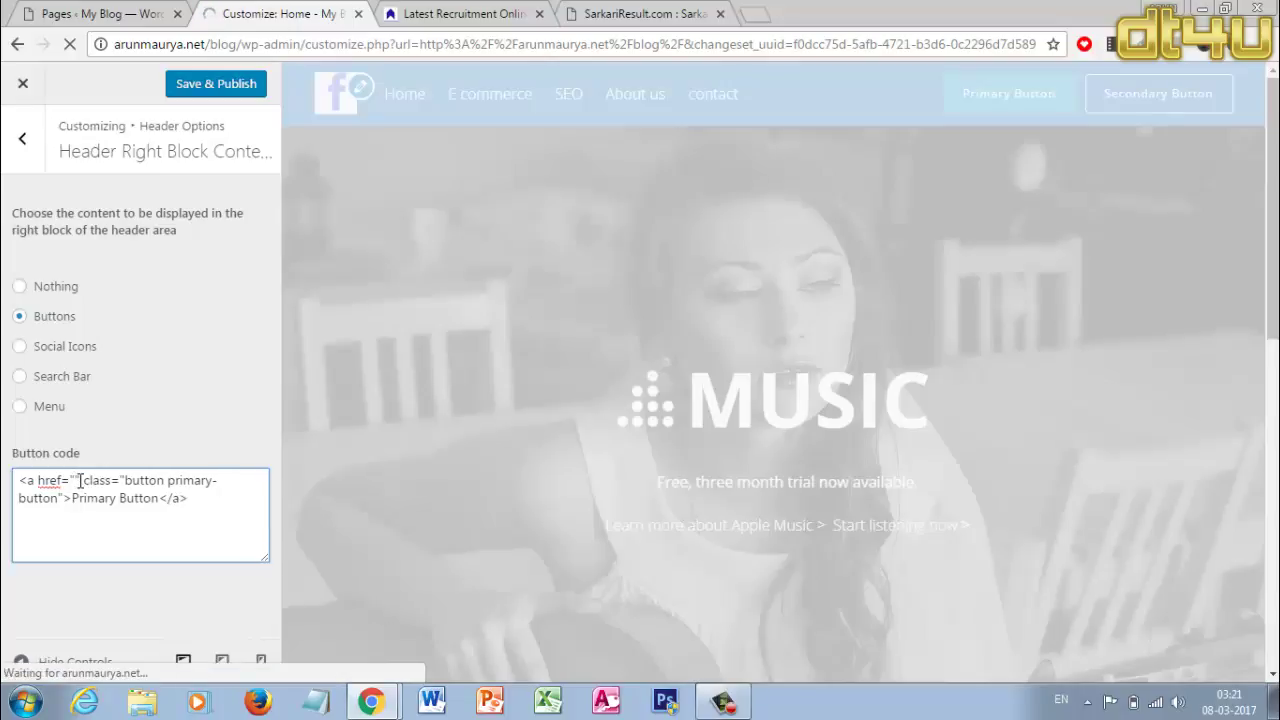
{"action": "key", "text": "ctrl+v"}
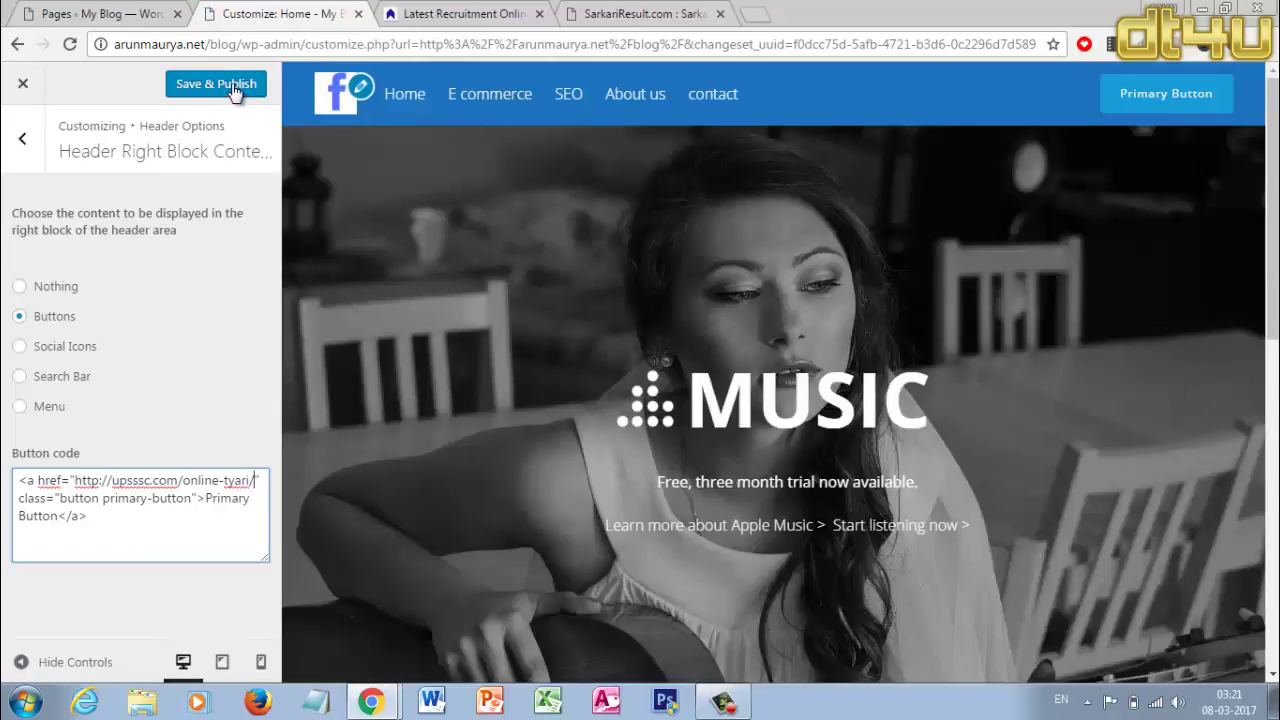
{"action": "left_click", "coordinate": [233, 86]}
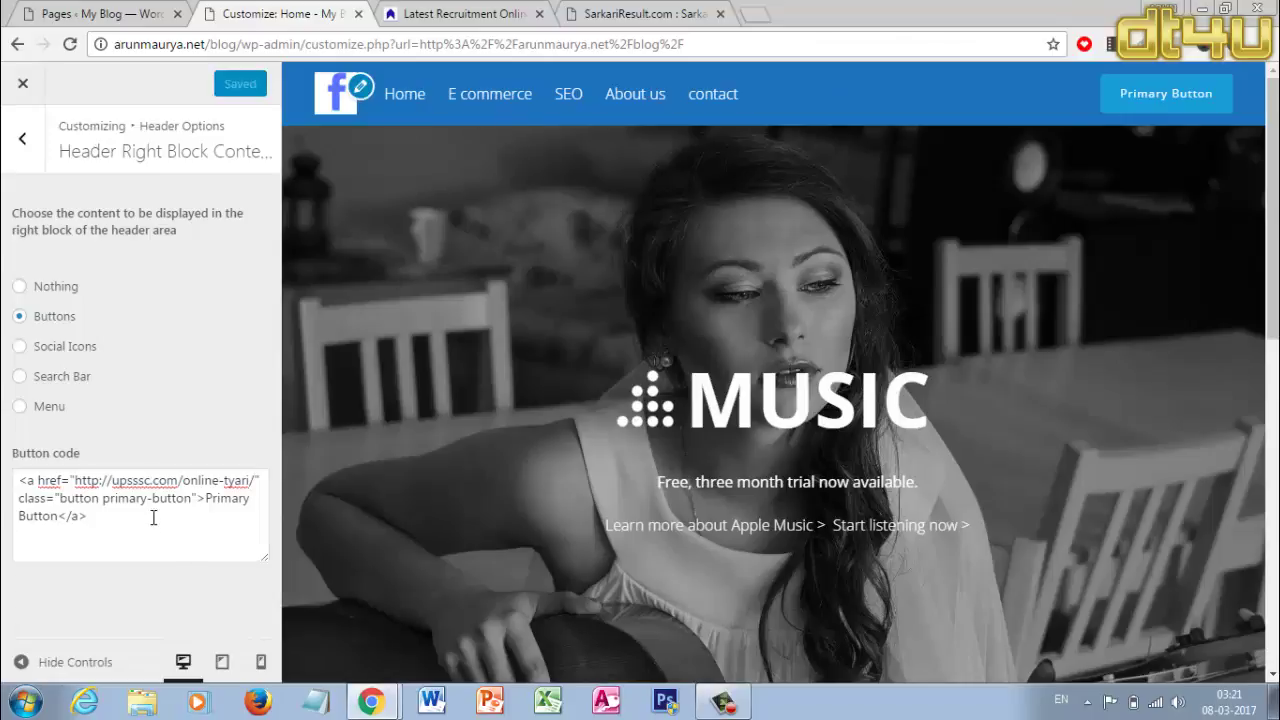
- Change the header button's label text to My Account in the button code and publish the change
{"action": "left_click", "coordinate": [60, 515]}
{"action": "key", "text": "BackSpace"}
{"action": "key", "text": "BackSpace"}
{"action": "key", "text": "BackSpace"}
{"action": "key", "text": "BackSpace"}
{"action": "key", "text": "BackSpace"}
{"action": "key", "text": "BackSpace"}
{"action": "key", "text": "BackSpace"}
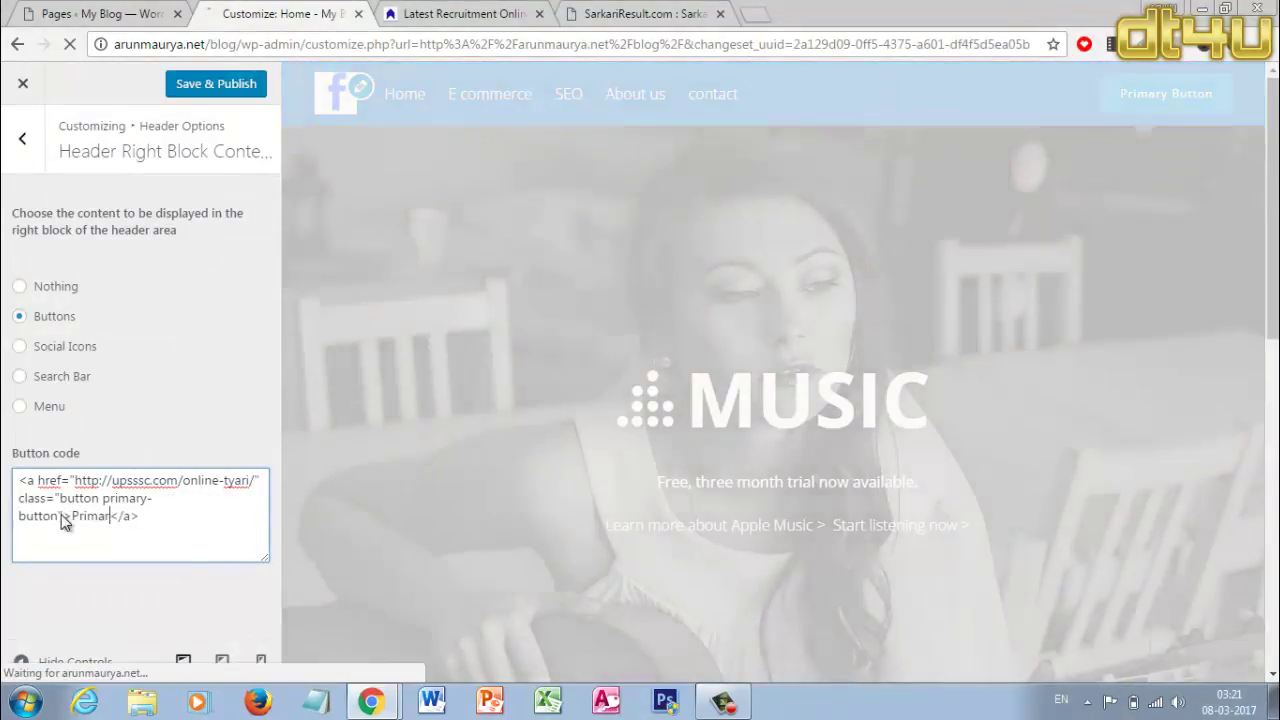
{"action": "key", "text": "BackSpace"}
{"action": "key", "text": "BackSpace"}
{"action": "key", "text": "BackSpace"}
{"action": "key", "text": "BackSpace"}
{"action": "key", "text": "BackSpace"}
{"action": "key", "text": "BackSpace"}
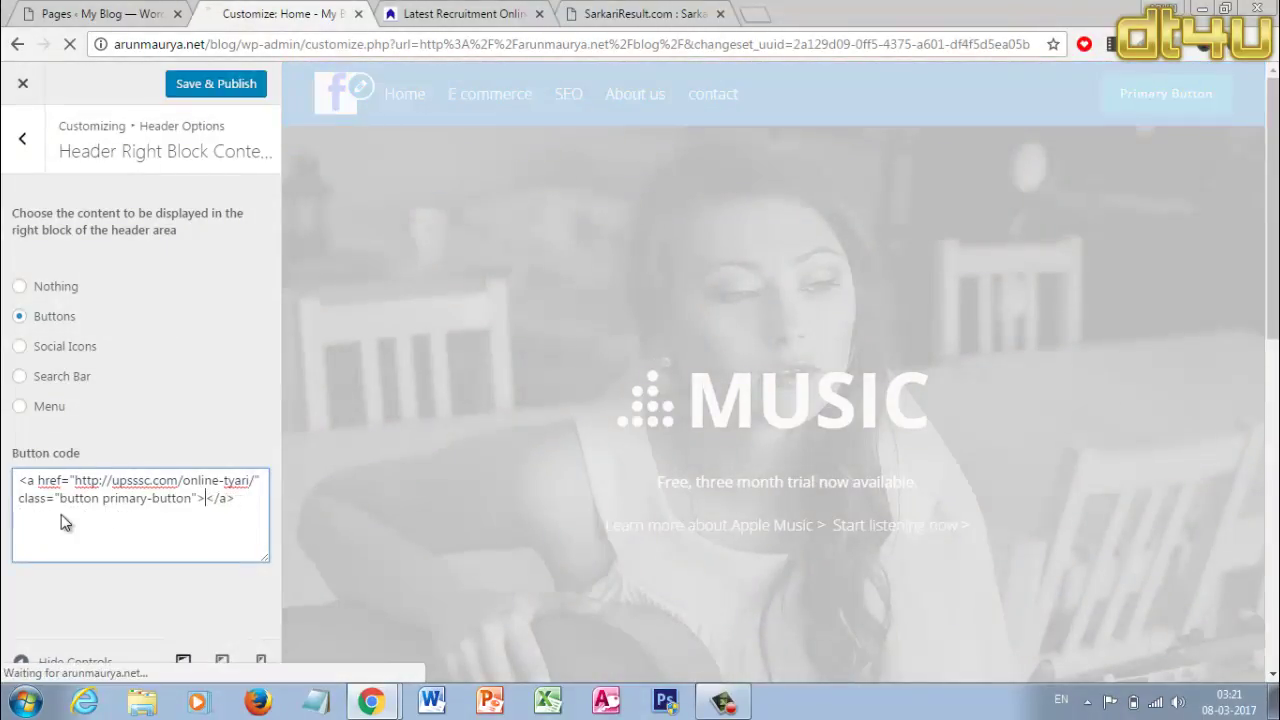
{"action": "key", "text": "BackSpace"}
{"action": "type", "text": "My Account"}
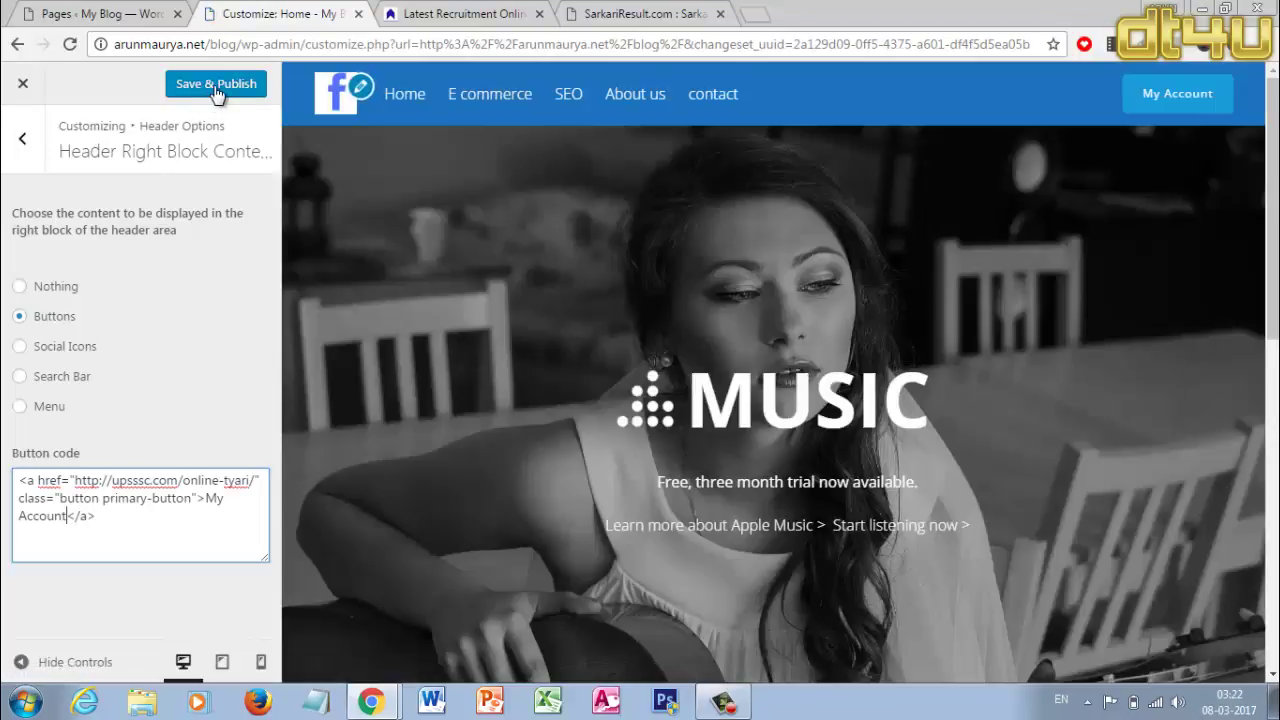
{"action": "left_click", "coordinate": [216, 88]}
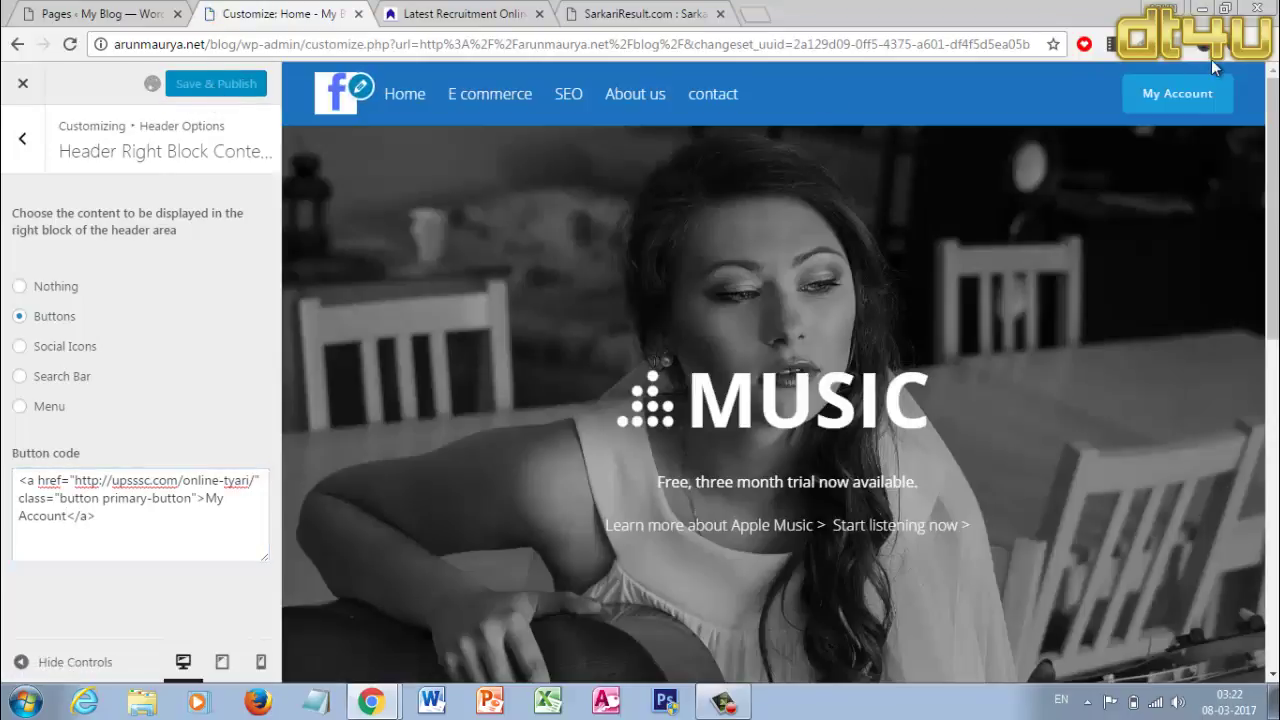
- Close the customizer and test the My Account header button on the live Home page, returning to the blog
{"action": "left_click", "coordinate": [23, 86]}
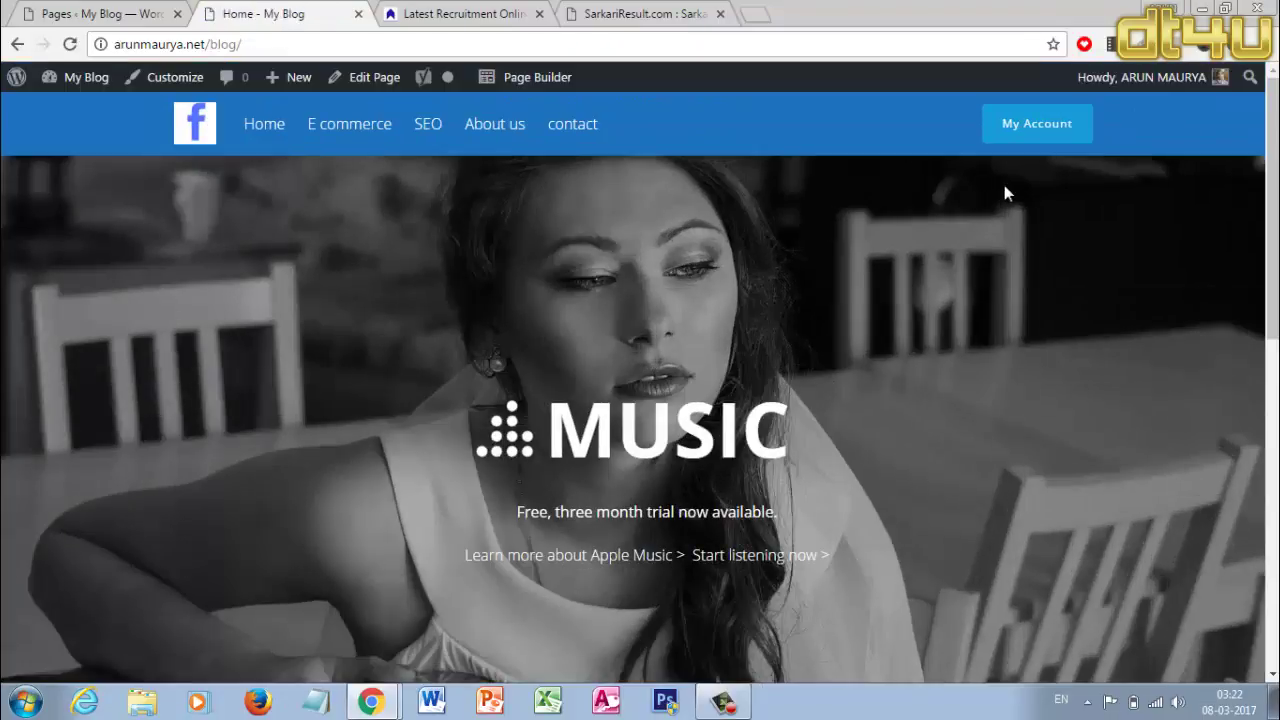
{"action": "scroll", "coordinate": [802, 200], "scroll_direction": "down", "scroll_amount": 5}
{"action": "scroll", "coordinate": [805, 203], "scroll_direction": "down", "scroll_amount": 4}
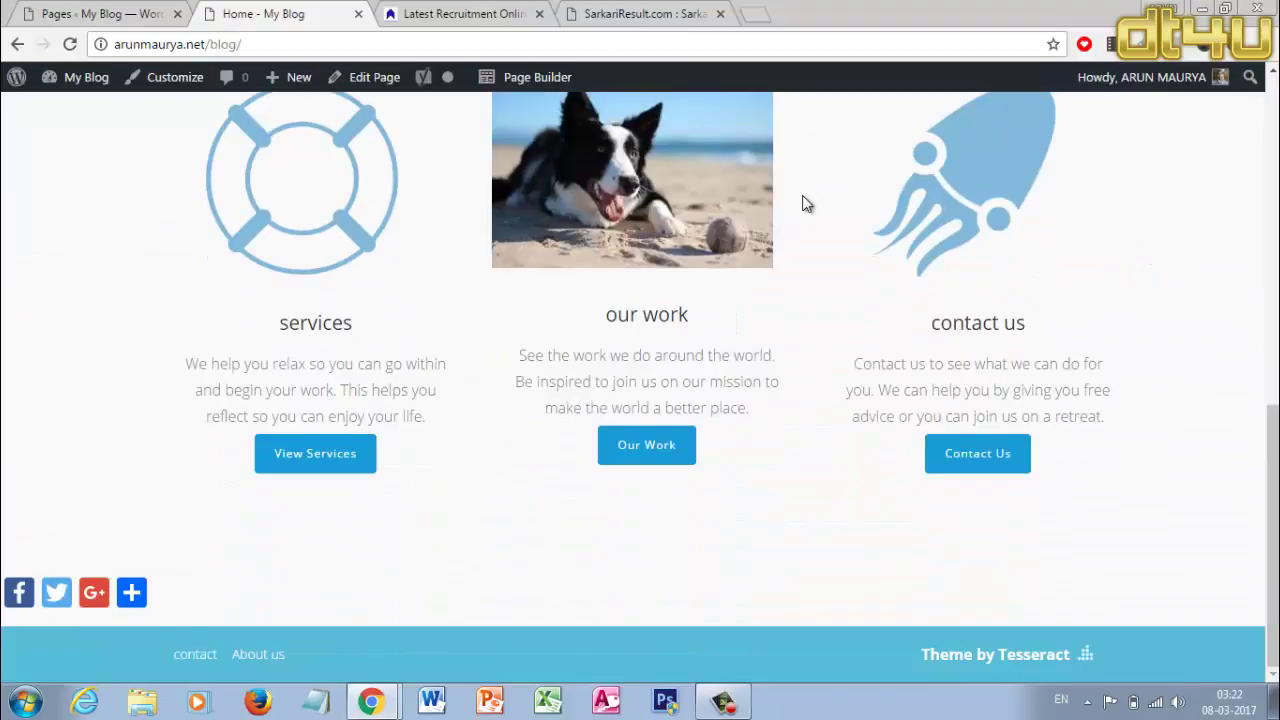
{"action": "scroll", "coordinate": [806, 203], "scroll_direction": "up", "scroll_amount": 10}
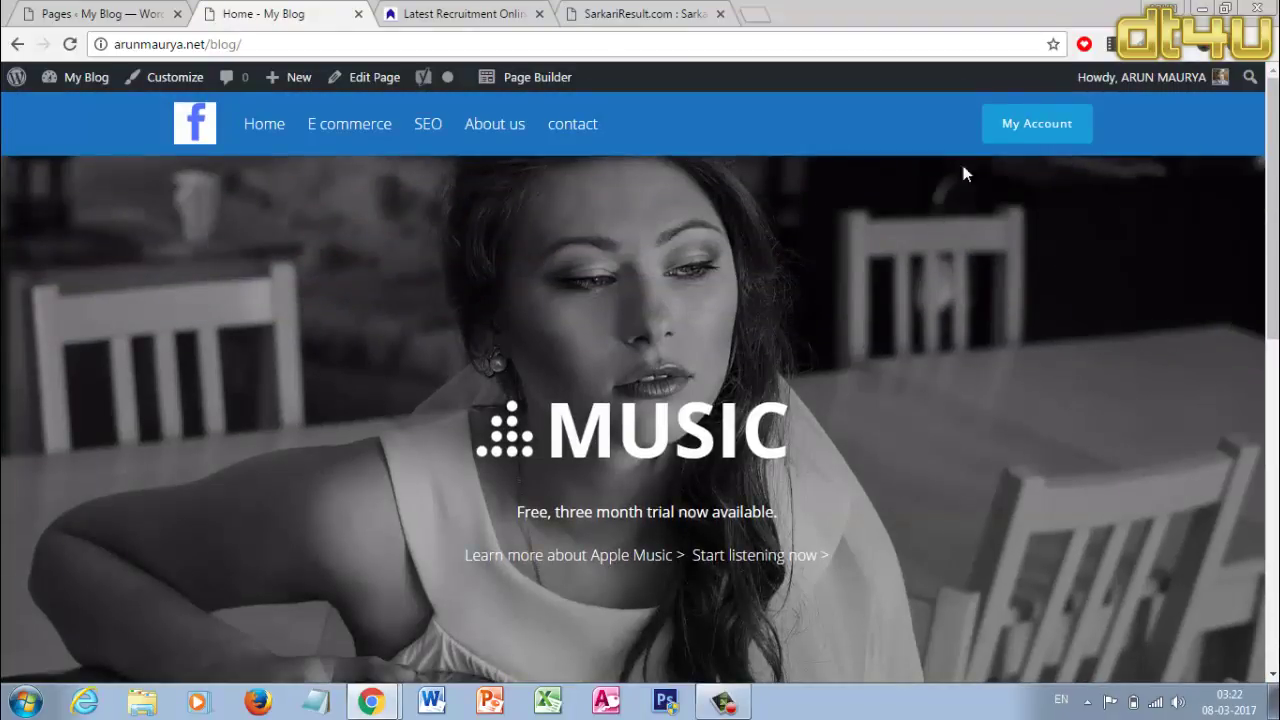
{"action": "left_click", "coordinate": [1028, 132]}
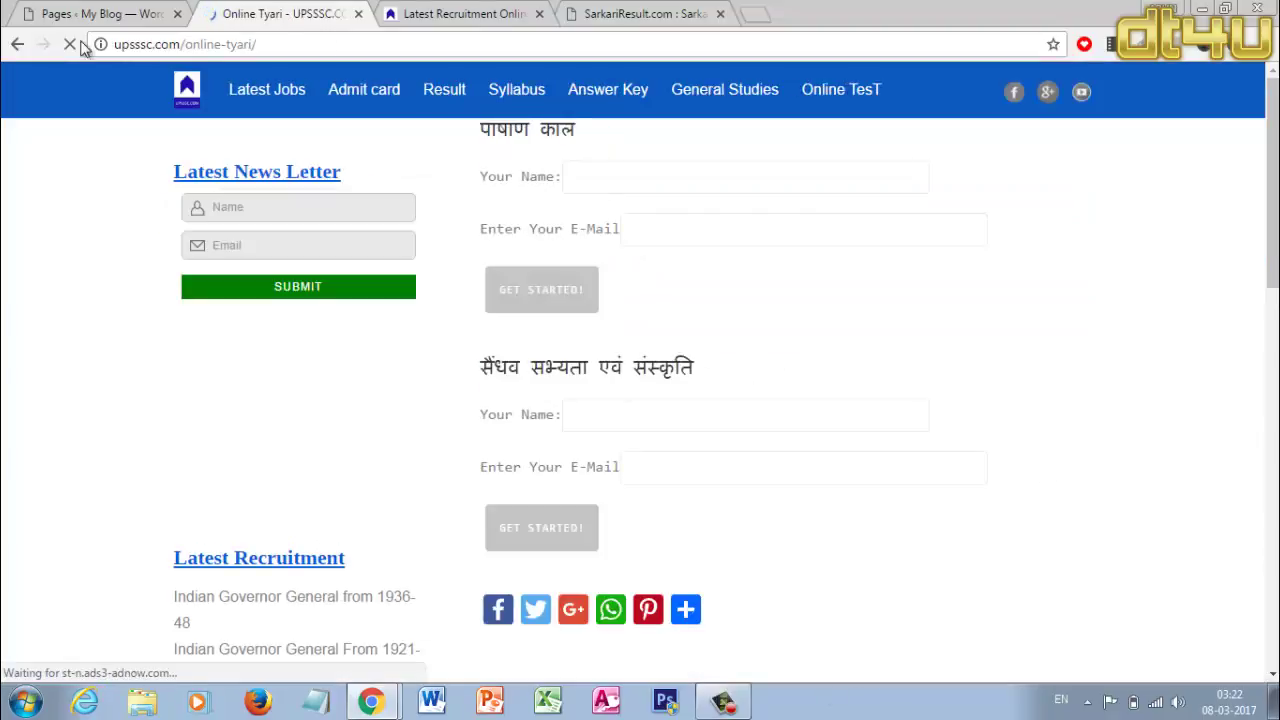
{"action": "left_click", "coordinate": [17, 44]}
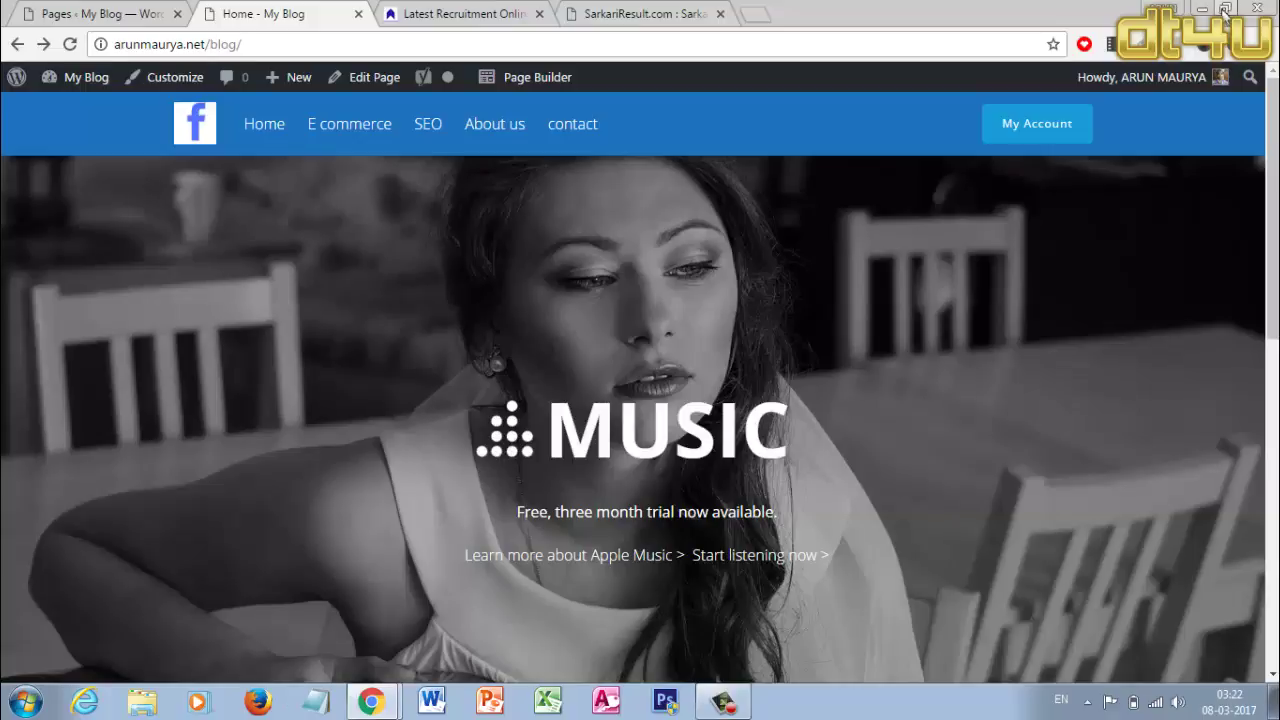
- Check the Home page's mobile menu in a reduced browser window, and reload the page at full size
{"action": "left_click", "coordinate": [1226, 10]}
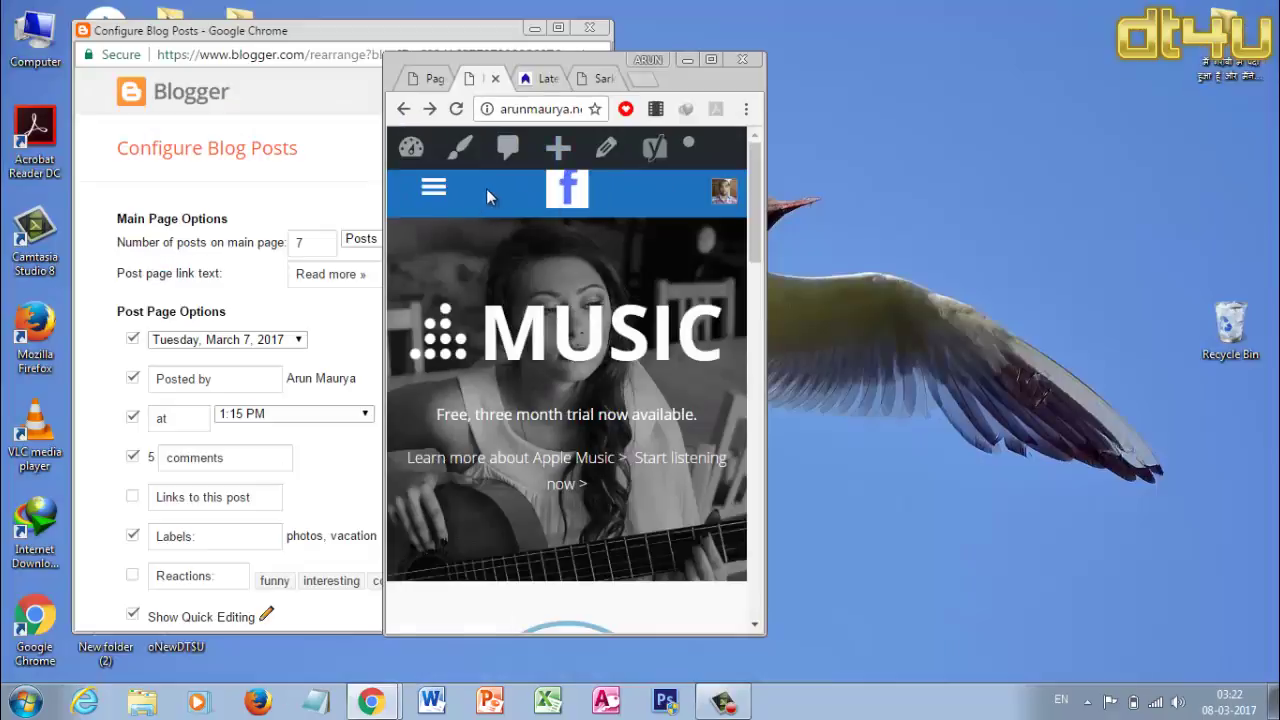
{"action": "left_click", "coordinate": [432, 188]}
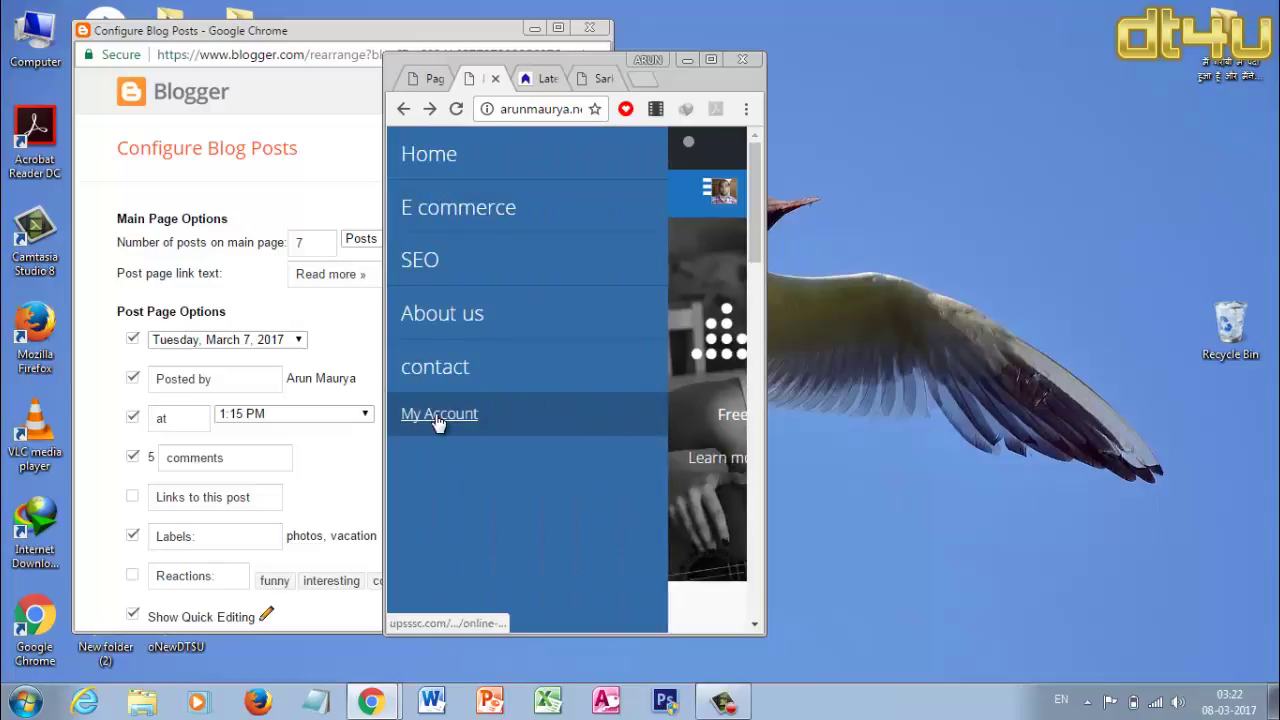
{"action": "left_click", "coordinate": [712, 60]}
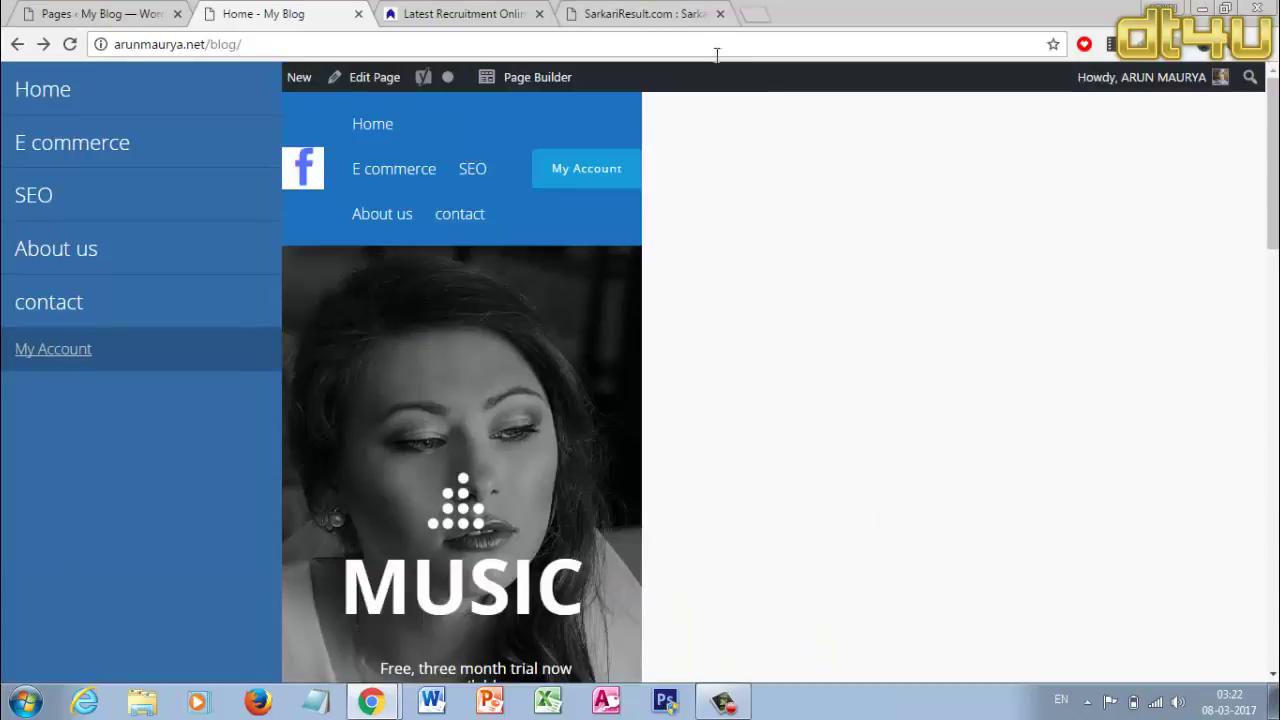
{"action": "left_click", "coordinate": [69, 45]}
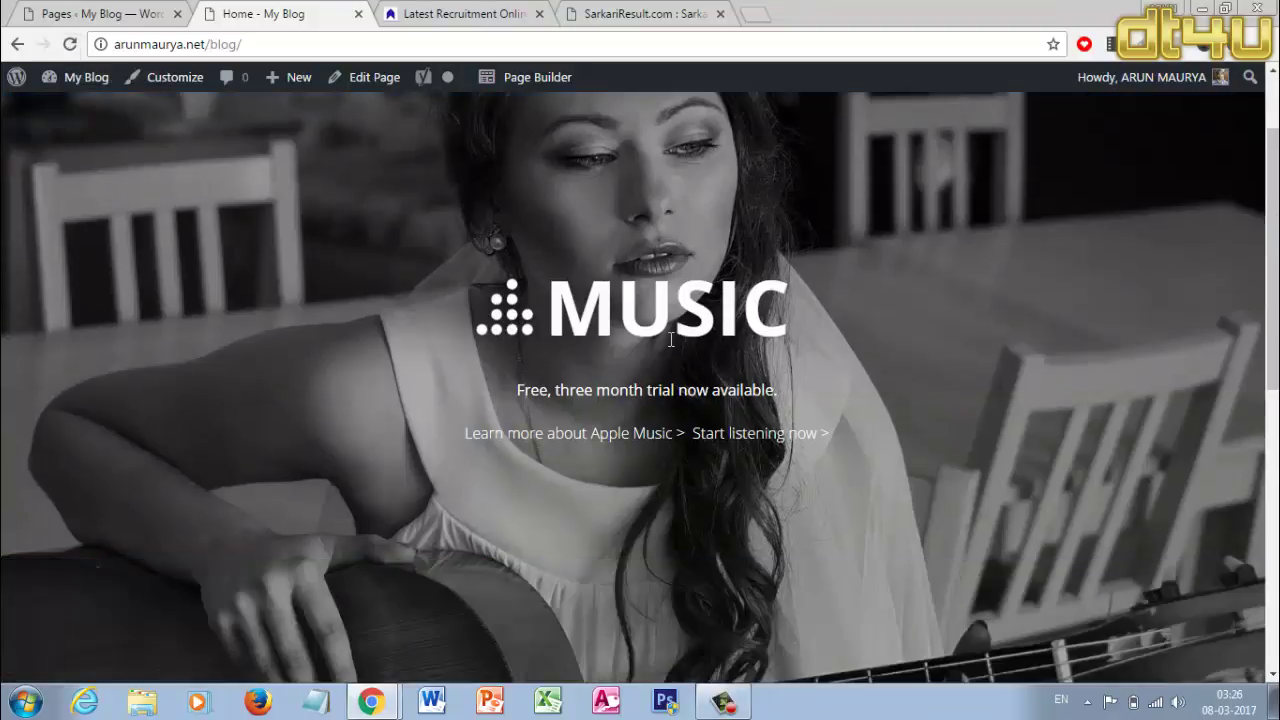
{"action": "scroll", "coordinate": [670, 340], "scroll_direction": "up", "scroll_amount": 1}
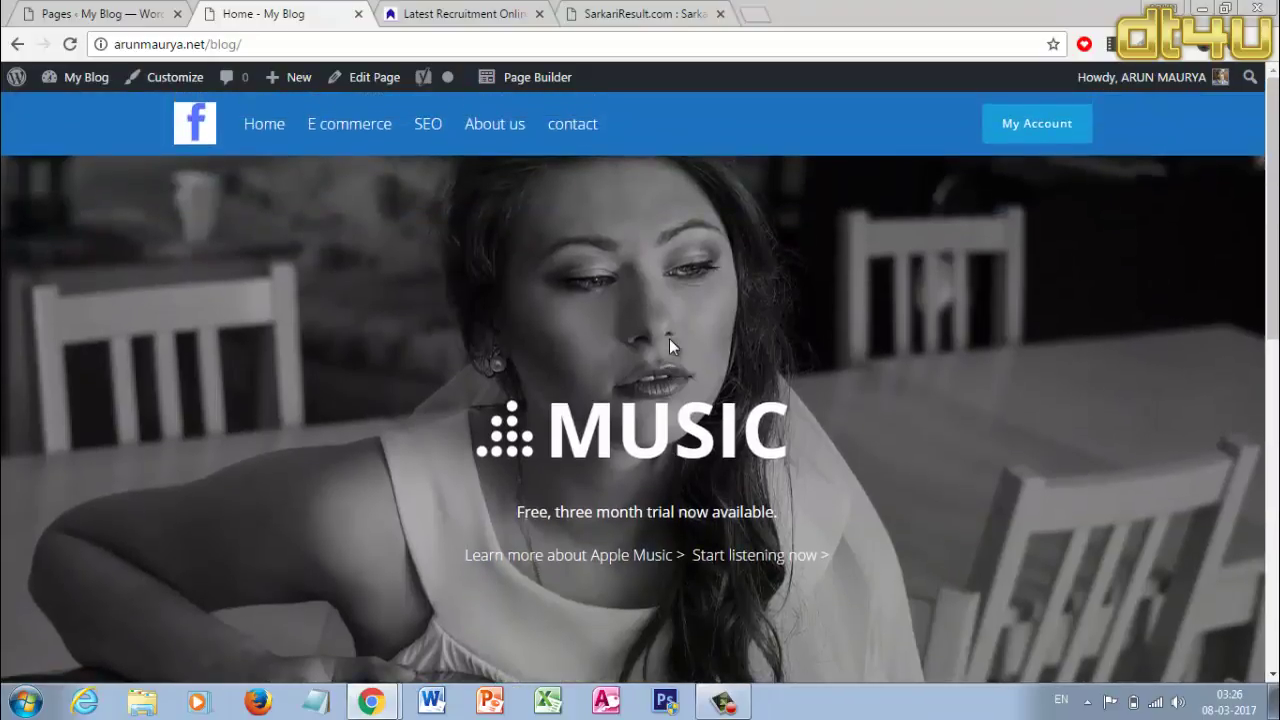